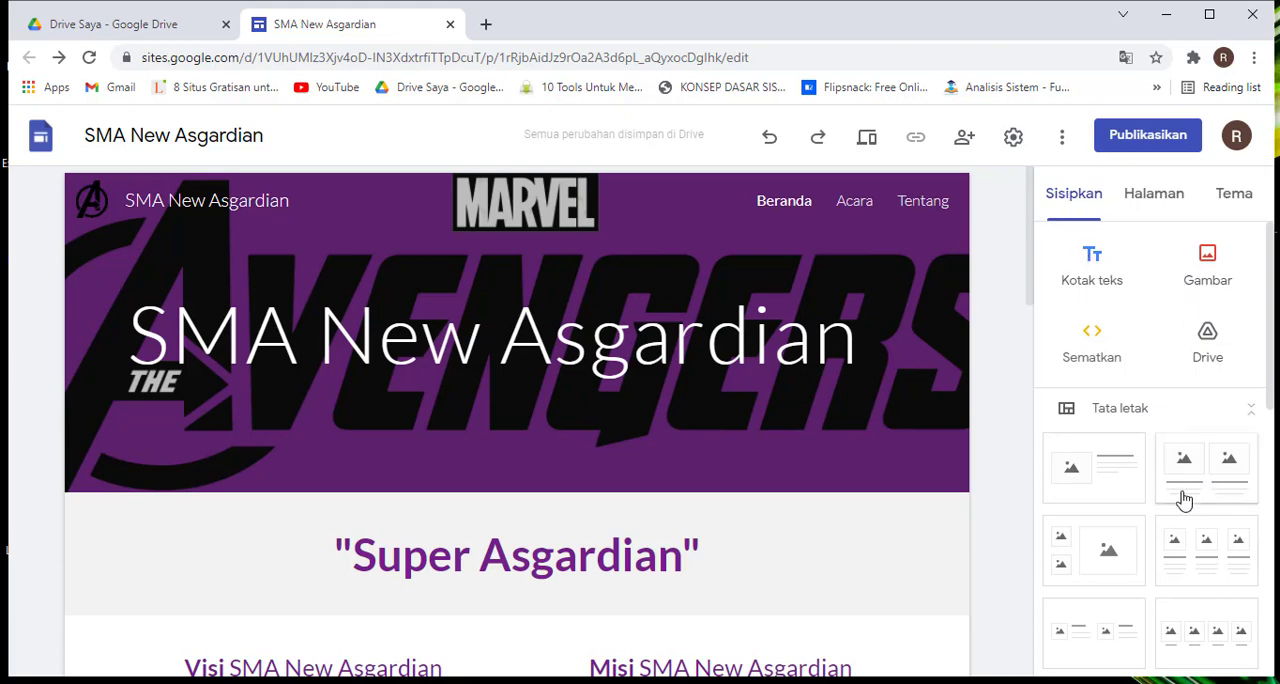
Look through the home page's sections, from the header banner down to the joining buttons and back
{"action": "mouse_move", "coordinate": [797, 417]}
{"action": "scroll", "coordinate": [716, 404], "scroll_direction": "down", "scroll_amount": 10}
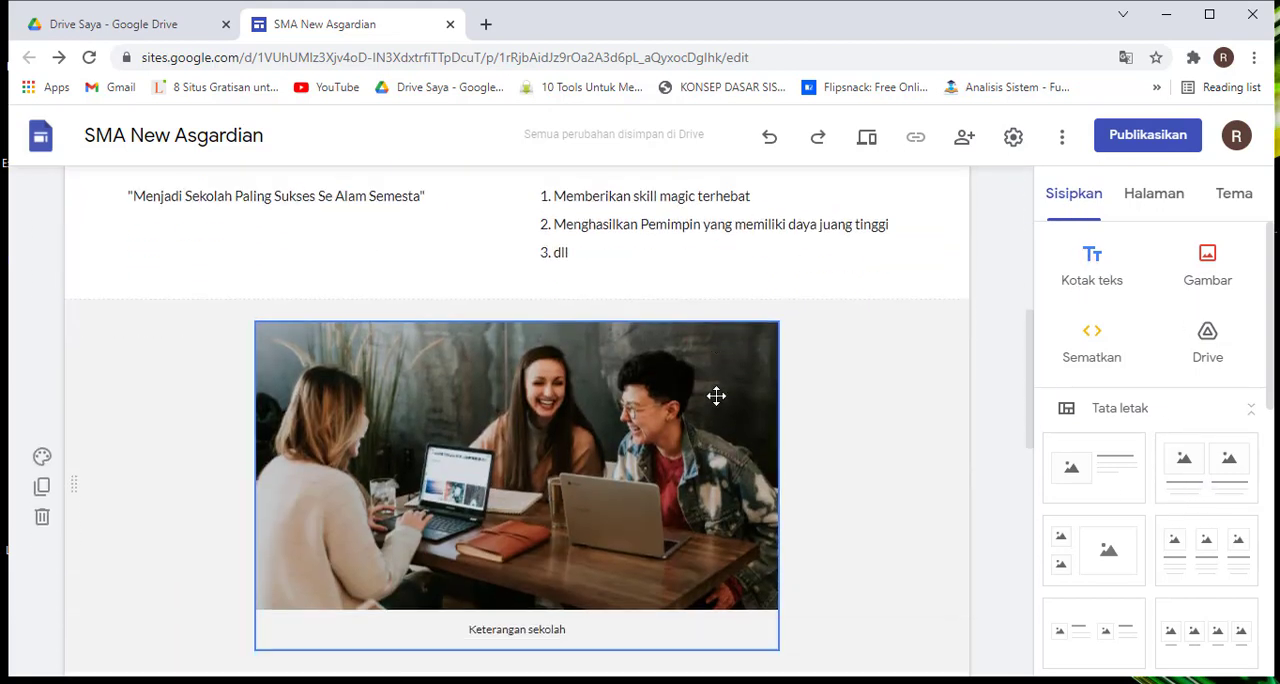
{"action": "scroll", "coordinate": [716, 404], "scroll_direction": "up", "scroll_amount": 8}
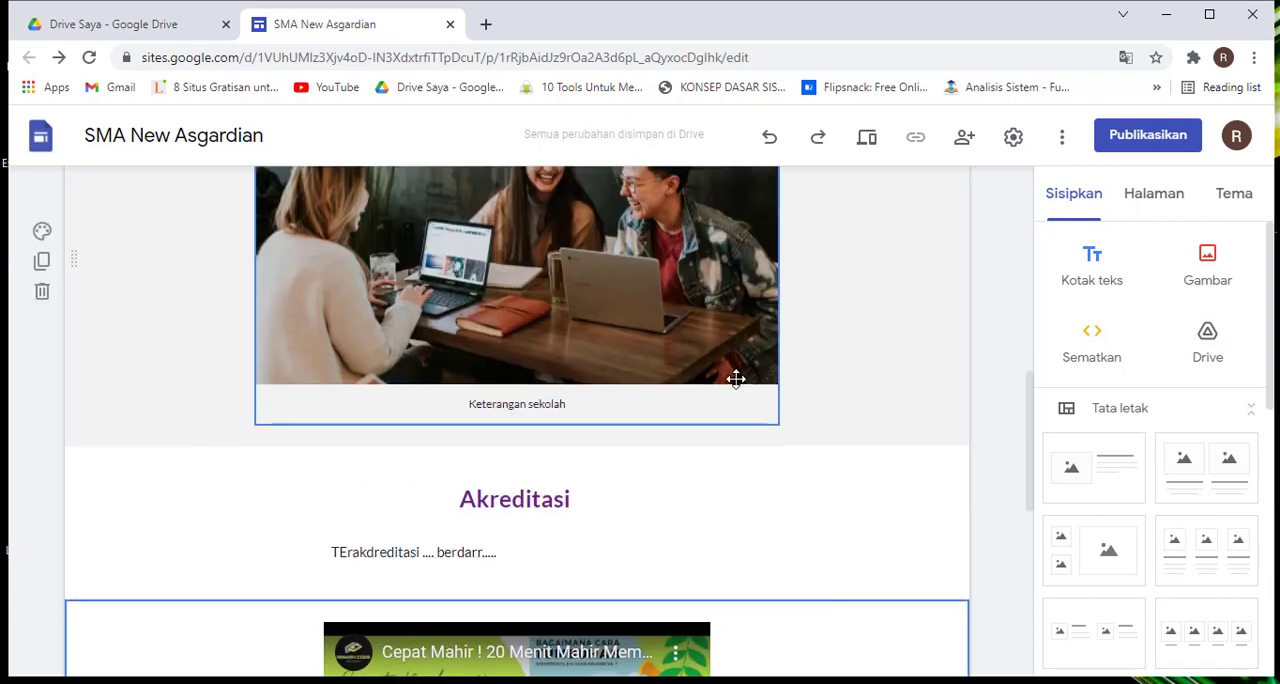
{"action": "scroll", "coordinate": [810, 372], "scroll_direction": "up", "scroll_amount": 1}
{"action": "scroll", "coordinate": [810, 368], "scroll_direction": "down", "scroll_amount": 6}
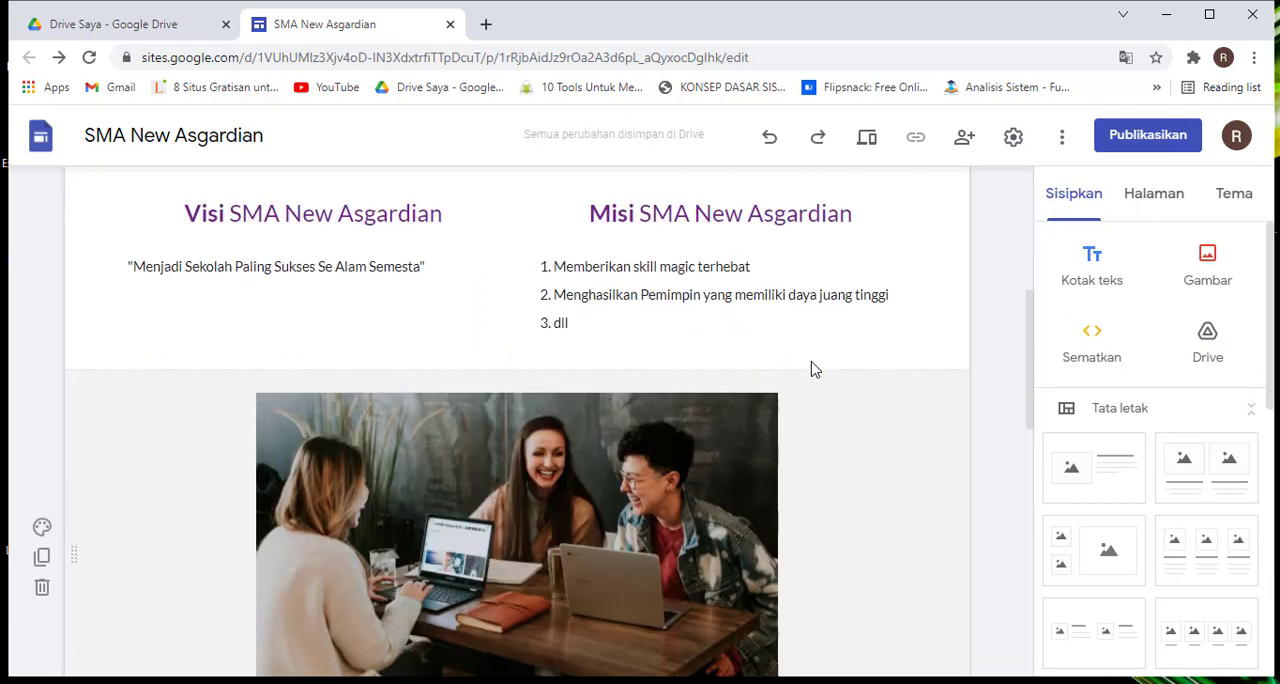
{"action": "scroll", "coordinate": [811, 369], "scroll_direction": "down", "scroll_amount": 2}
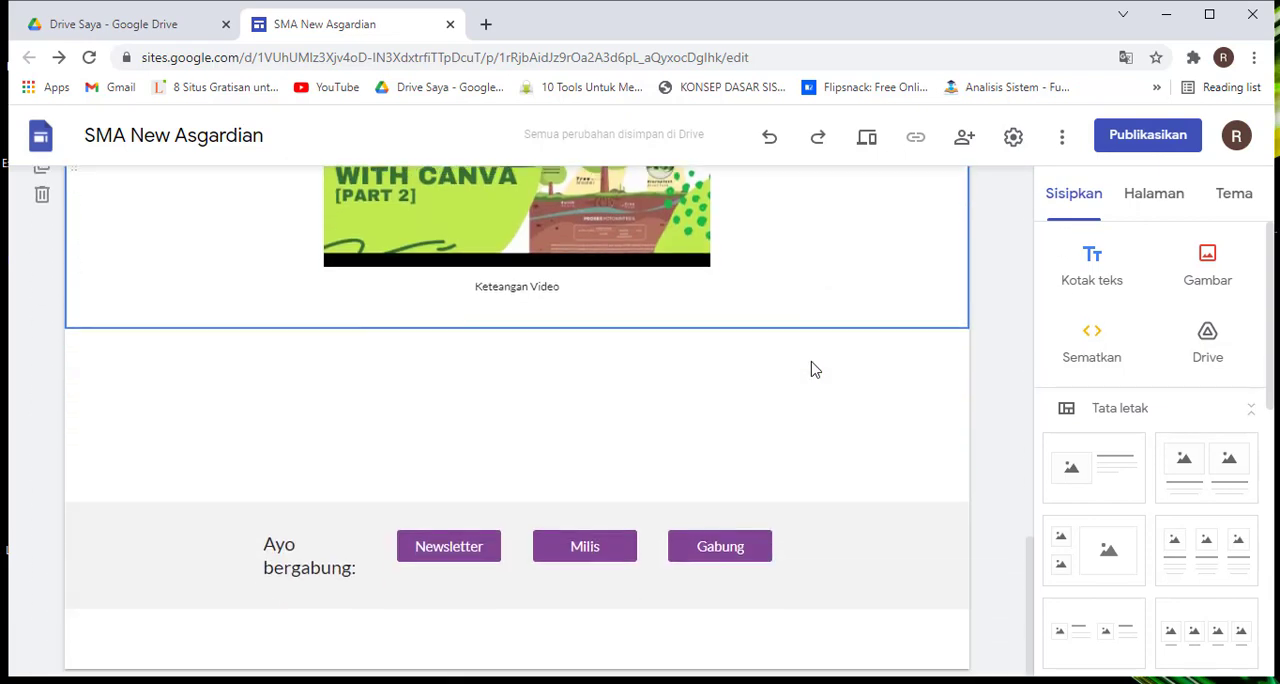
{"action": "scroll", "coordinate": [811, 369], "scroll_direction": "up", "scroll_amount": 8}
{"action": "scroll", "coordinate": [809, 366], "scroll_direction": "down", "scroll_amount": 5}
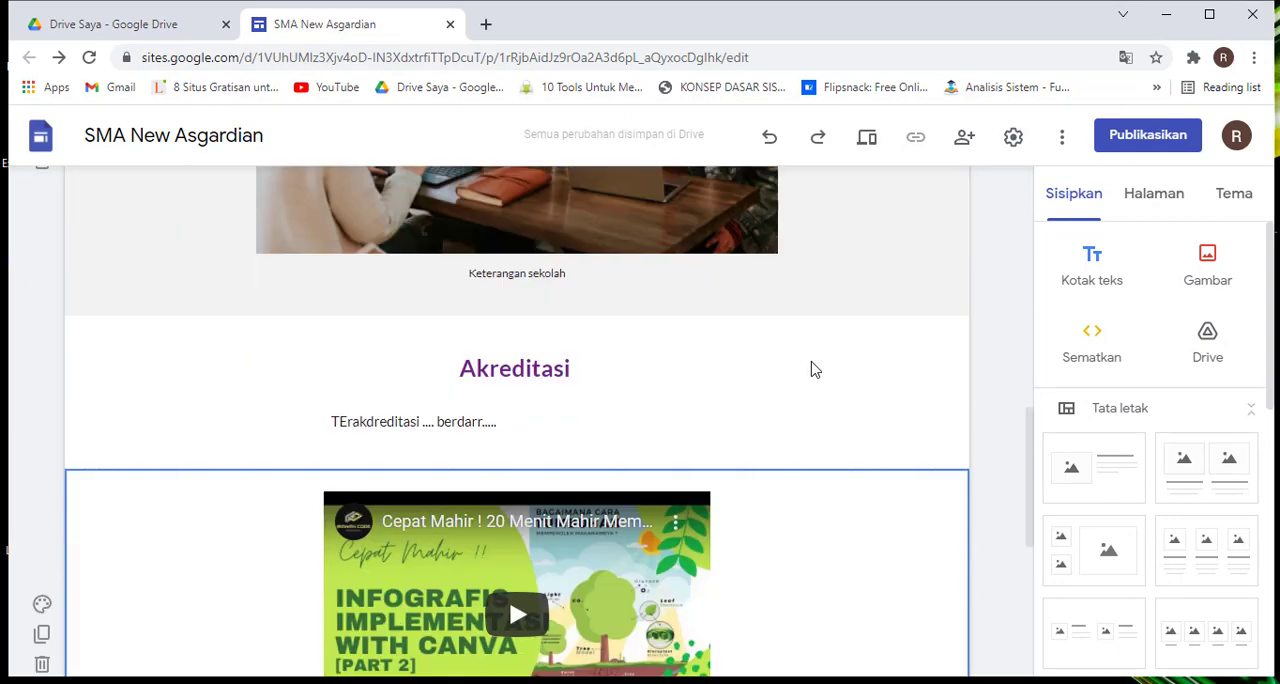
{"action": "scroll", "coordinate": [809, 366], "scroll_direction": "up", "scroll_amount": 4}
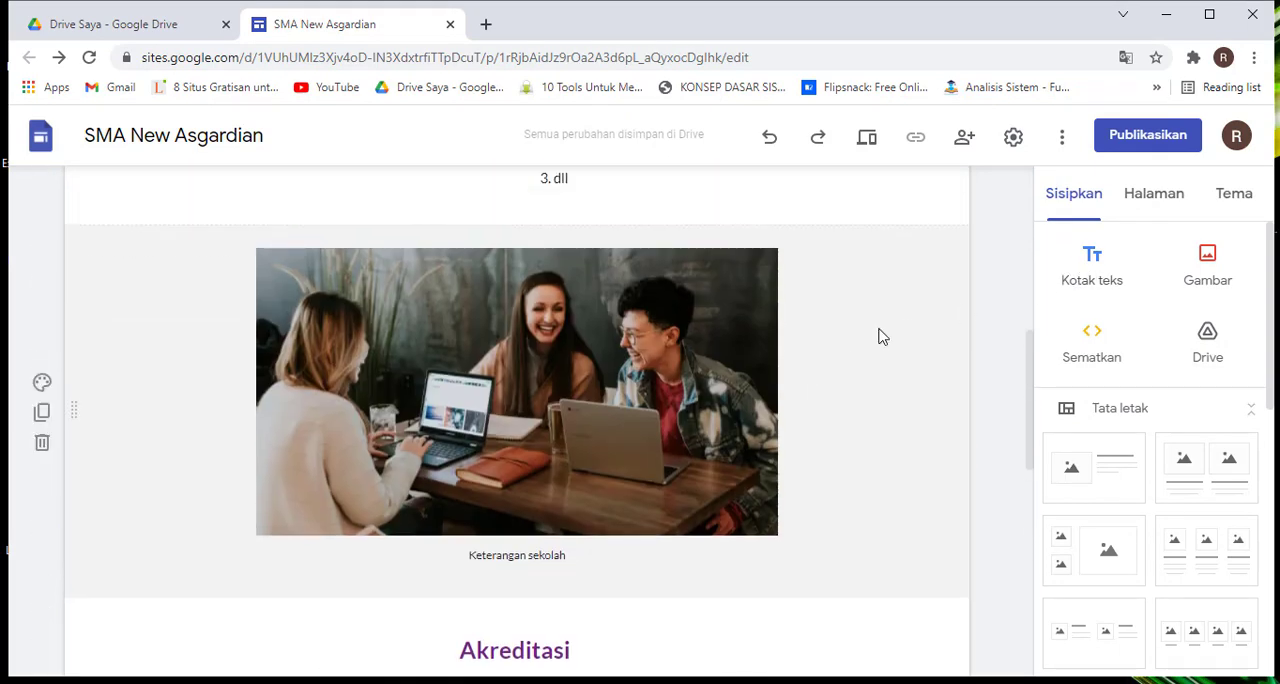
{"action": "scroll", "coordinate": [880, 335], "scroll_direction": "down", "scroll_amount": 4}
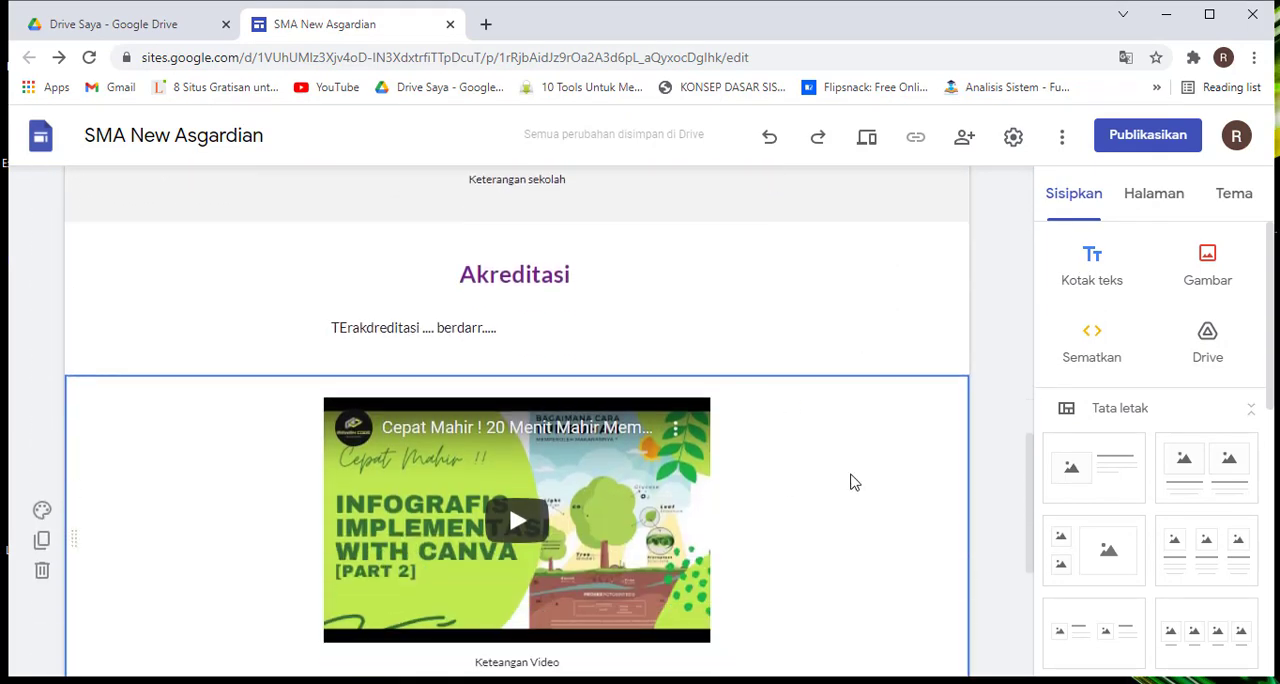
{"action": "scroll", "coordinate": [851, 481], "scroll_direction": "up", "scroll_amount": 2}
{"action": "scroll", "coordinate": [801, 477], "scroll_direction": "down", "scroll_amount": 2}
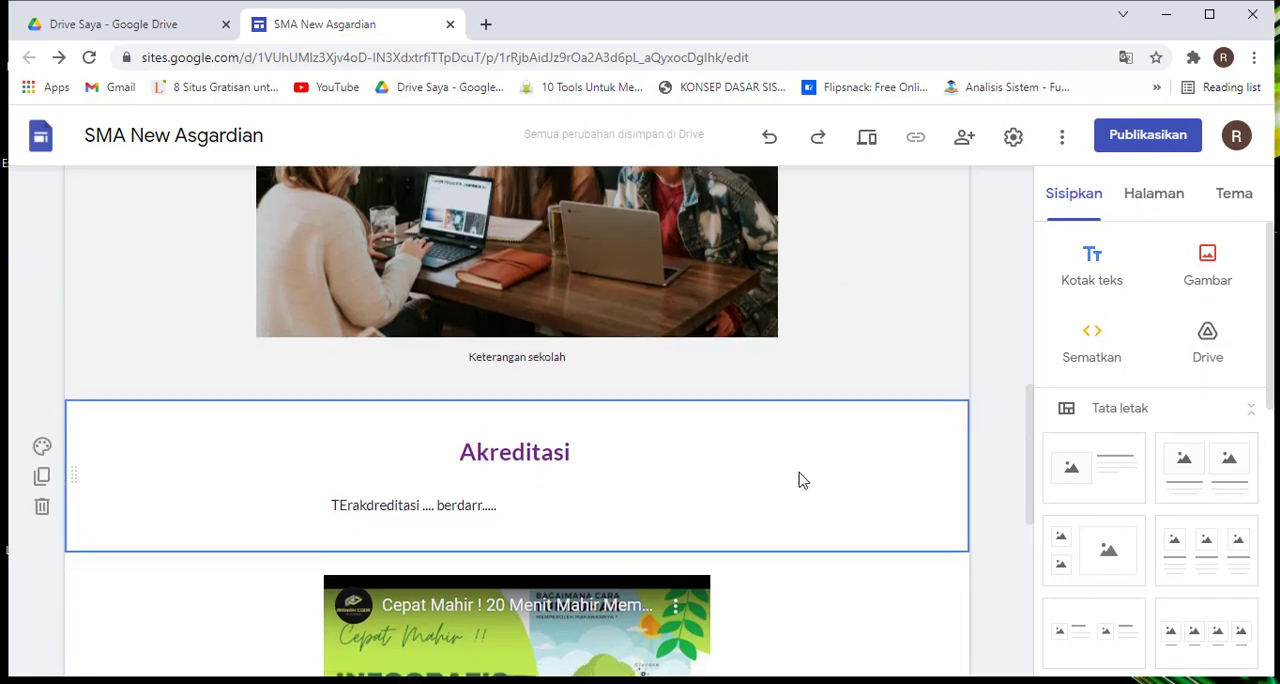
{"action": "scroll", "coordinate": [820, 330], "scroll_direction": "up", "scroll_amount": 6}
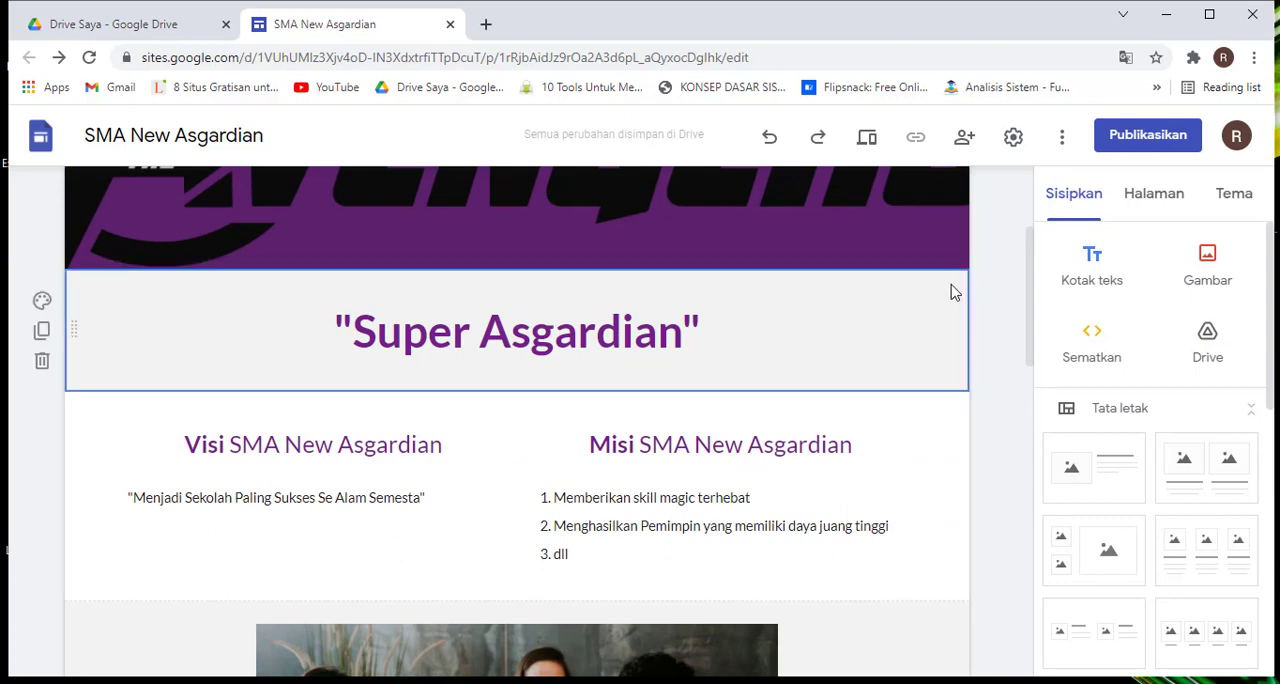
{"action": "scroll", "coordinate": [926, 323], "scroll_direction": "up", "scroll_amount": 2}
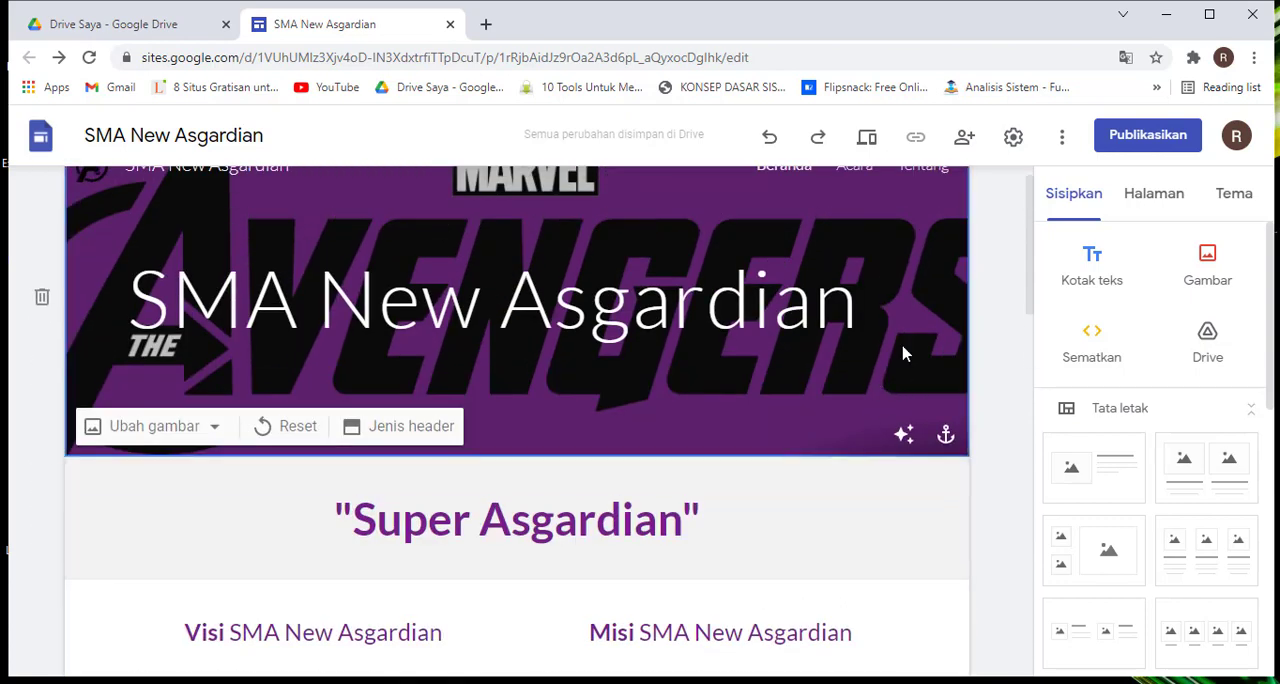
Insert a text box in a new section directly below the header banner and narrow it to less than half the page width
{"action": "left_click", "coordinate": [1092, 266]}
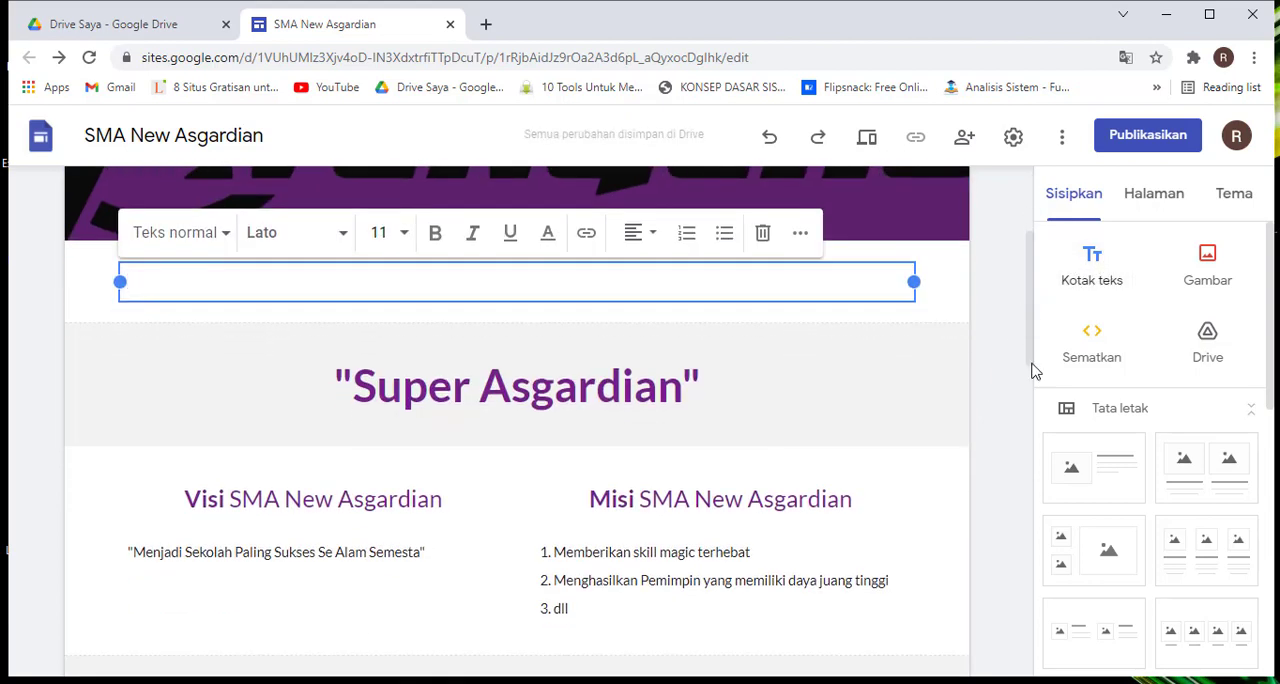
{"action": "left_click", "coordinate": [930, 380]}
{"action": "scroll", "coordinate": [900, 320], "scroll_direction": "up", "scroll_amount": 1}
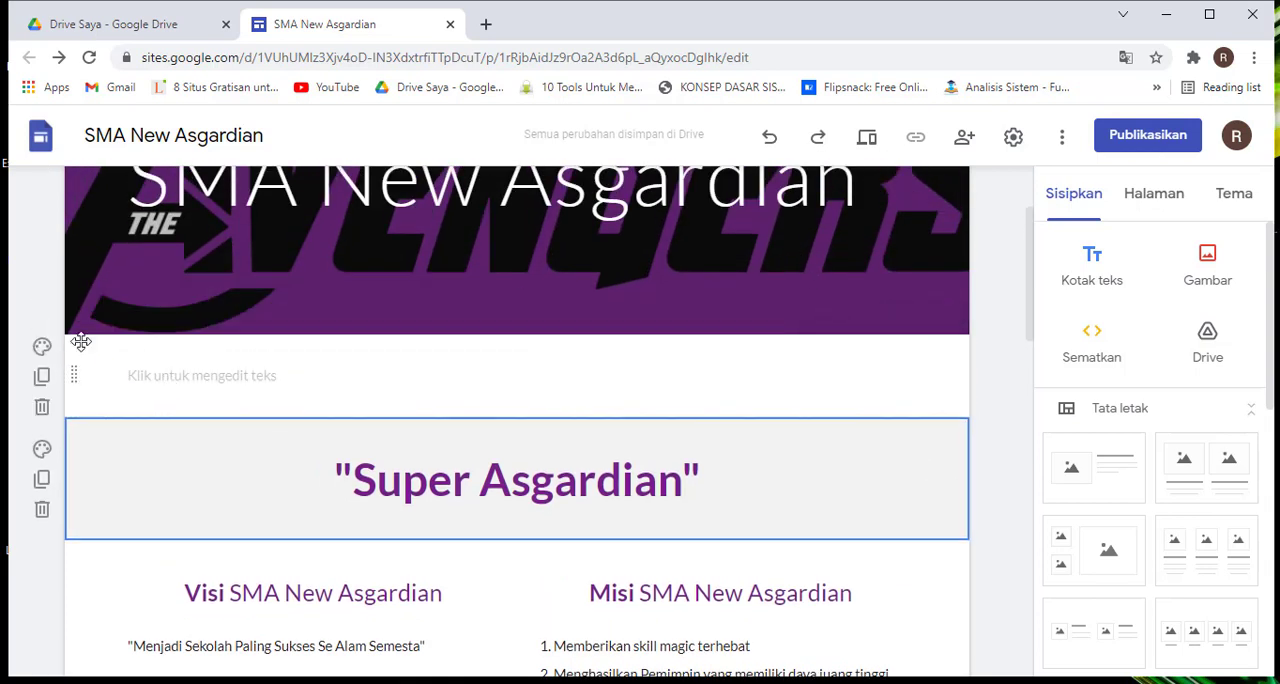
{"action": "left_click", "coordinate": [498, 377]}
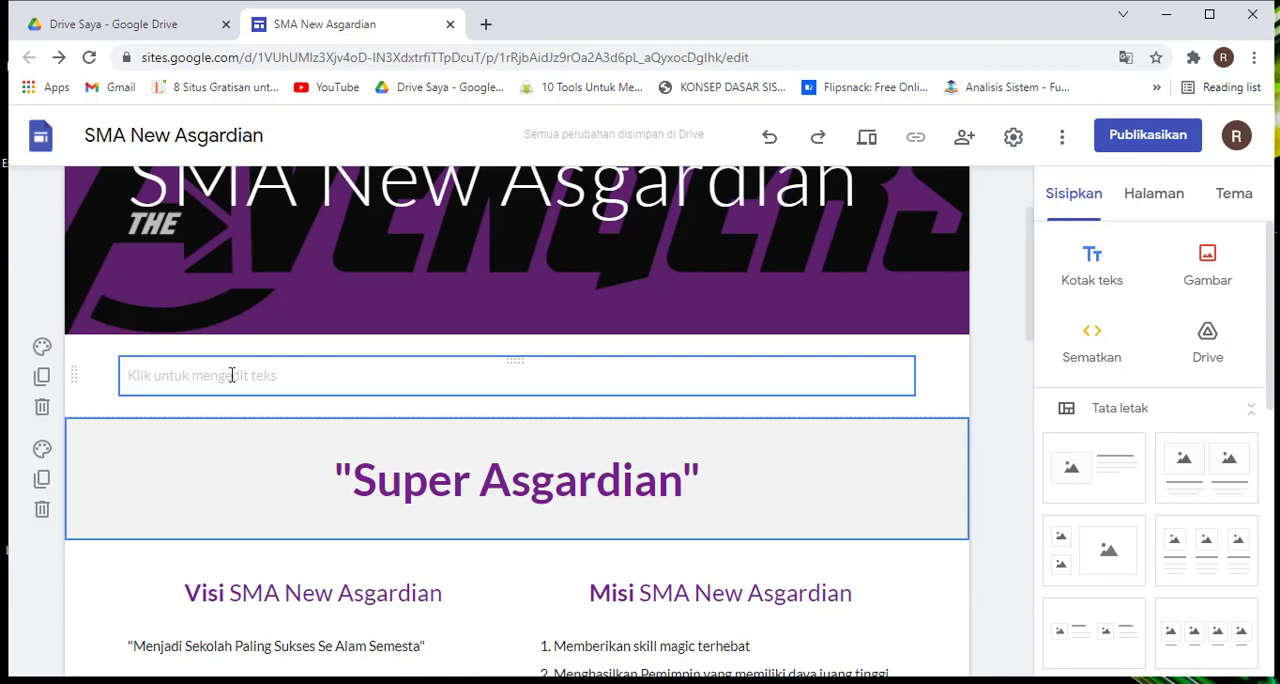
{"action": "left_click", "coordinate": [231, 375]}
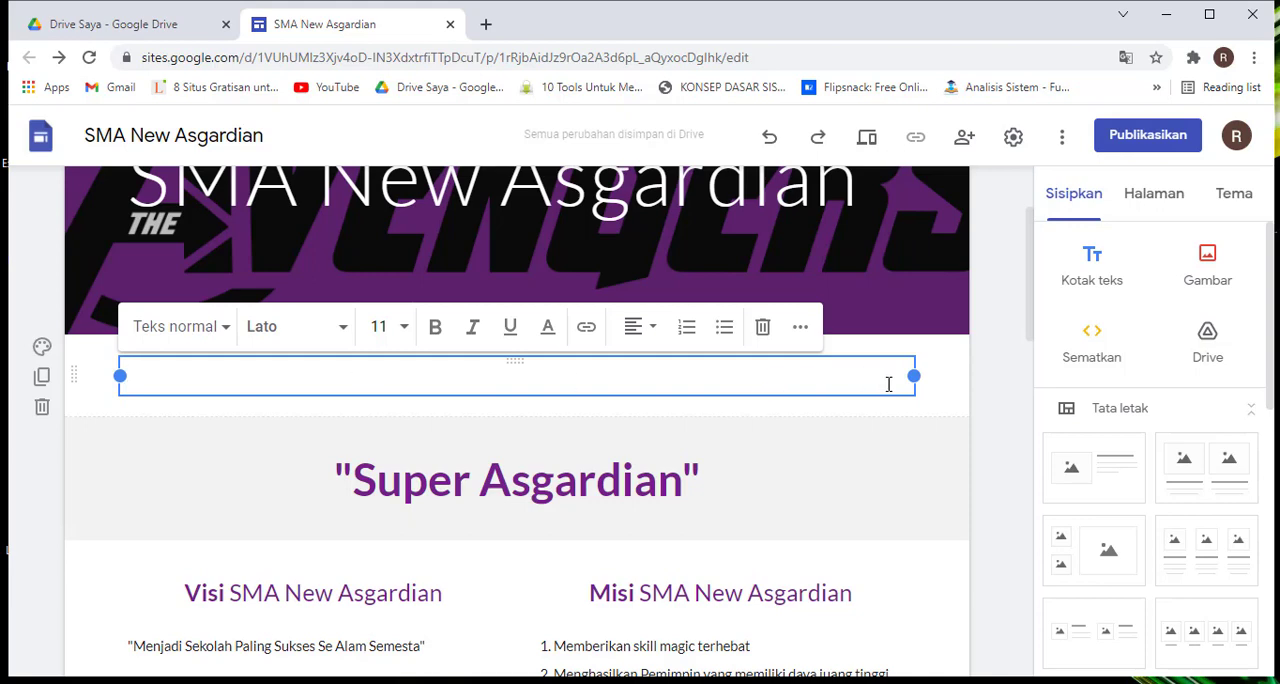
{"action": "left_click_drag", "start_coordinate": [917, 375], "coordinate": [456, 377]}
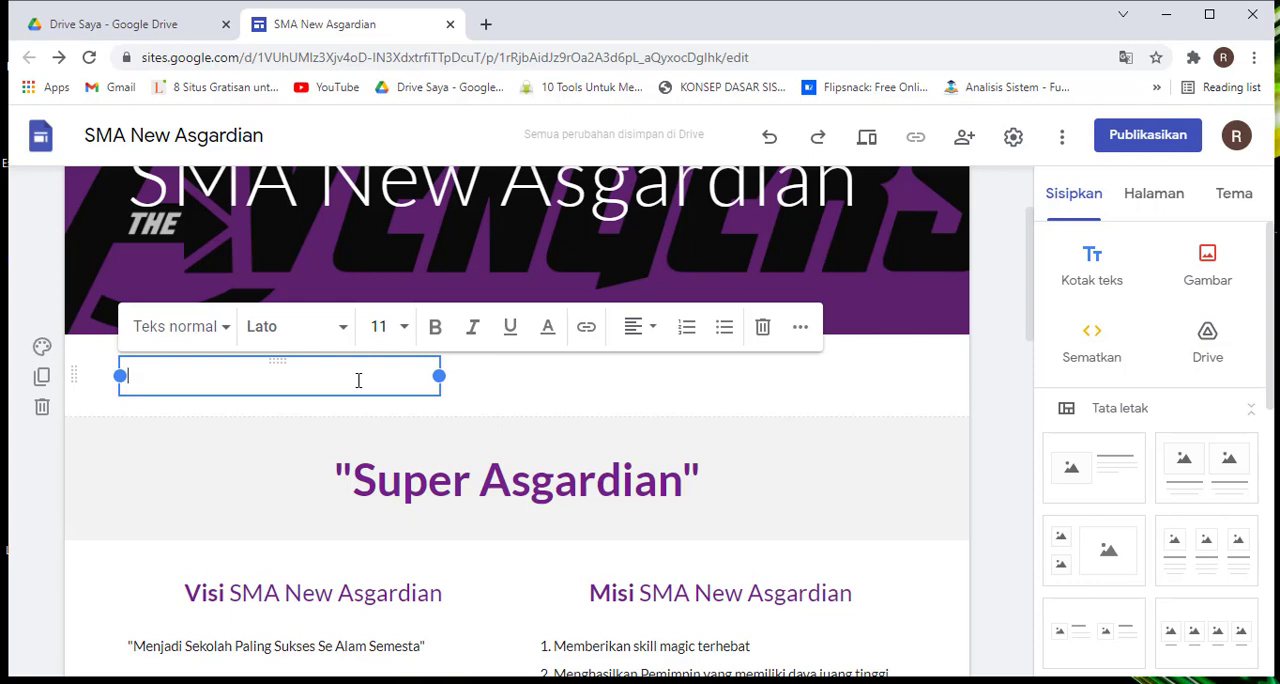
Enter "New Asgard" in the new text box and narrow the box to fit closely around the text
{"action": "type", "text": "New"}
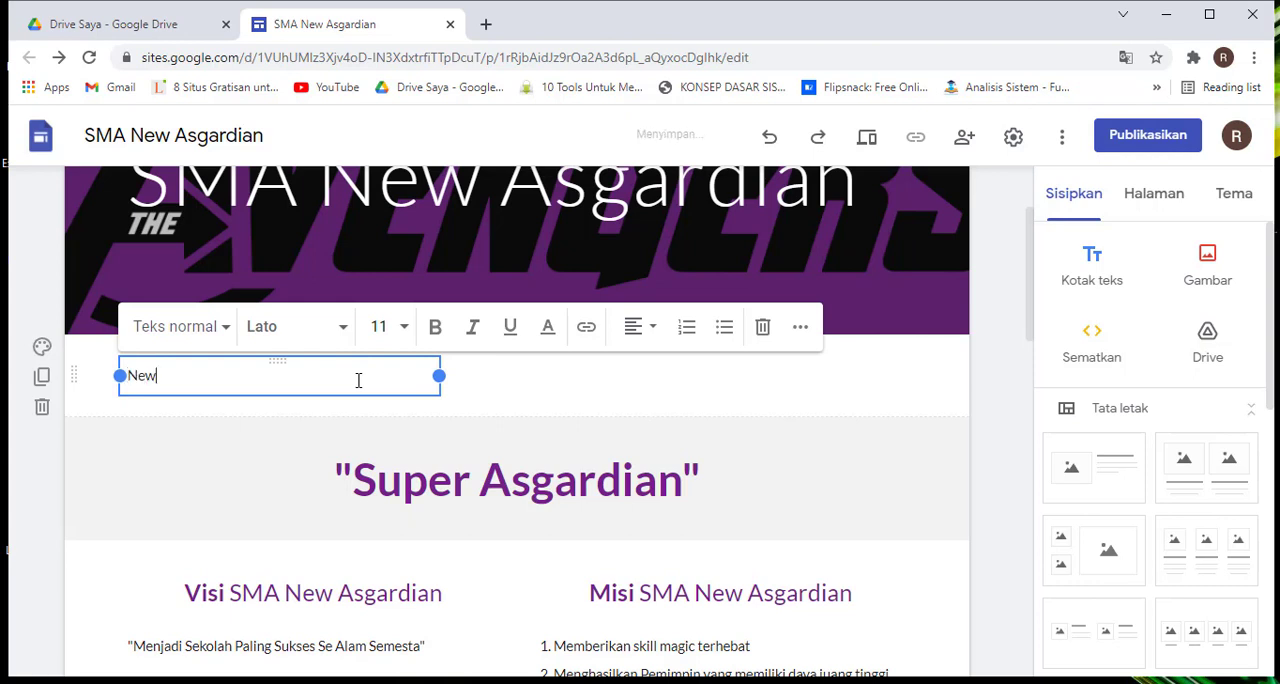
{"action": "type", "text": " Asgard"}
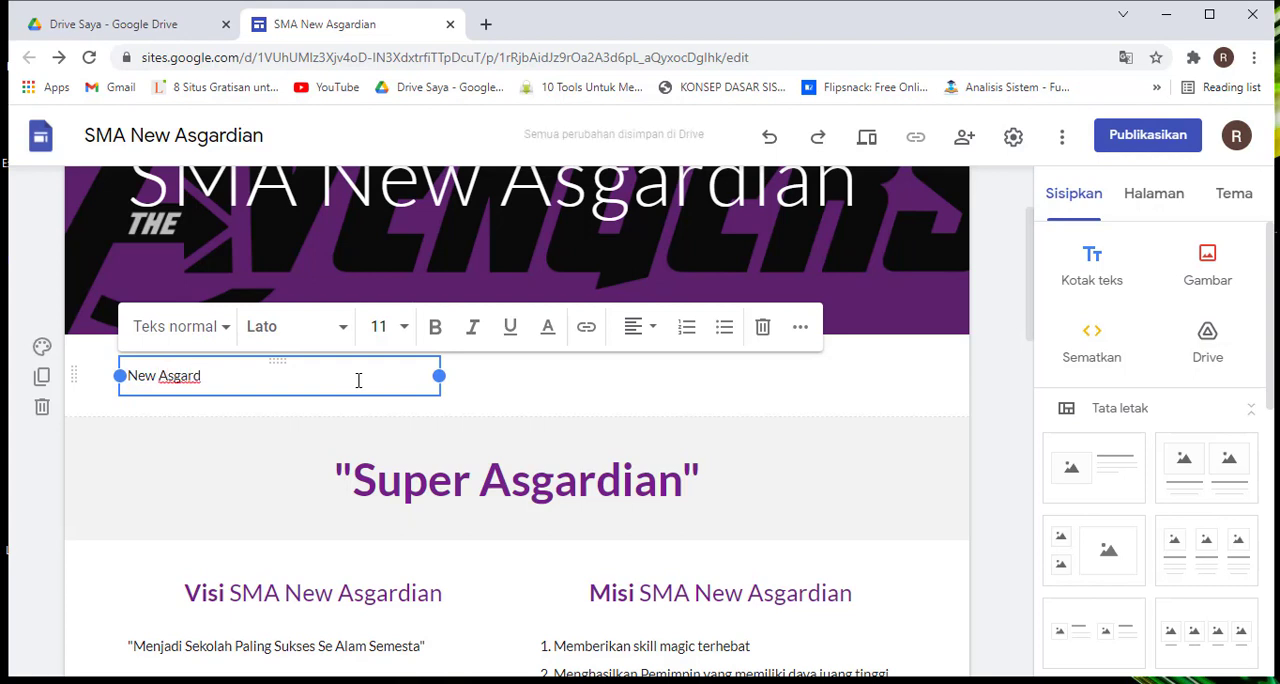
{"action": "left_click_drag", "start_coordinate": [439, 375], "coordinate": [245, 390]}
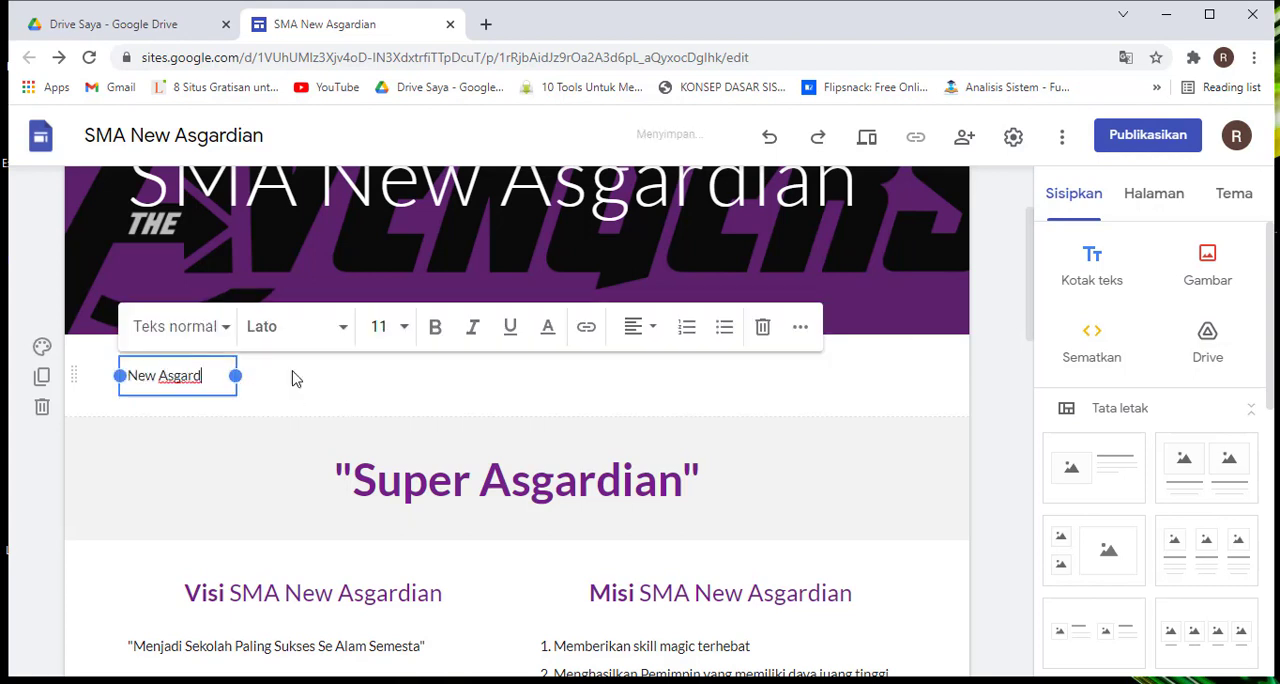
Set the font of the "New Asgard" text to Comfortaa
{"action": "triple_click", "coordinate": [168, 376]}
{"action": "left_click", "coordinate": [435, 330]}
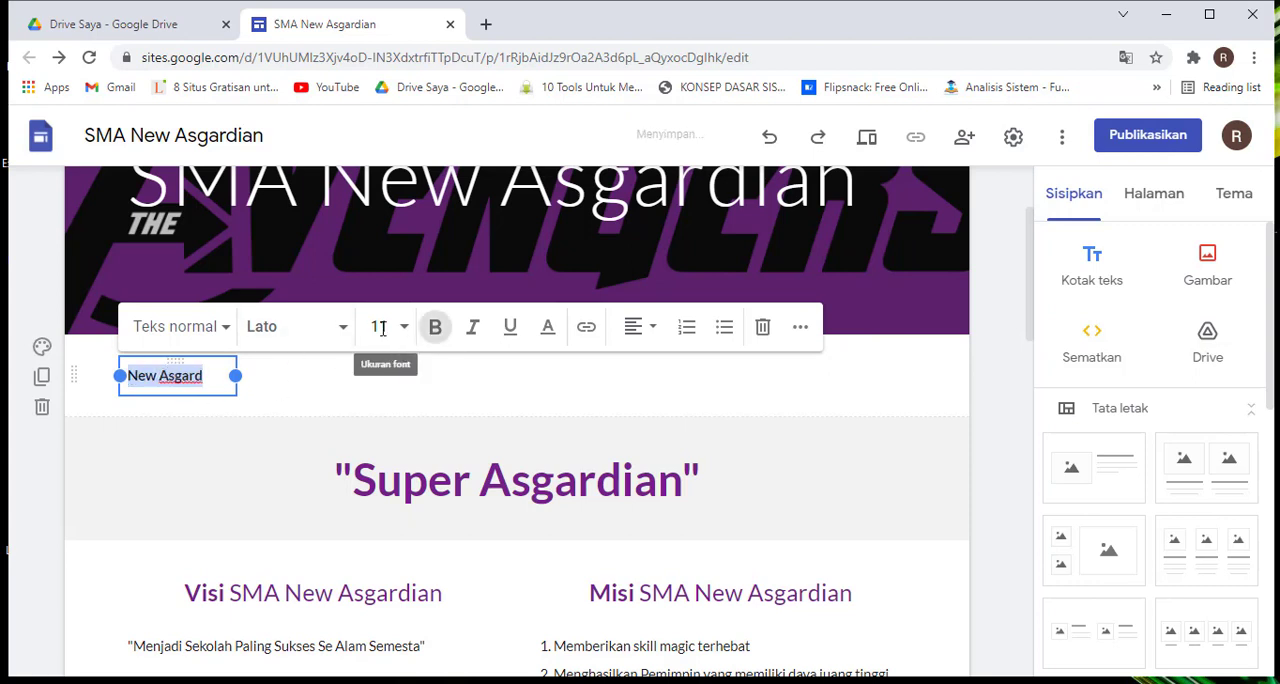
{"action": "left_click", "coordinate": [307, 323]}
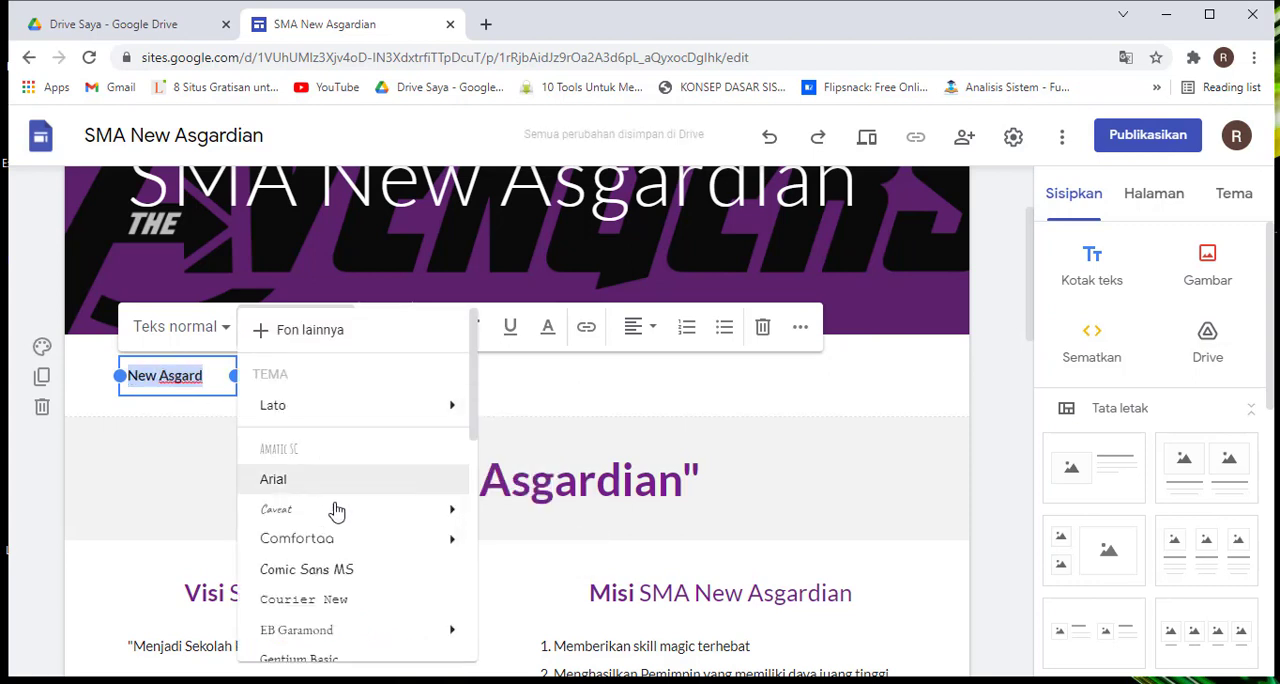
{"action": "mouse_move", "coordinate": [437, 540]}
{"action": "left_click", "coordinate": [528, 598]}
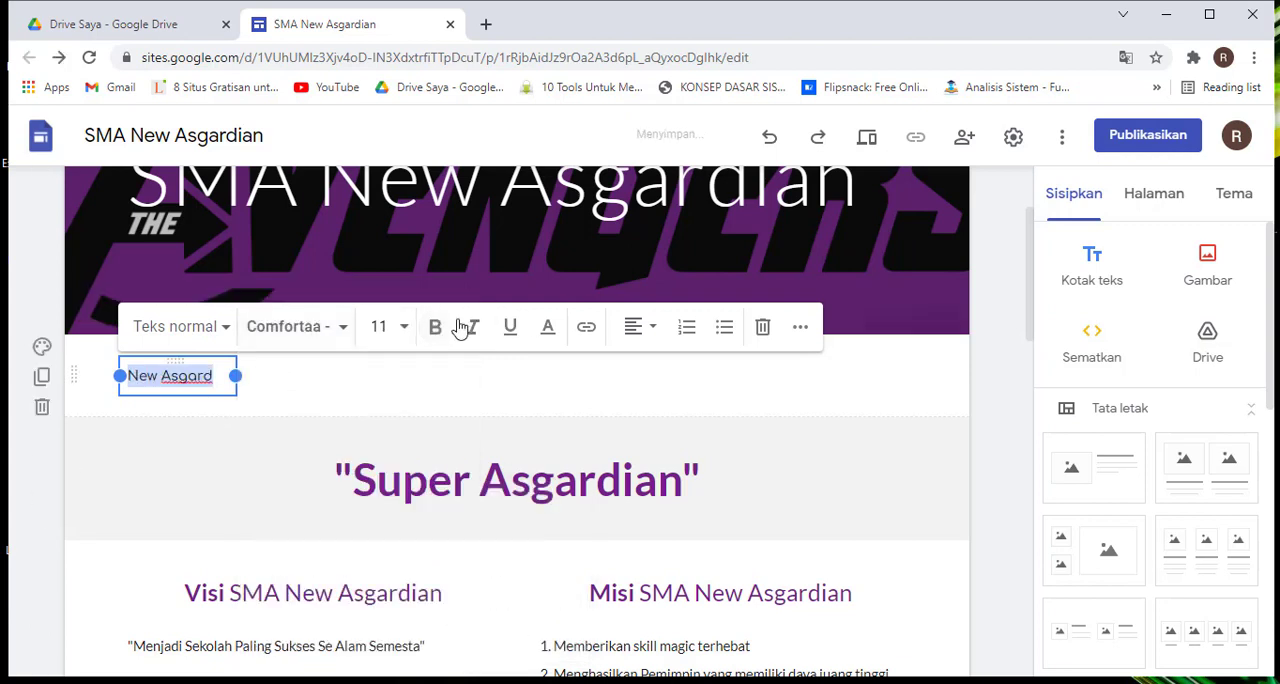
Set the "New Asgard" text to size 18 and widen its text box so it fits on one line
{"action": "left_click", "coordinate": [400, 328]}
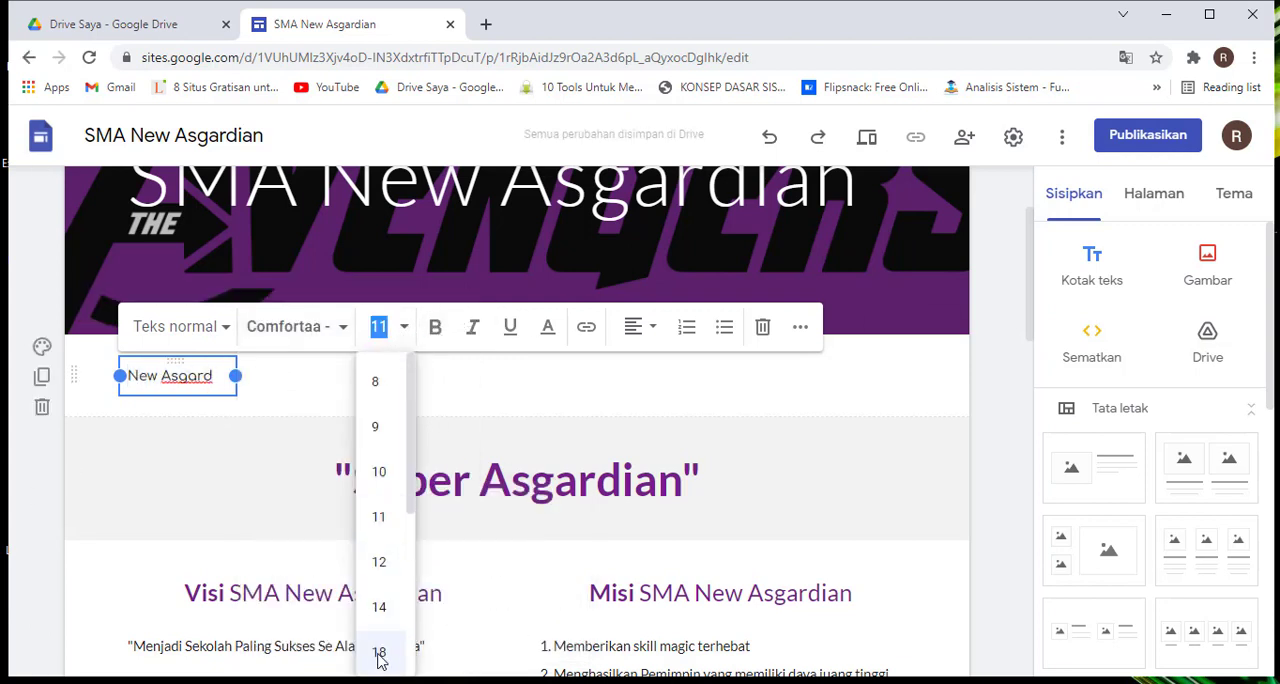
{"action": "left_click", "coordinate": [386, 652]}
{"action": "left_click_drag", "start_coordinate": [237, 402], "coordinate": [291, 416]}
{"action": "left_click", "coordinate": [447, 402]}
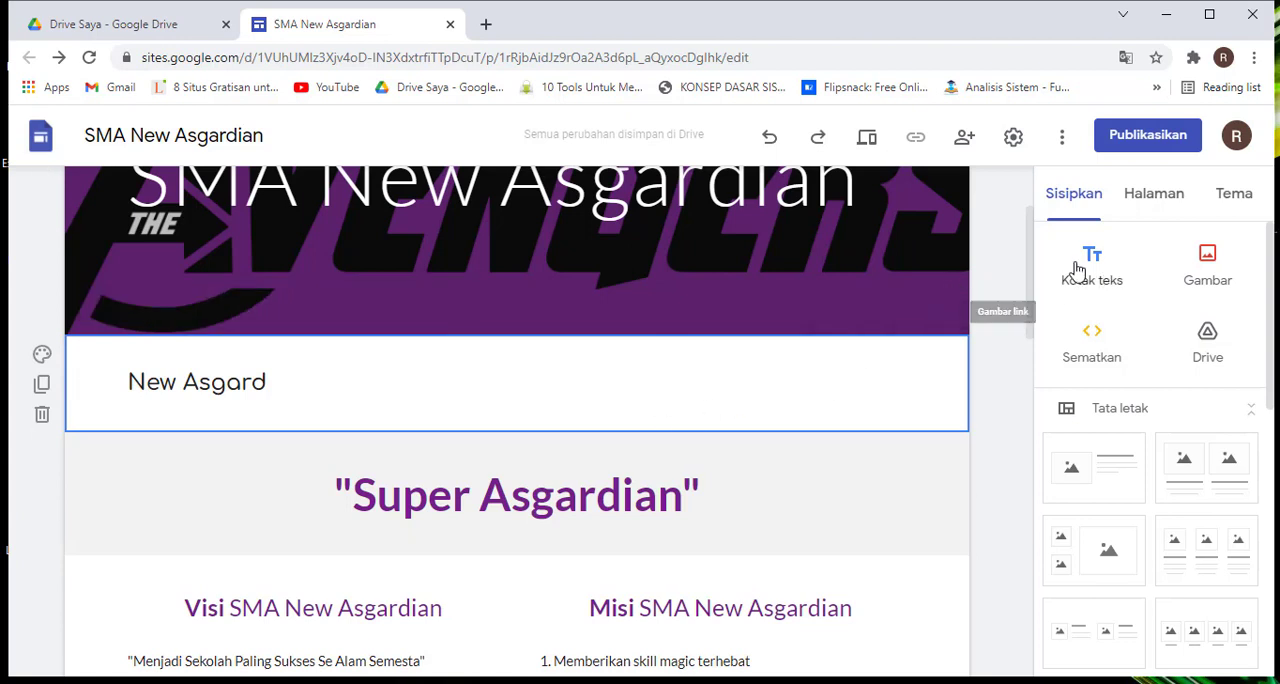
{"action": "left_click", "coordinate": [1034, 320]}
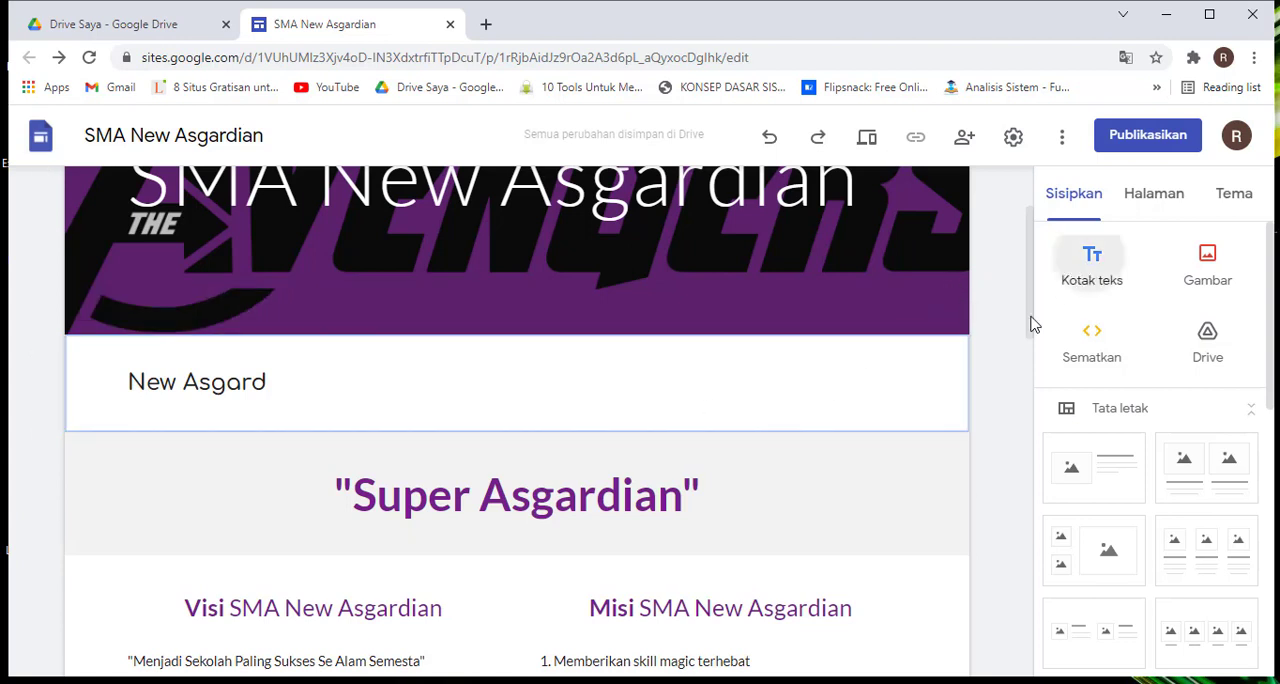
{"action": "left_click", "coordinate": [1100, 270]}
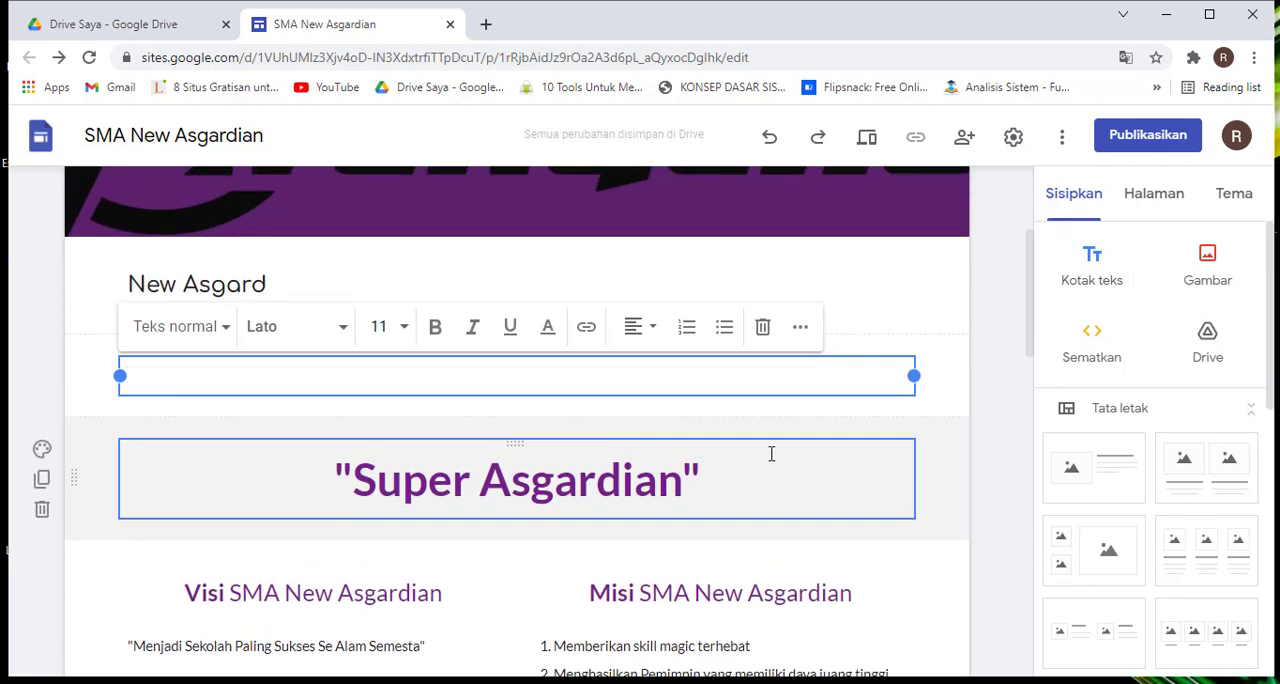
{"action": "left_click", "coordinate": [427, 289]}
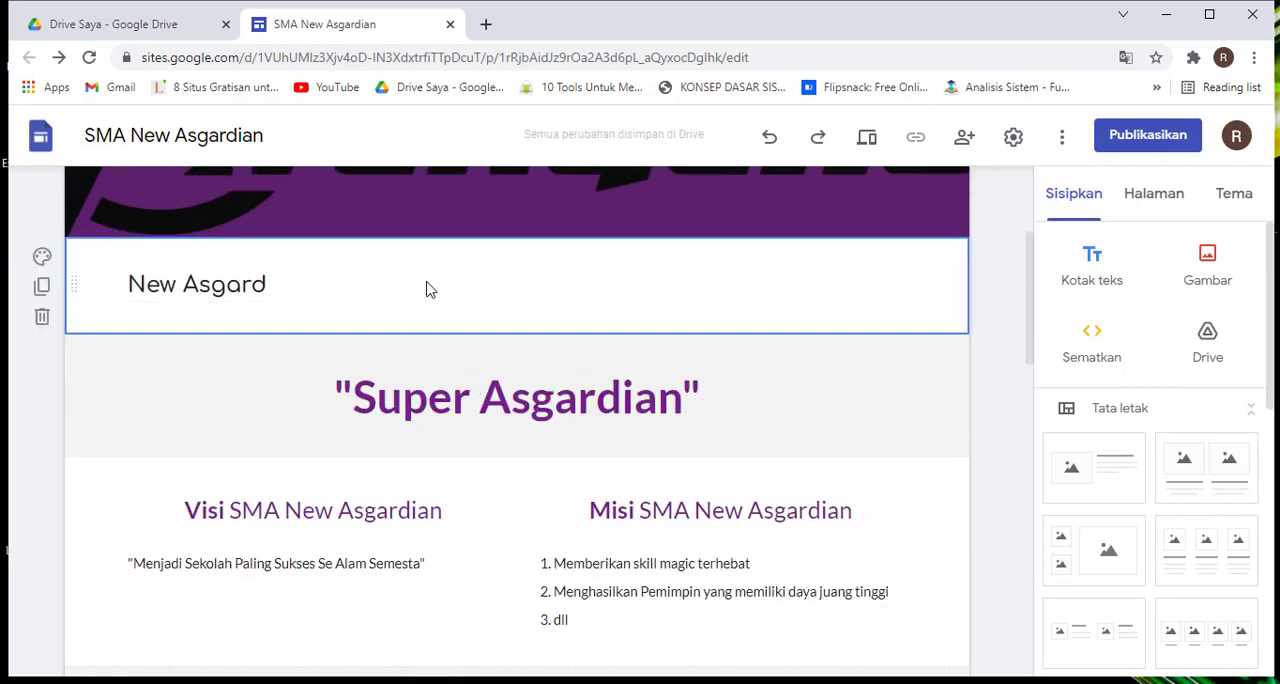
Insert another empty text box and move it into the "New Asgard" section, beside that text
{"action": "scroll", "coordinate": [427, 289], "scroll_direction": "up", "scroll_amount": 1}
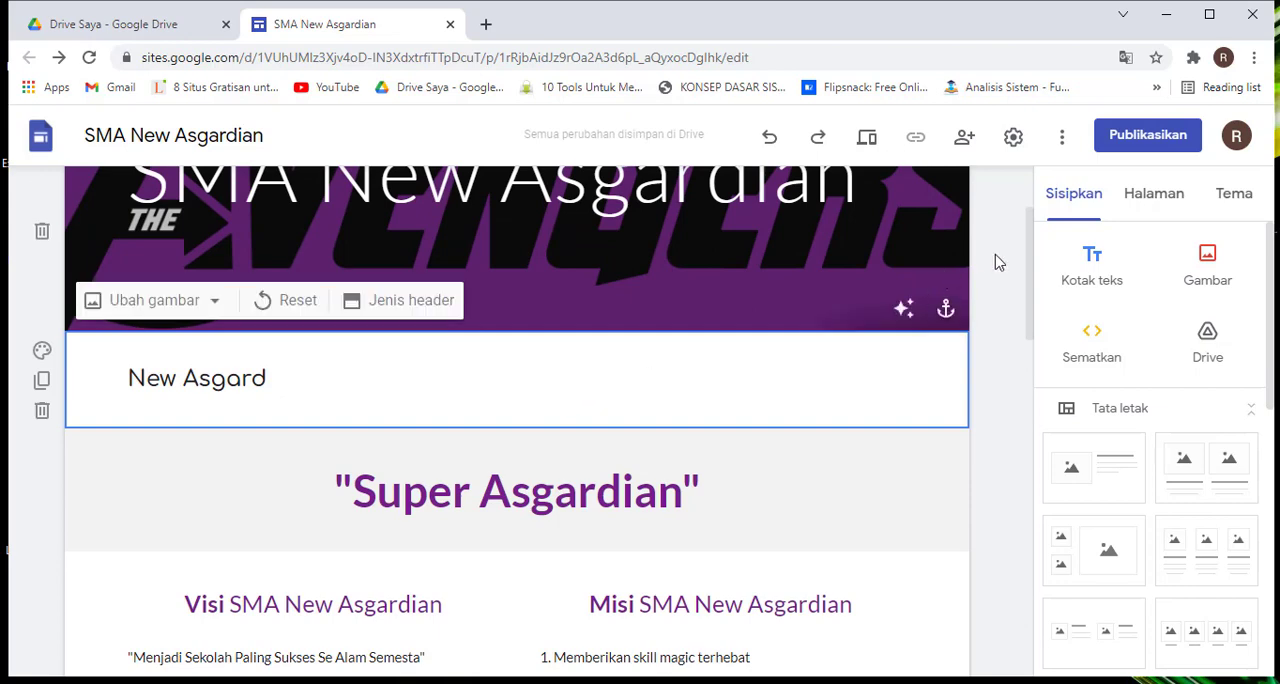
{"action": "left_click", "coordinate": [1097, 263]}
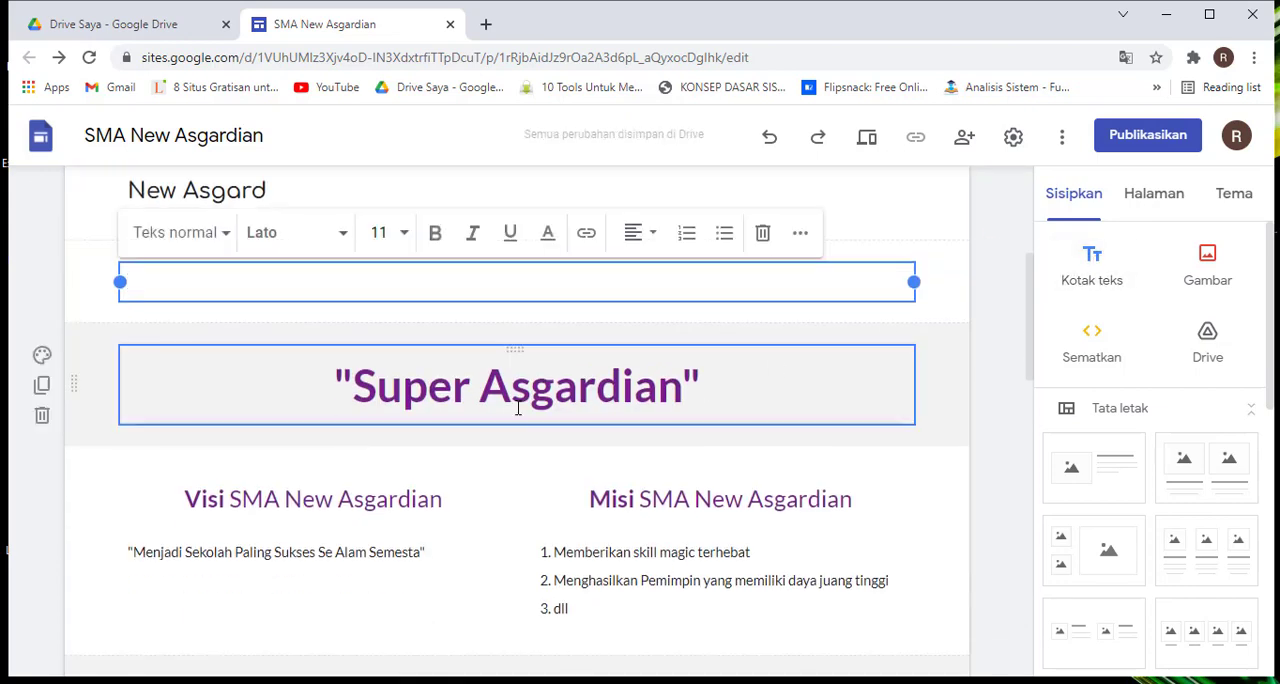
{"action": "scroll", "coordinate": [610, 420], "scroll_direction": "up", "scroll_amount": 1}
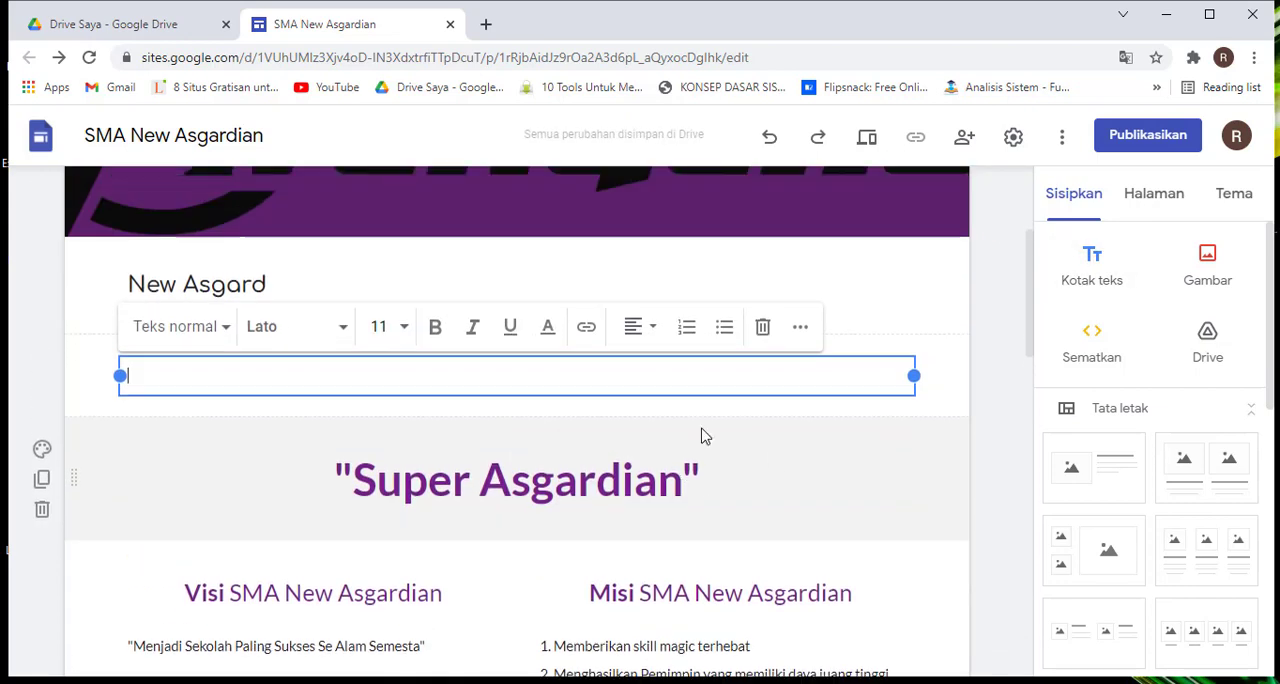
{"action": "left_click", "coordinate": [938, 404]}
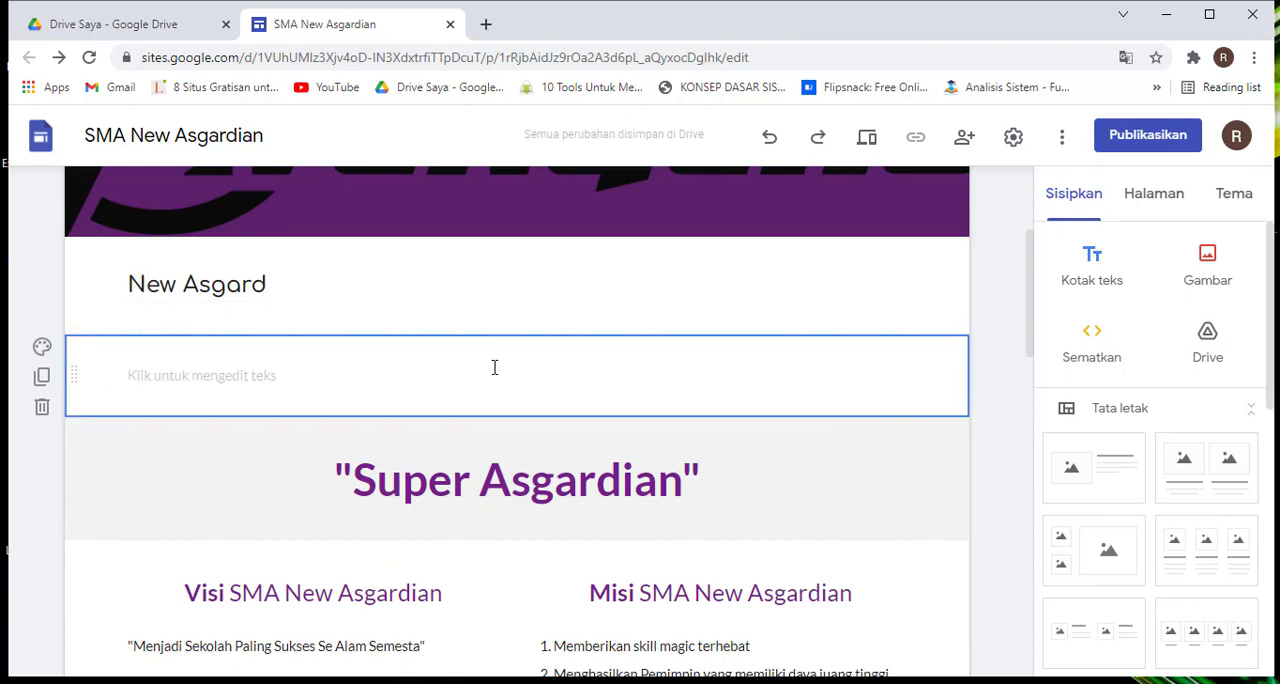
{"action": "left_click", "coordinate": [458, 384]}
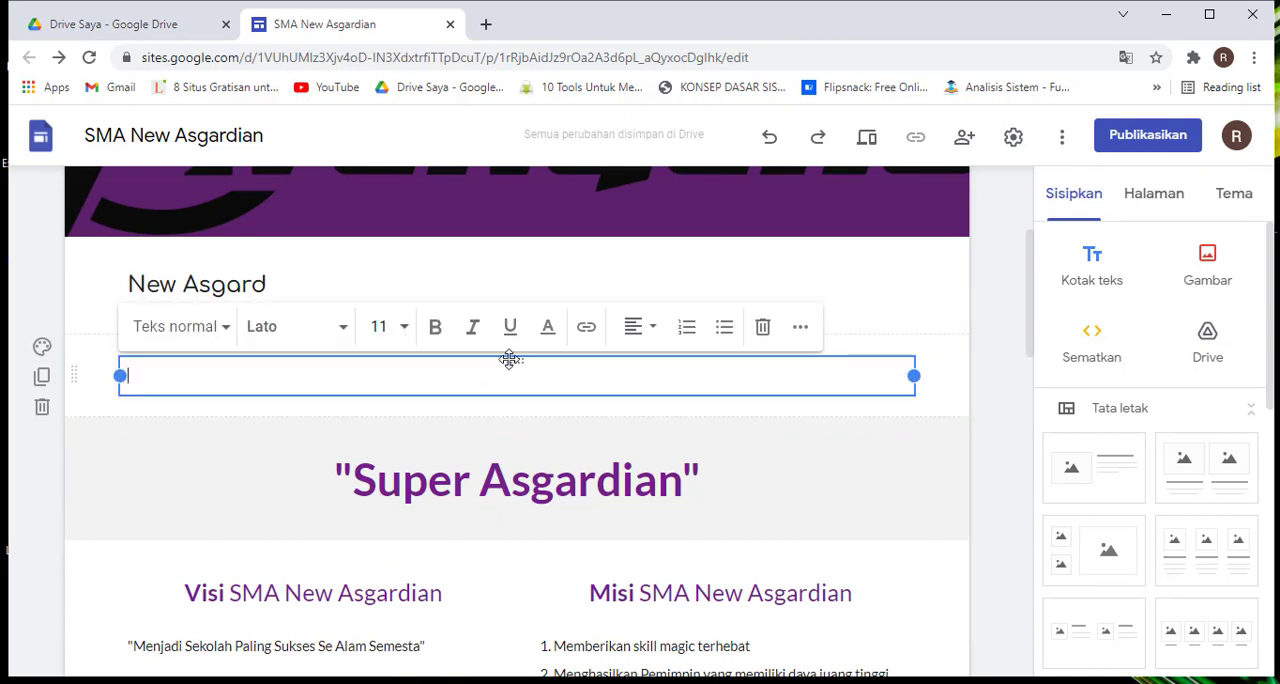
{"action": "left_click_drag", "start_coordinate": [510, 359], "coordinate": [461, 298]}
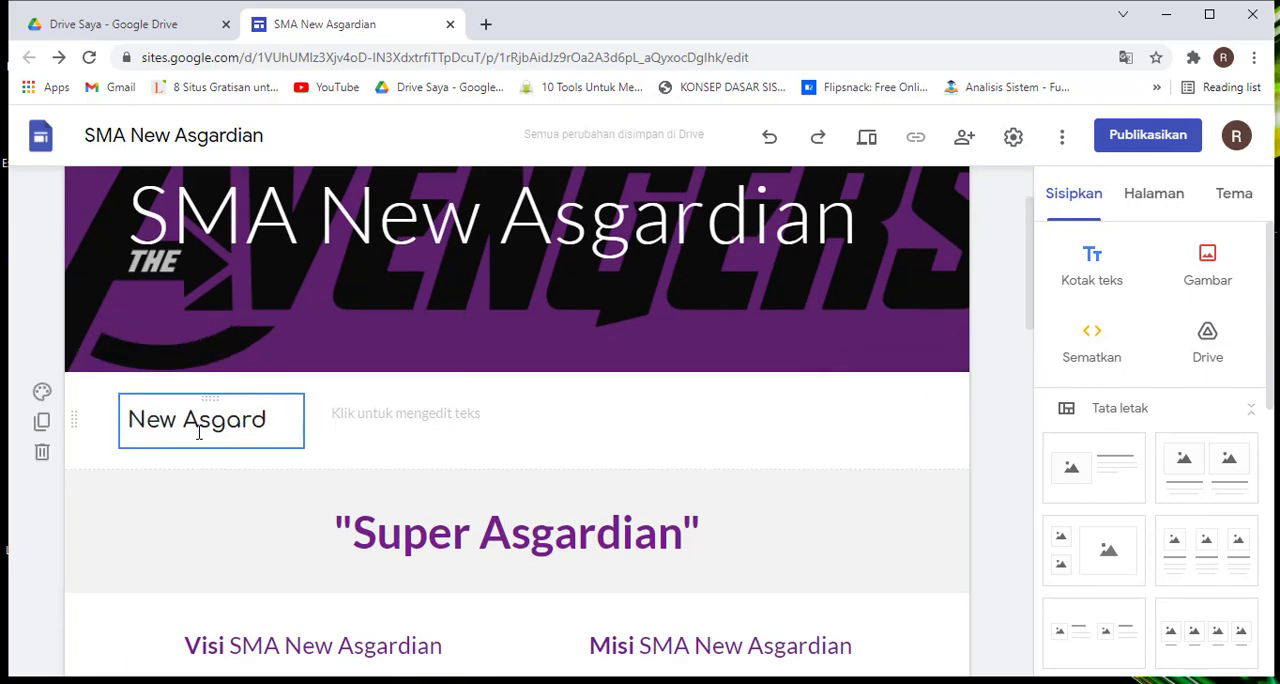
Move the empty text box directly beneath the "New Asgard" text within the same section
{"action": "scroll", "coordinate": [188, 436], "scroll_direction": "down", "scroll_amount": 1}
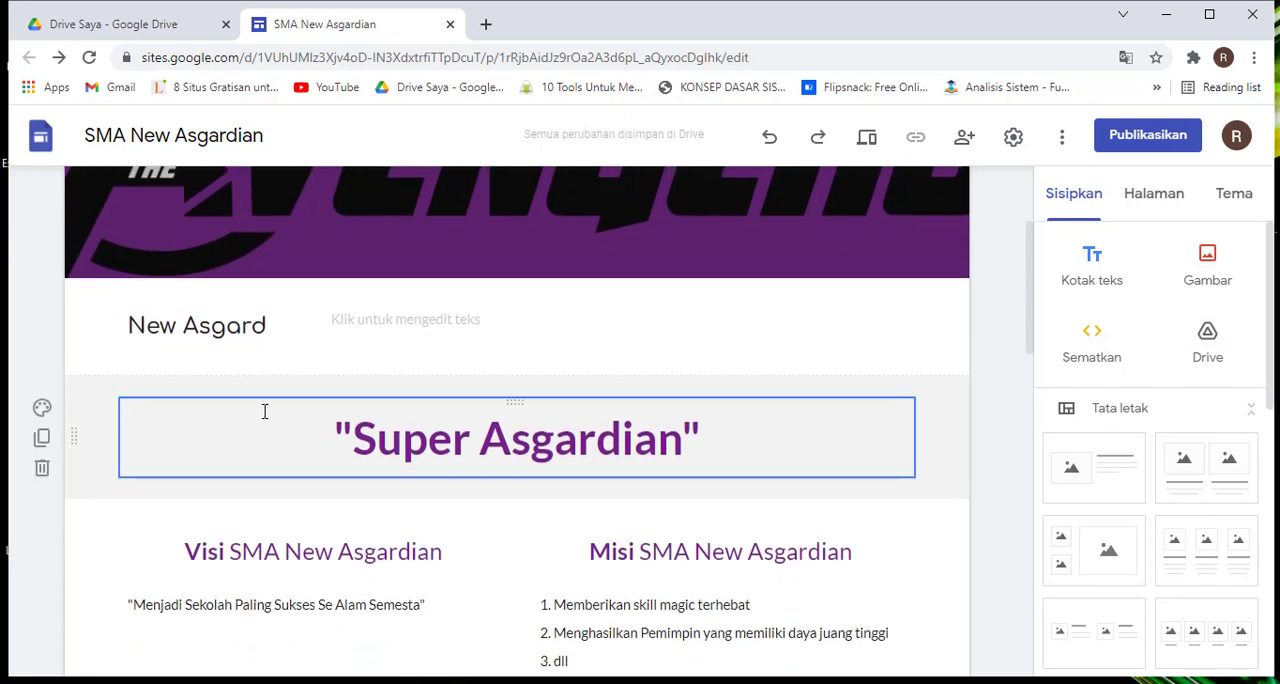
{"action": "left_click", "coordinate": [390, 325]}
{"action": "left_click_drag", "start_coordinate": [429, 336], "coordinate": [195, 372]}
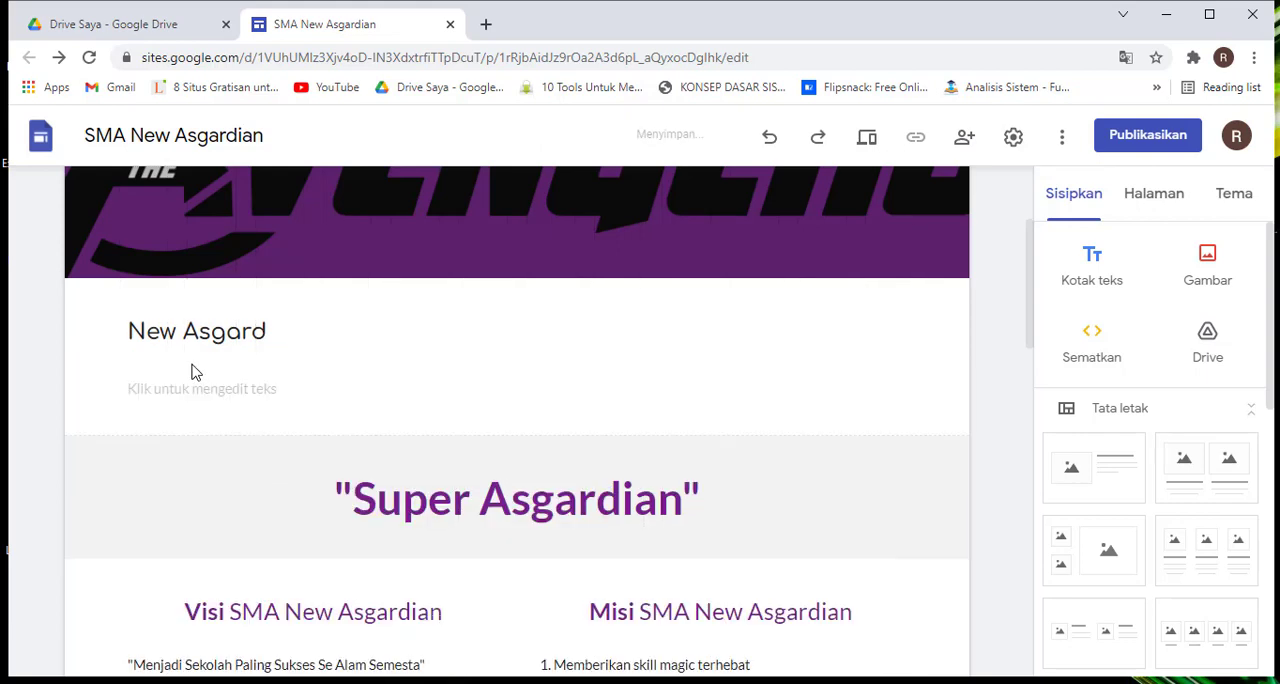
{"action": "double_click", "coordinate": [193, 368]}
{"action": "scroll", "coordinate": [405, 452], "scroll_direction": "down", "scroll_amount": 3}
{"action": "left_click", "coordinate": [384, 319]}
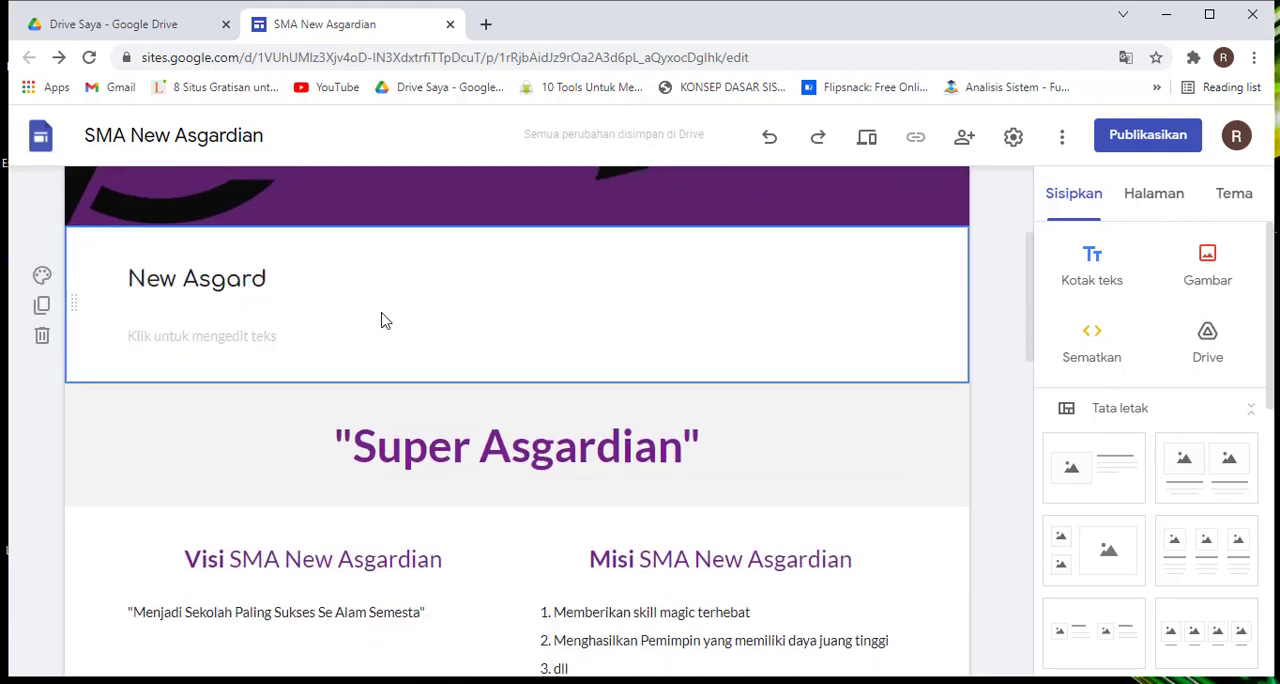
Undo moving the empty text box beneath the "New Asgard" text
{"action": "left_click", "coordinate": [246, 334]}
{"action": "left_click", "coordinate": [337, 351]}
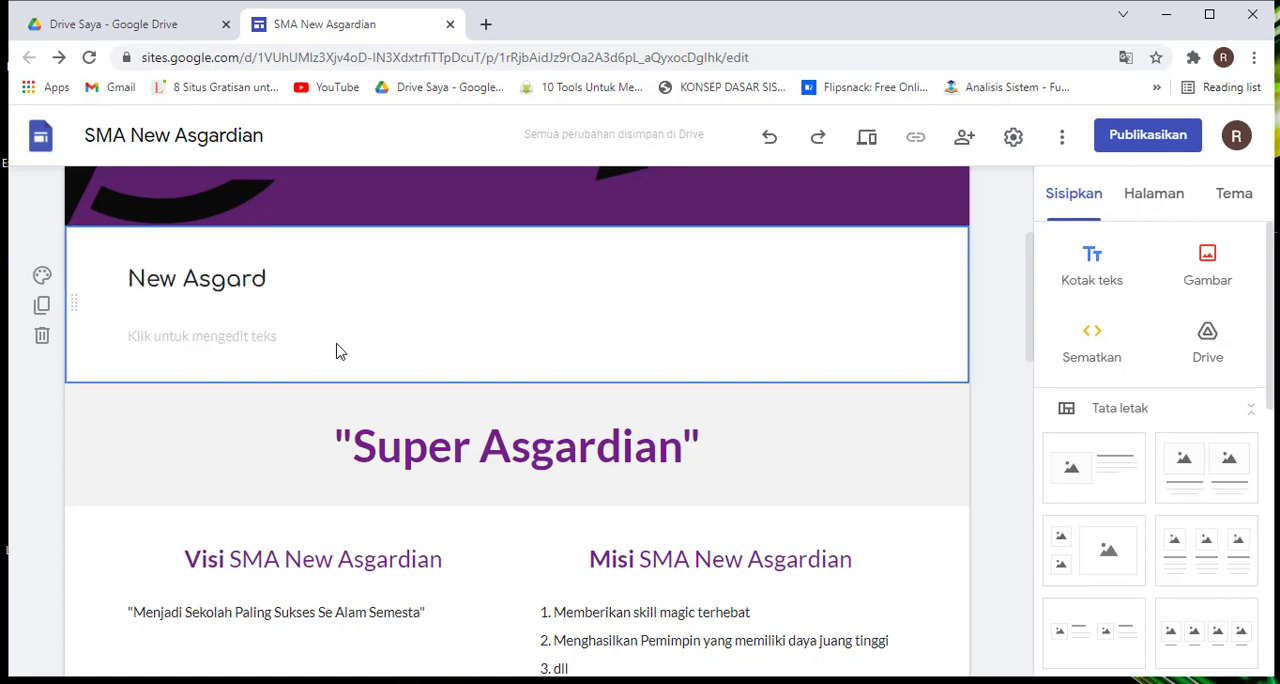
{"action": "left_click", "coordinate": [250, 280]}
{"action": "left_click", "coordinate": [260, 345]}
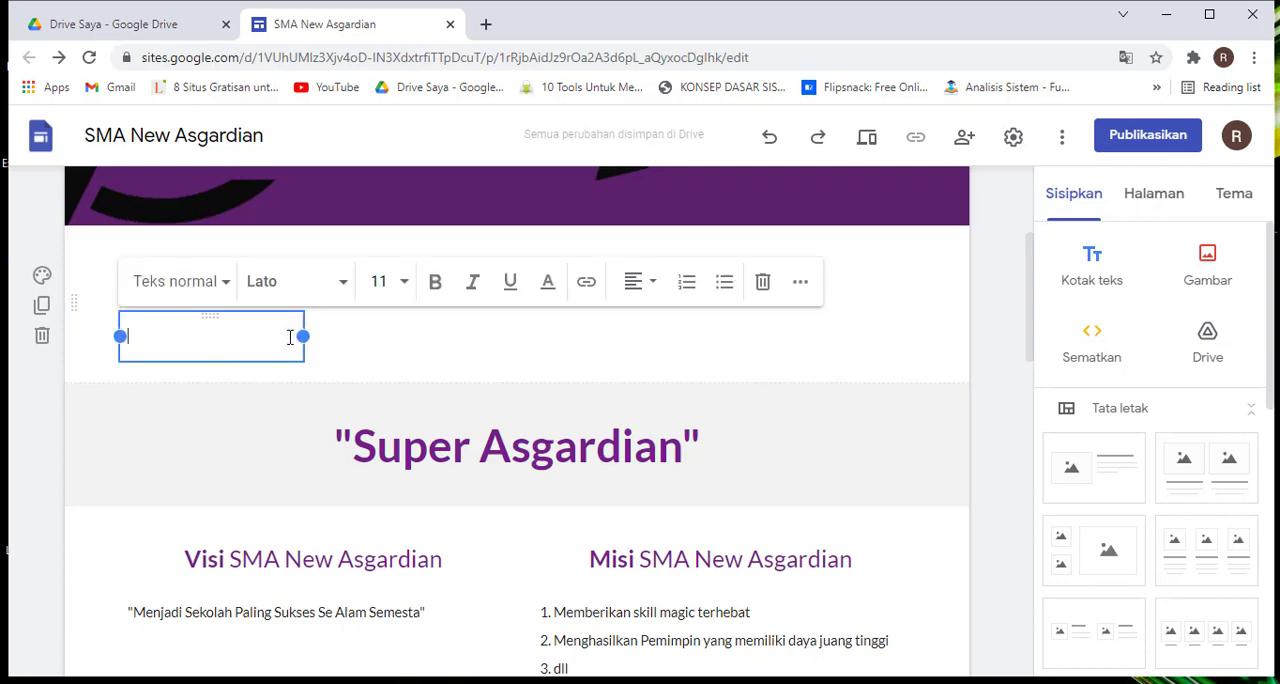
{"action": "key", "text": "ctrl+z"}
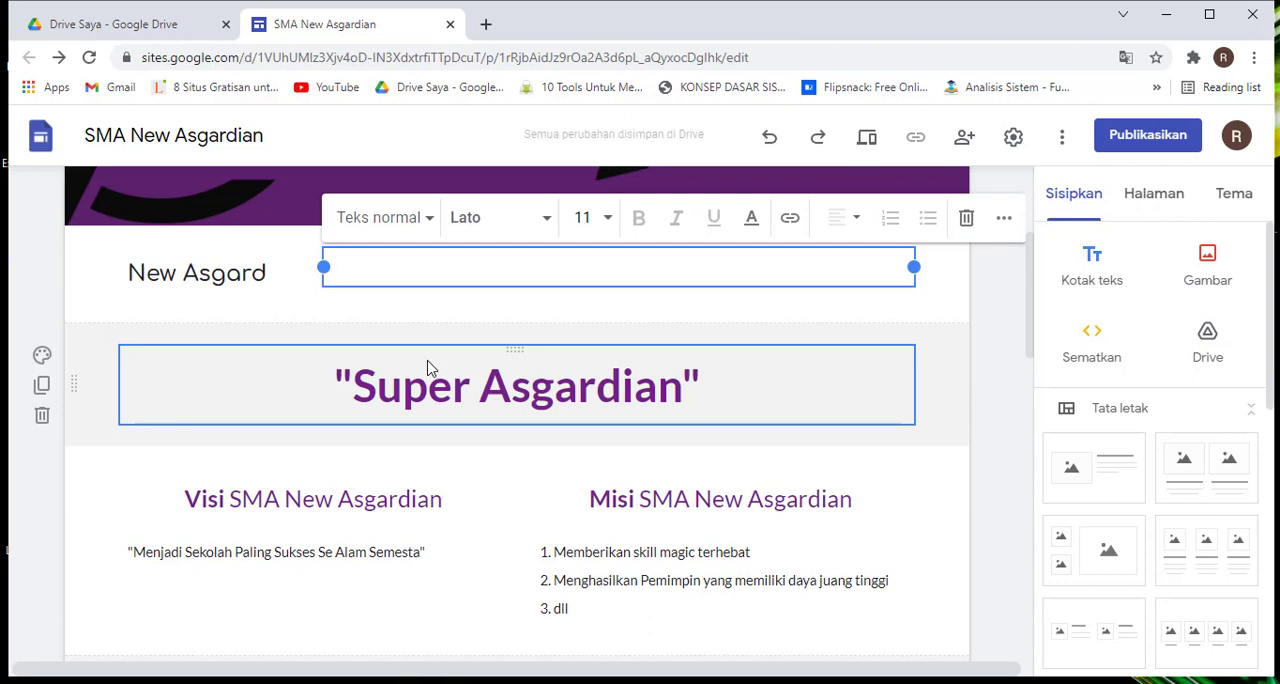
Widen the "New Asgard" text box and narrow the empty text box beside it, leaving a gap between them
{"action": "left_click", "coordinate": [266, 283]}
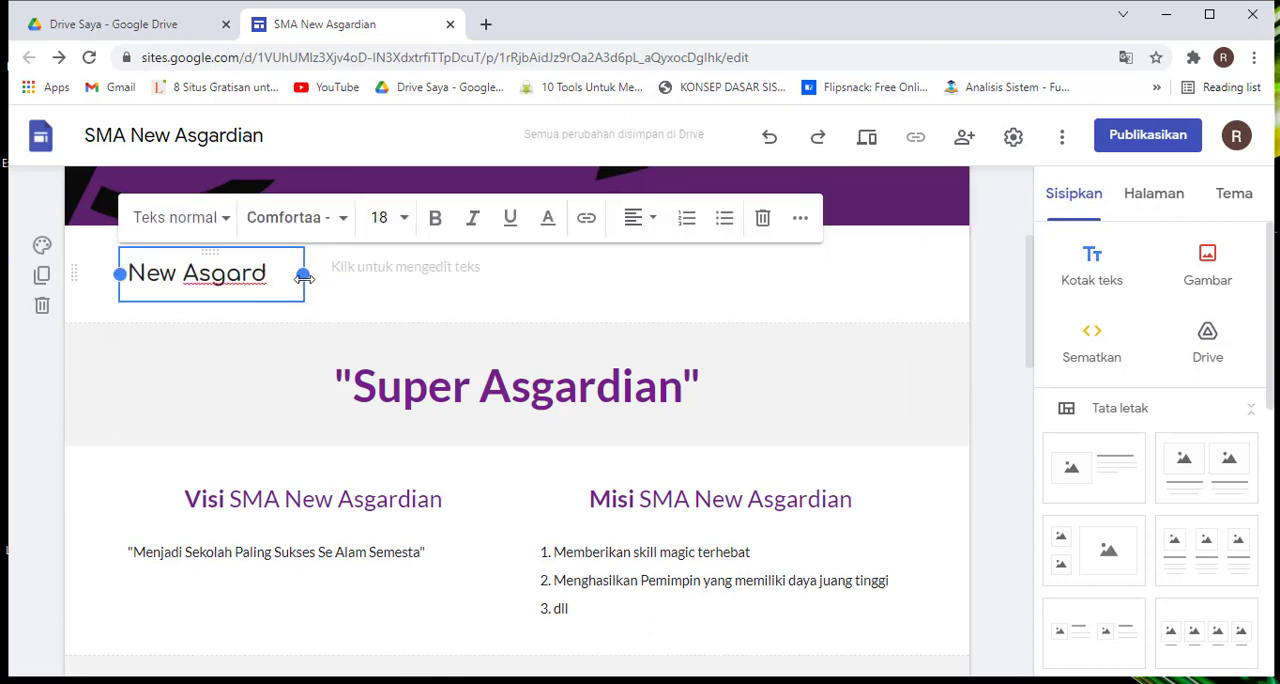
{"action": "left_click_drag", "start_coordinate": [303, 274], "coordinate": [526, 274]}
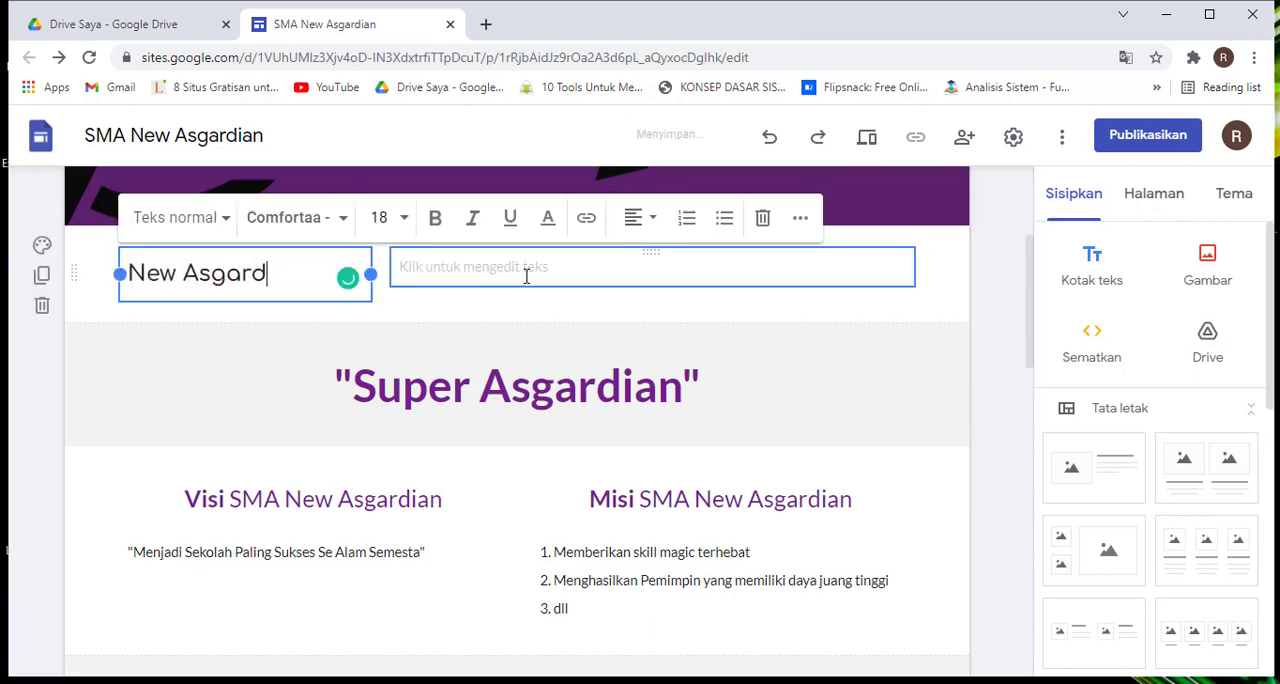
{"action": "left_click", "coordinate": [403, 271]}
{"action": "left_click_drag", "start_coordinate": [392, 266], "coordinate": [459, 266]}
{"action": "left_click", "coordinate": [73, 273]}
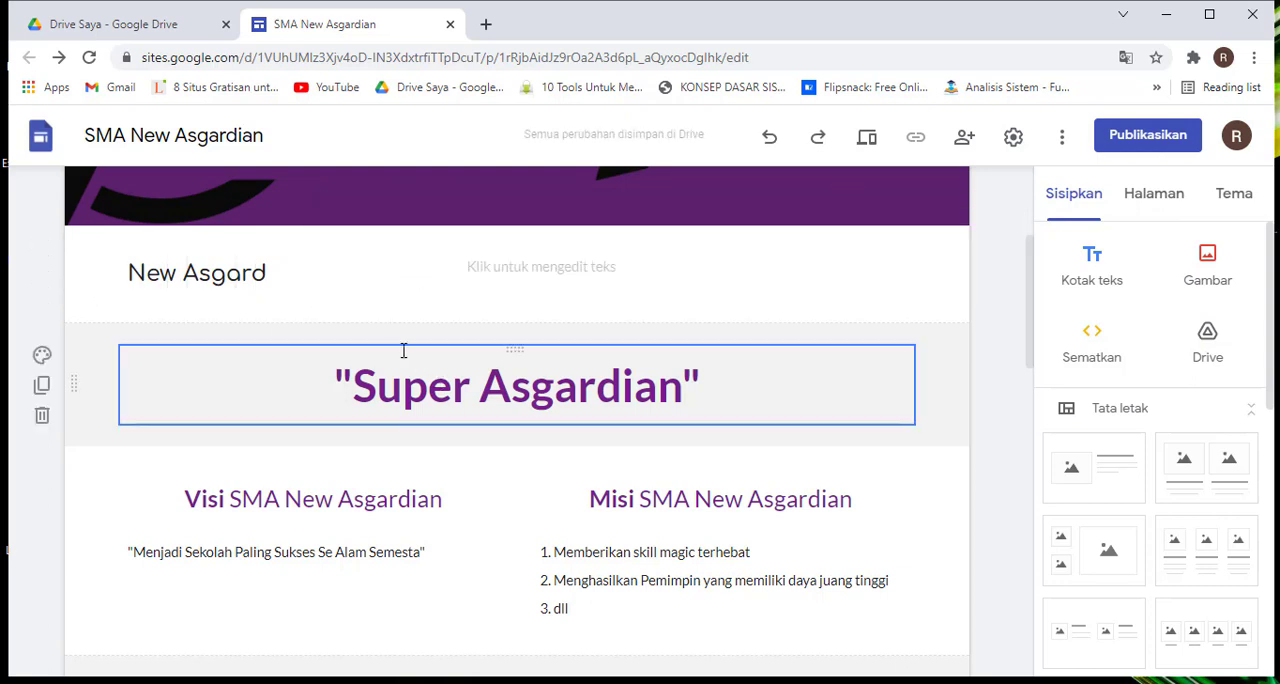
Move the empty text box closer to the "New Asgard" text box within the same section
{"action": "left_click", "coordinate": [216, 277]}
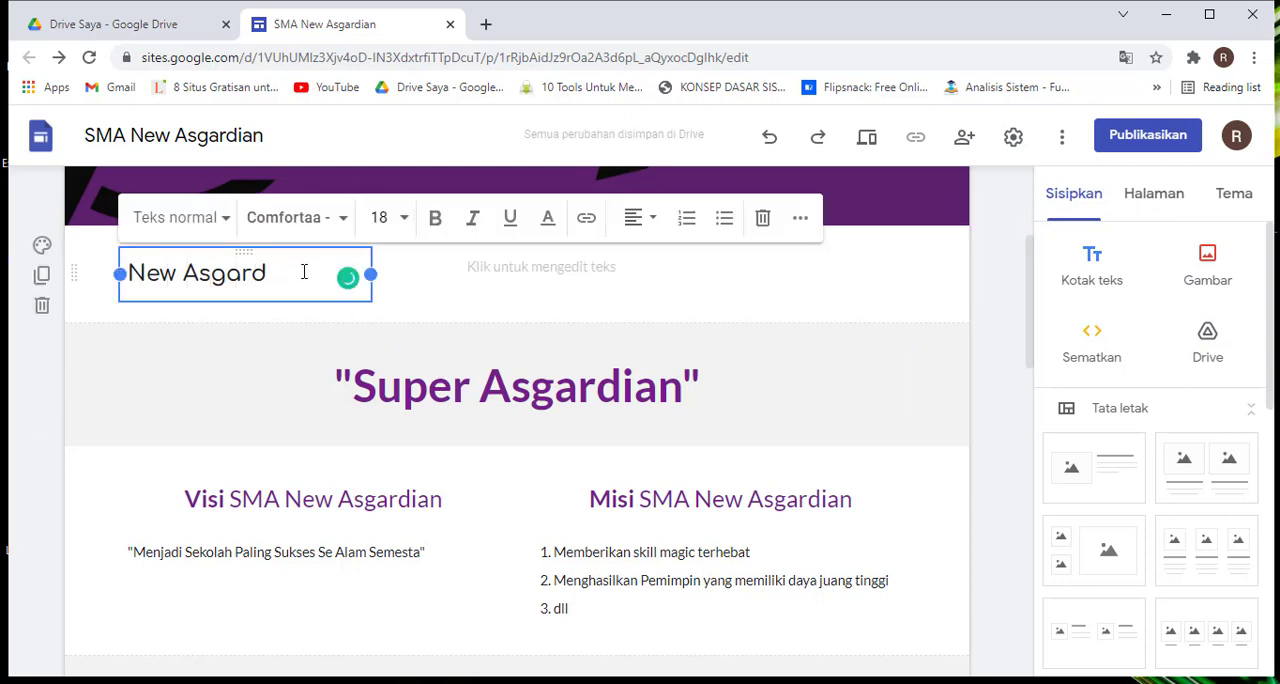
{"action": "left_click", "coordinate": [531, 263]}
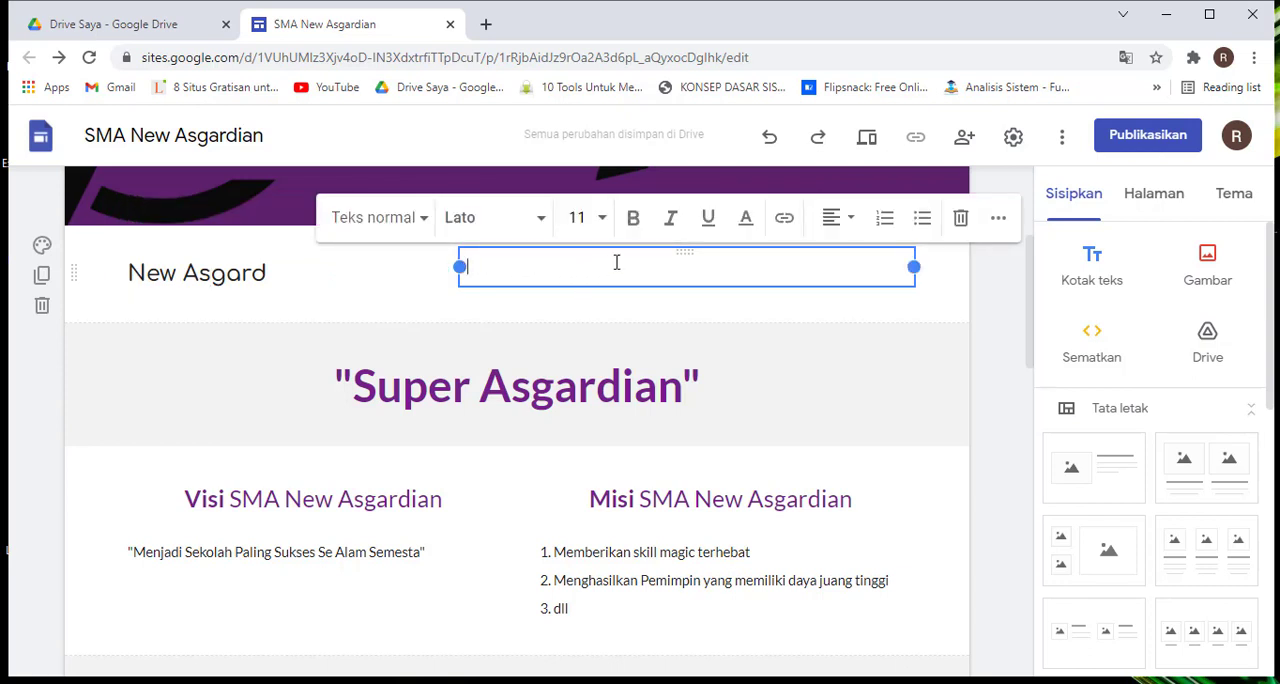
{"action": "left_click_drag", "start_coordinate": [607, 279], "coordinate": [500, 313]}
{"action": "left_click", "coordinate": [512, 314]}
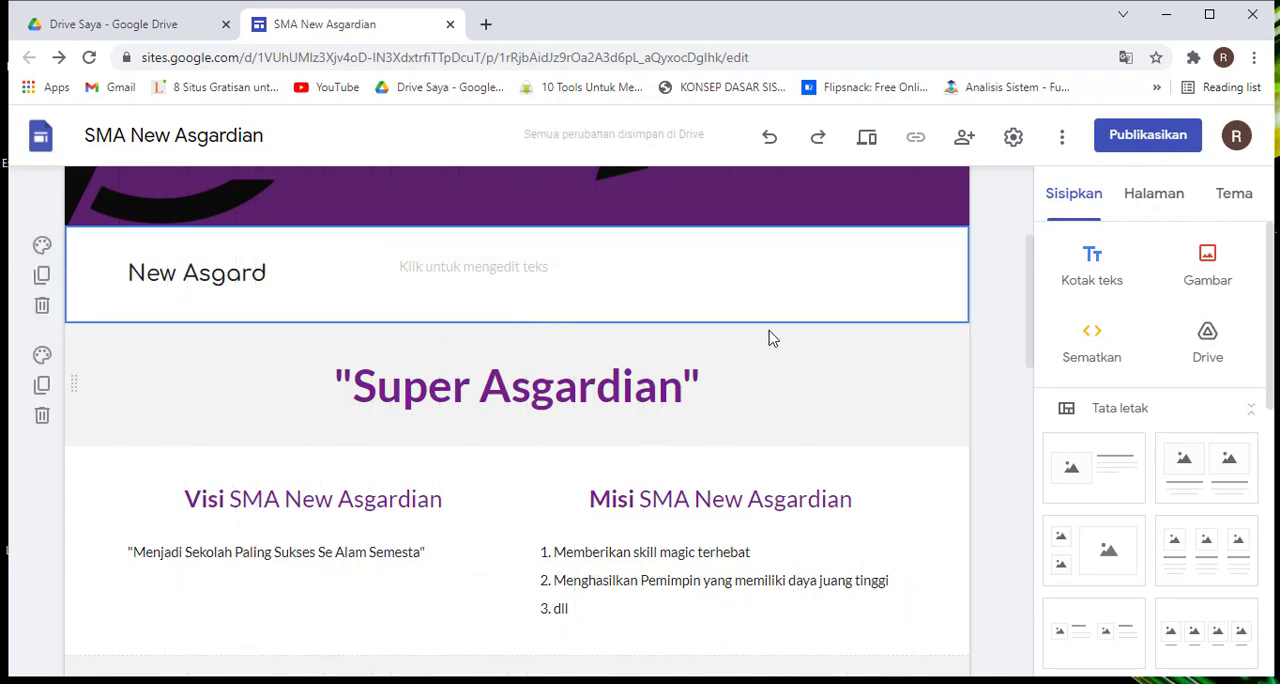
Delete the empty text box beside the "New Asgard" text
{"action": "scroll", "coordinate": [977, 299], "scroll_direction": "up", "scroll_amount": 1}
{"action": "scroll", "coordinate": [977, 299], "scroll_direction": "down", "scroll_amount": 2}
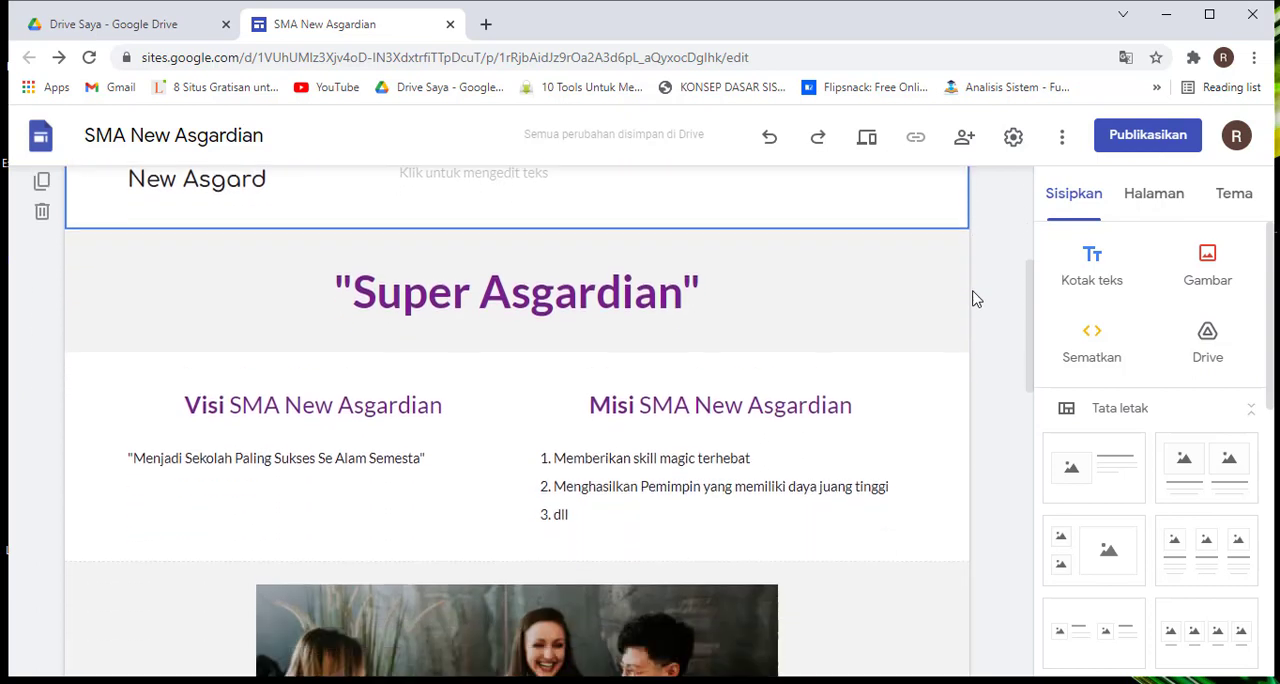
{"action": "scroll", "coordinate": [977, 299], "scroll_direction": "up", "scroll_amount": 1}
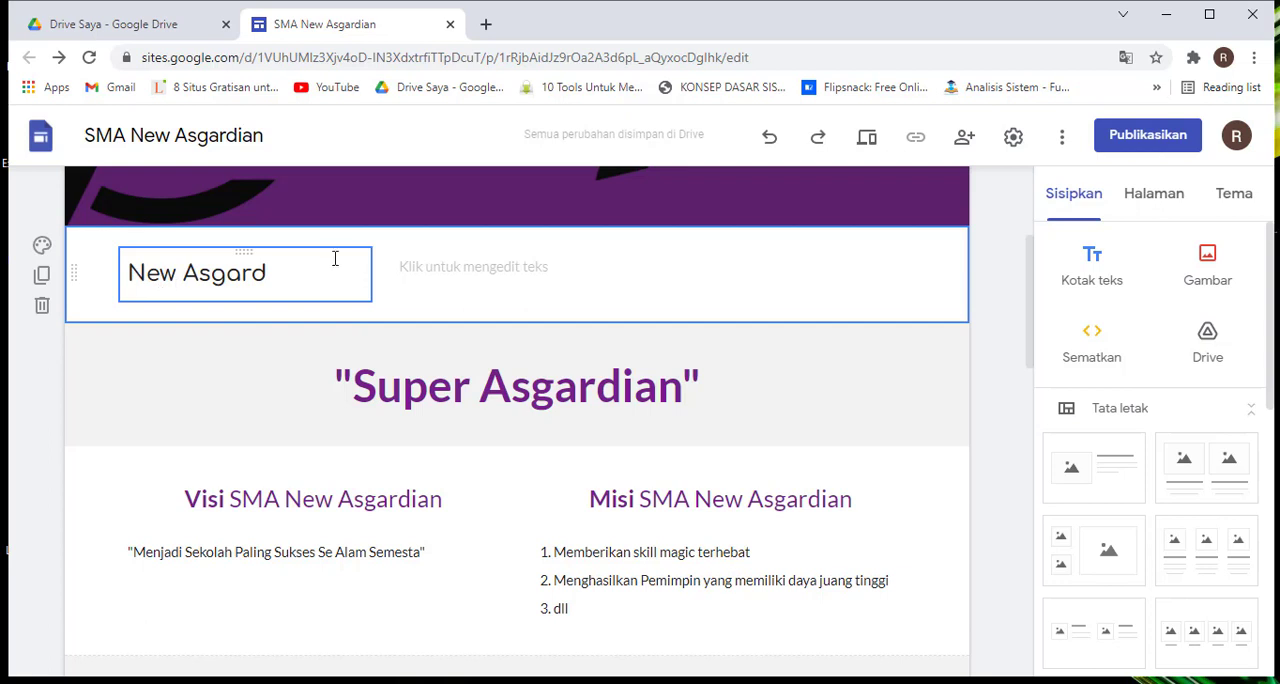
{"action": "left_click", "coordinate": [535, 280]}
{"action": "key", "text": "Delete"}
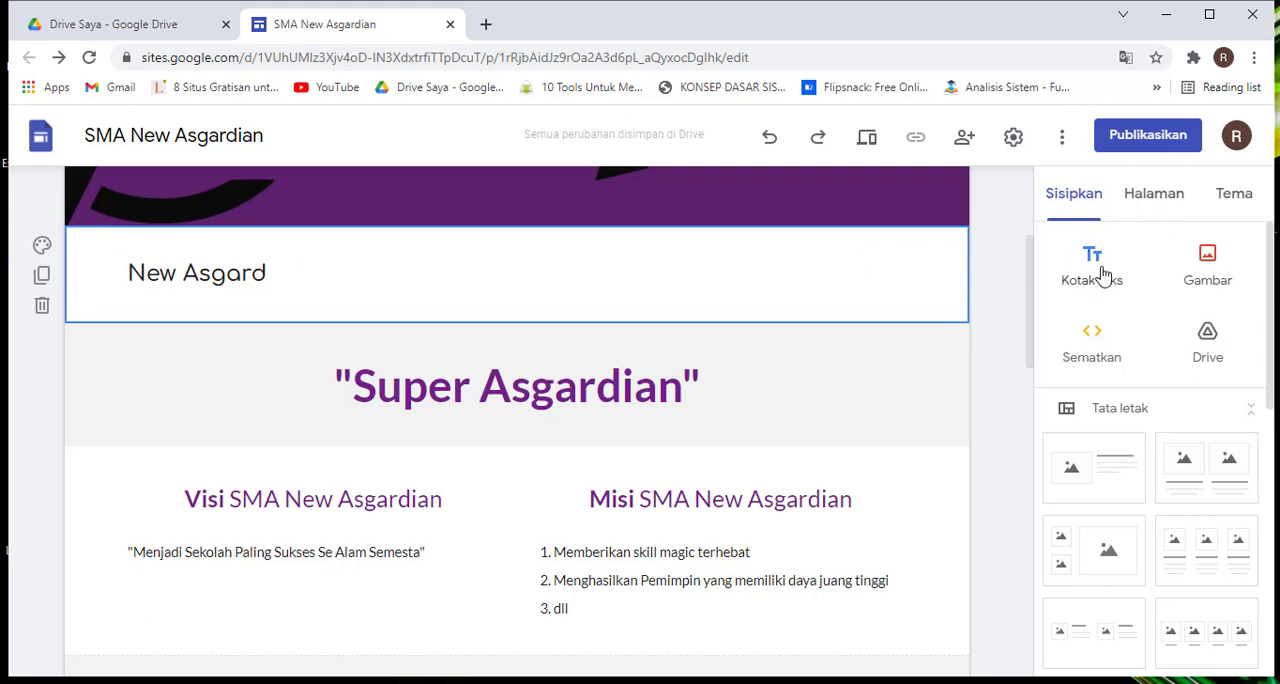
Search Google Images for "new asgard" to find a picture for the page
{"action": "left_click", "coordinate": [1211, 263]}
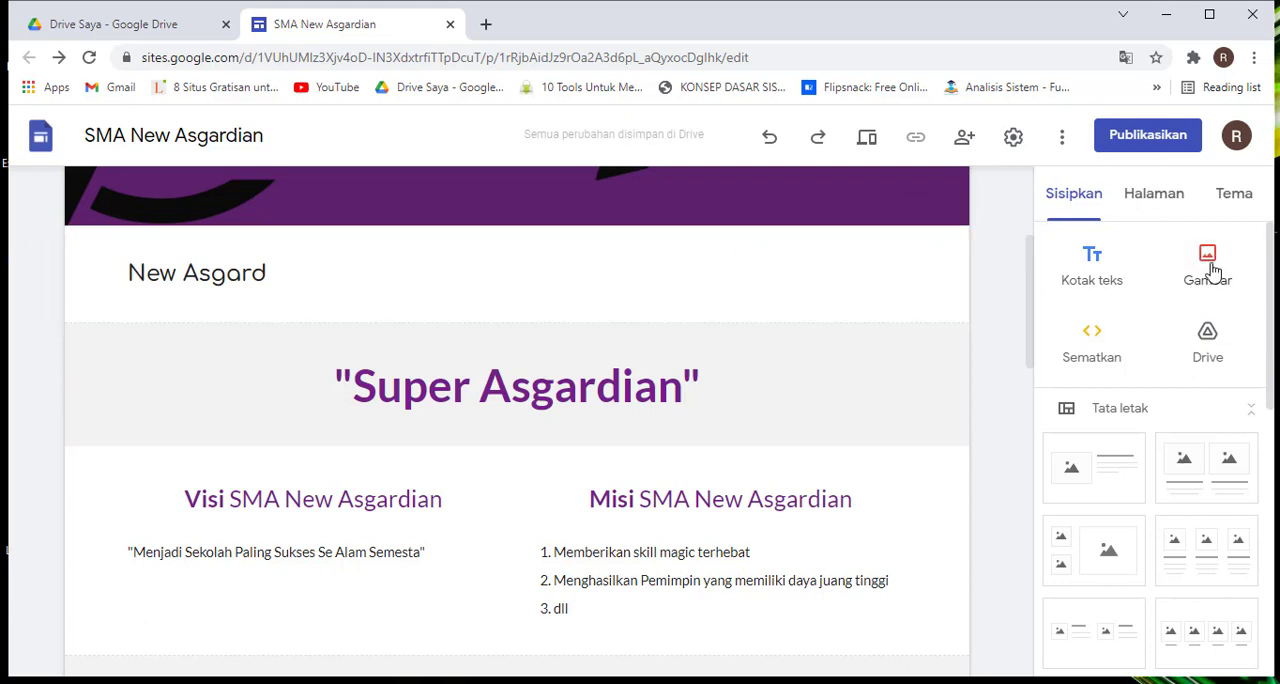
{"action": "left_click", "coordinate": [910, 277]}
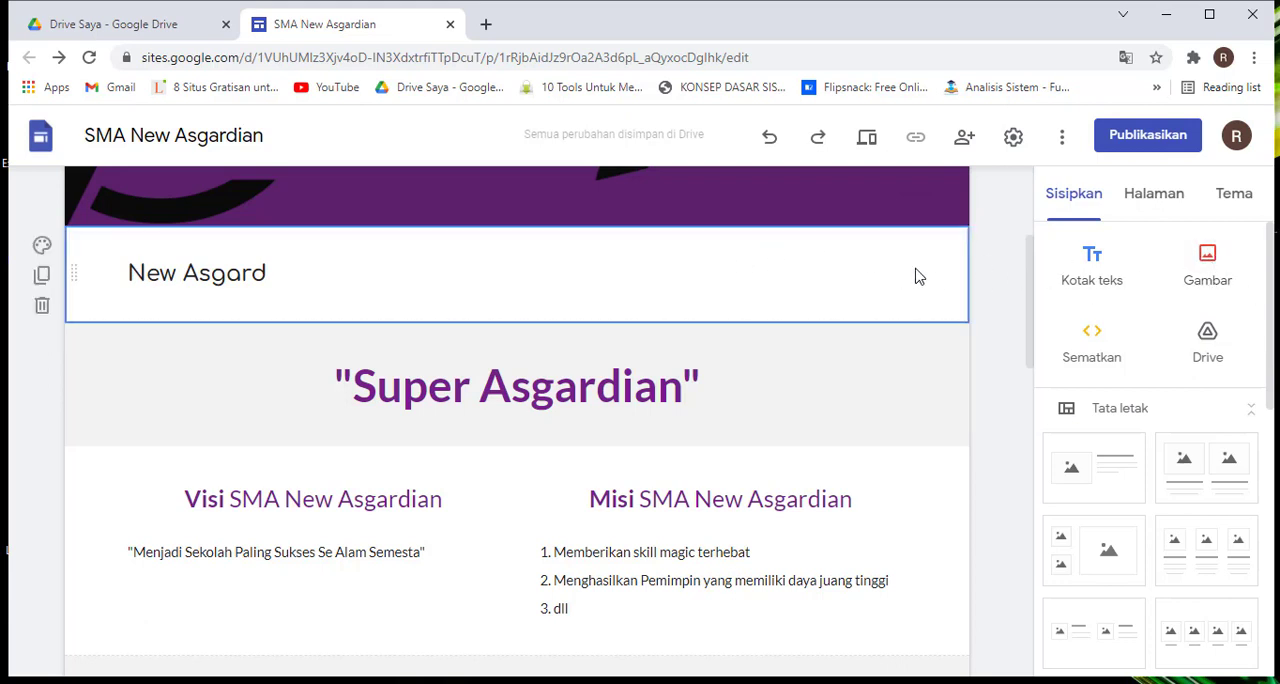
{"action": "left_click", "coordinate": [1211, 261]}
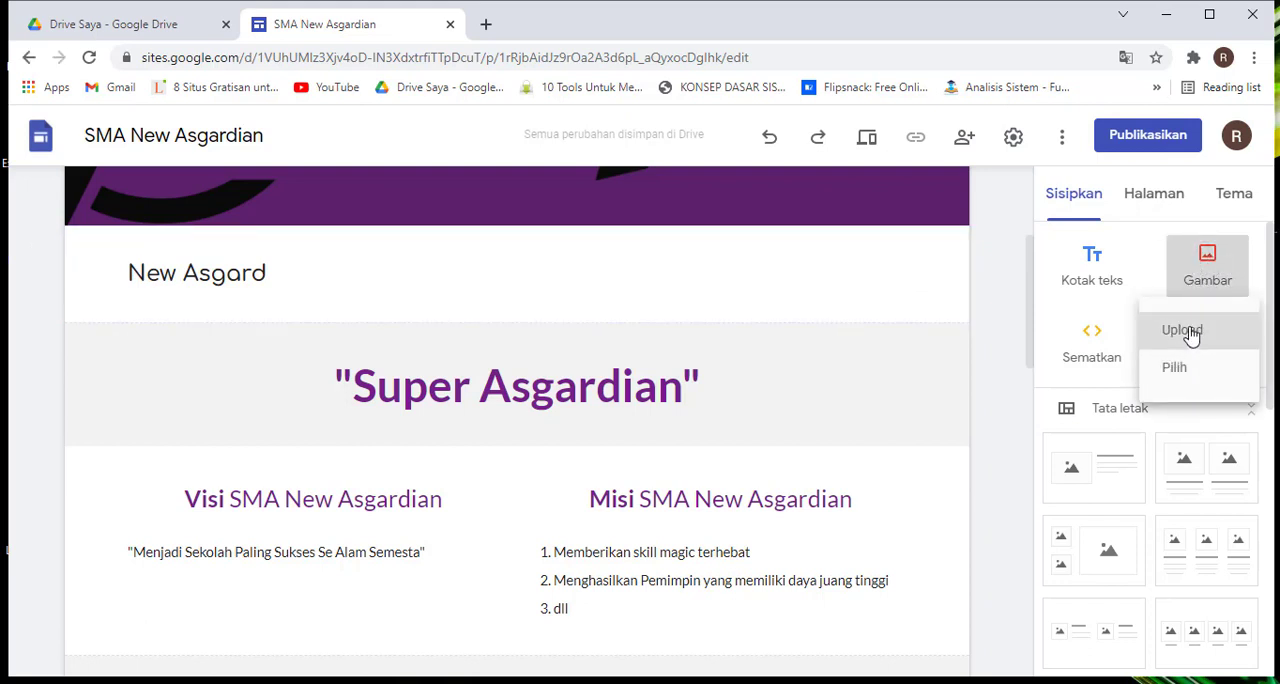
{"action": "left_click", "coordinate": [1174, 372]}
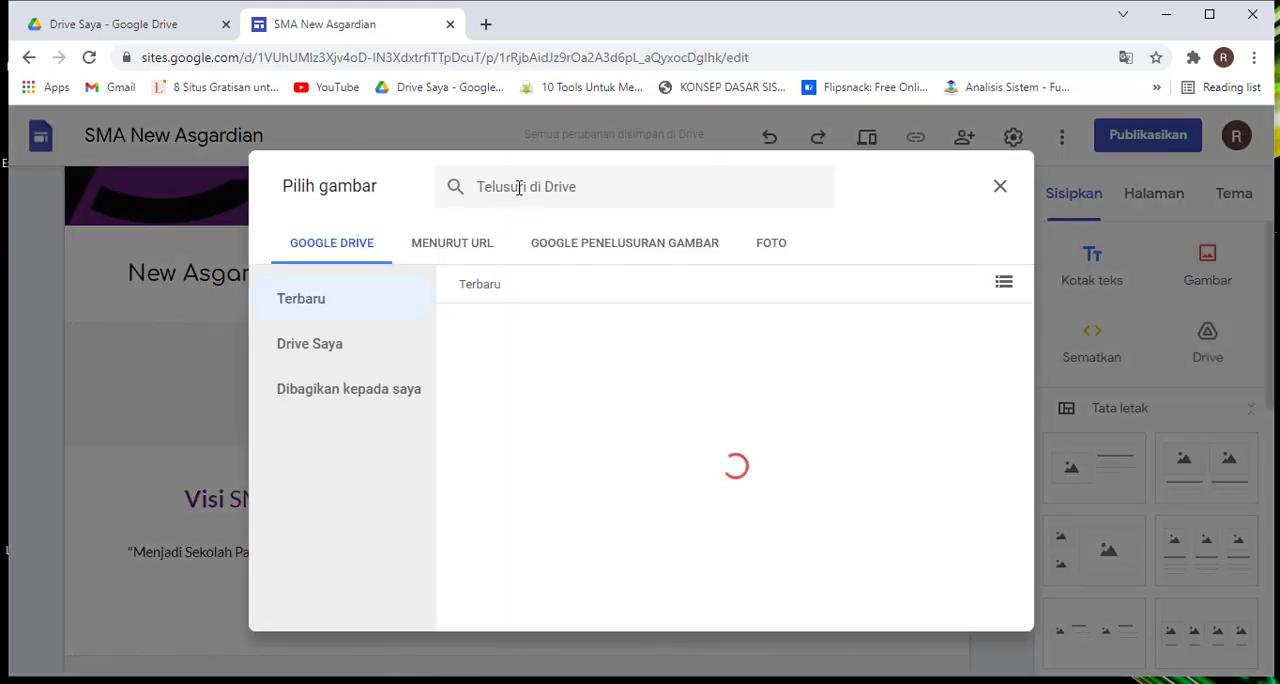
{"action": "left_click", "coordinate": [596, 240]}
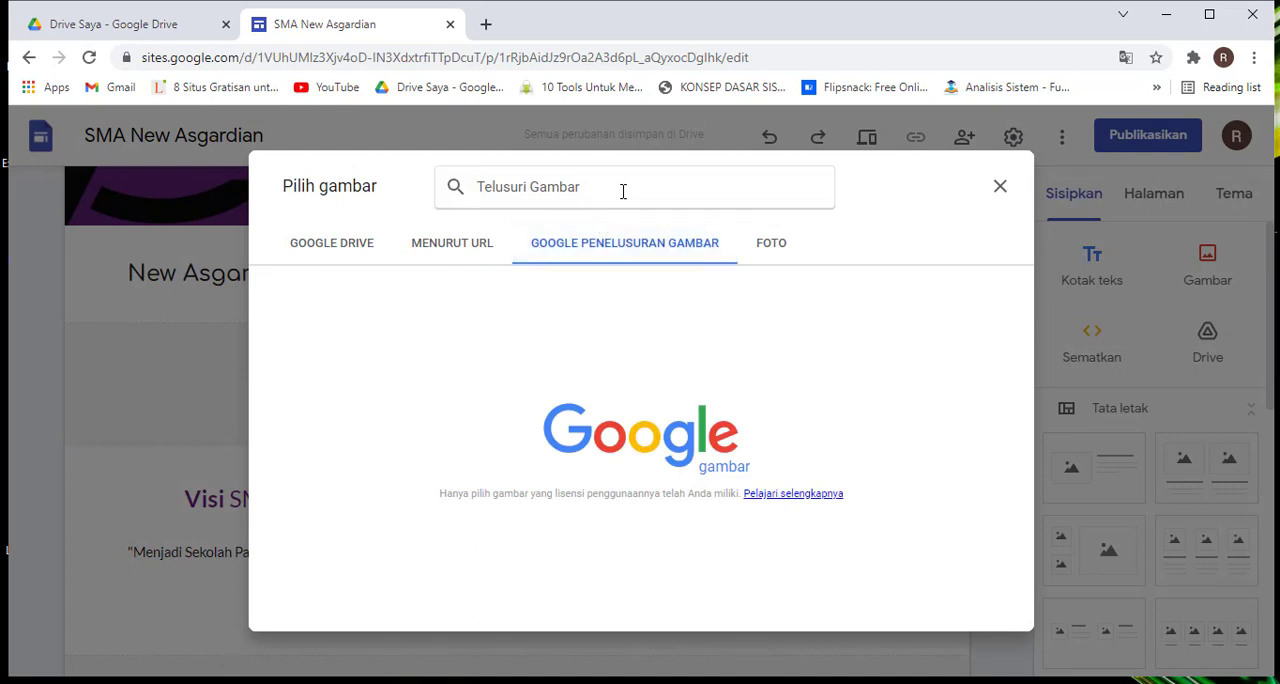
{"action": "left_click", "coordinate": [623, 191]}
{"action": "type", "text": "new ar"}
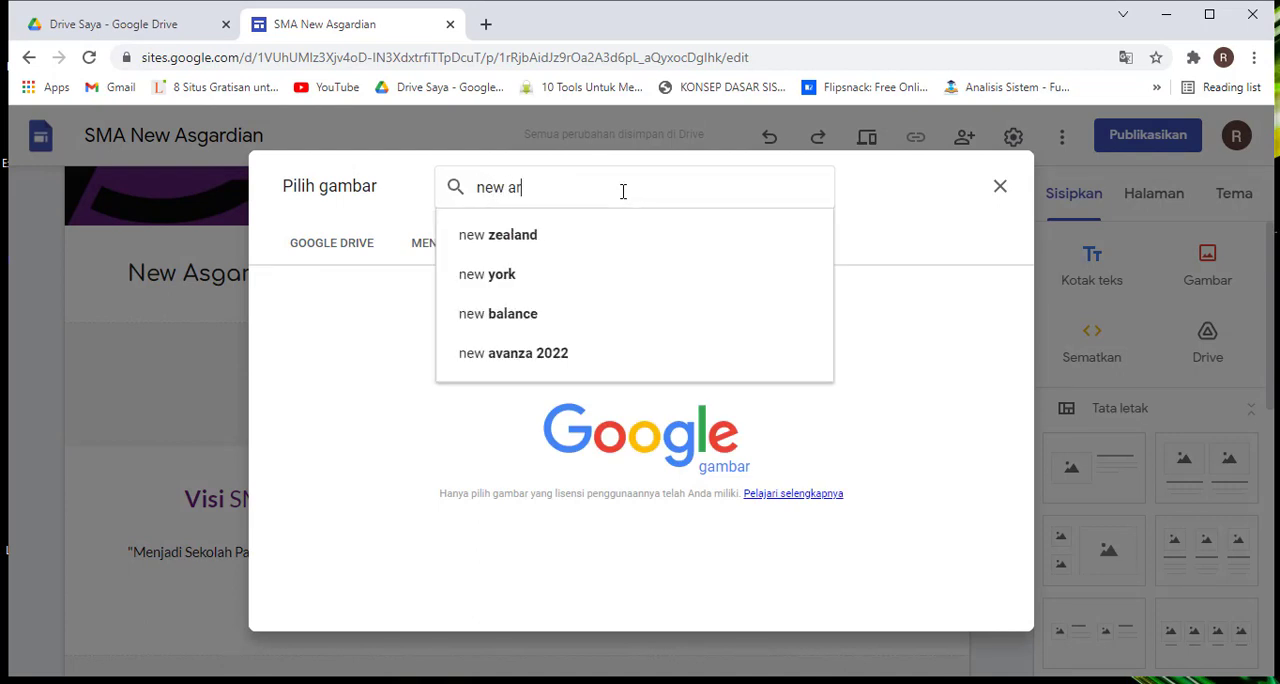
{"action": "key", "text": "BackSpace"}
{"action": "type", "text": "sg"}
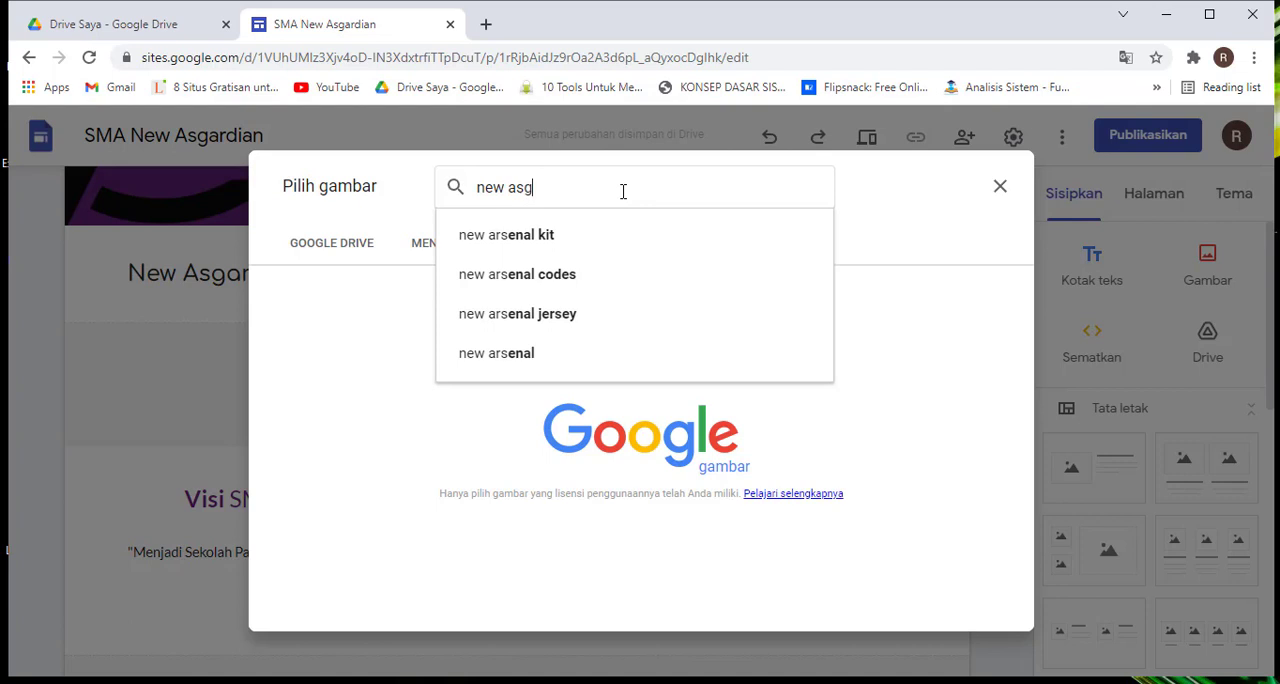
{"action": "type", "text": "ard"}
{"action": "key", "text": "Return"}
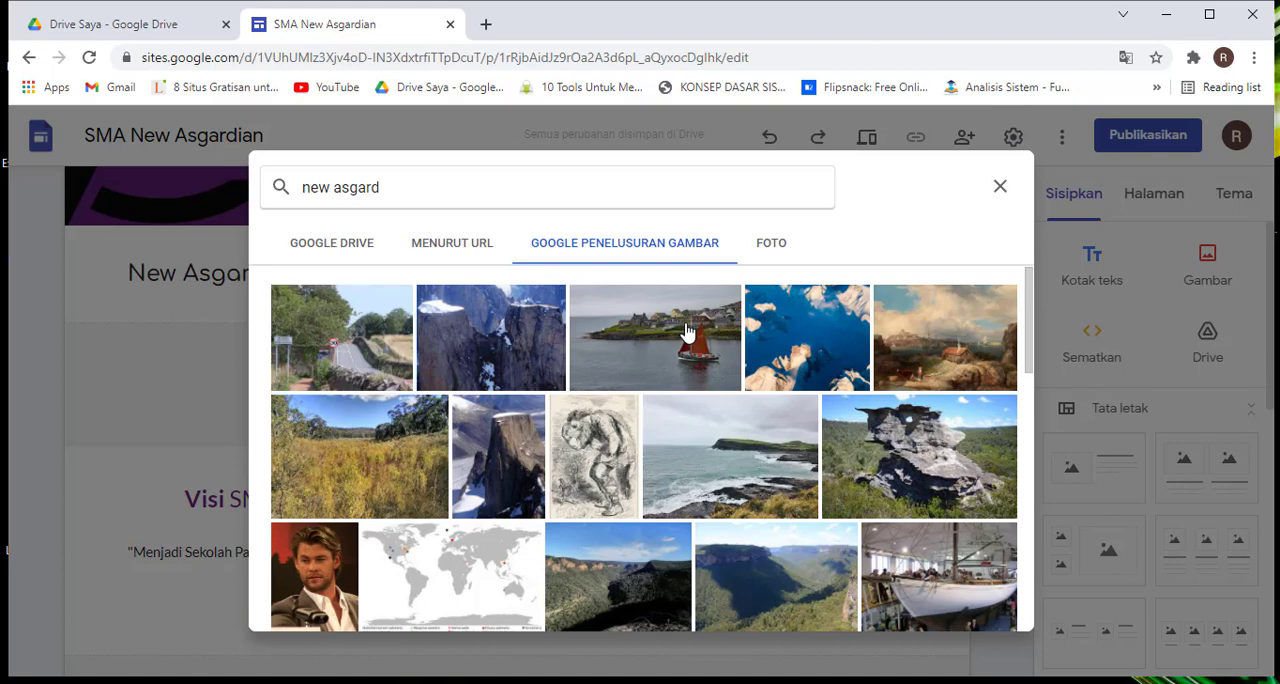
Insert the coastal village photo with the red-sailed boat and move it beside the "New Asgard" text
{"action": "left_click", "coordinate": [630, 340]}
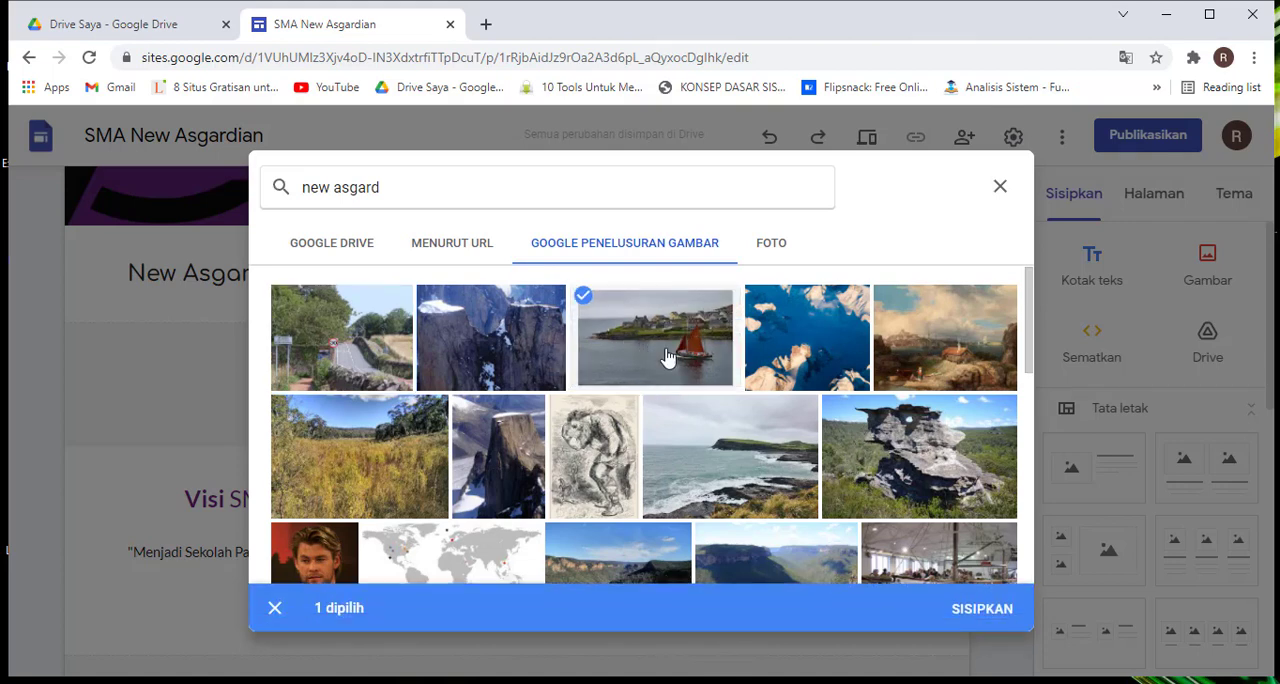
{"action": "left_click", "coordinate": [979, 612]}
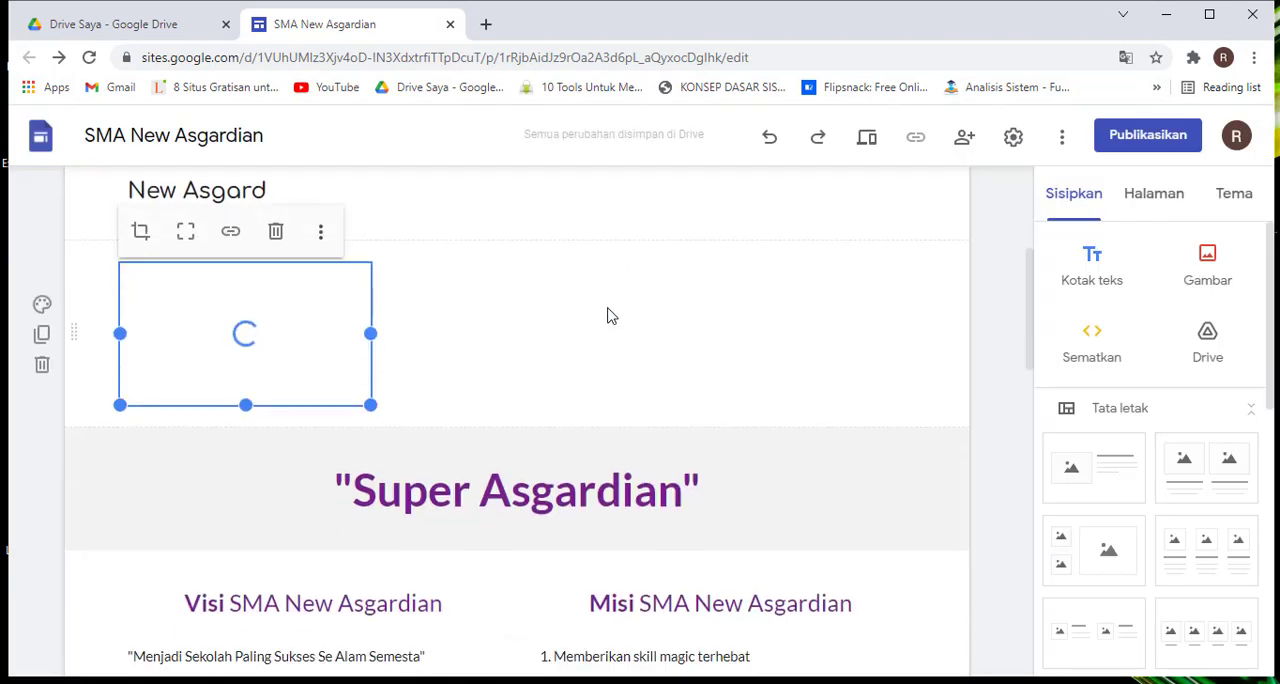
{"action": "scroll", "coordinate": [523, 313], "scroll_direction": "up", "scroll_amount": 1}
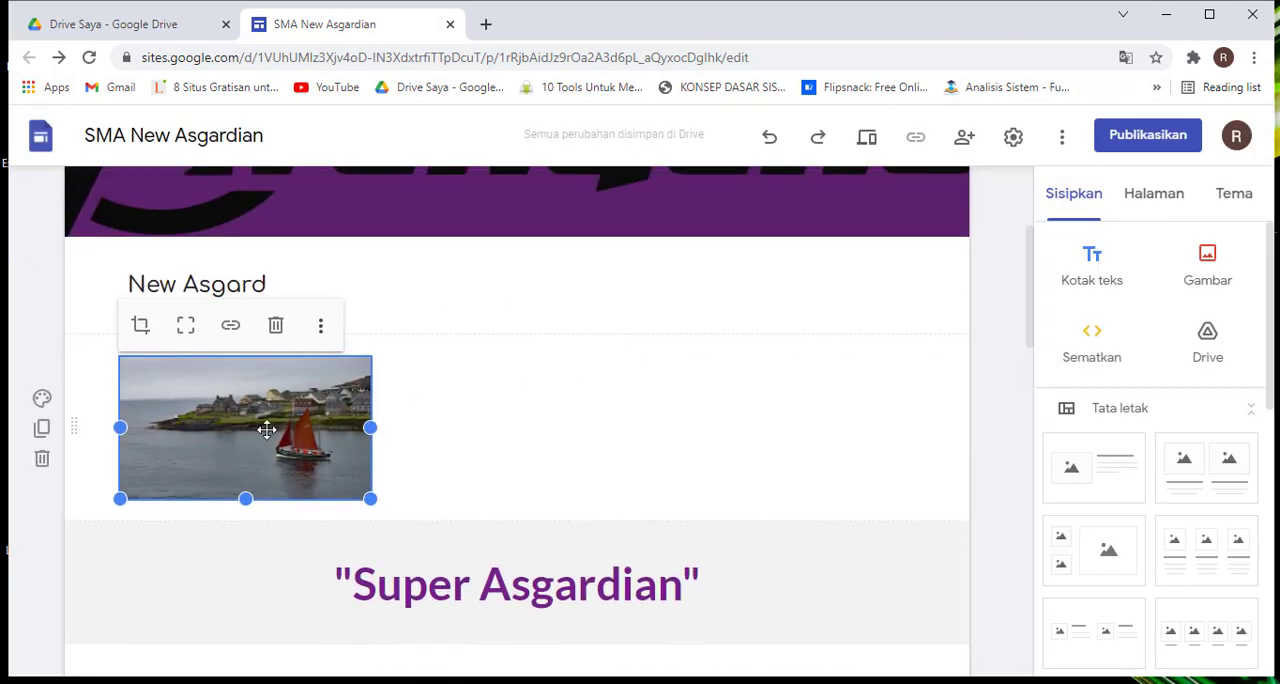
{"action": "left_click_drag", "start_coordinate": [217, 421], "coordinate": [476, 257]}
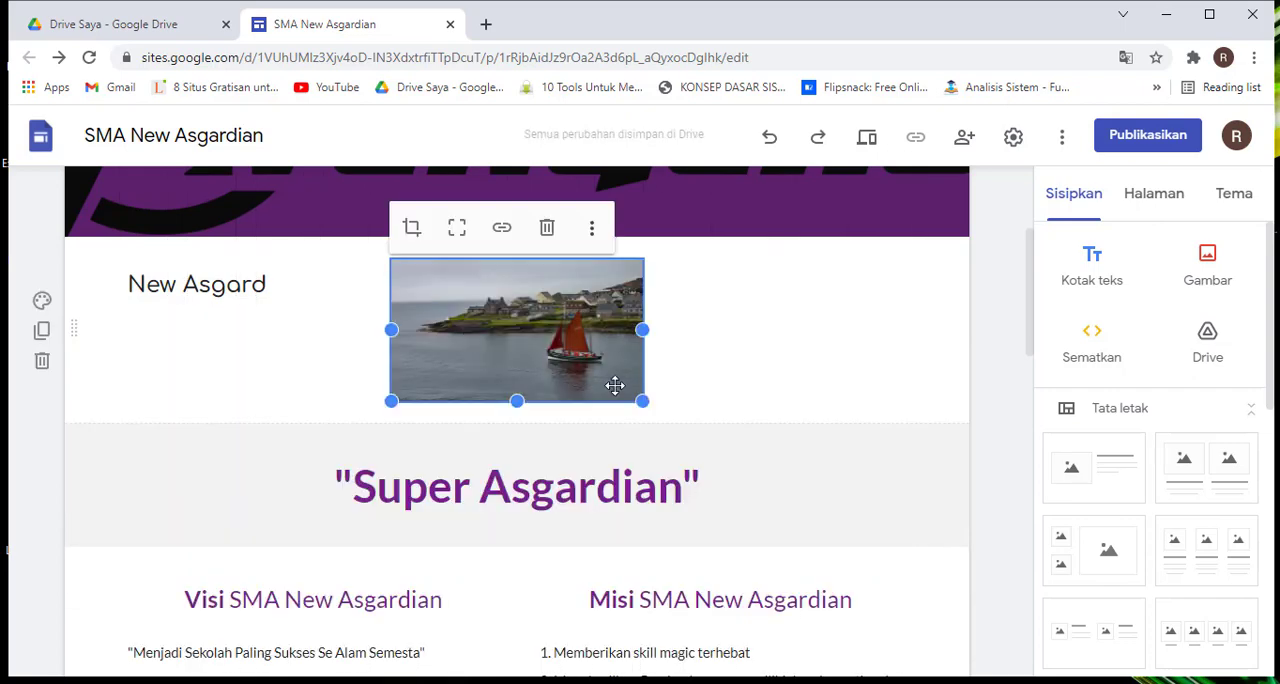
Enlarge the boat photo and shift it farther from the "New Asgard" text within the section
{"action": "left_click_drag", "start_coordinate": [642, 400], "coordinate": [780, 492]}
{"action": "left_click_drag", "start_coordinate": [707, 445], "coordinate": [700, 326]}
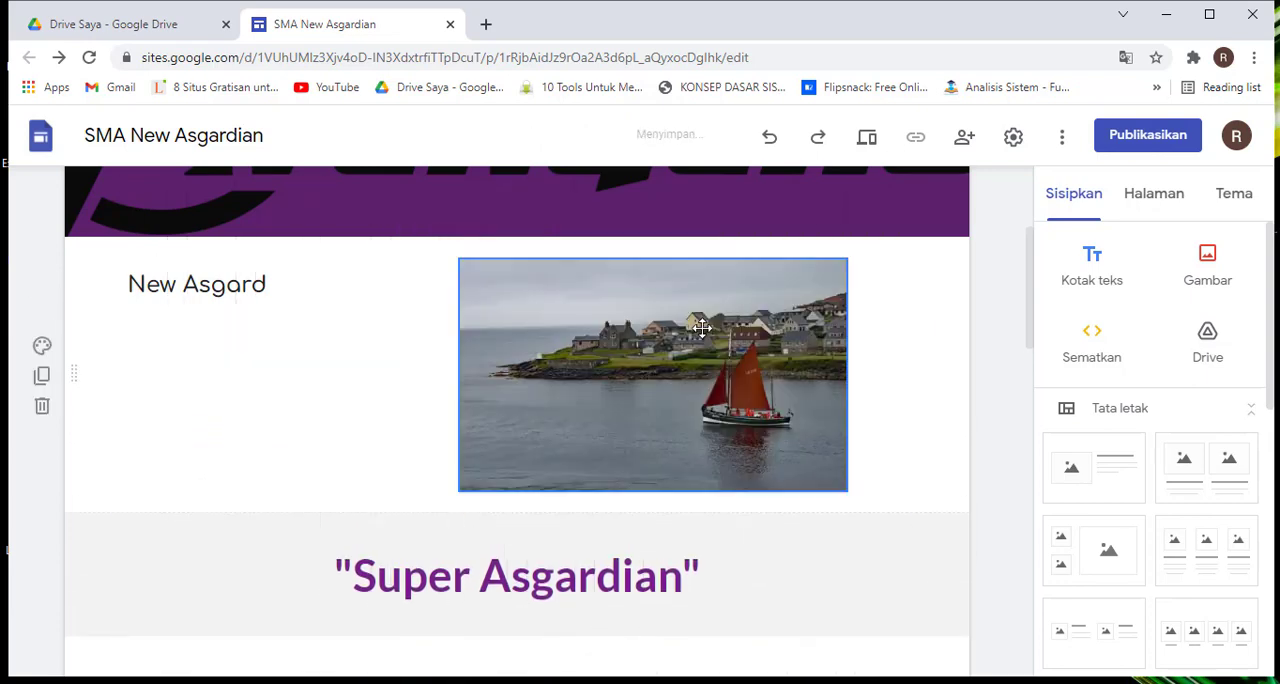
{"action": "left_click_drag", "start_coordinate": [849, 375], "coordinate": [862, 372]}
{"action": "left_click_drag", "start_coordinate": [846, 488], "coordinate": [846, 495]}
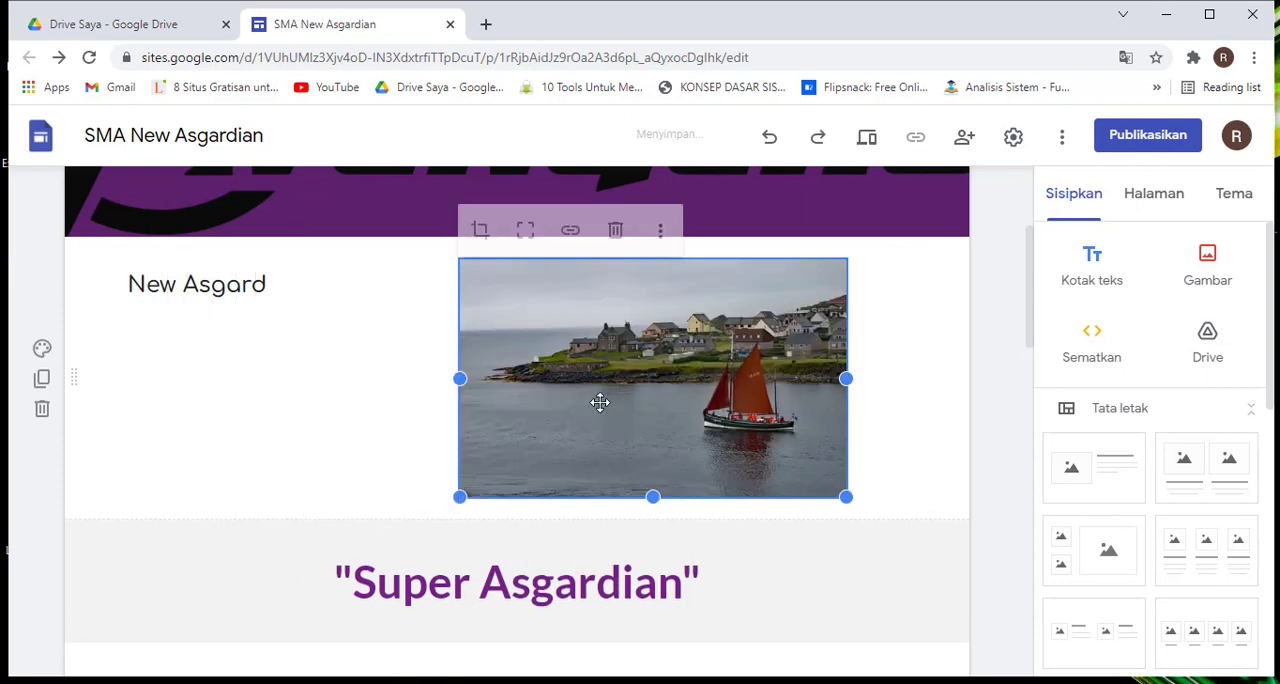
{"action": "left_click", "coordinate": [265, 300]}
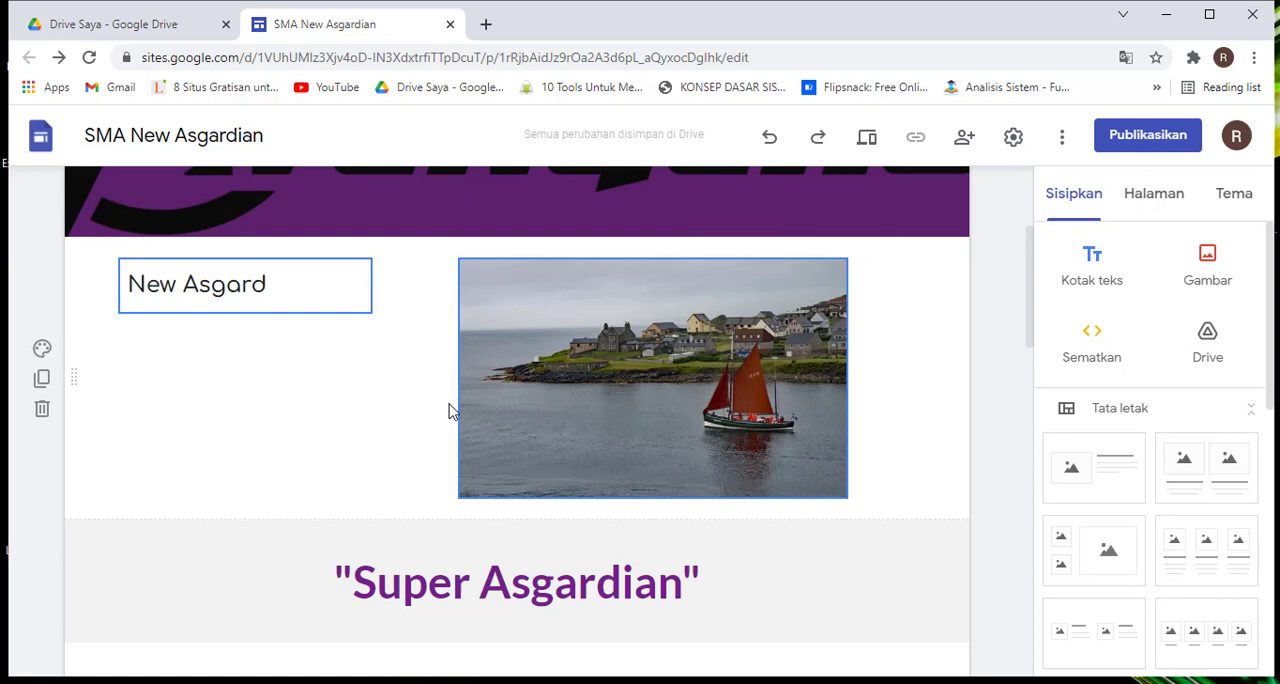
{"action": "left_click", "coordinate": [242, 285]}
{"action": "left_click", "coordinate": [346, 372]}
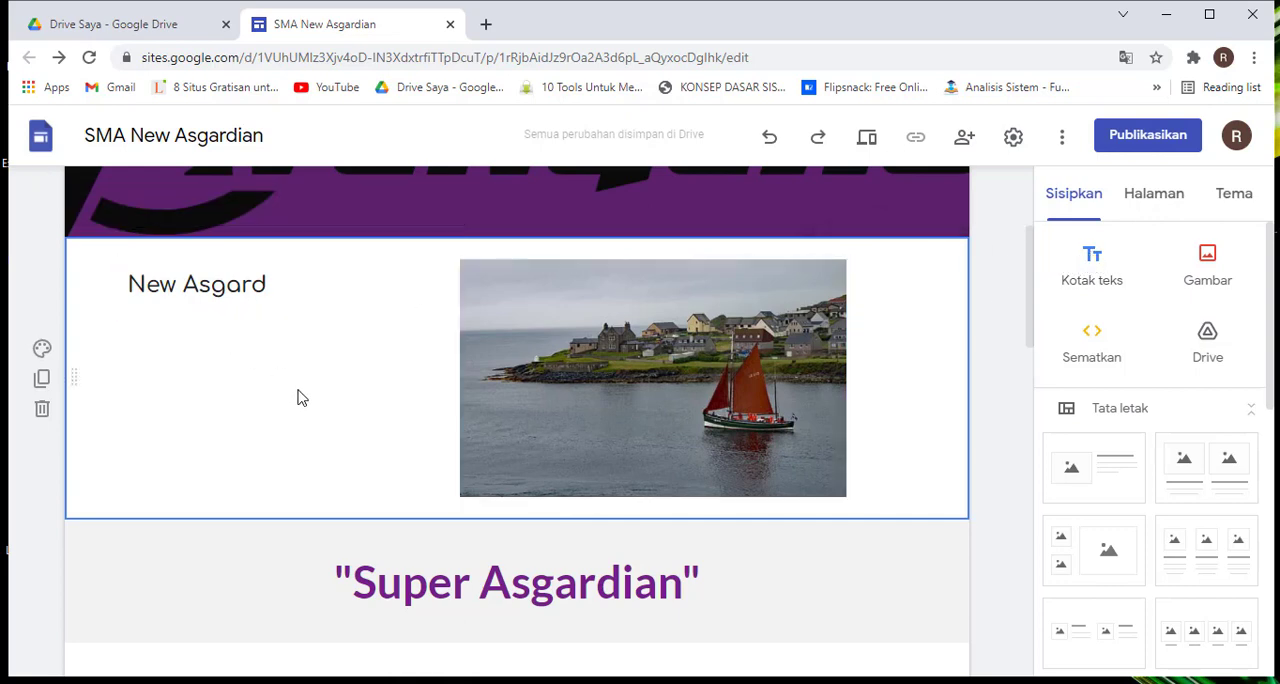
Insert a new text box and place it directly beneath the "New Asgard" text, beside the photo
{"action": "left_click", "coordinate": [1085, 272]}
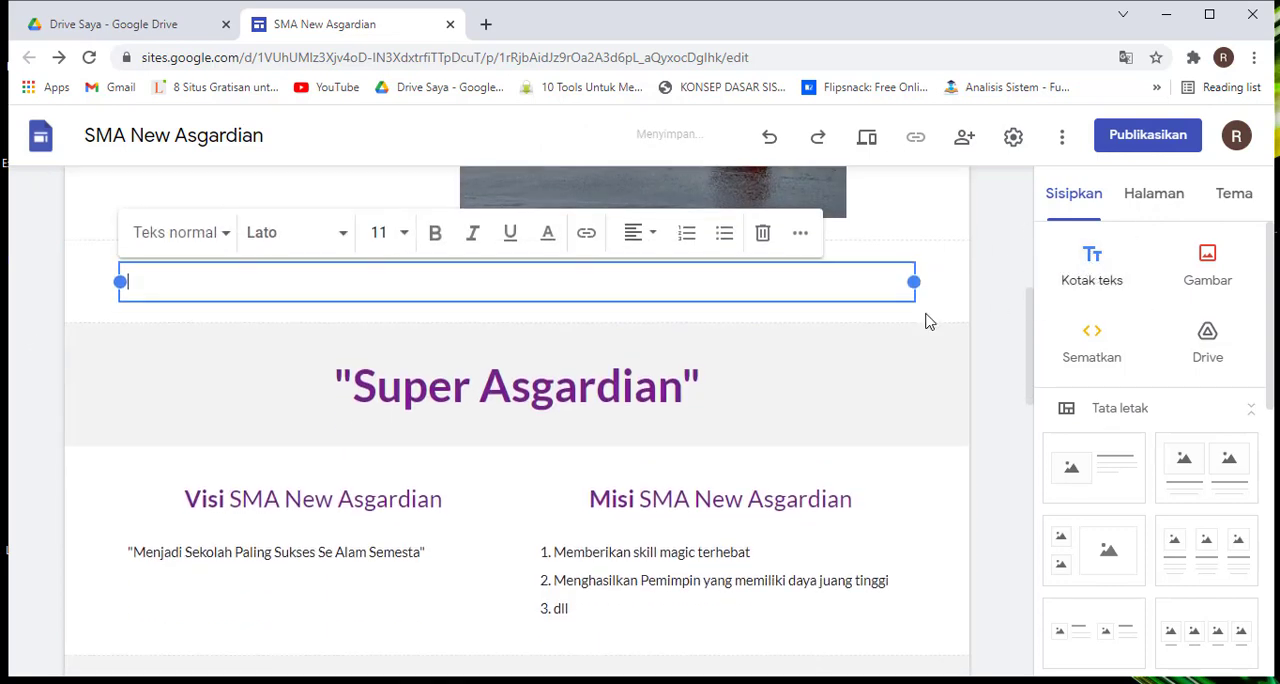
{"action": "scroll", "coordinate": [180, 394], "scroll_direction": "up", "scroll_amount": 3}
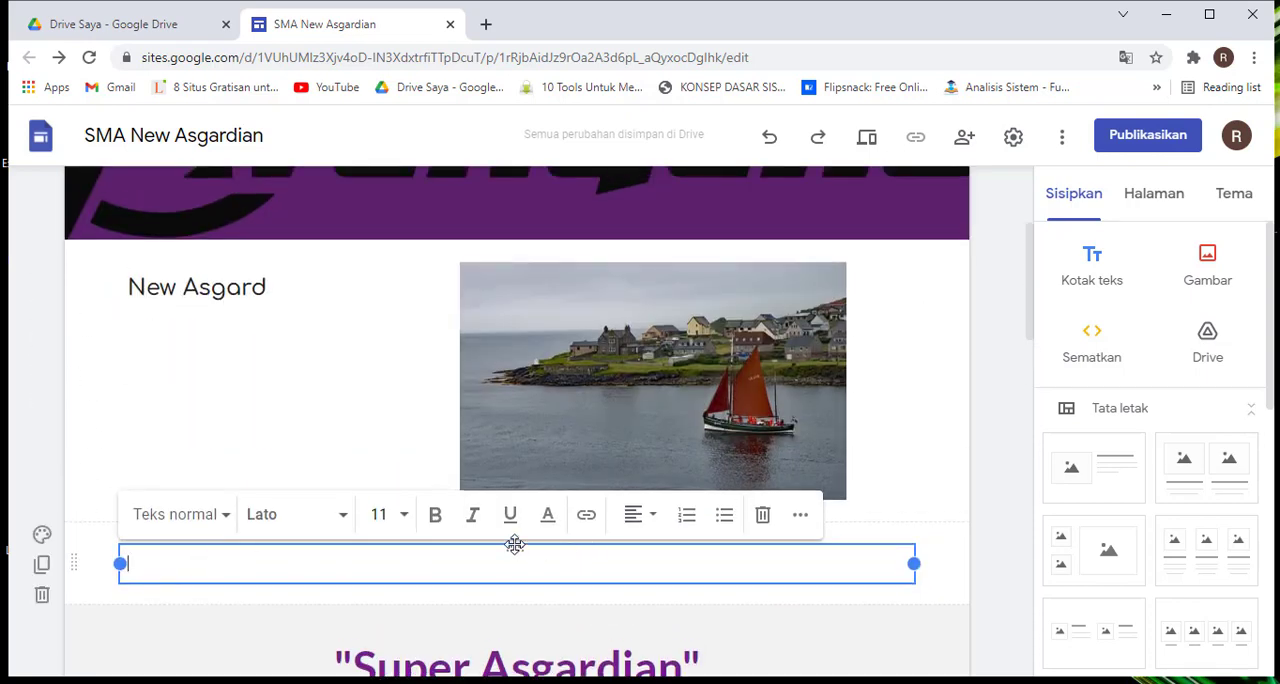
{"action": "left_click_drag", "start_coordinate": [514, 544], "coordinate": [191, 406]}
{"action": "scroll", "coordinate": [237, 418], "scroll_direction": "down", "scroll_amount": 2}
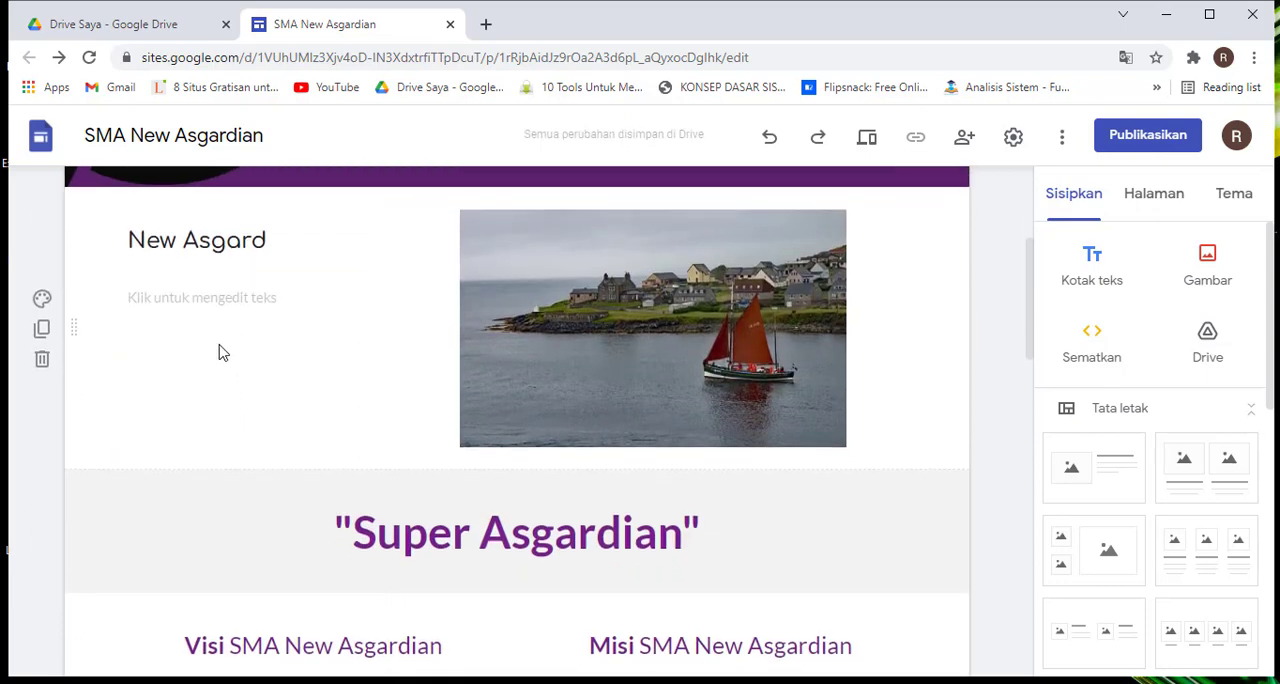
Enter "Keterangan Gambarnya" as the caption in the empty text box under "New Asgard"
{"action": "left_click", "coordinate": [191, 301]}
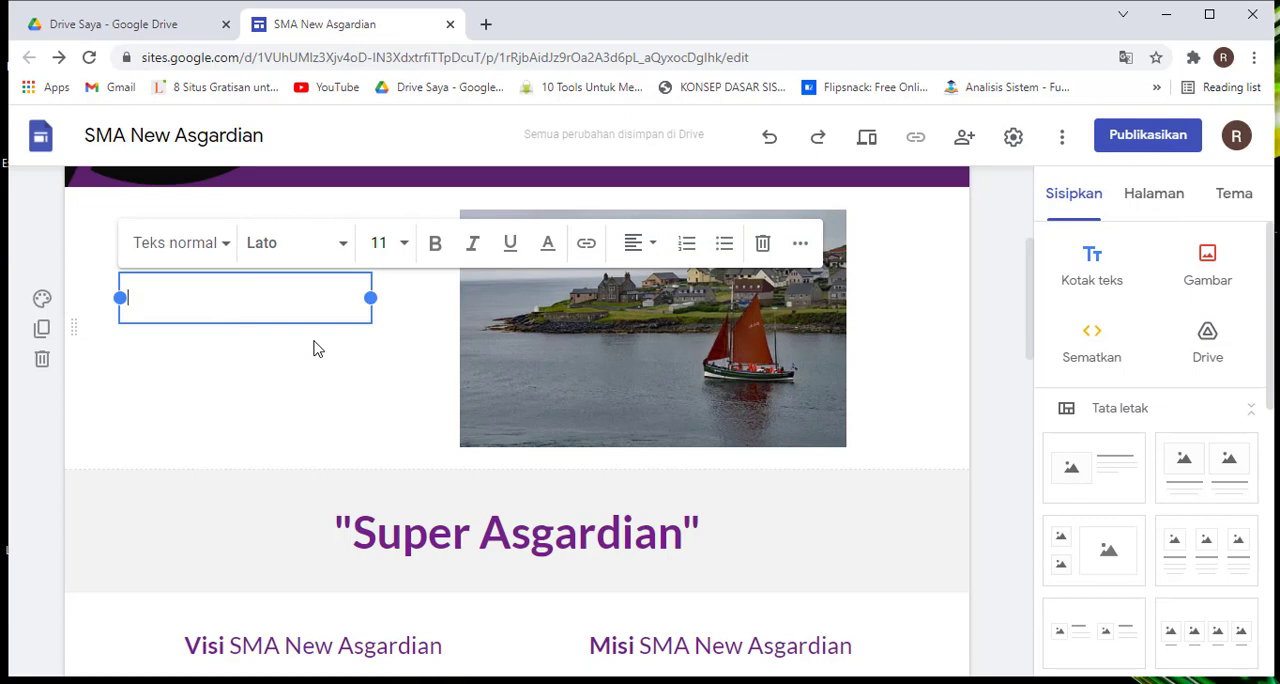
{"action": "type", "text": "Keteraga"}
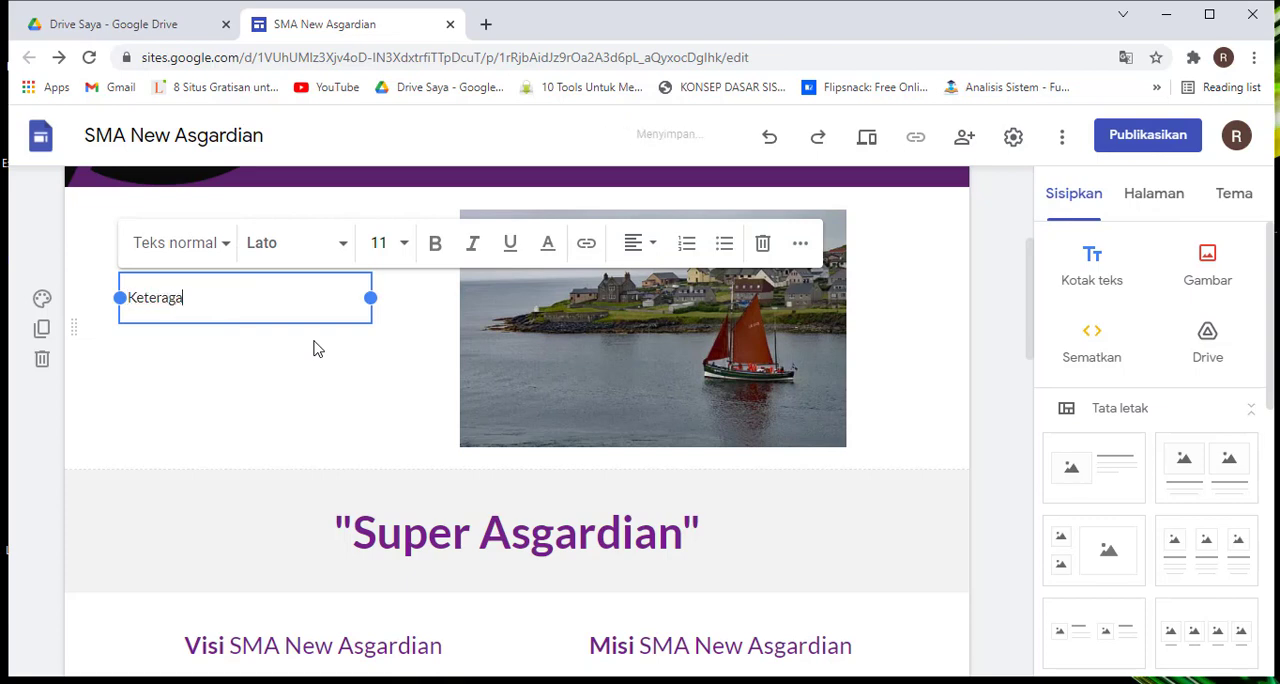
{"action": "key", "text": "BackSpace"}
{"action": "key", "text": "BackSpace"}
{"action": "type", "text": "ngan Gambarnya"}
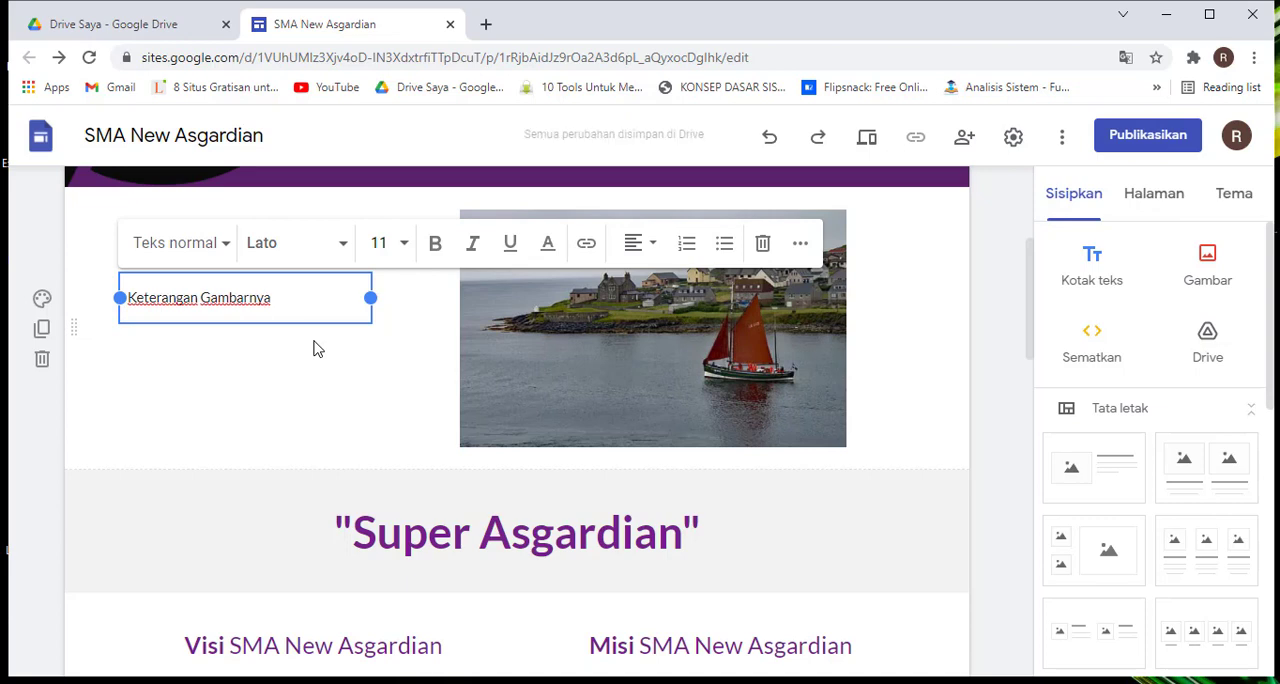
{"action": "left_click", "coordinate": [930, 338]}
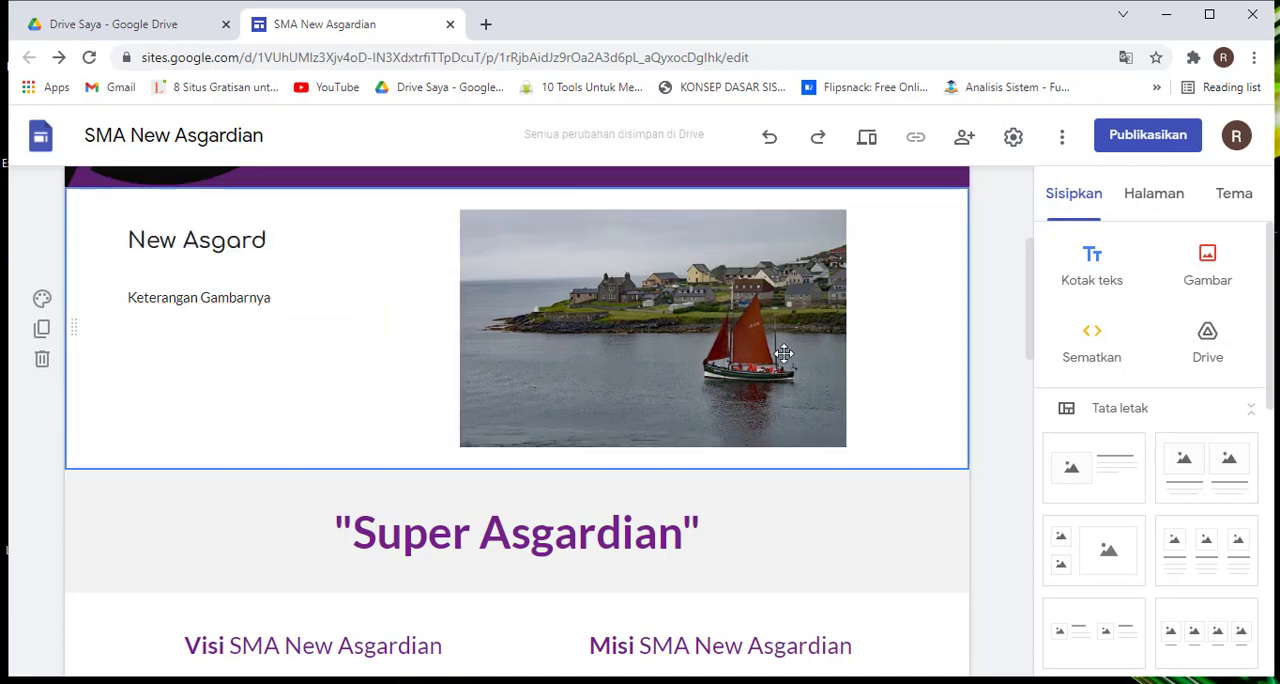
{"action": "left_click", "coordinate": [258, 292]}
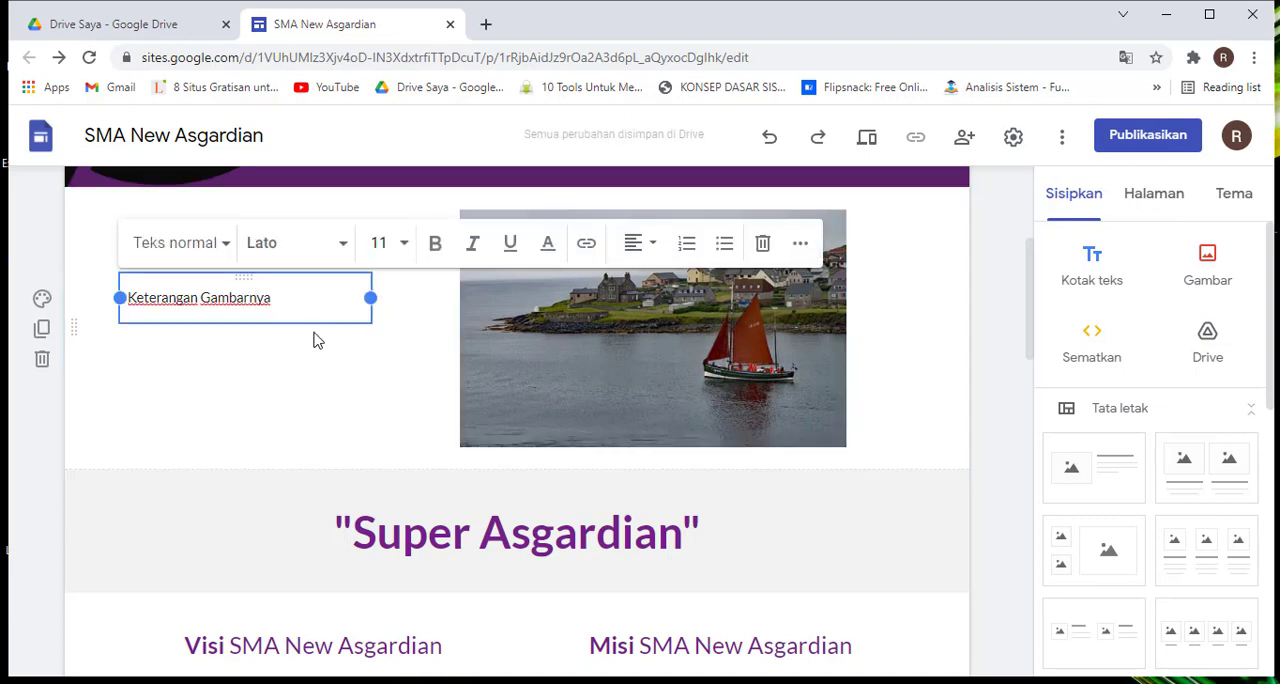
{"action": "left_click", "coordinate": [318, 332]}
{"action": "left_click", "coordinate": [260, 304]}
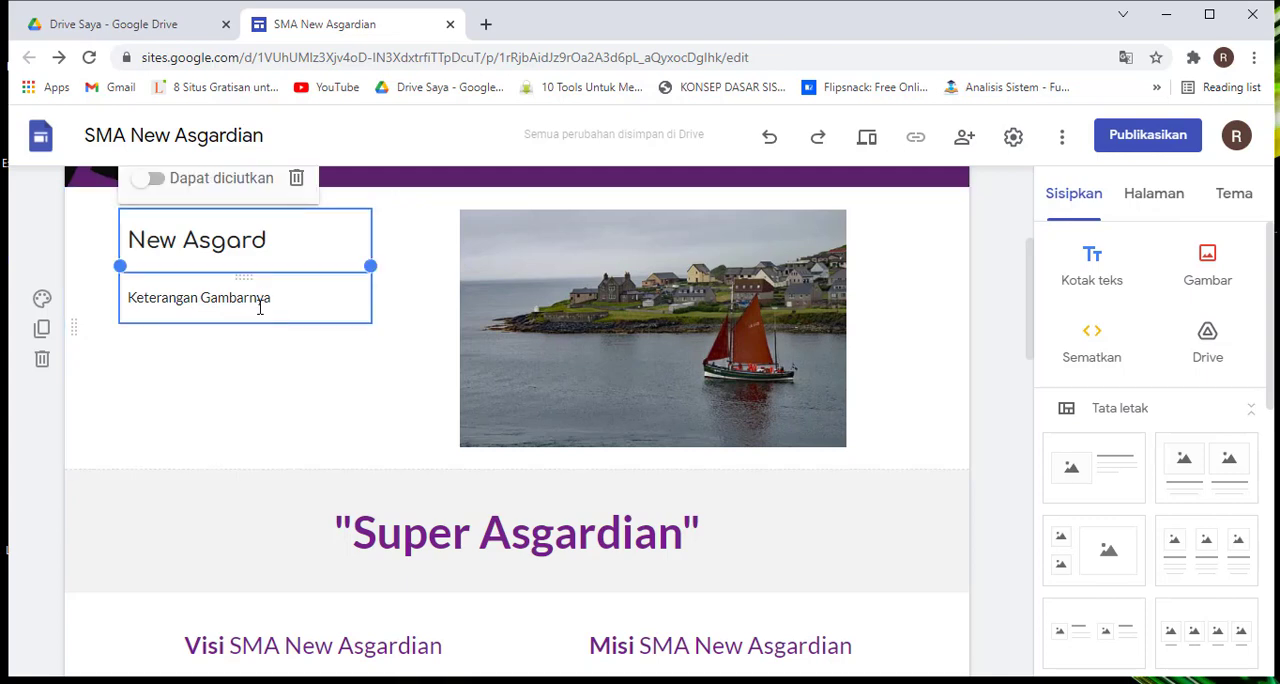
{"action": "left_click", "coordinate": [260, 304]}
{"action": "left_click", "coordinate": [280, 333]}
{"action": "left_click", "coordinate": [232, 300]}
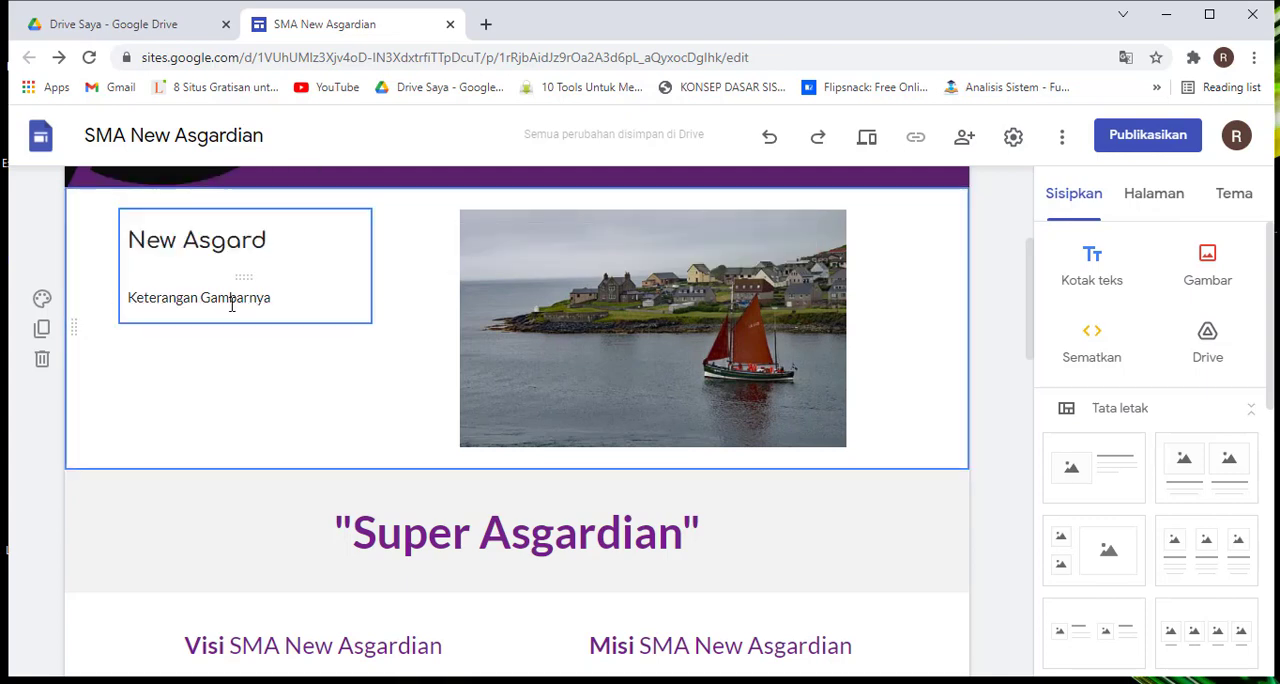
{"action": "left_click", "coordinate": [231, 299]}
{"action": "left_click_drag", "start_coordinate": [250, 316], "coordinate": [243, 360]}
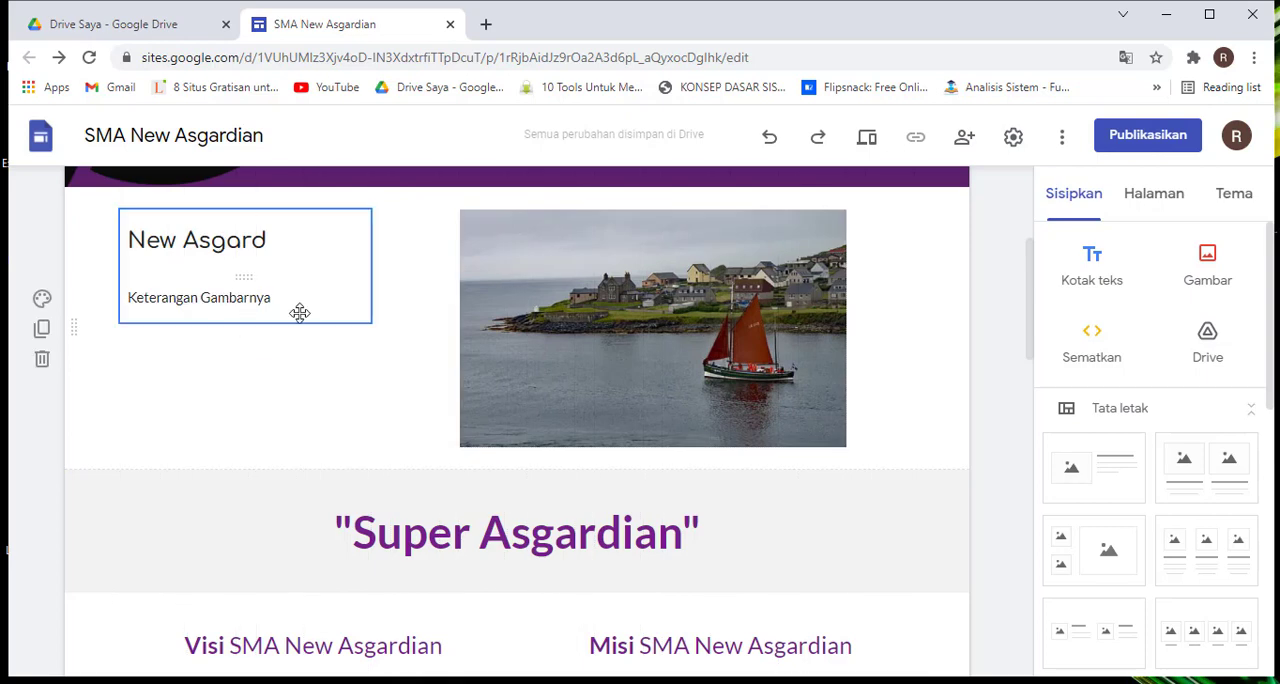
{"action": "left_click", "coordinate": [257, 246]}
{"action": "left_click", "coordinate": [241, 299]}
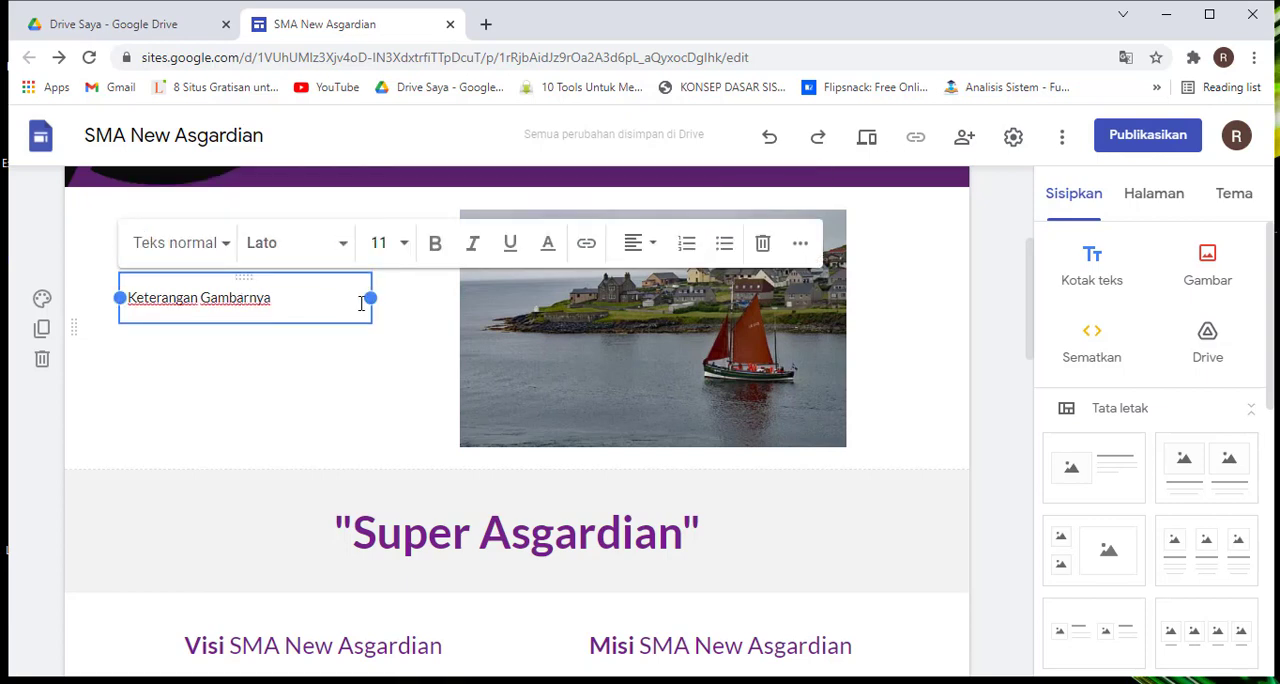
{"action": "left_click", "coordinate": [405, 367]}
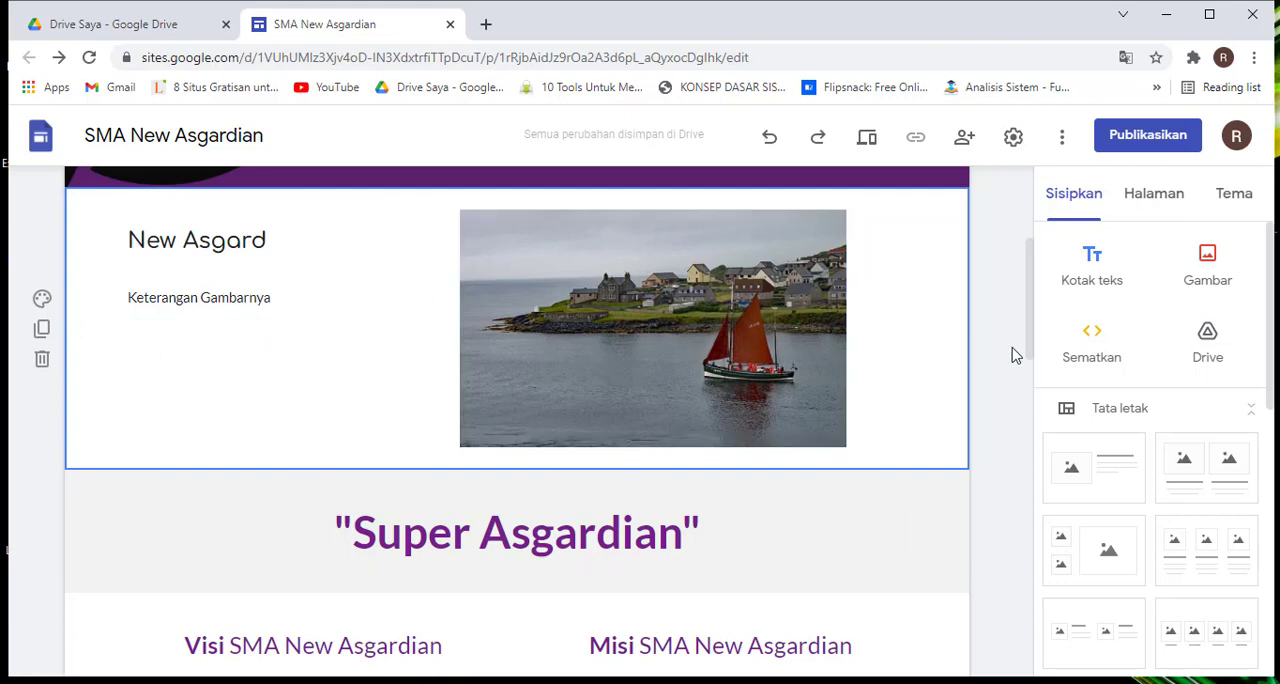
Move the group photo with its "Keterangan sekolah" caption to the left margin of its grey section
{"action": "scroll", "coordinate": [604, 389], "scroll_direction": "down", "scroll_amount": 8}
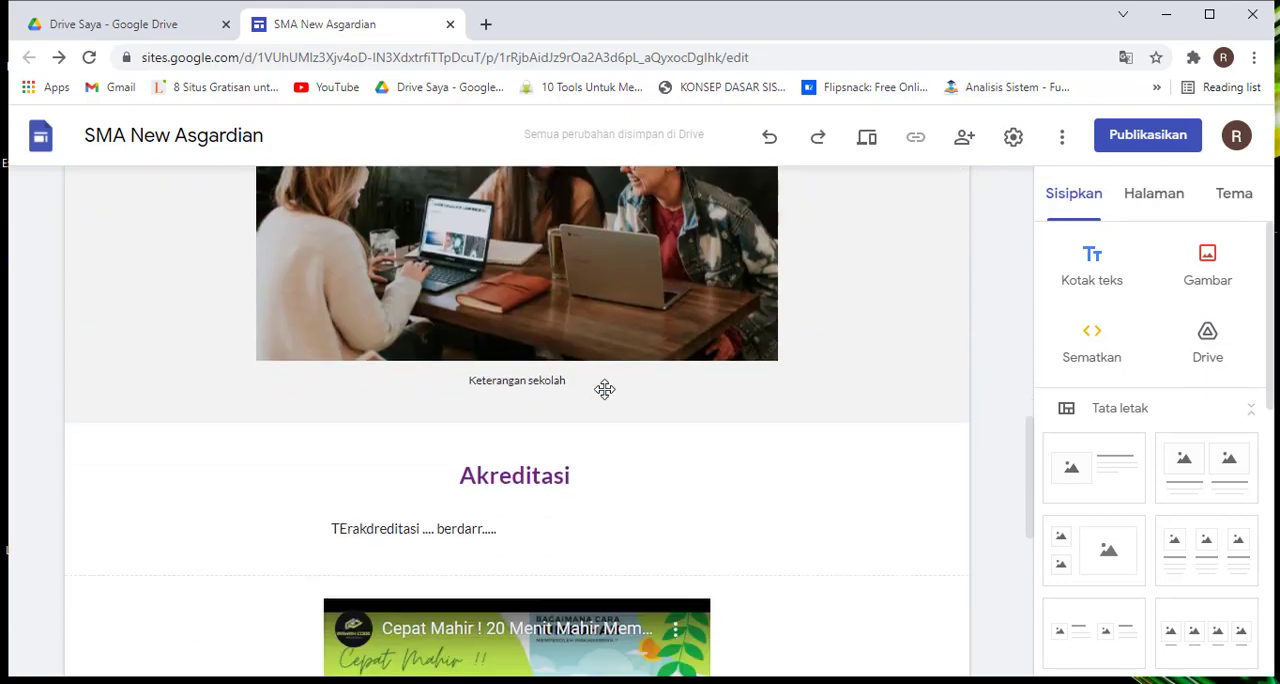
{"action": "scroll", "coordinate": [605, 385], "scroll_direction": "up", "scroll_amount": 2}
{"action": "scroll", "coordinate": [604, 380], "scroll_direction": "down", "scroll_amount": 2}
{"action": "scroll", "coordinate": [620, 370], "scroll_direction": "up", "scroll_amount": 1}
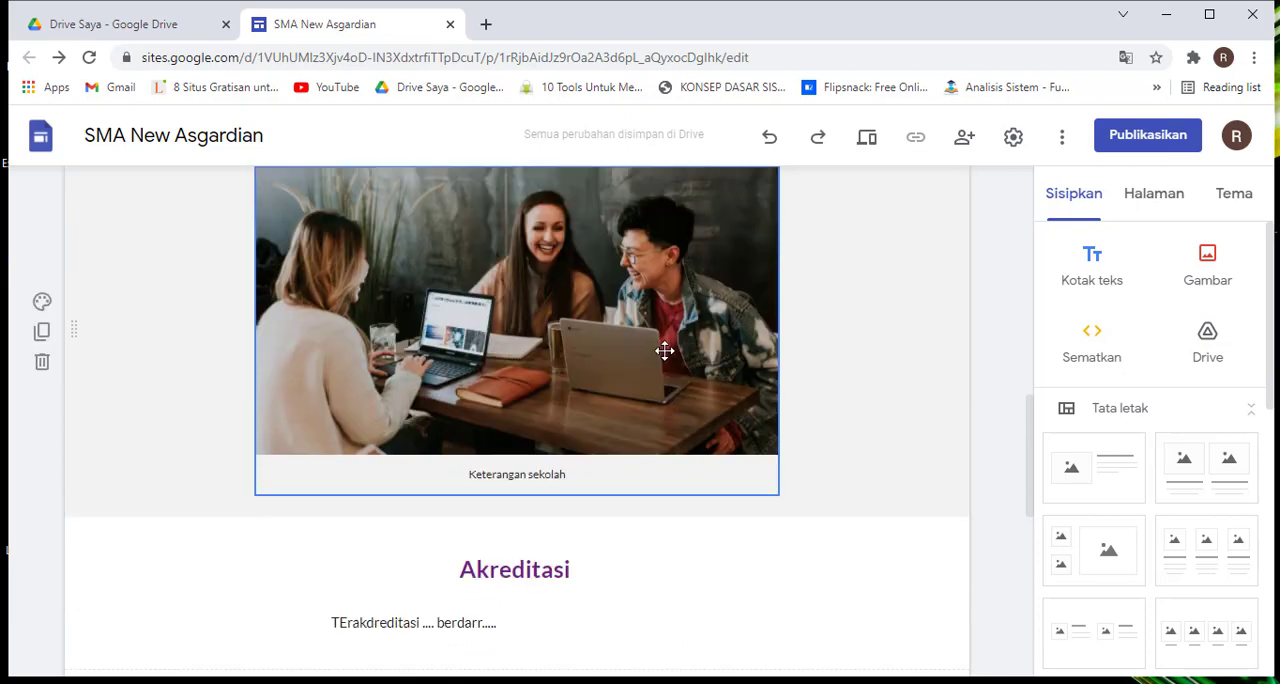
{"action": "scroll", "coordinate": [725, 432], "scroll_direction": "up", "scroll_amount": 1}
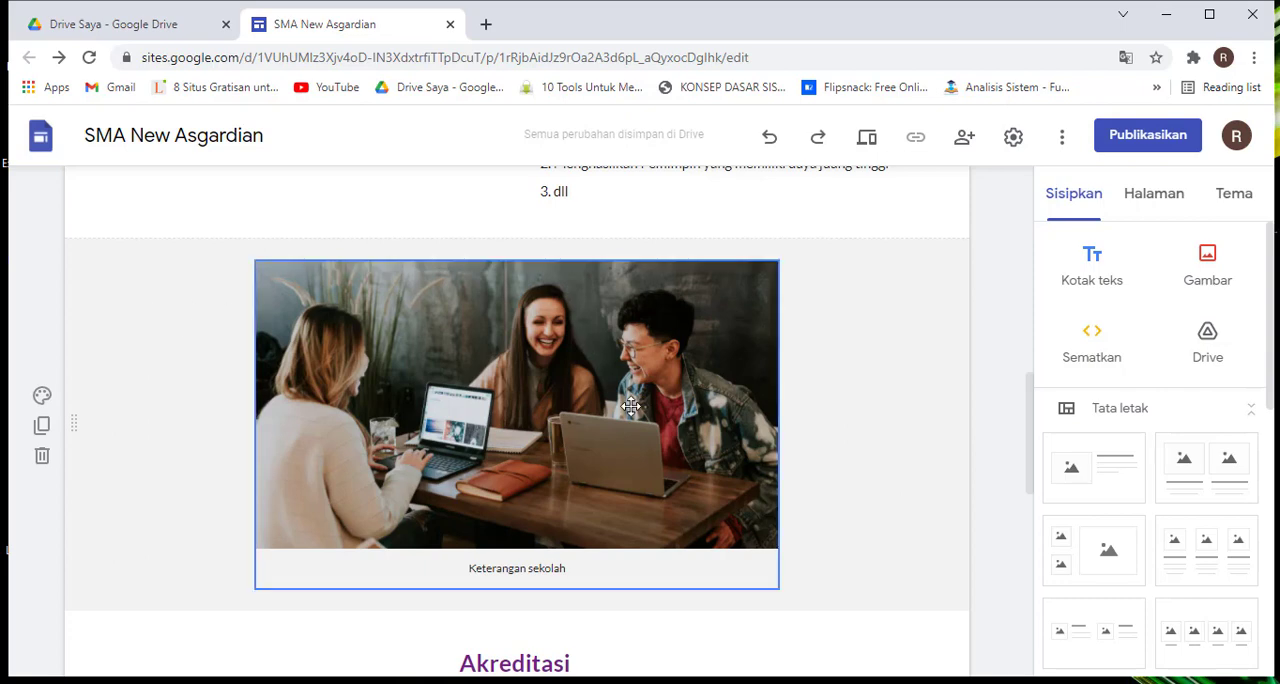
{"action": "left_click_drag", "start_coordinate": [666, 438], "coordinate": [622, 373]}
Shrink the captioned group photo proportionally to free up space beside it in the section
{"action": "scroll", "coordinate": [622, 373], "scroll_direction": "down", "scroll_amount": 1}
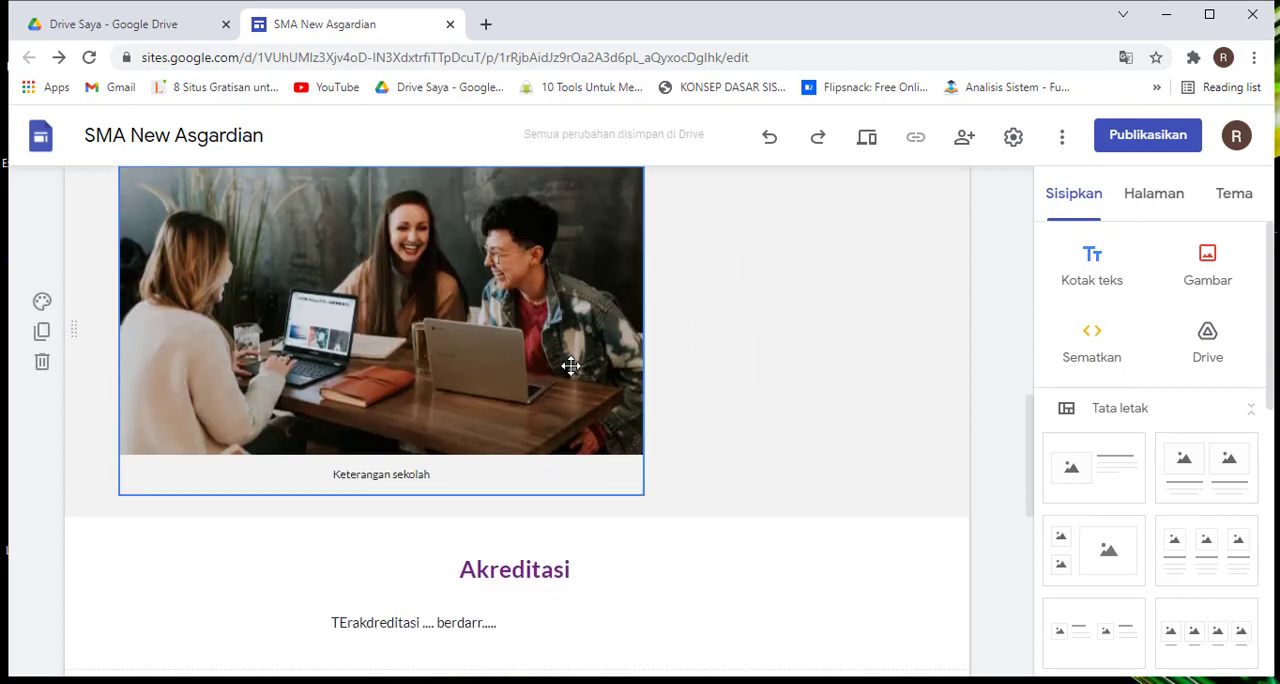
{"action": "left_click", "coordinate": [620, 466]}
{"action": "left_click_drag", "start_coordinate": [643, 495], "coordinate": [598, 492]}
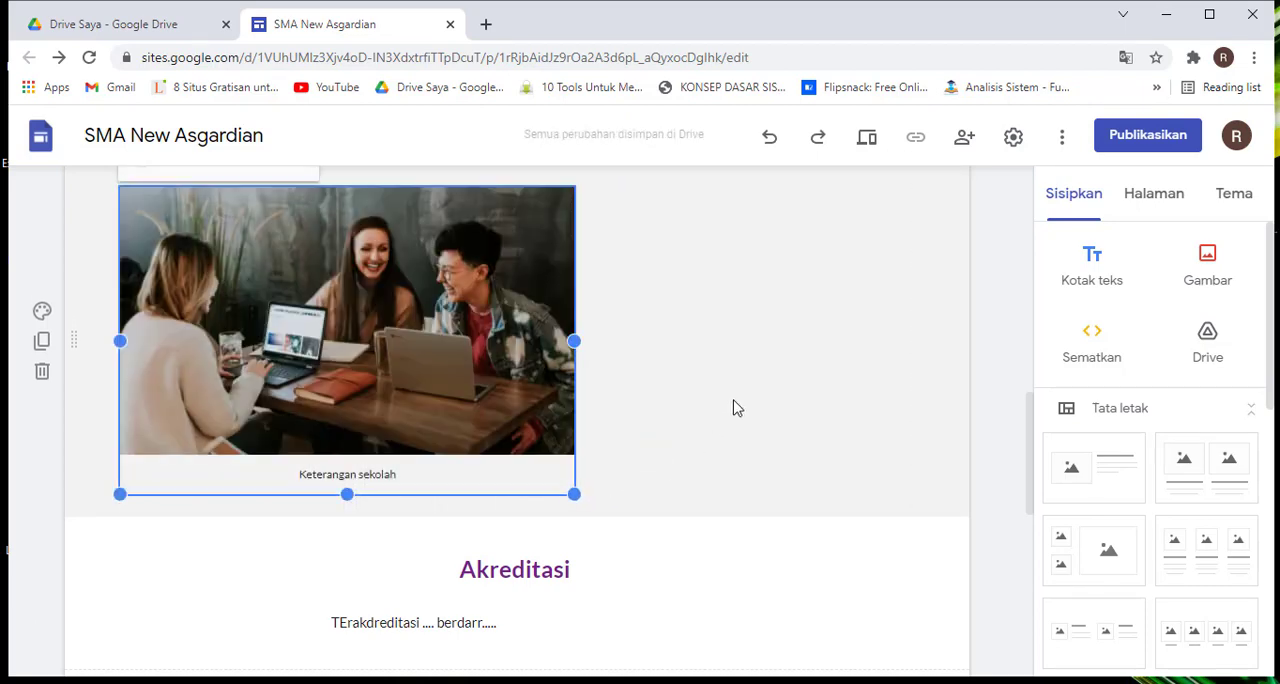
{"action": "scroll", "coordinate": [734, 406], "scroll_direction": "down", "scroll_amount": 1}
{"action": "scroll", "coordinate": [734, 406], "scroll_direction": "up", "scroll_amount": 1}
{"action": "left_click", "coordinate": [813, 358]}
{"action": "scroll", "coordinate": [813, 358], "scroll_direction": "up", "scroll_amount": 2}
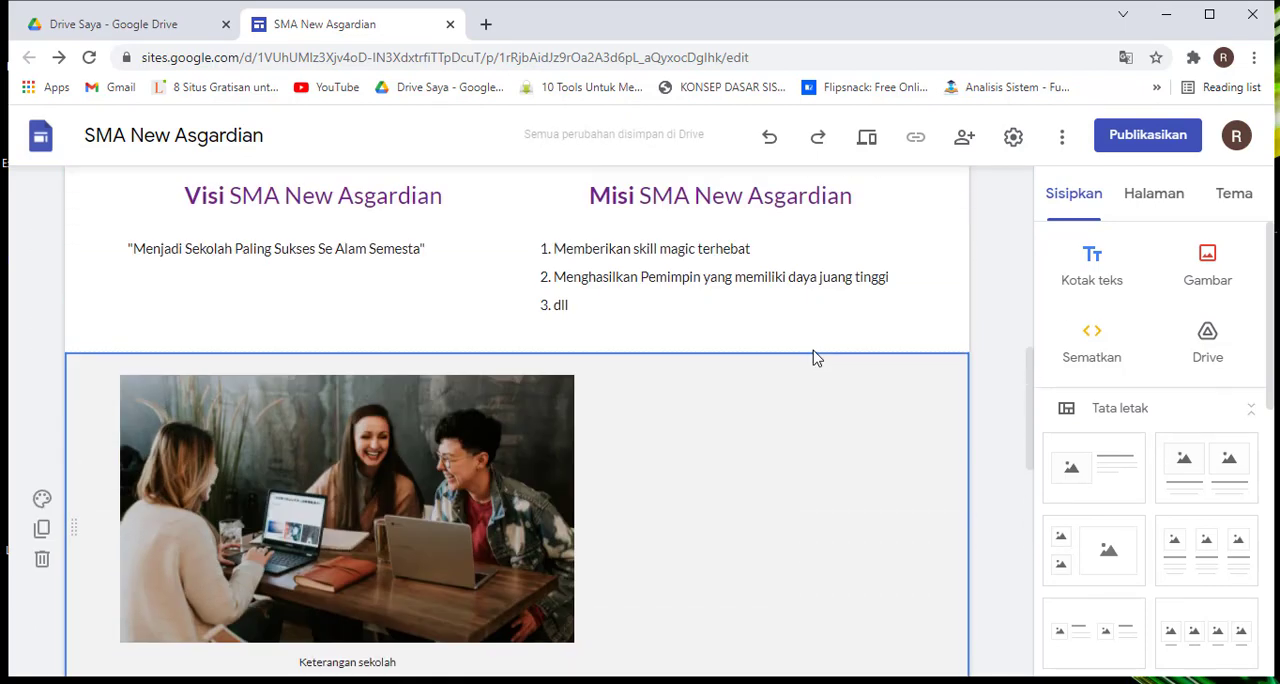
Choose an existing image to insert and search Google Images for "learning"
{"action": "scroll", "coordinate": [813, 358], "scroll_direction": "down", "scroll_amount": 1}
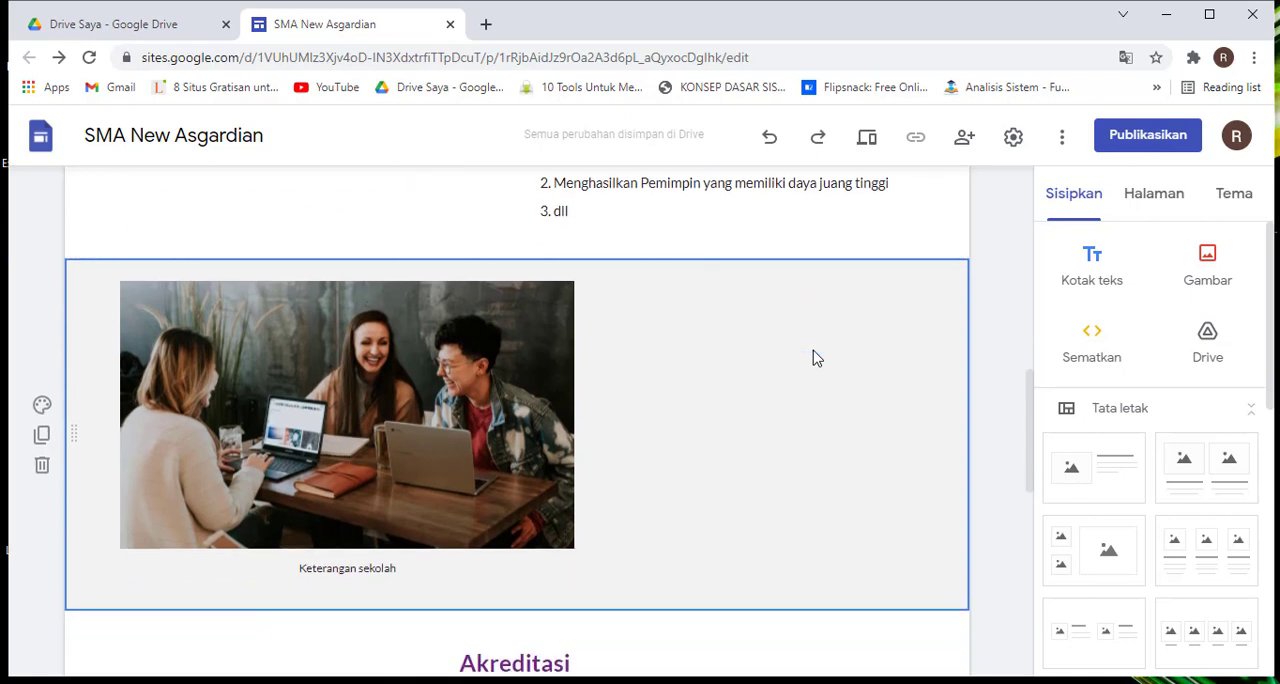
{"action": "left_click", "coordinate": [1208, 280]}
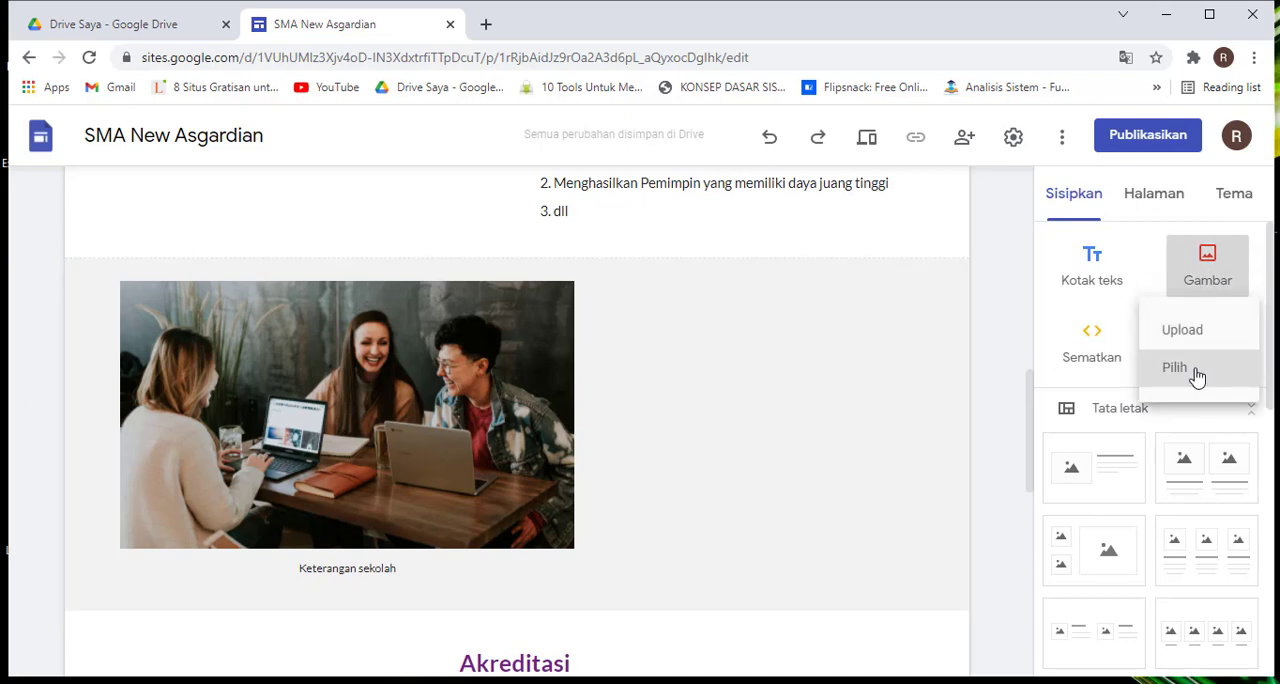
{"action": "left_click", "coordinate": [1197, 372]}
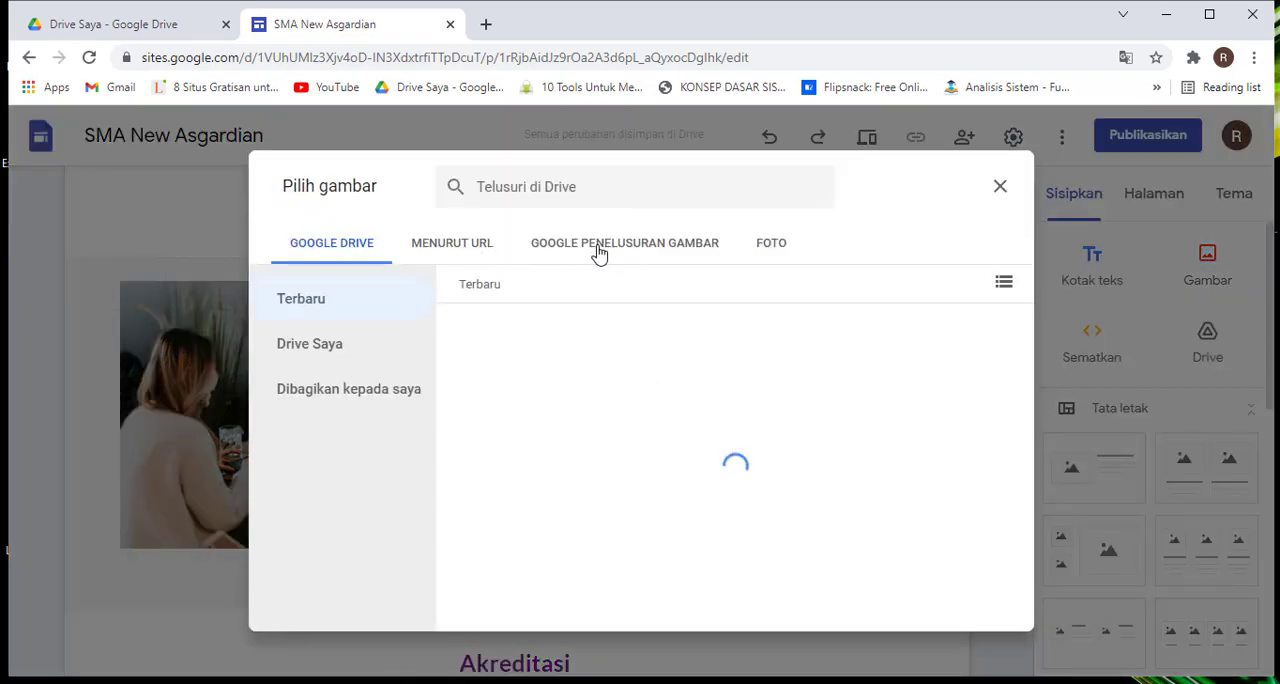
{"action": "left_click", "coordinate": [599, 250]}
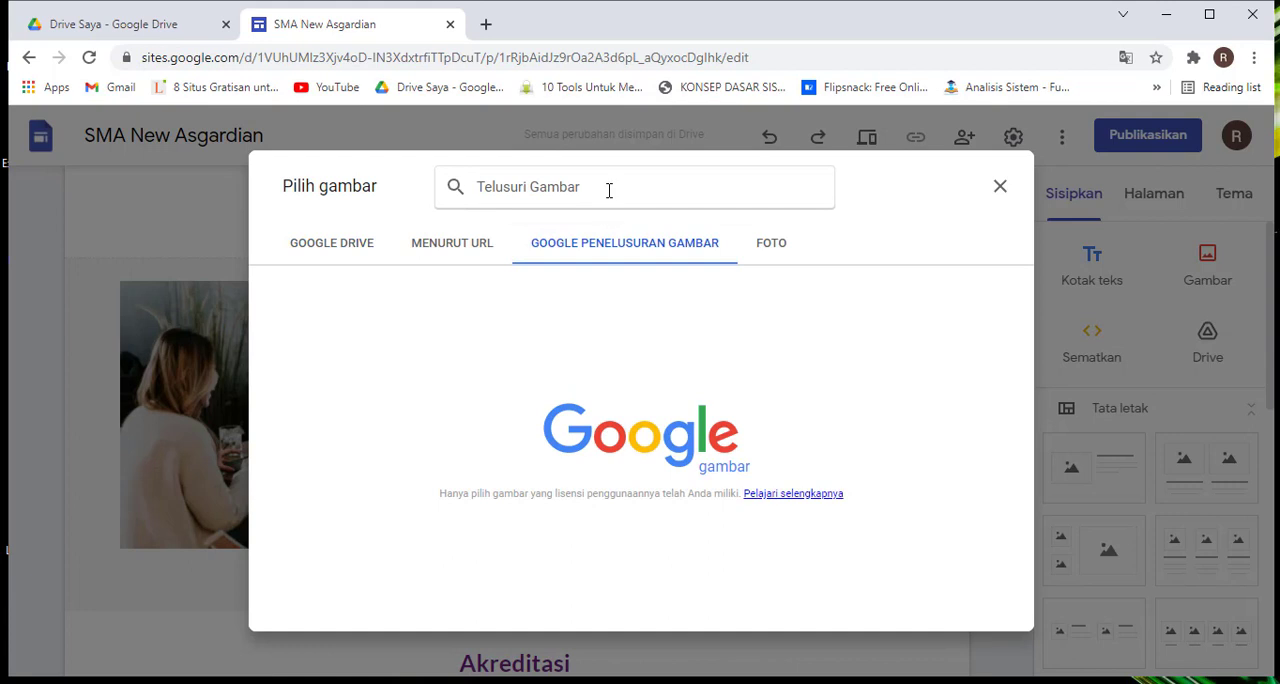
{"action": "type", "text": "lea"}
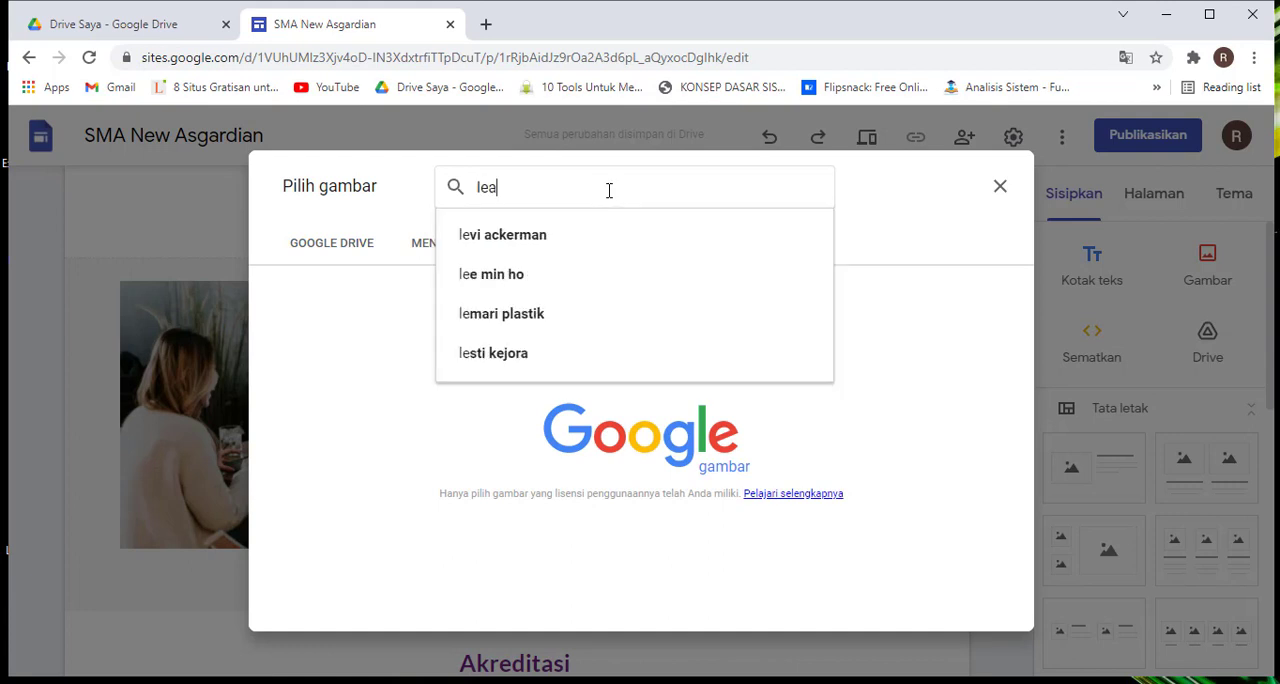
{"action": "type", "text": "rning"}
{"action": "key", "text": "Return"}
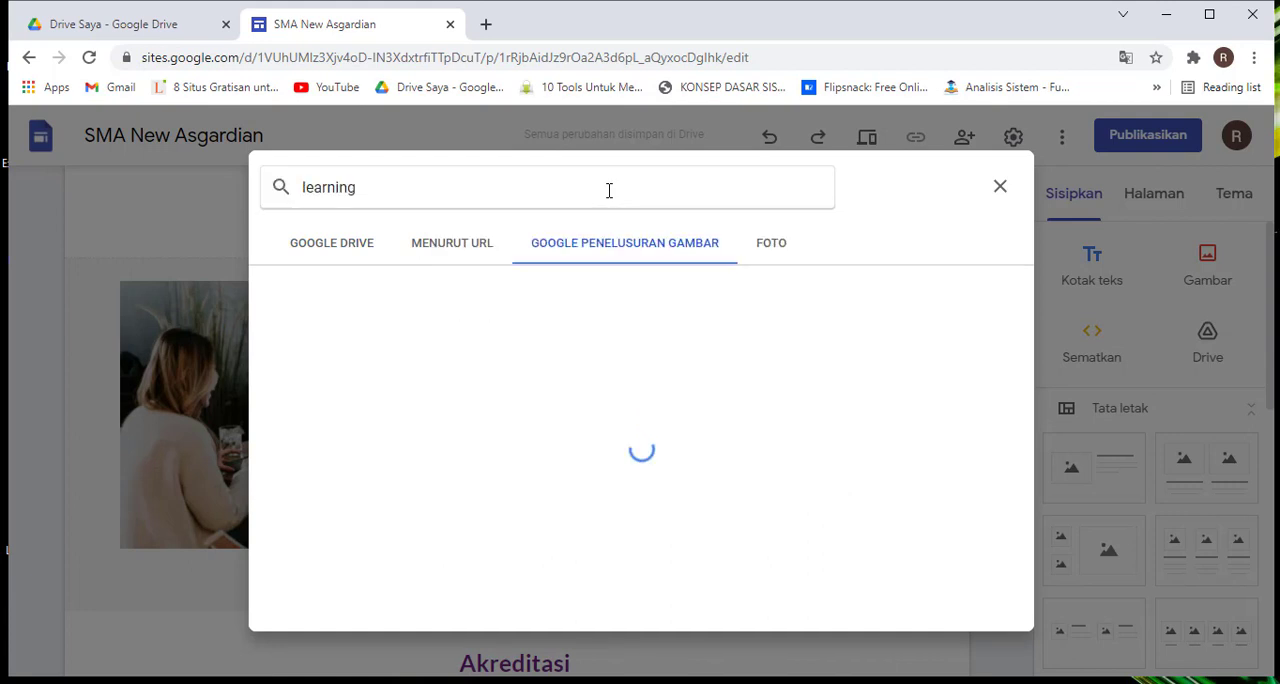
Insert only the illustration of a person in a red shirt attending an online class from the results
{"action": "scroll", "coordinate": [657, 398], "scroll_direction": "down", "scroll_amount": 1}
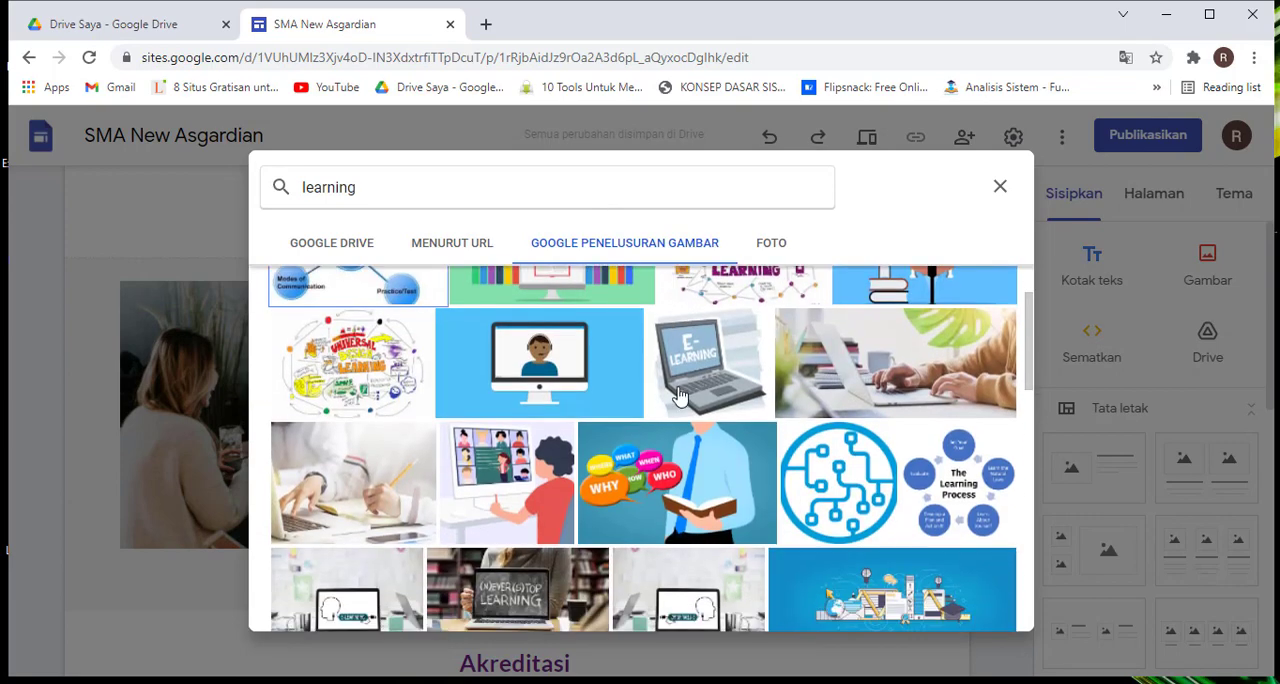
{"action": "scroll", "coordinate": [657, 398], "scroll_direction": "down", "scroll_amount": 2}
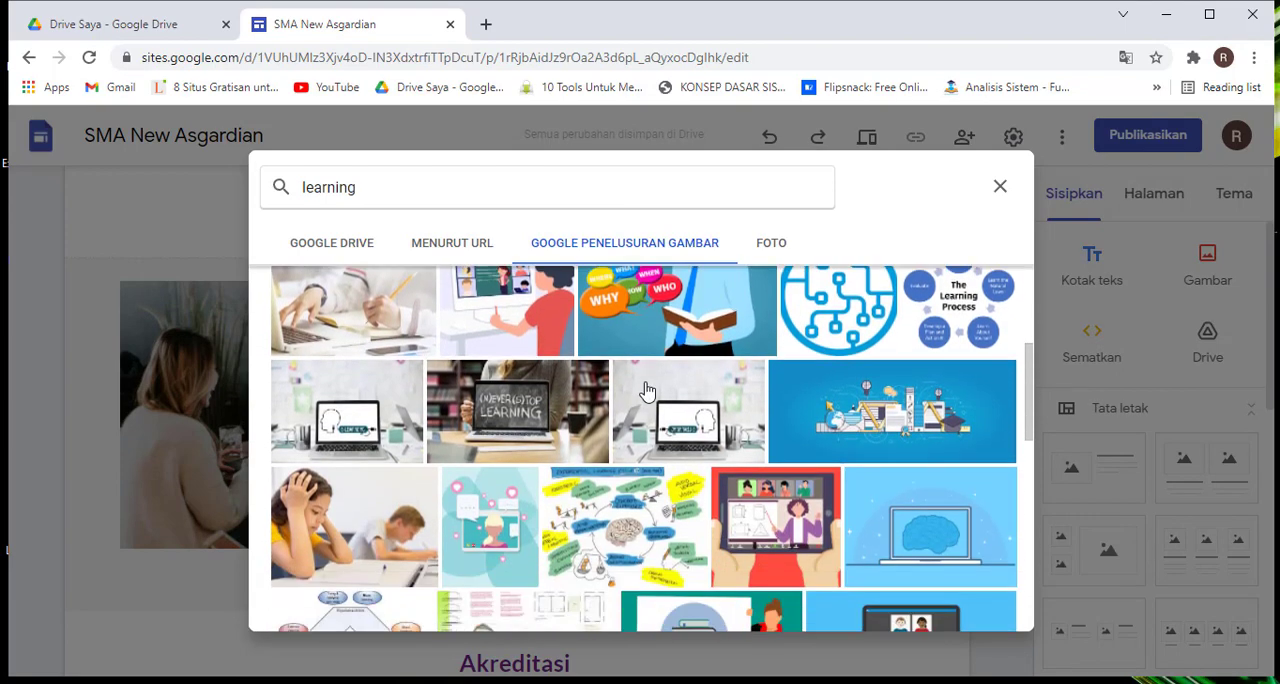
{"action": "scroll", "coordinate": [890, 408], "scroll_direction": "up", "scroll_amount": 1}
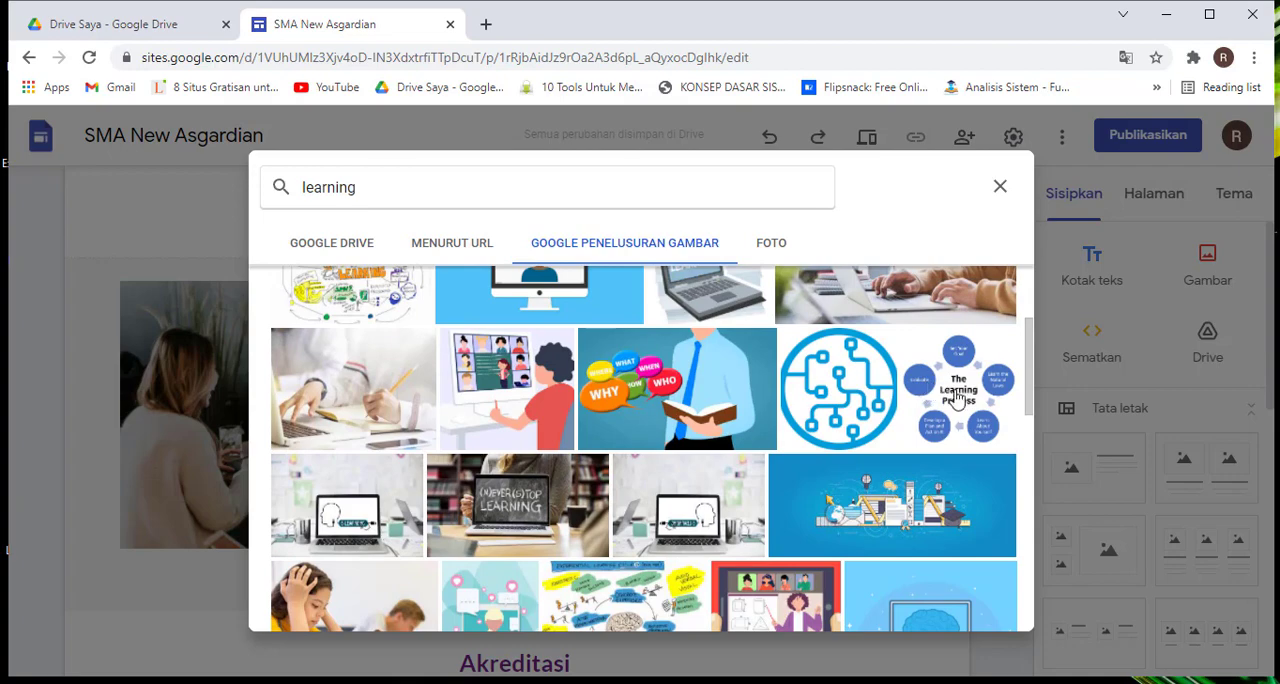
{"action": "scroll", "coordinate": [648, 427], "scroll_direction": "down", "scroll_amount": 3}
{"action": "scroll", "coordinate": [652, 427], "scroll_direction": "up", "scroll_amount": 1}
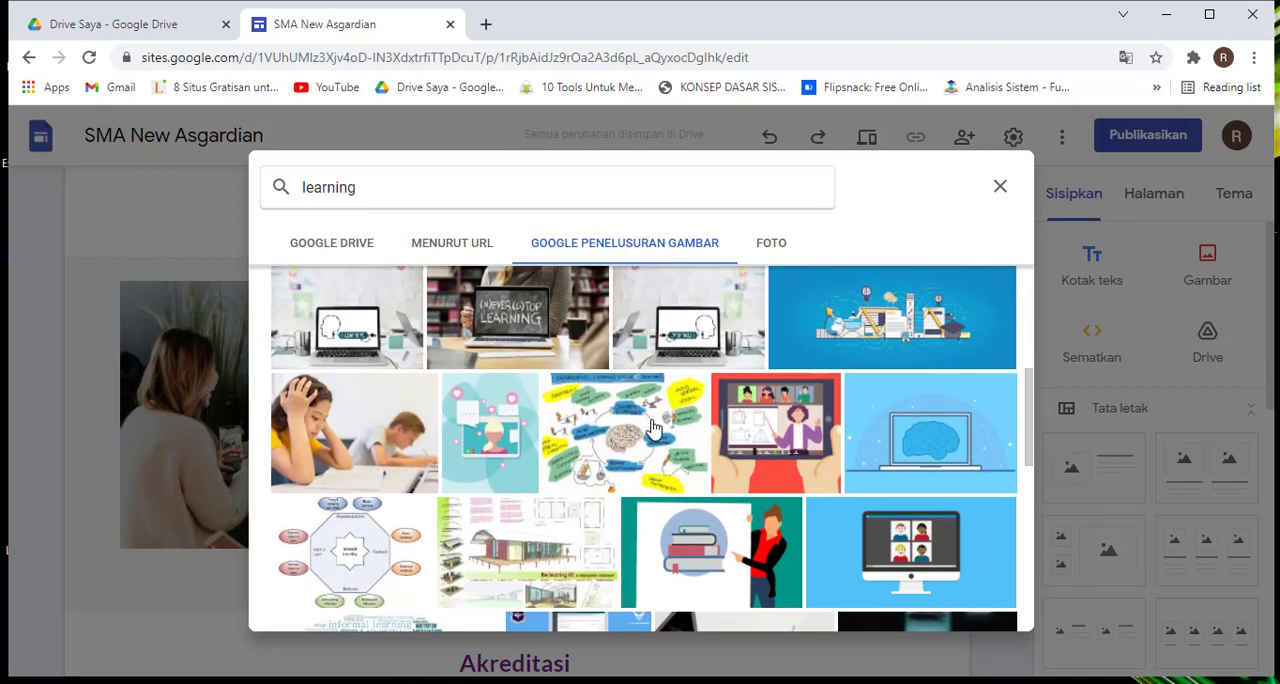
{"action": "scroll", "coordinate": [652, 427], "scroll_direction": "up", "scroll_amount": 2}
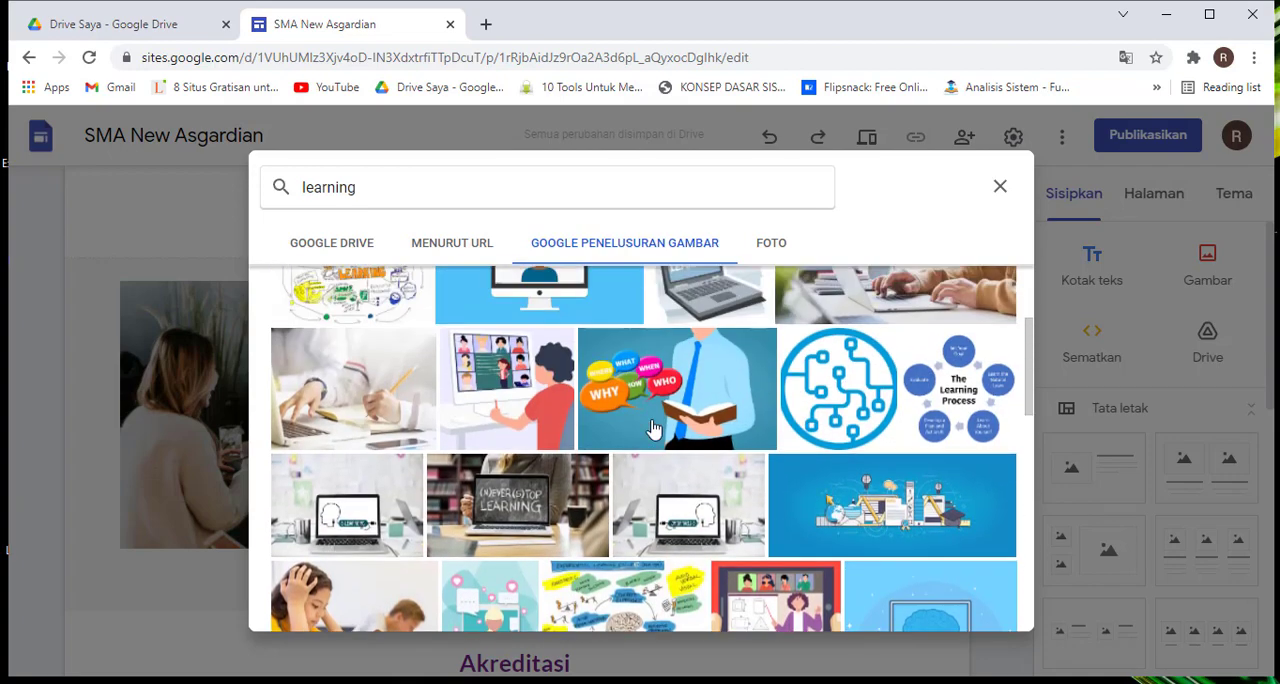
{"action": "left_click", "coordinate": [518, 396]}
{"action": "left_click", "coordinate": [386, 400]}
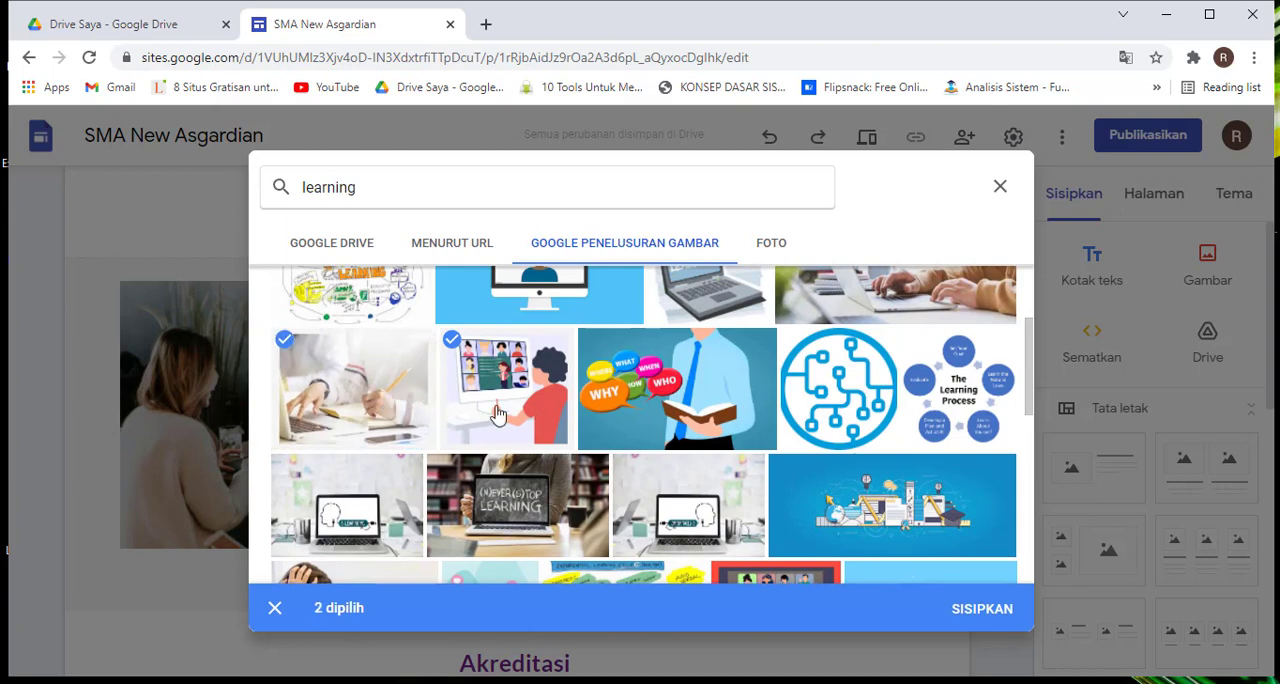
{"action": "left_click", "coordinate": [338, 407]}
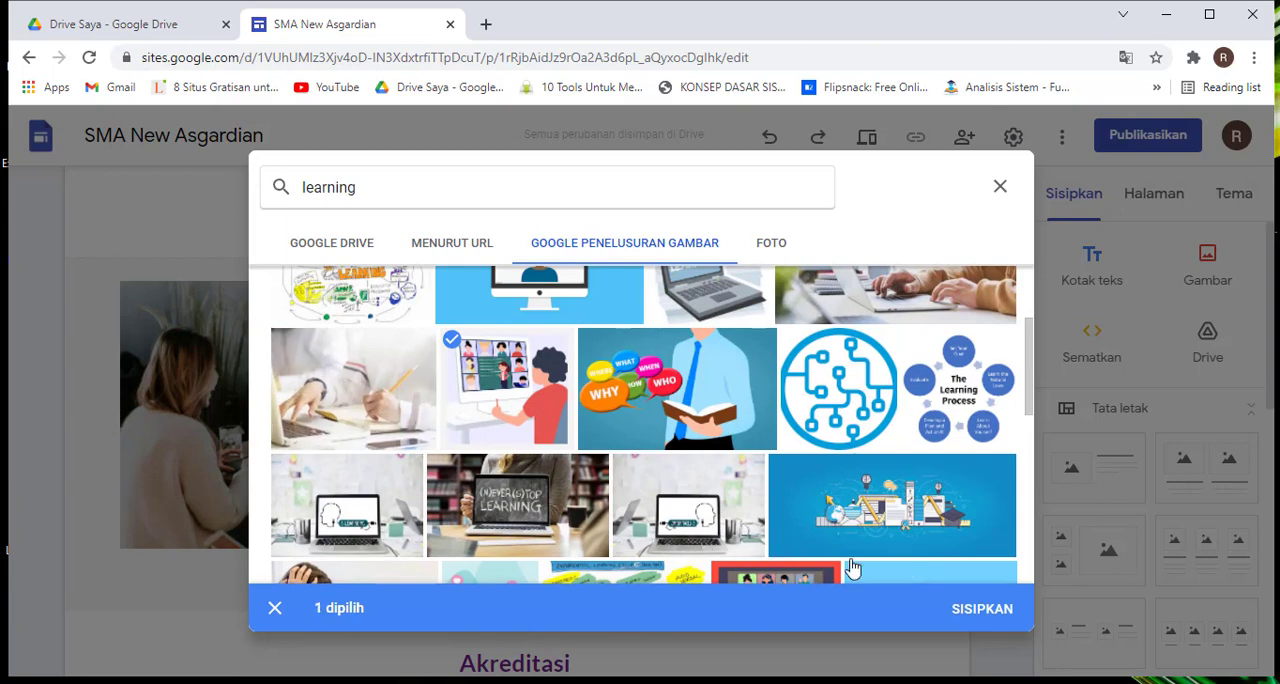
{"action": "left_click", "coordinate": [985, 609]}
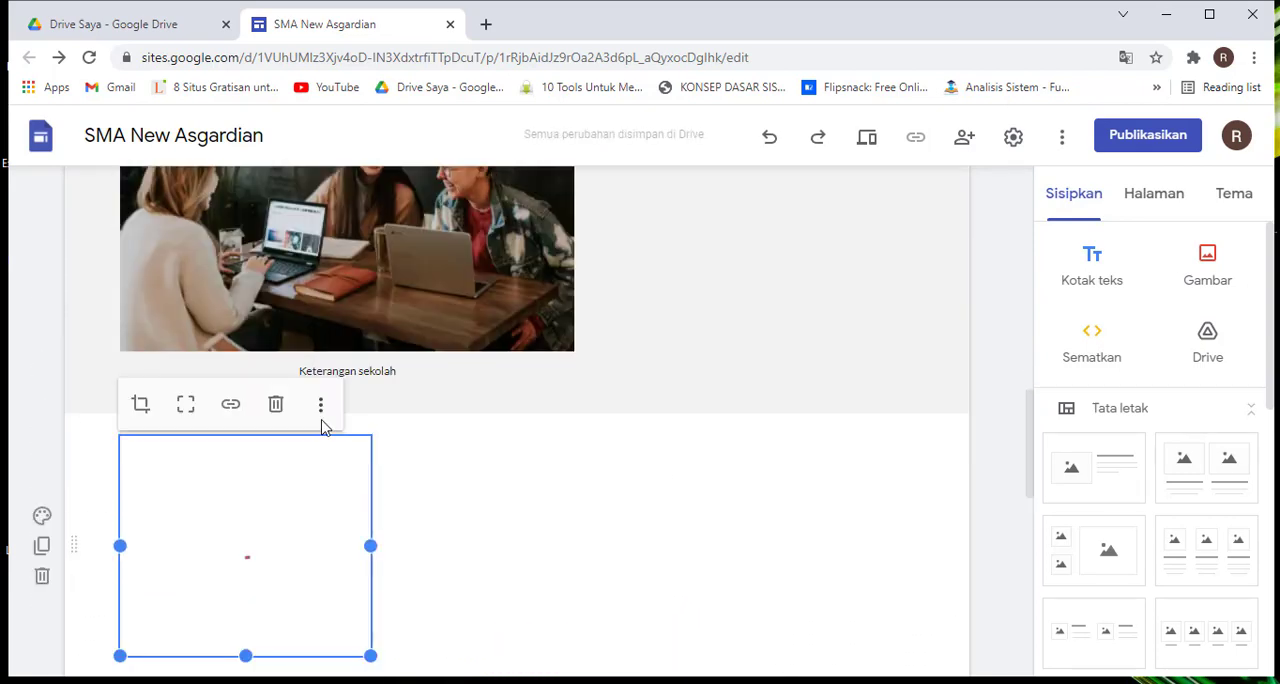
{"action": "left_click_drag", "start_coordinate": [250, 545], "coordinate": [686, 354]}
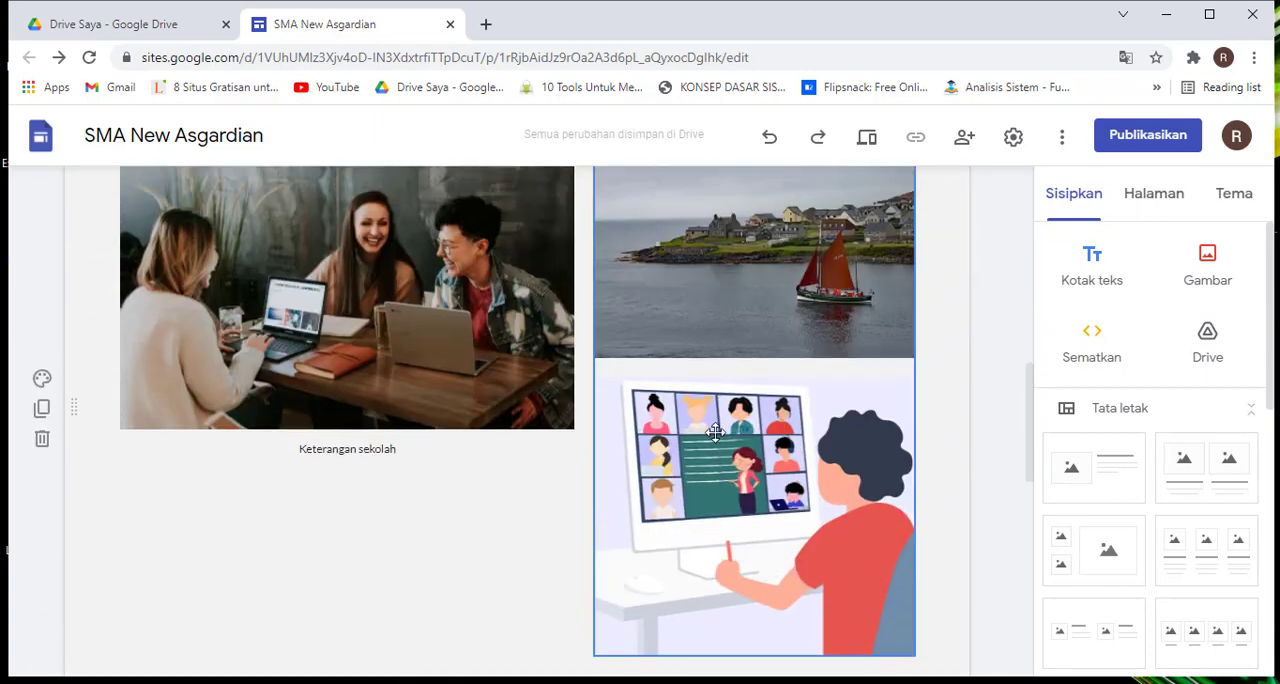
{"action": "scroll", "coordinate": [715, 432], "scroll_direction": "up", "scroll_amount": 3}
{"action": "scroll", "coordinate": [715, 438], "scroll_direction": "down", "scroll_amount": 2}
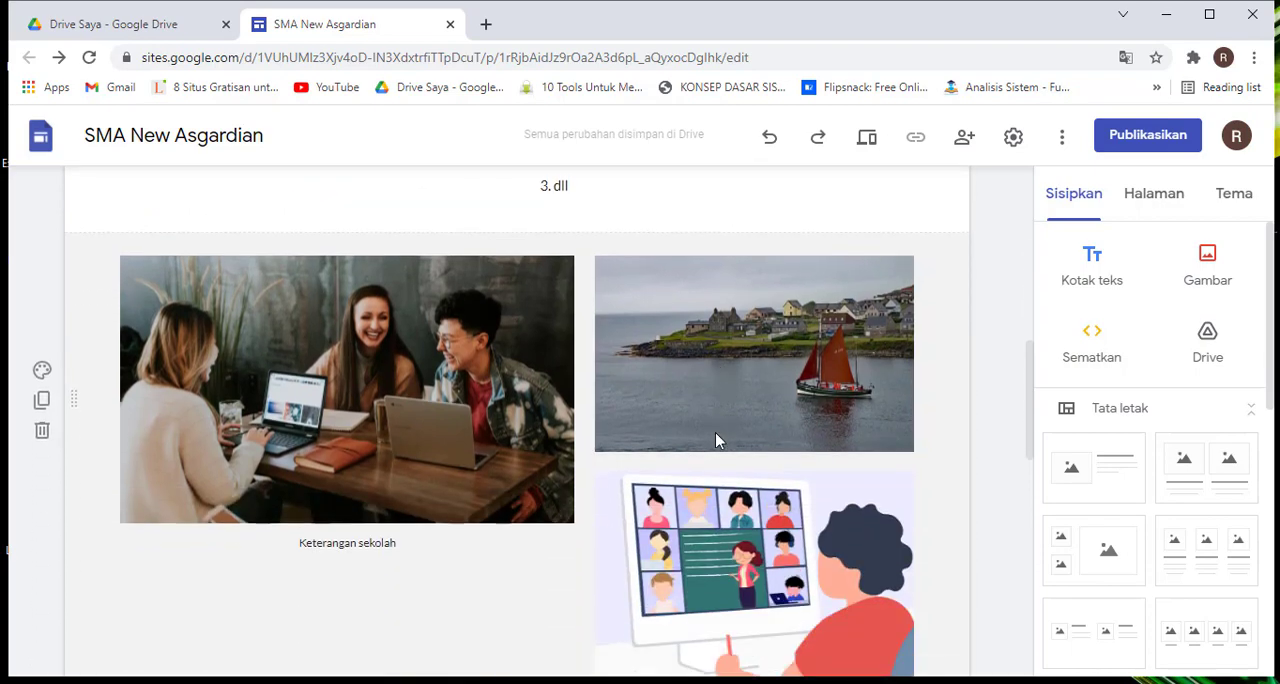
{"action": "key", "text": "ctrl+z"}
{"action": "scroll", "coordinate": [715, 432], "scroll_direction": "up", "scroll_amount": 5}
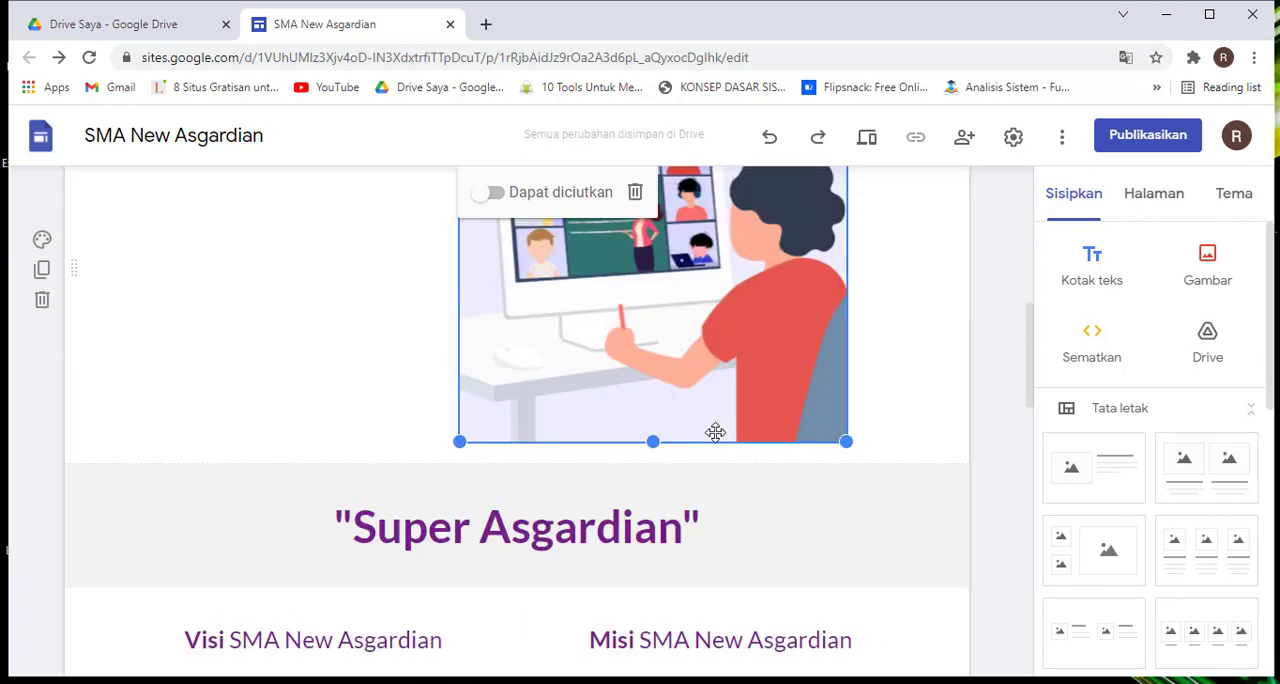
{"action": "key", "text": "ctrl+z"}
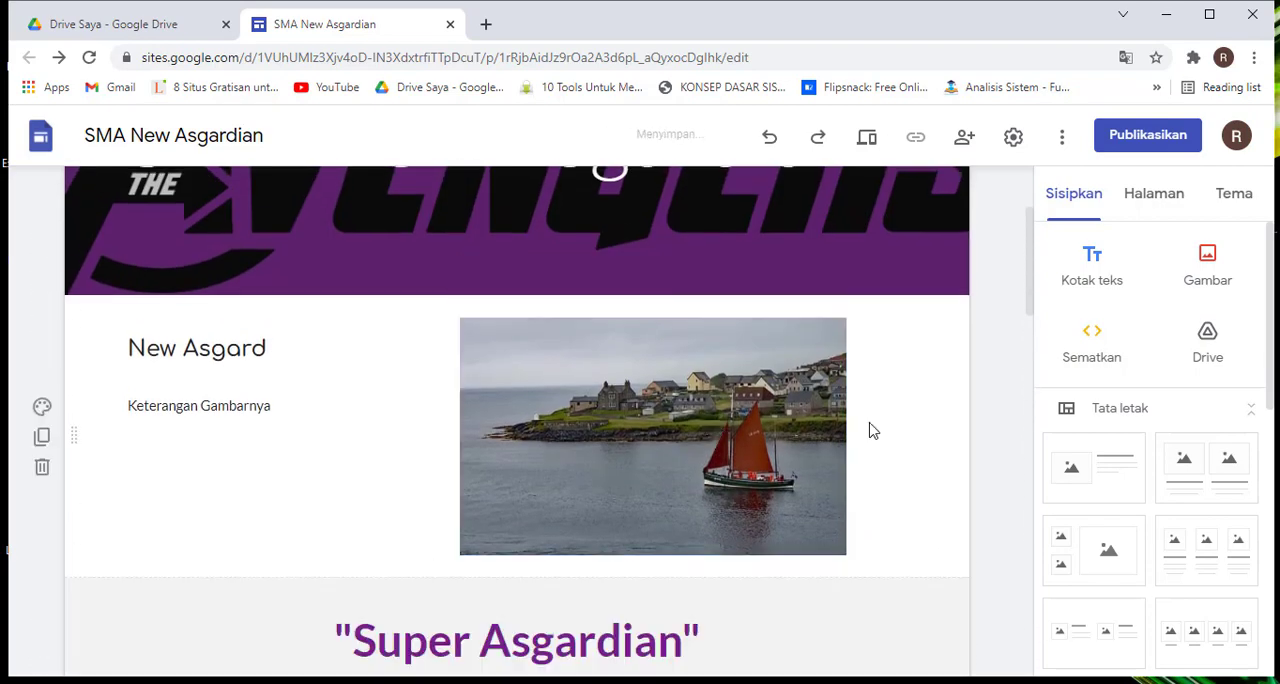
{"action": "scroll", "coordinate": [700, 420], "scroll_direction": "up", "scroll_amount": 2}
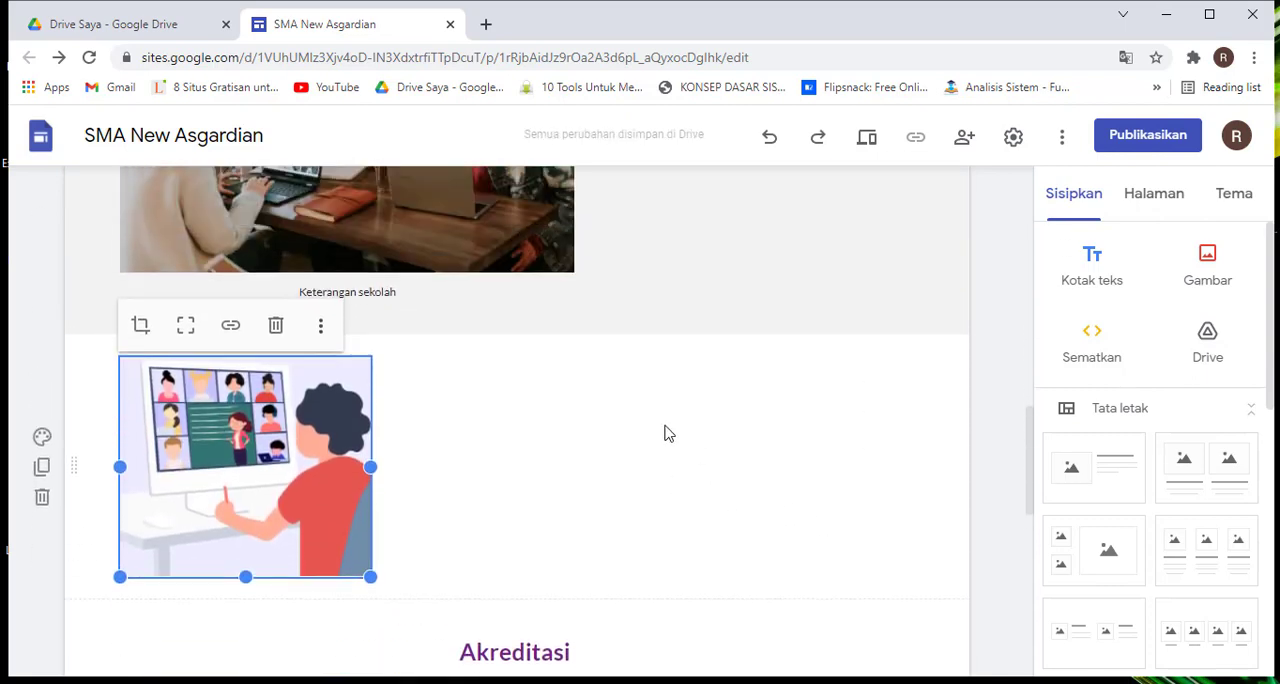
Move the online-class illustration beside the group photo in the grey section and enlarge it to nearly the photo's height
{"action": "left_click_drag", "start_coordinate": [272, 525], "coordinate": [717, 277]}
{"action": "scroll", "coordinate": [766, 372], "scroll_direction": "up", "scroll_amount": 2}
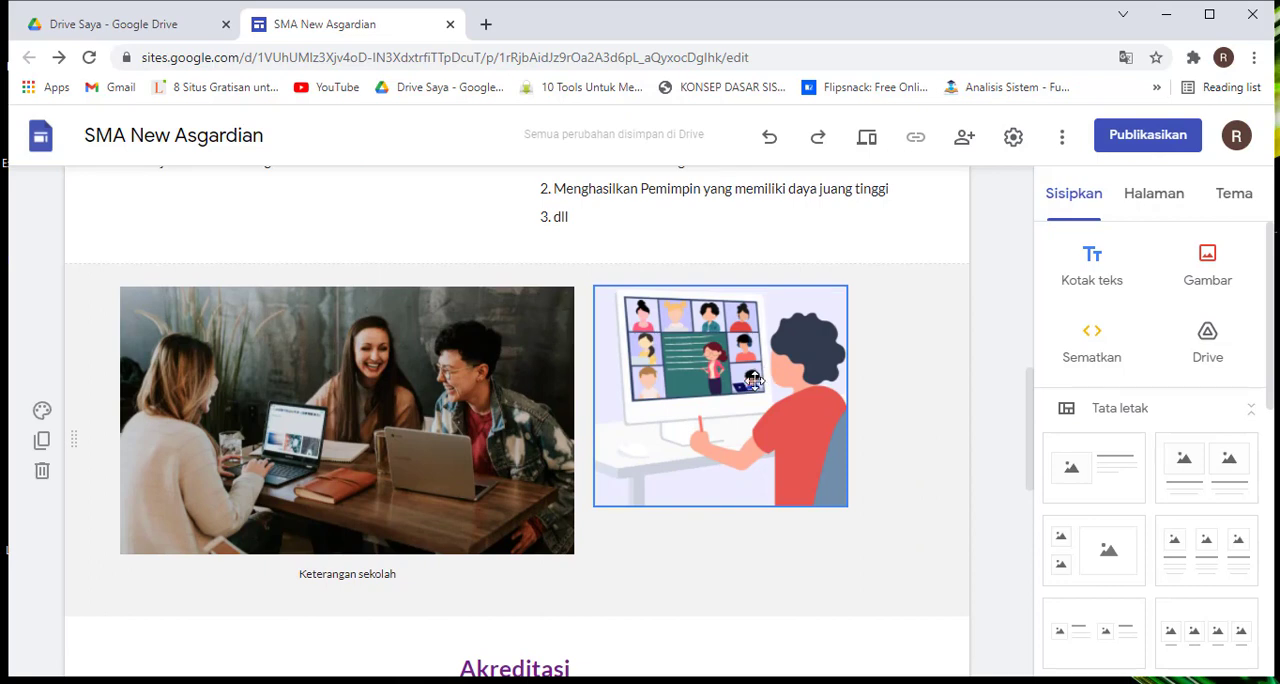
{"action": "left_click", "coordinate": [752, 378]}
{"action": "left_click_drag", "start_coordinate": [875, 548], "coordinate": [892, 556]}
{"action": "left_click", "coordinate": [819, 592]}
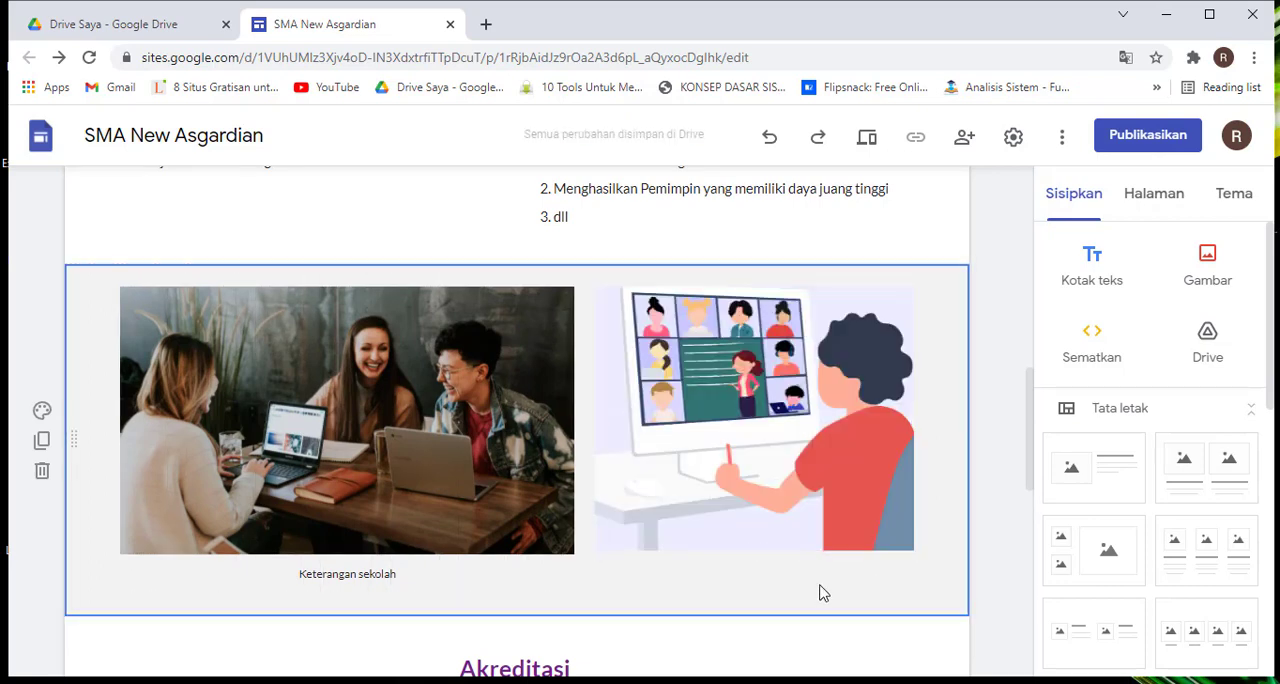
Add a caption text field beneath the online-class illustration in the grey section
{"action": "left_click", "coordinate": [374, 572]}
{"action": "left_click", "coordinate": [858, 441]}
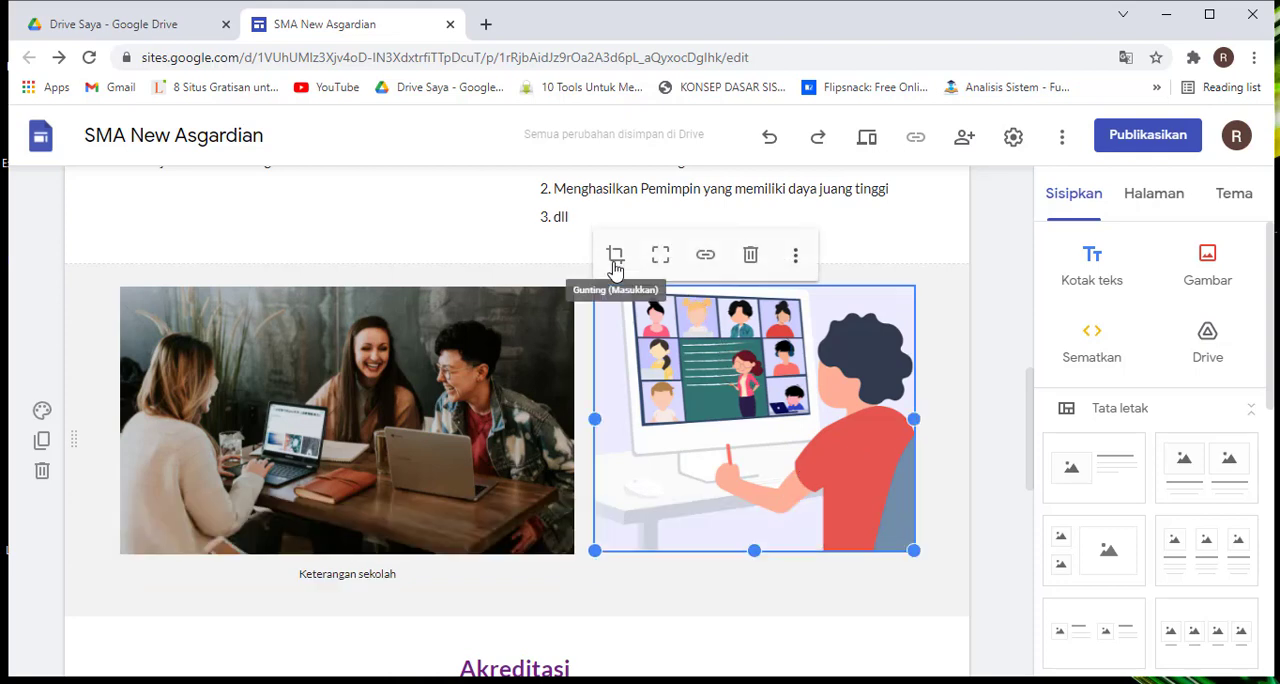
{"action": "left_click", "coordinate": [505, 372]}
{"action": "left_click", "coordinate": [709, 394]}
{"action": "left_click", "coordinate": [797, 258]}
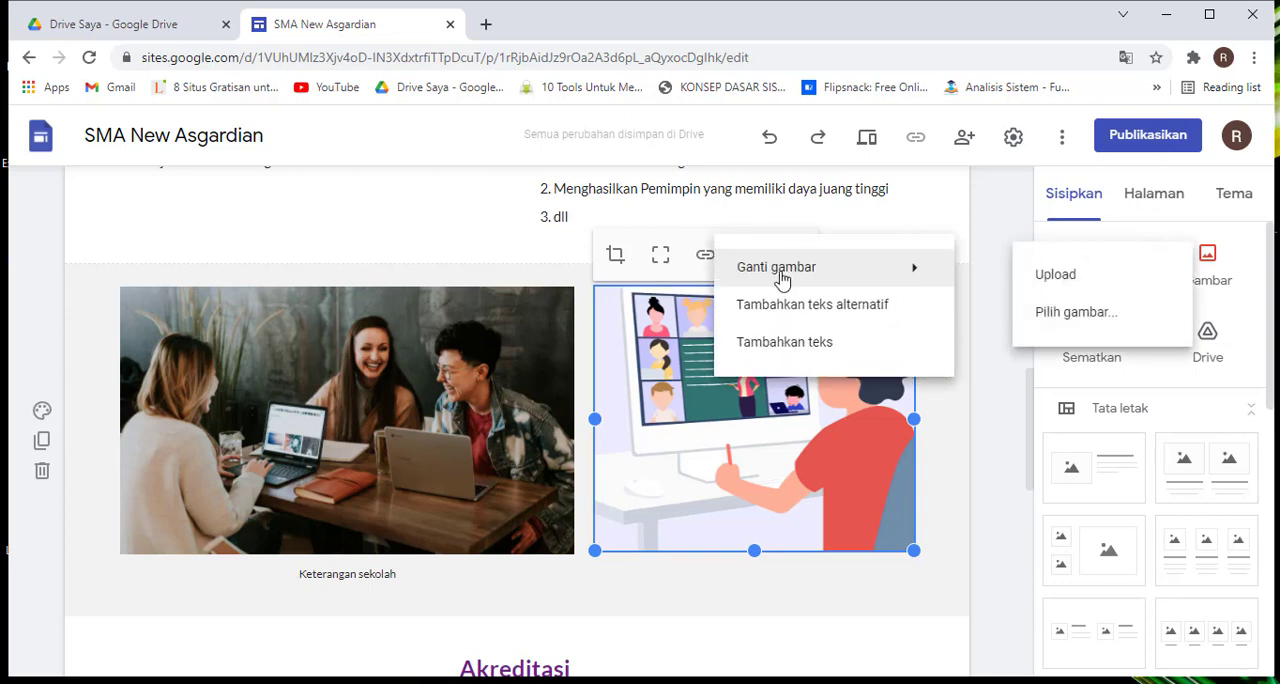
{"action": "mouse_move", "coordinate": [767, 272]}
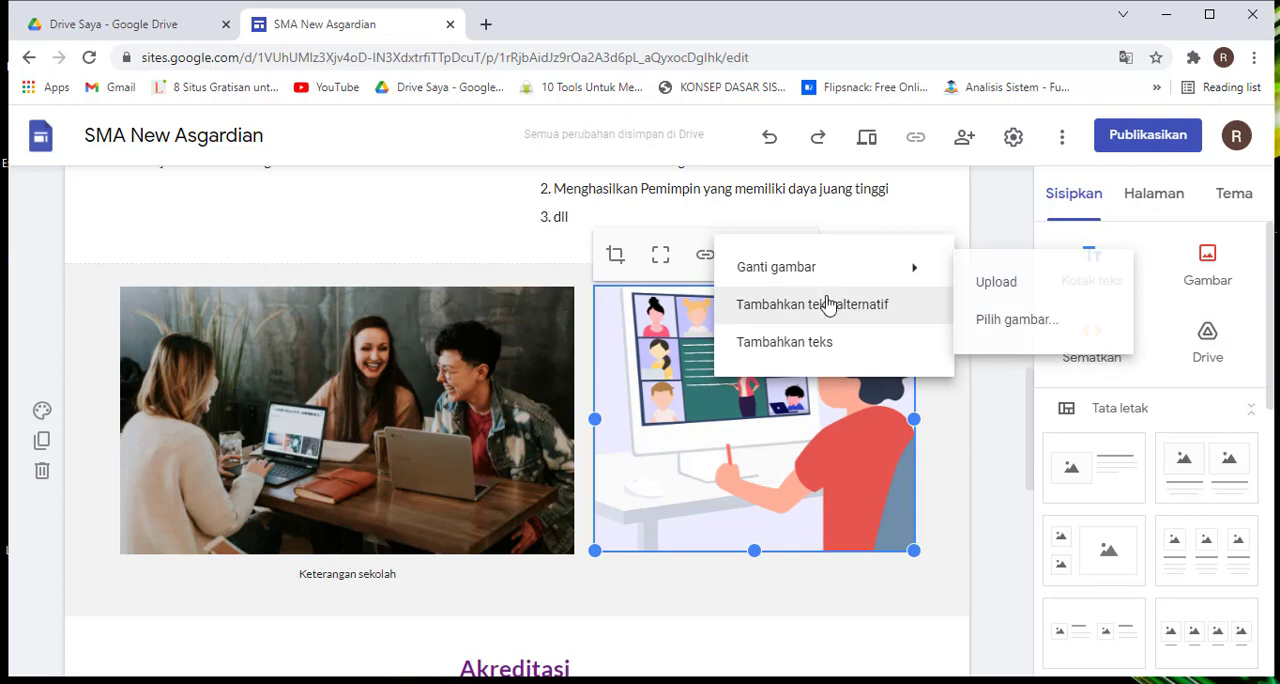
{"action": "mouse_move", "coordinate": [811, 272]}
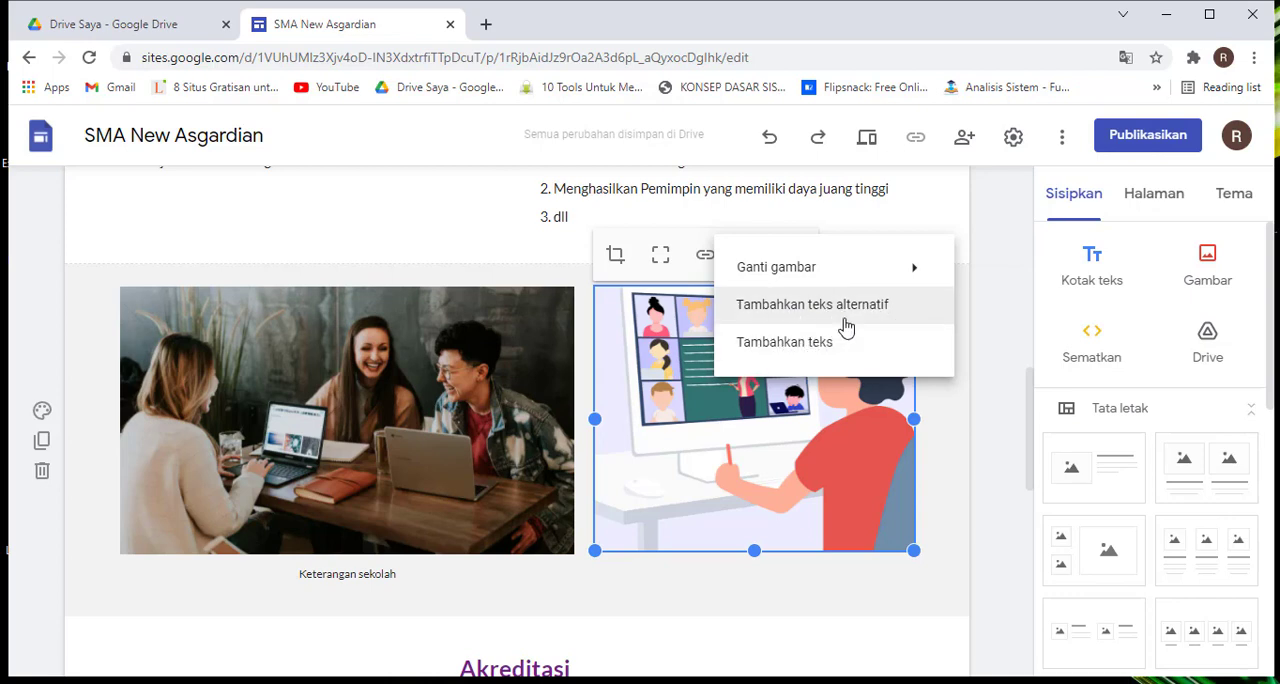
{"action": "left_click", "coordinate": [789, 344]}
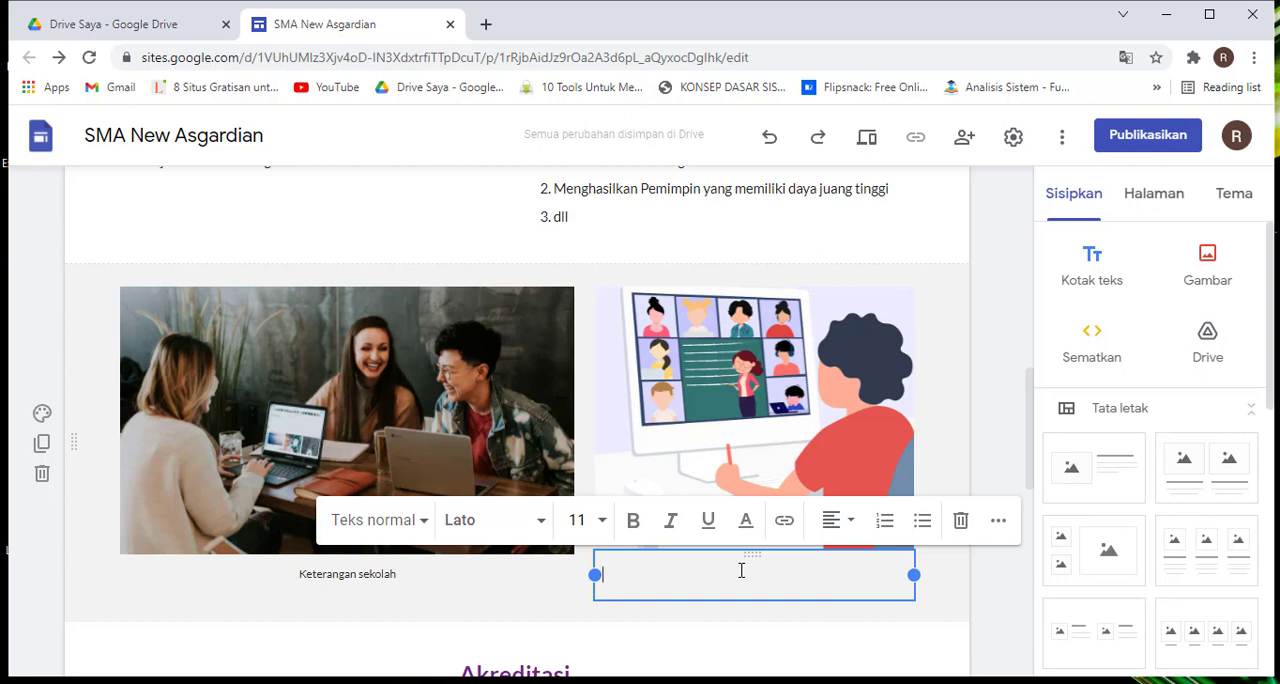
Enter "Belajar E-Learning" as the caption of the online-class illustration
{"action": "type", "text": "Bea"}
{"action": "type", "text": "ajar "}
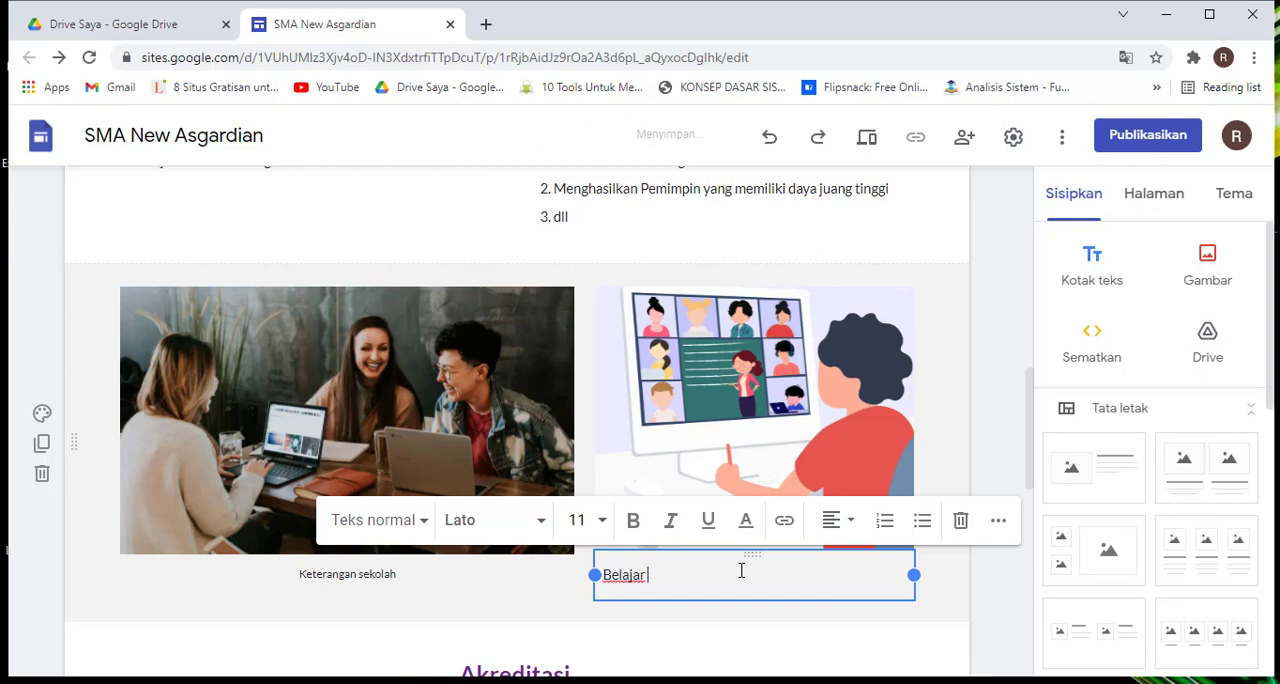
{"action": "type", "text": "Yang"}
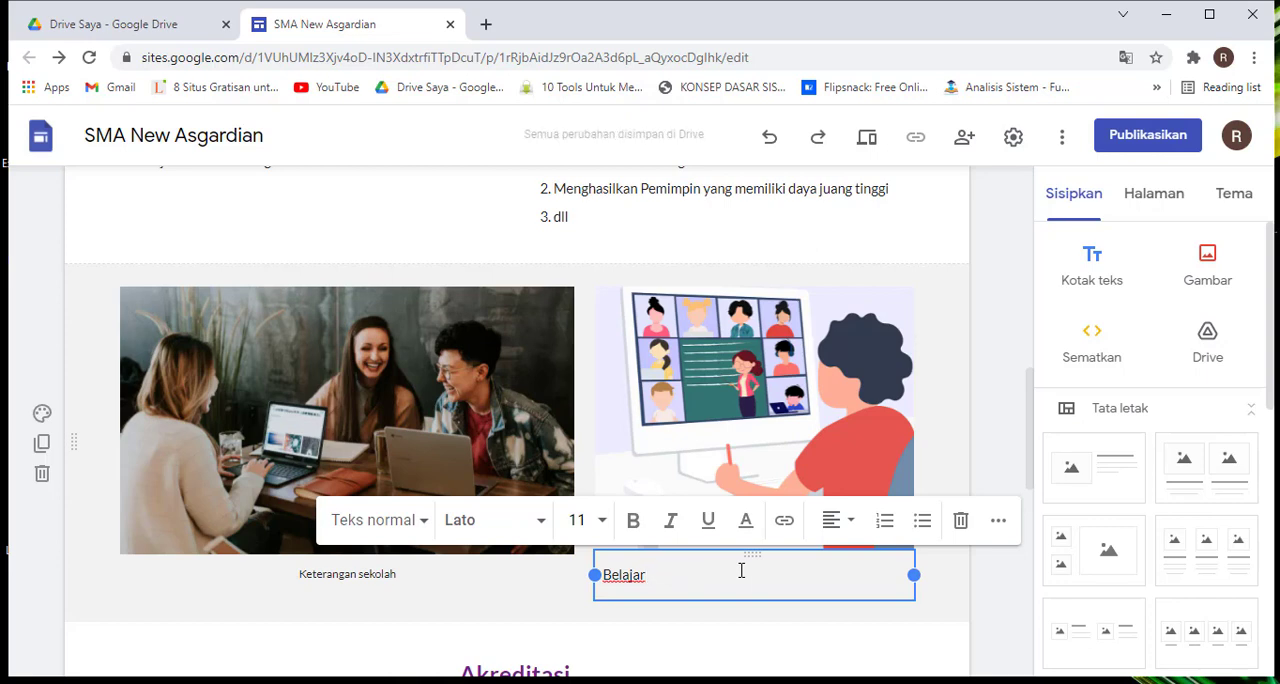
{"action": "type", "text": "E-La"}
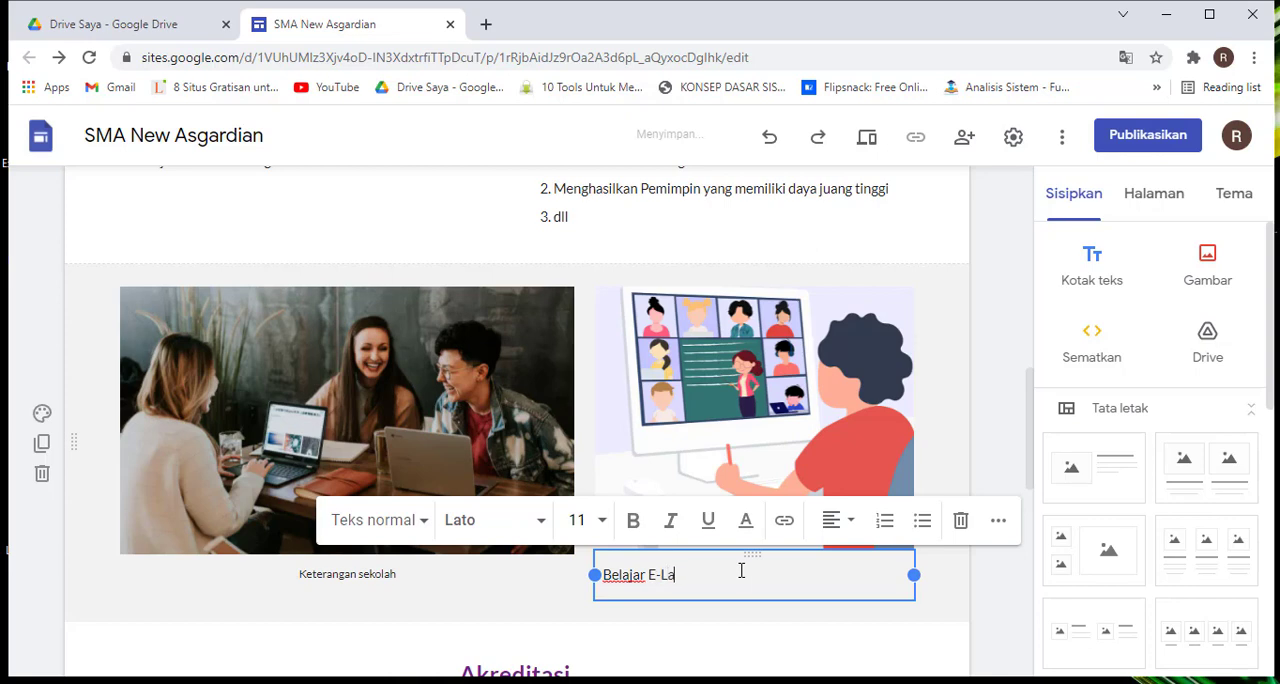
{"action": "key", "text": "BackSpace"}
{"action": "type", "text": "er"}
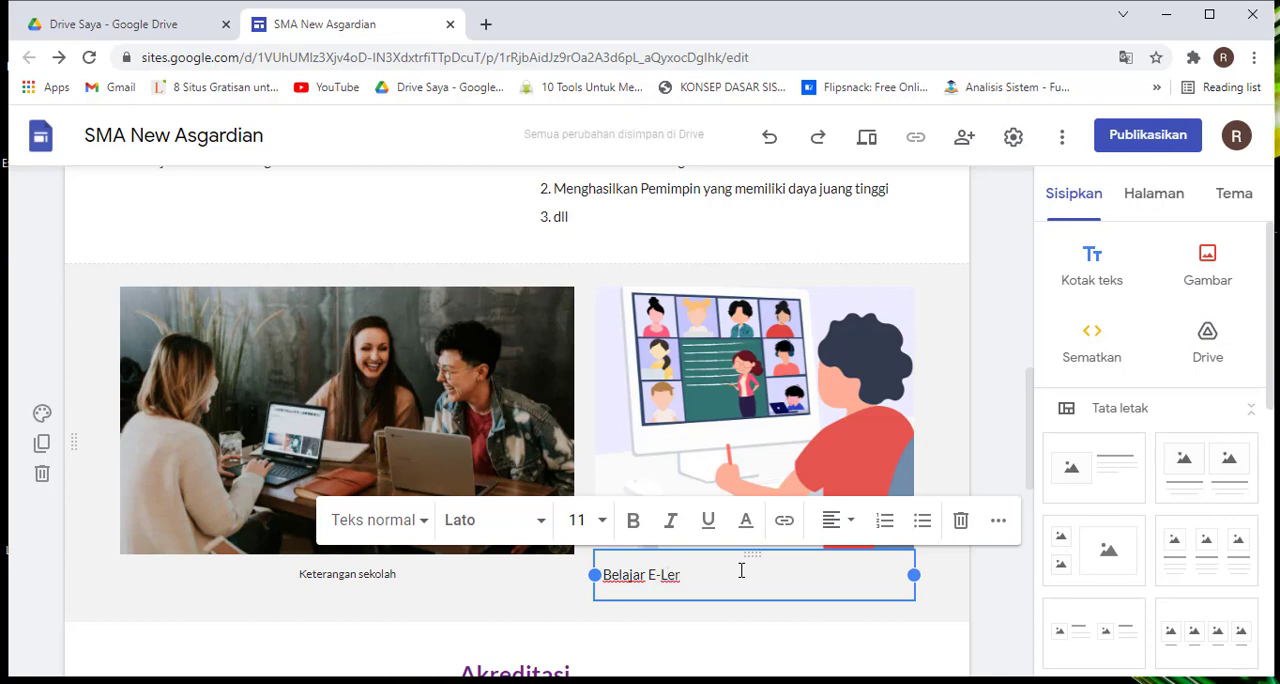
{"action": "key", "text": "BackSpace"}
{"action": "type", "text": "arning"}
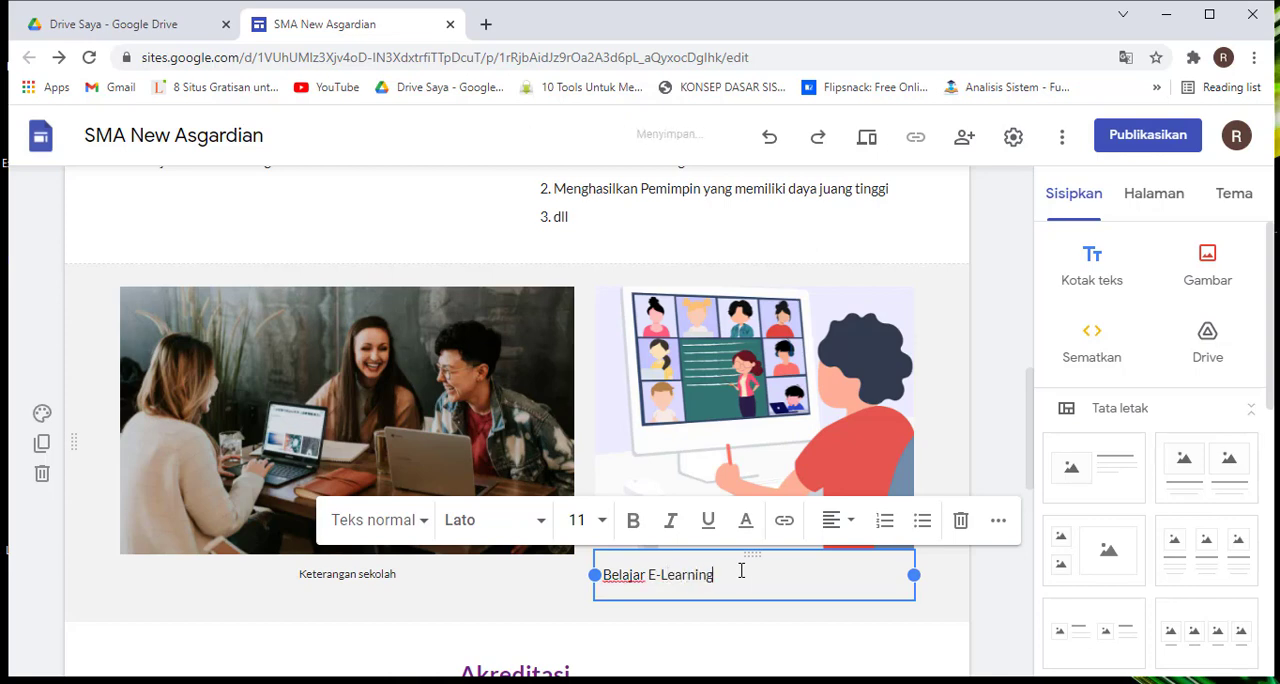
Center the "Belajar E-Learning" caption beneath the illustration and leave caption editing
{"action": "key", "text": "ctrl+e"}
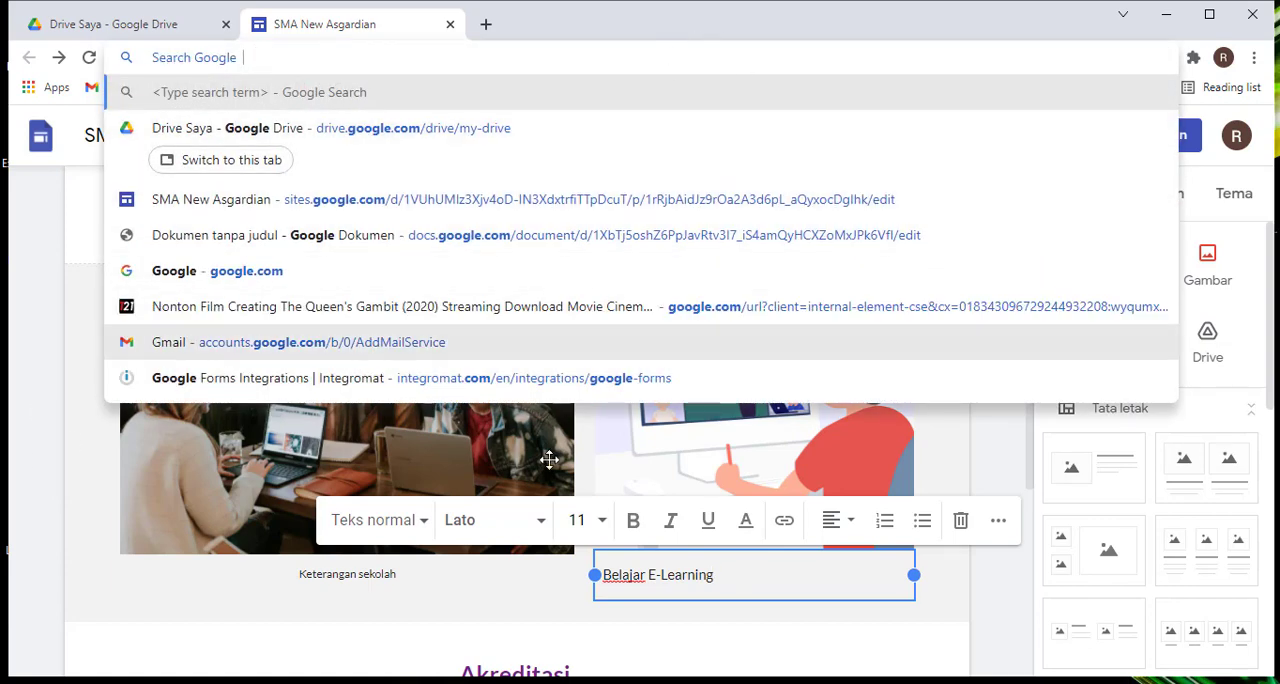
{"action": "left_click", "coordinate": [726, 586]}
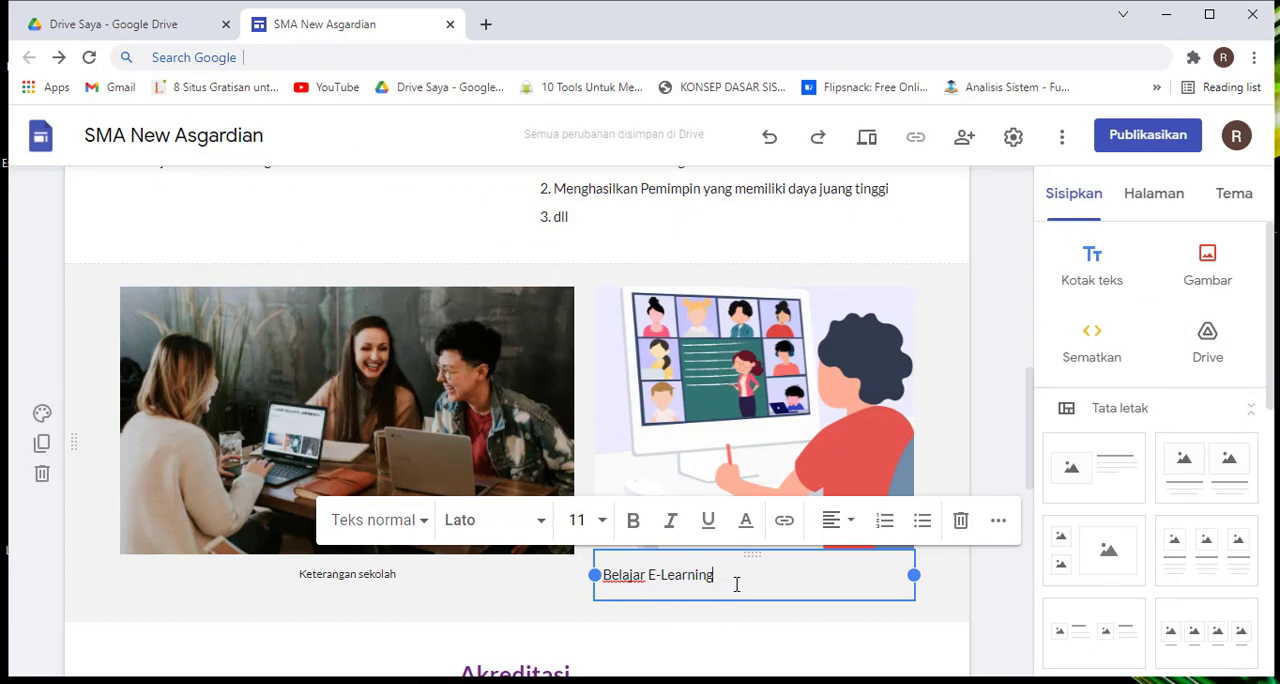
{"action": "left_click", "coordinate": [838, 522]}
{"action": "left_click", "coordinate": [831, 575]}
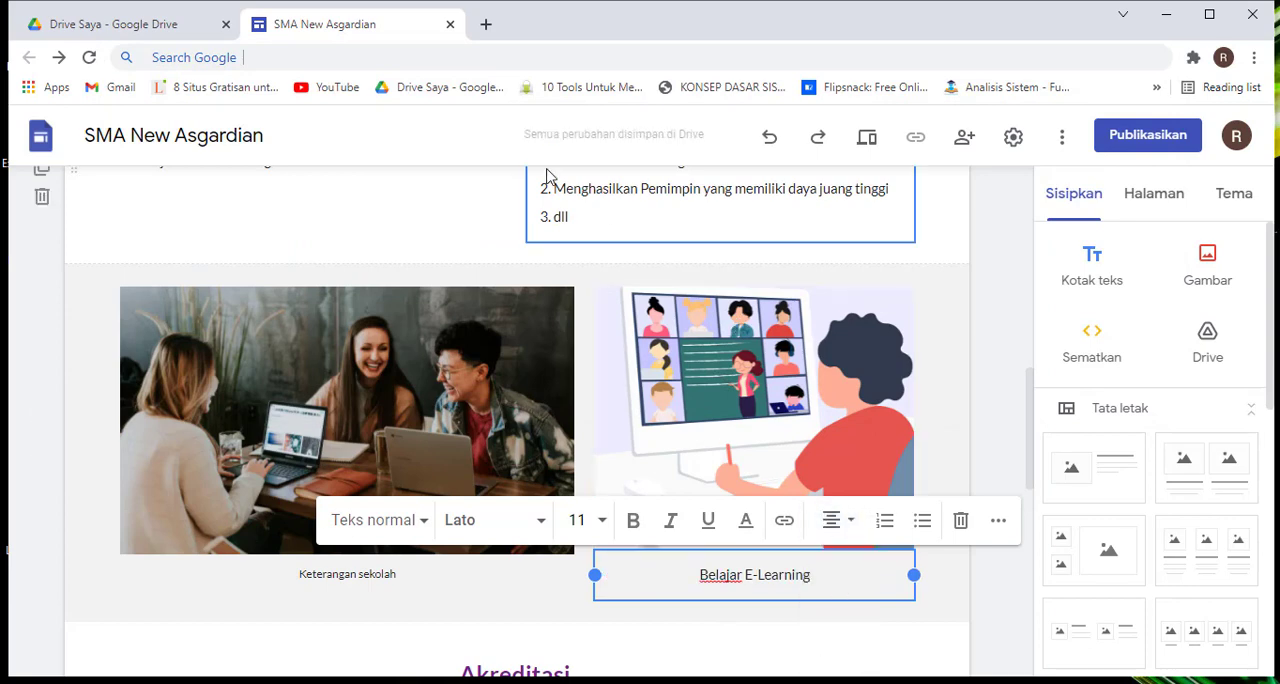
{"action": "left_click", "coordinate": [937, 594]}
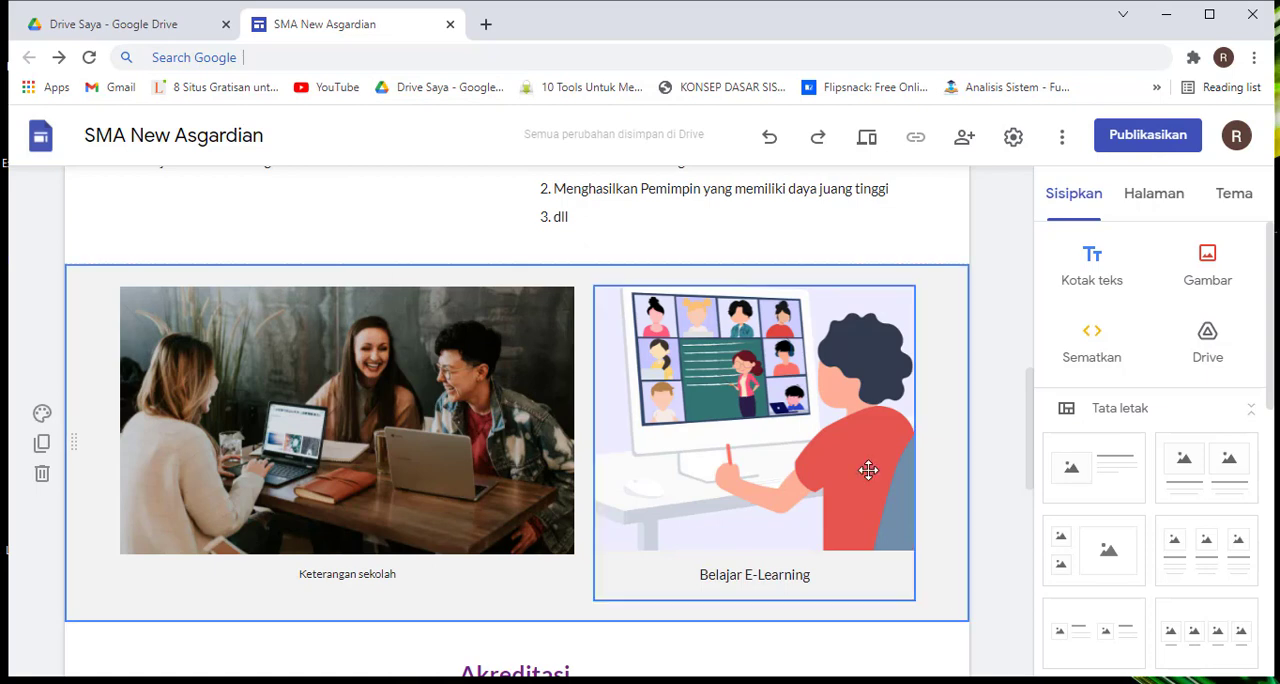
Review the captioned images, the Akreditasi section, the embedded video and the footer buttons on the page
{"action": "scroll", "coordinate": [777, 428], "scroll_direction": "down", "scroll_amount": 5}
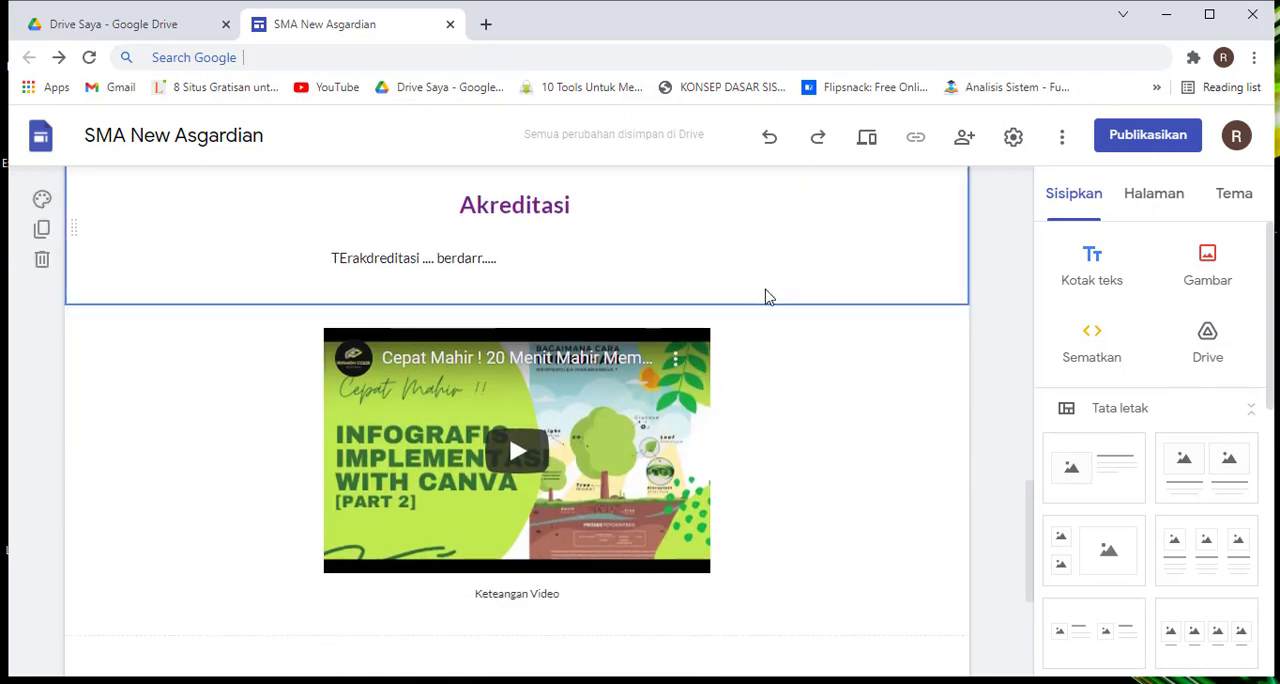
{"action": "scroll", "coordinate": [740, 391], "scroll_direction": "up", "scroll_amount": 4}
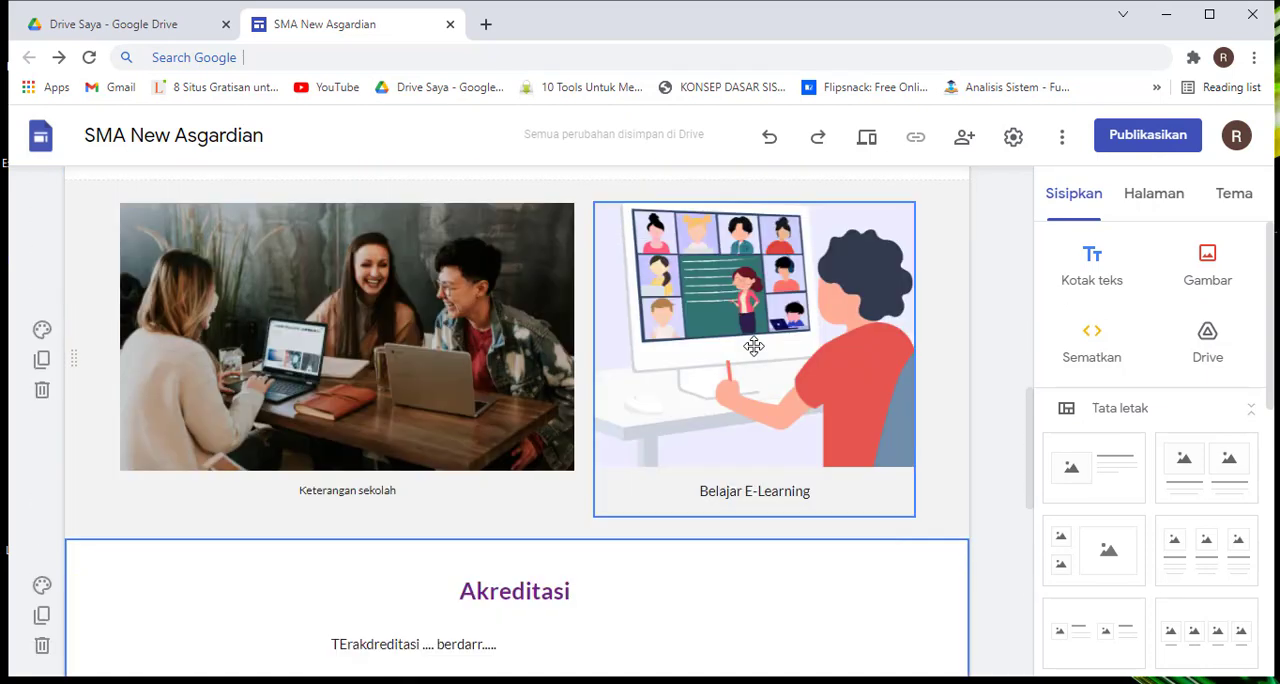
{"action": "scroll", "coordinate": [754, 346], "scroll_direction": "up", "scroll_amount": 1}
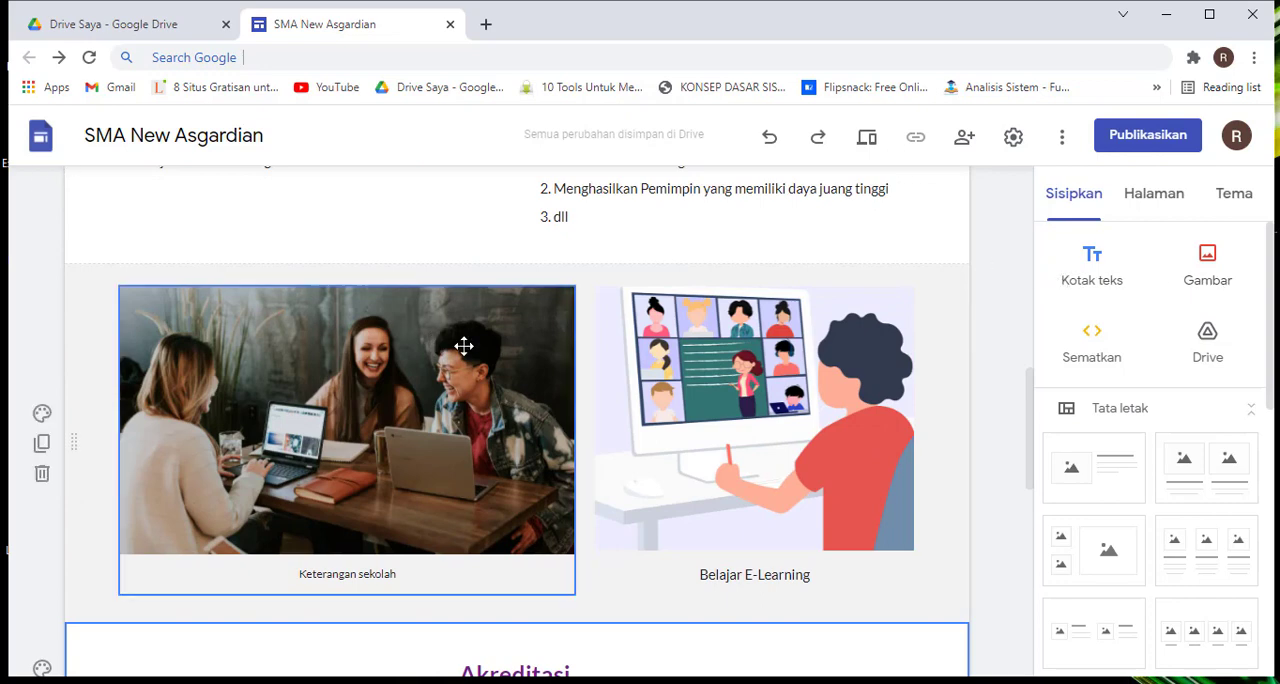
{"action": "scroll", "coordinate": [463, 346], "scroll_direction": "down", "scroll_amount": 3}
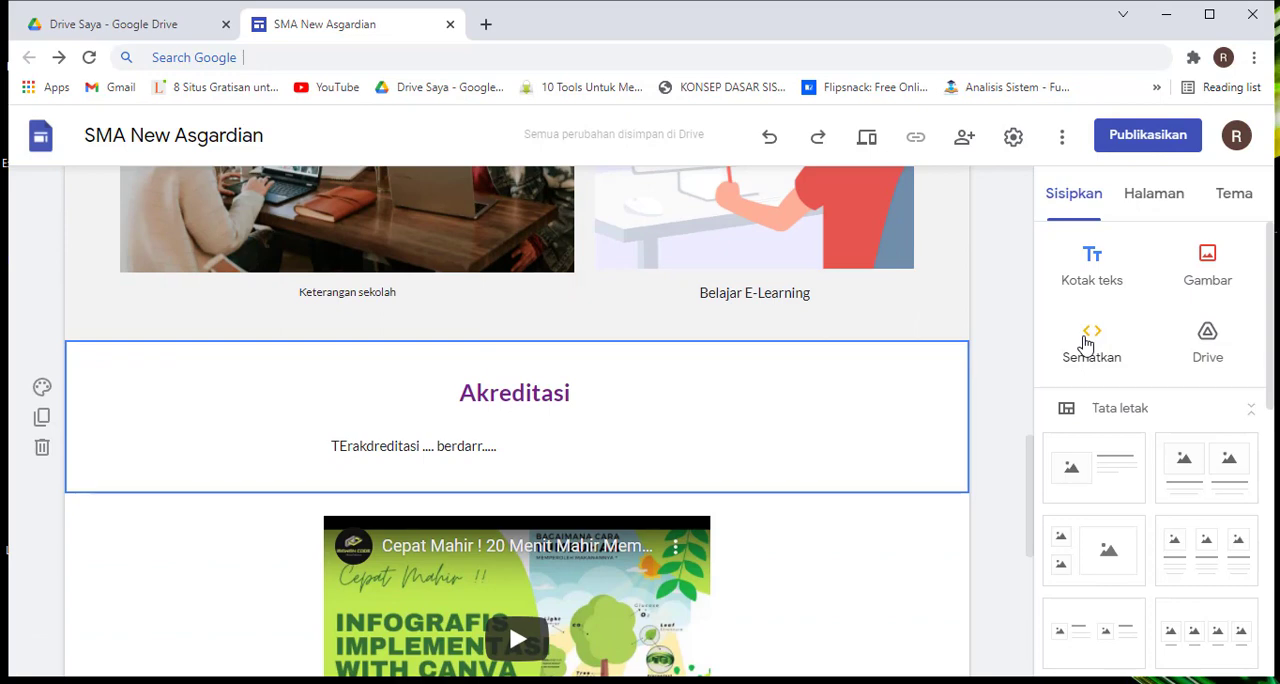
{"action": "scroll", "coordinate": [634, 303], "scroll_direction": "down", "scroll_amount": 5}
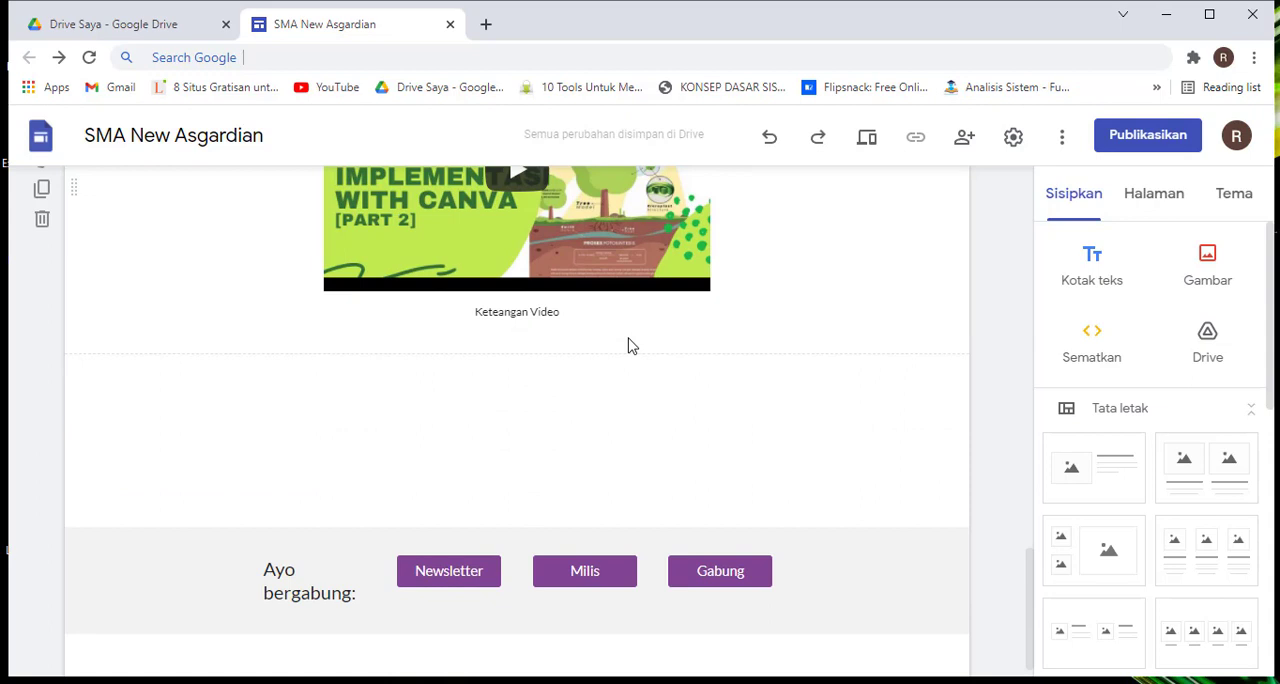
{"action": "scroll", "coordinate": [632, 344], "scroll_direction": "up", "scroll_amount": 3}
{"action": "scroll", "coordinate": [634, 343], "scroll_direction": "down", "scroll_amount": 1}
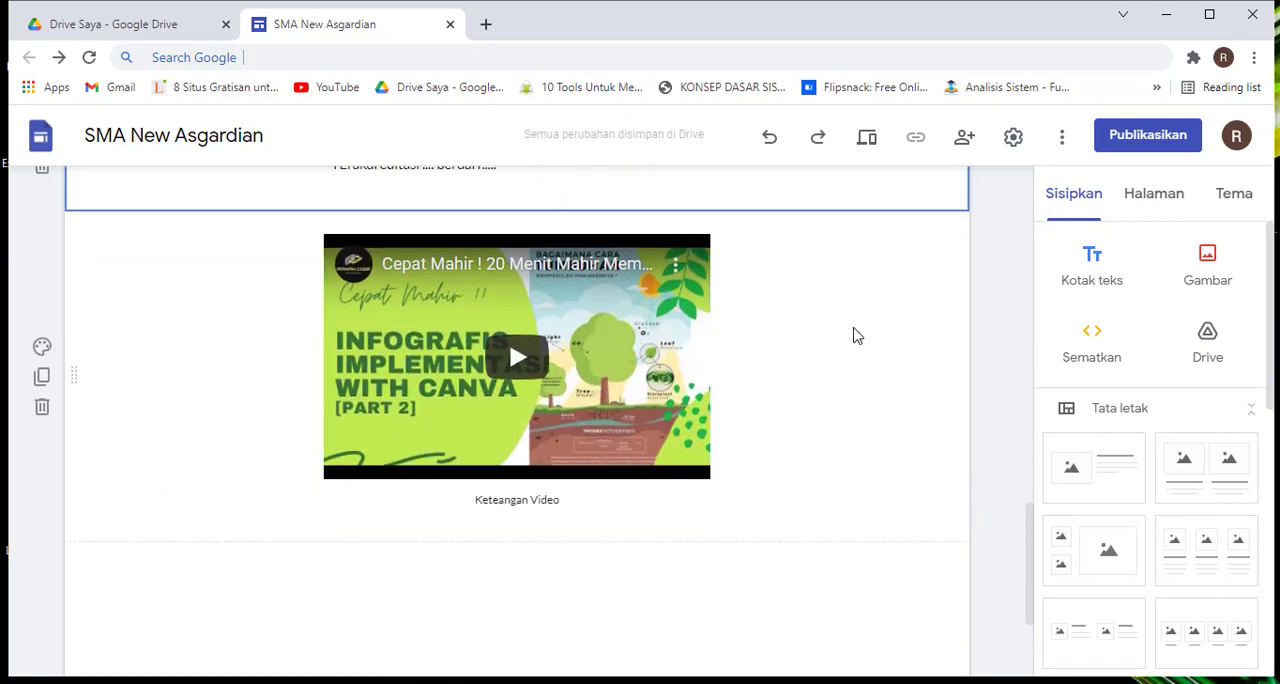
{"action": "scroll", "coordinate": [763, 360], "scroll_direction": "down", "scroll_amount": 2}
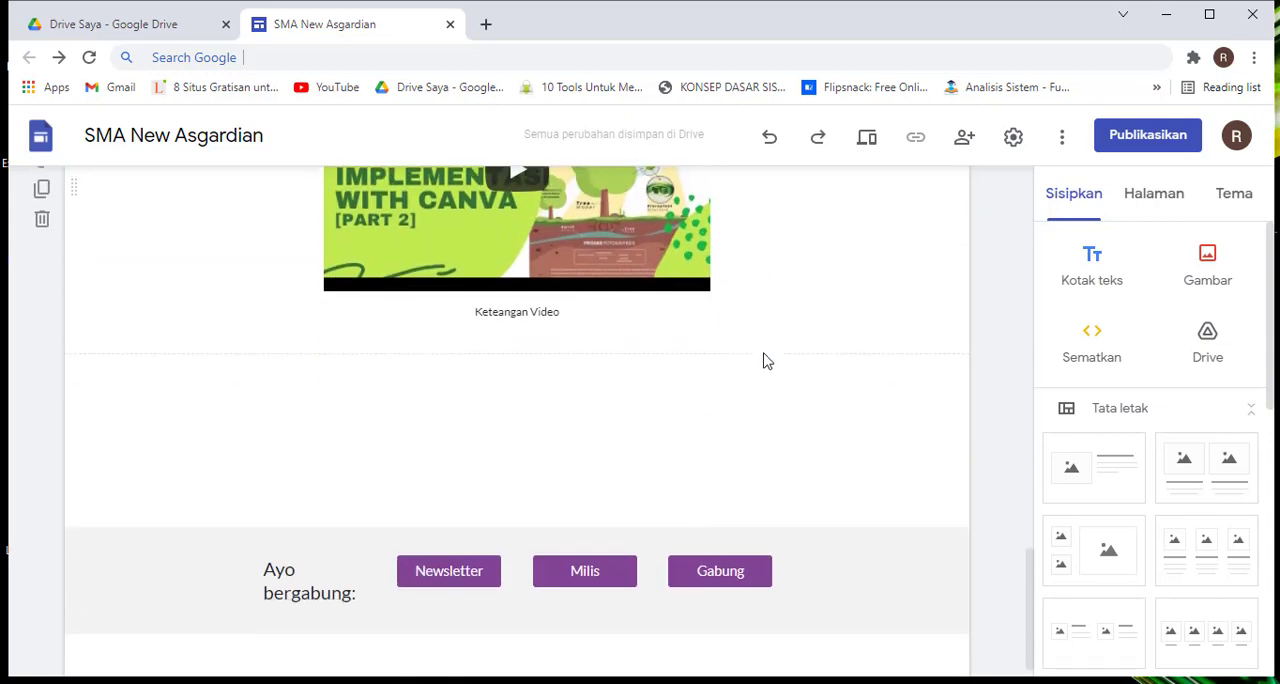
{"action": "scroll", "coordinate": [765, 360], "scroll_direction": "up", "scroll_amount": 3}
{"action": "scroll", "coordinate": [765, 360], "scroll_direction": "up", "scroll_amount": 10}
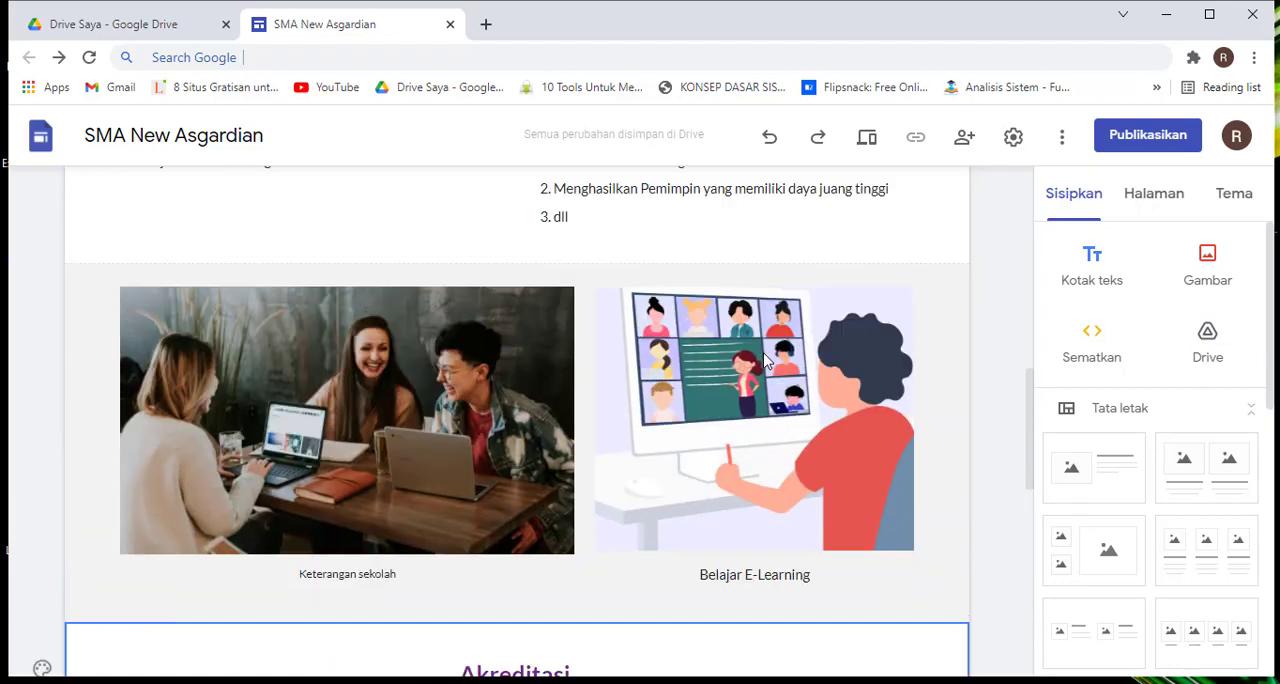
{"action": "scroll", "coordinate": [765, 361], "scroll_direction": "down", "scroll_amount": 12}
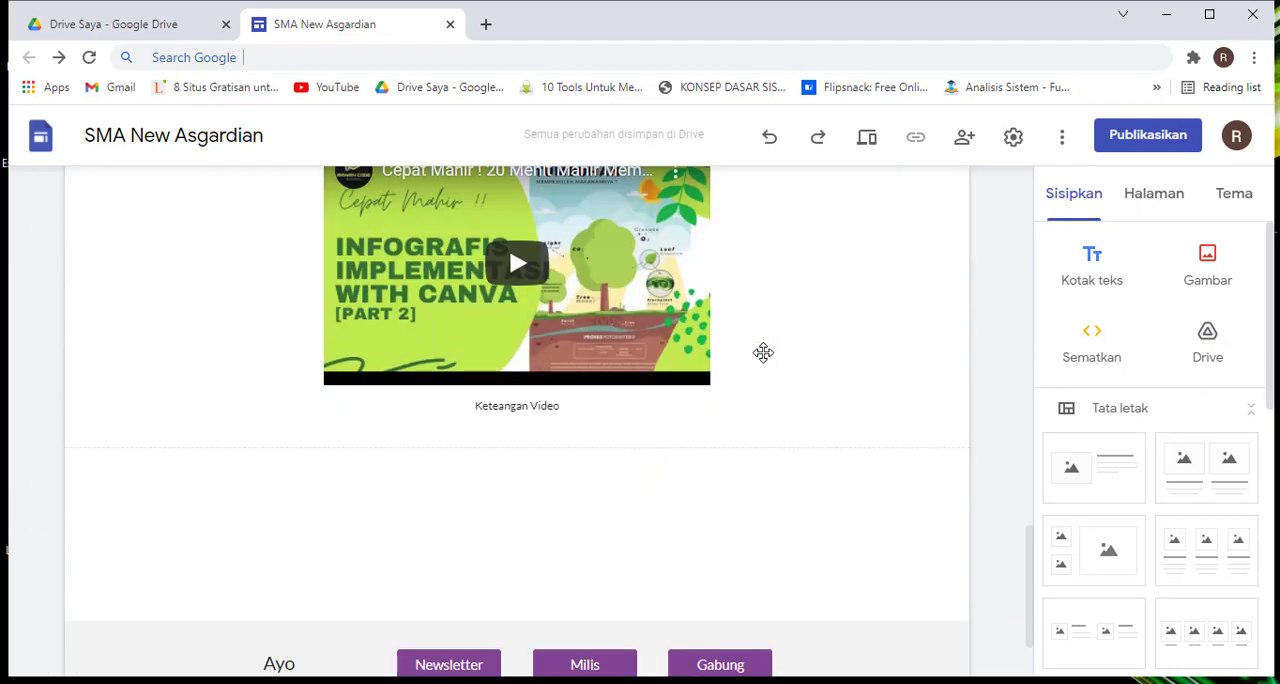
{"action": "scroll", "coordinate": [769, 363], "scroll_direction": "up", "scroll_amount": 2}
{"action": "scroll", "coordinate": [769, 363], "scroll_direction": "down", "scroll_amount": 1}
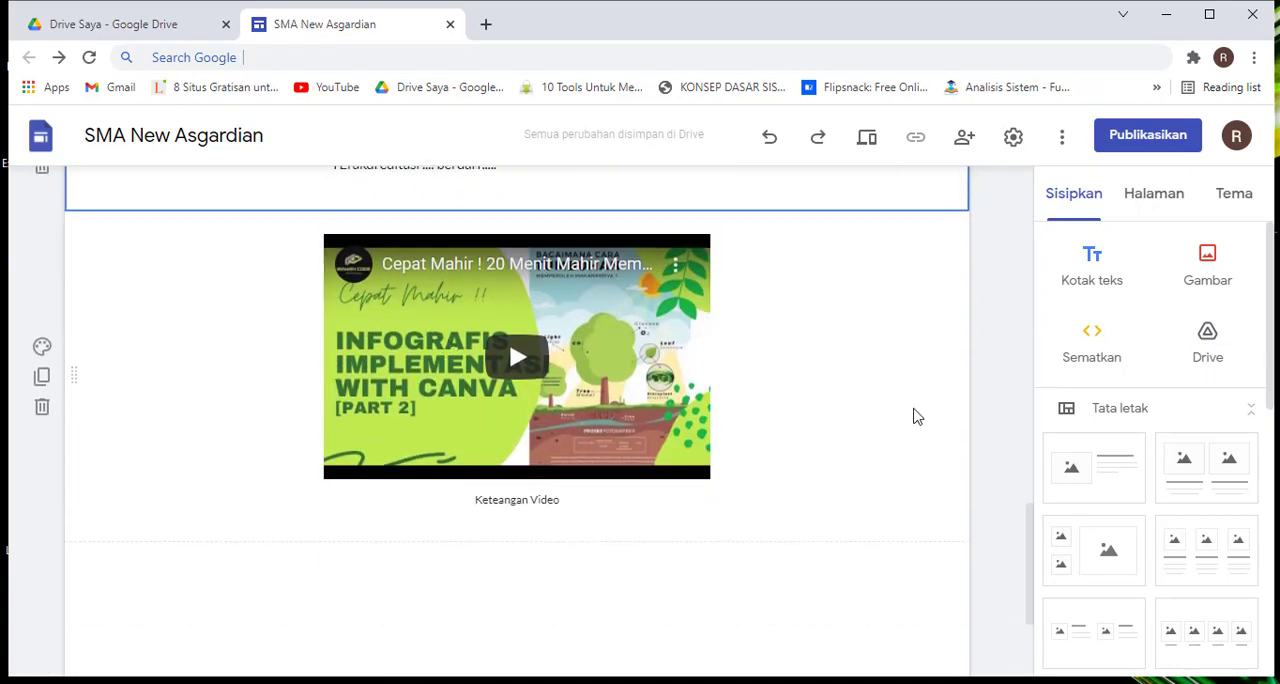
Start embedding web content in the page, view the embed-code option and return to embedding by URL
{"action": "left_click", "coordinate": [911, 412]}
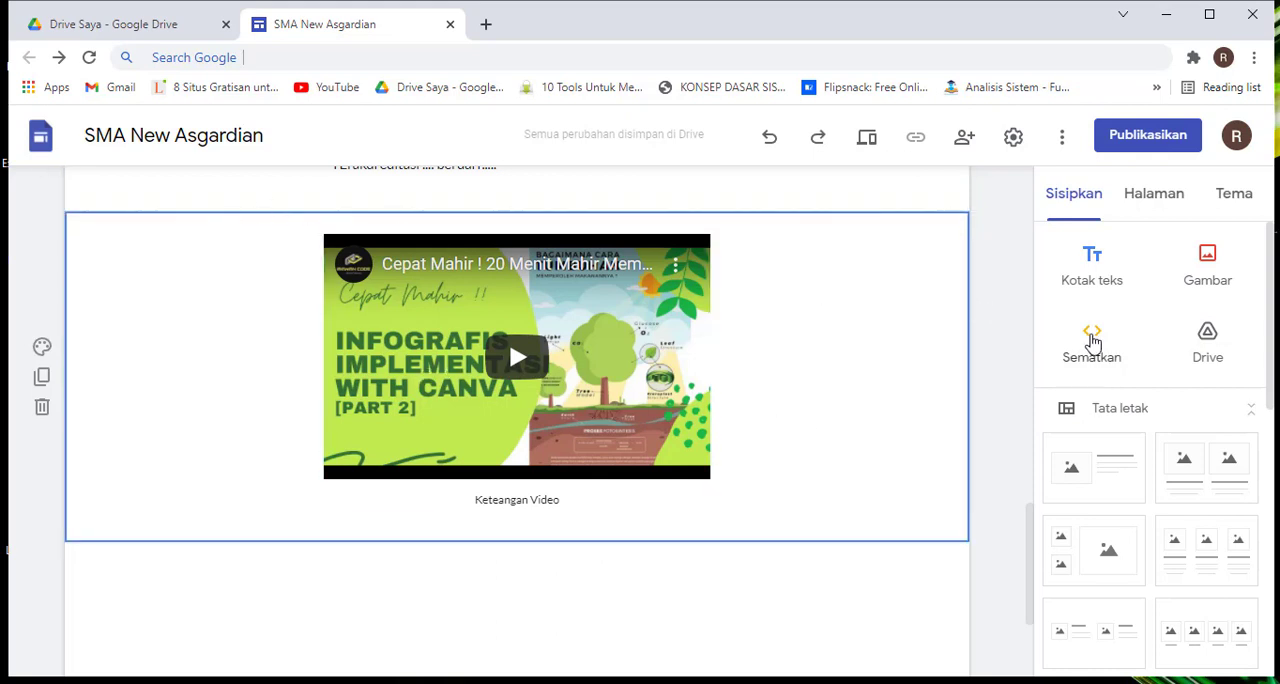
{"action": "left_click", "coordinate": [1093, 343]}
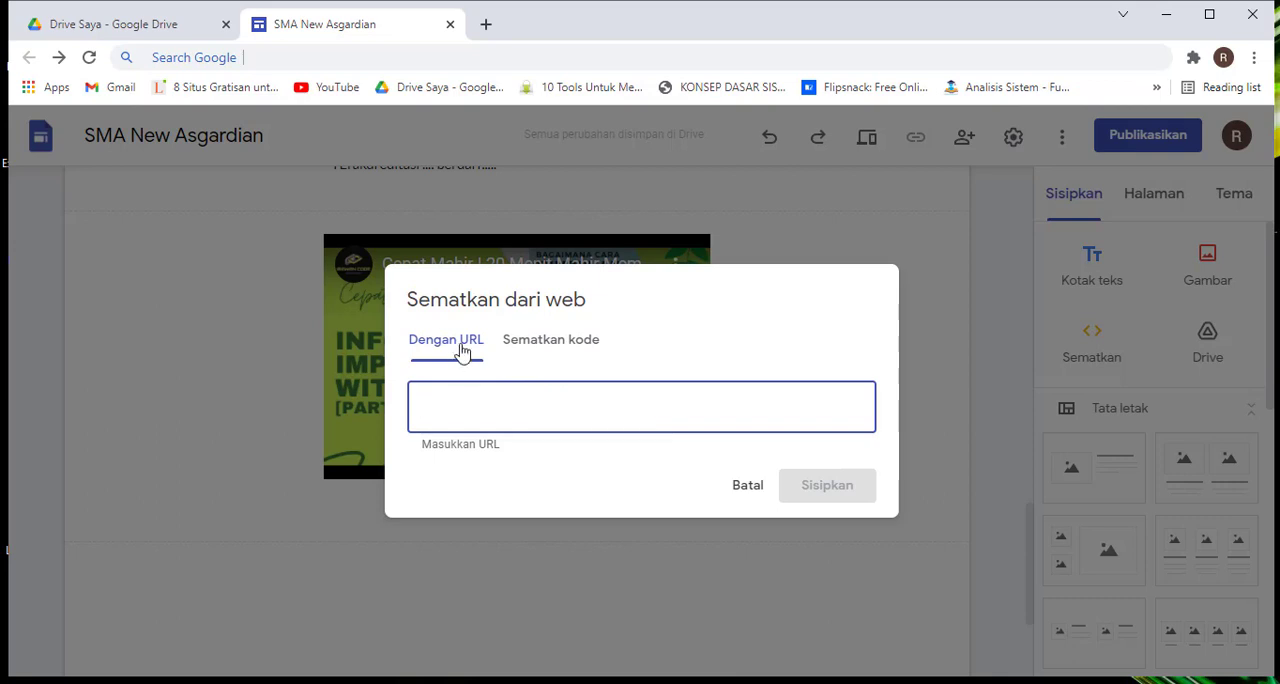
{"action": "left_click", "coordinate": [557, 350]}
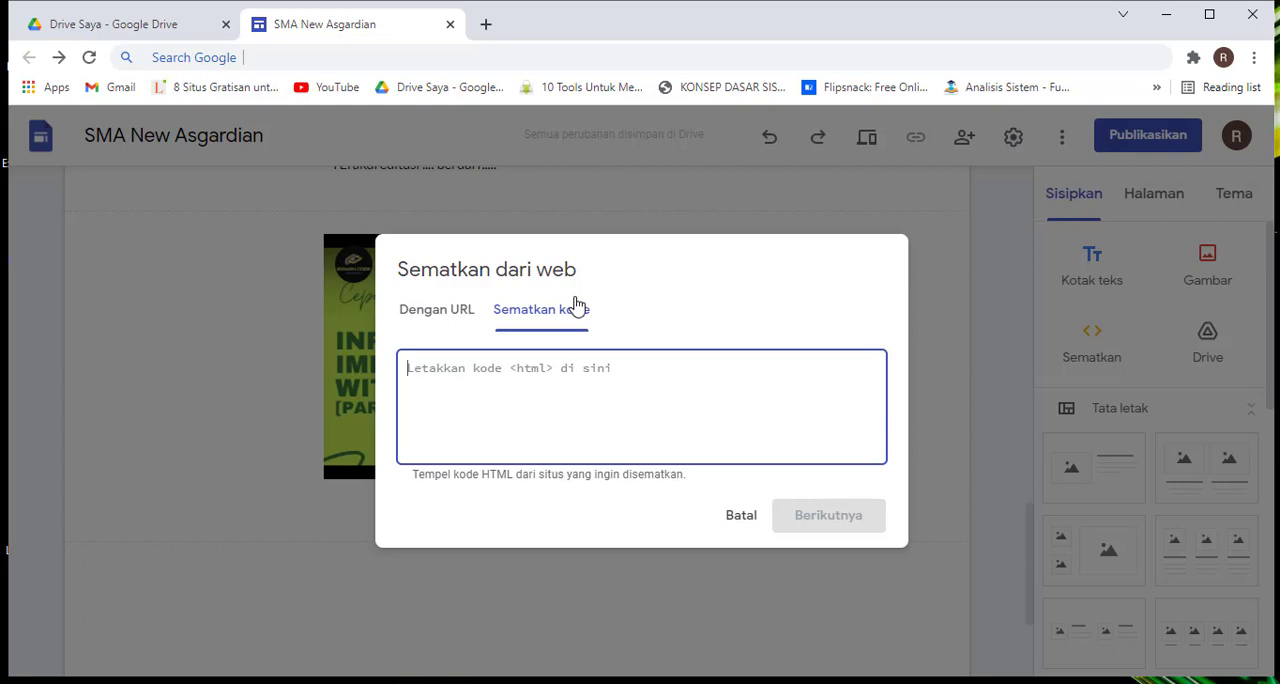
{"action": "left_click", "coordinate": [437, 312]}
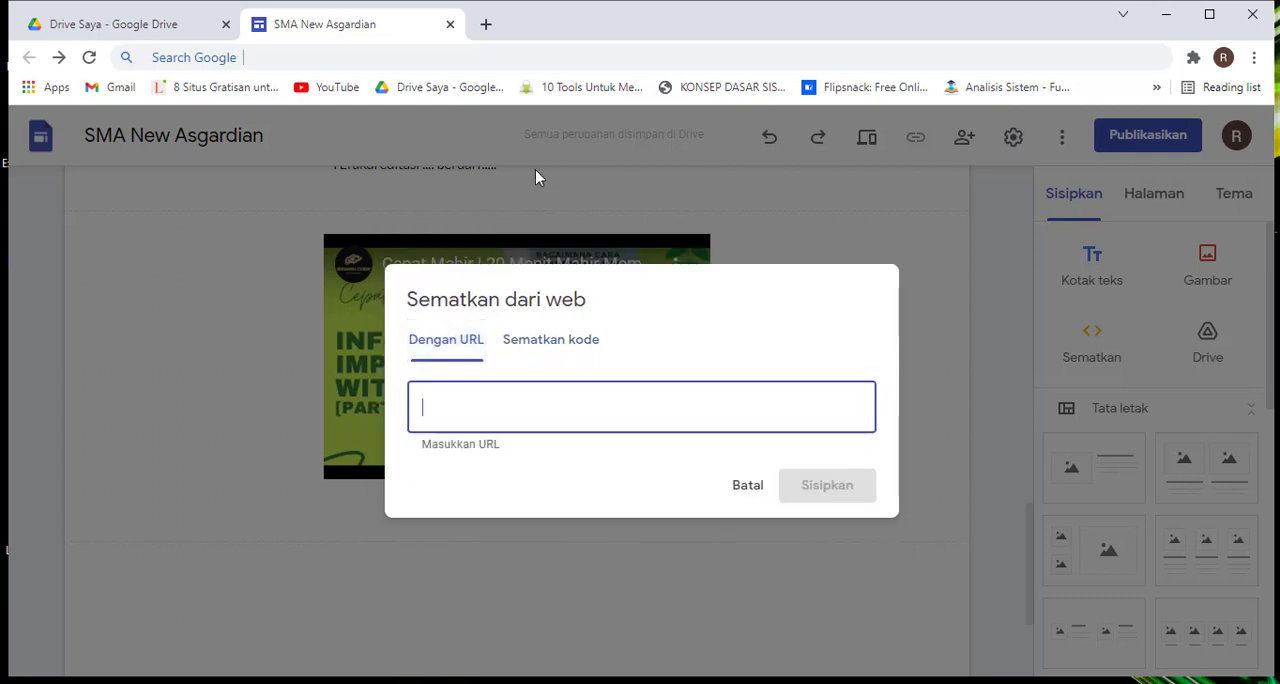
Search Google for "mandalika lombok" in a new browser tab and browse the results for a page to embed
{"action": "left_click", "coordinate": [486, 24]}
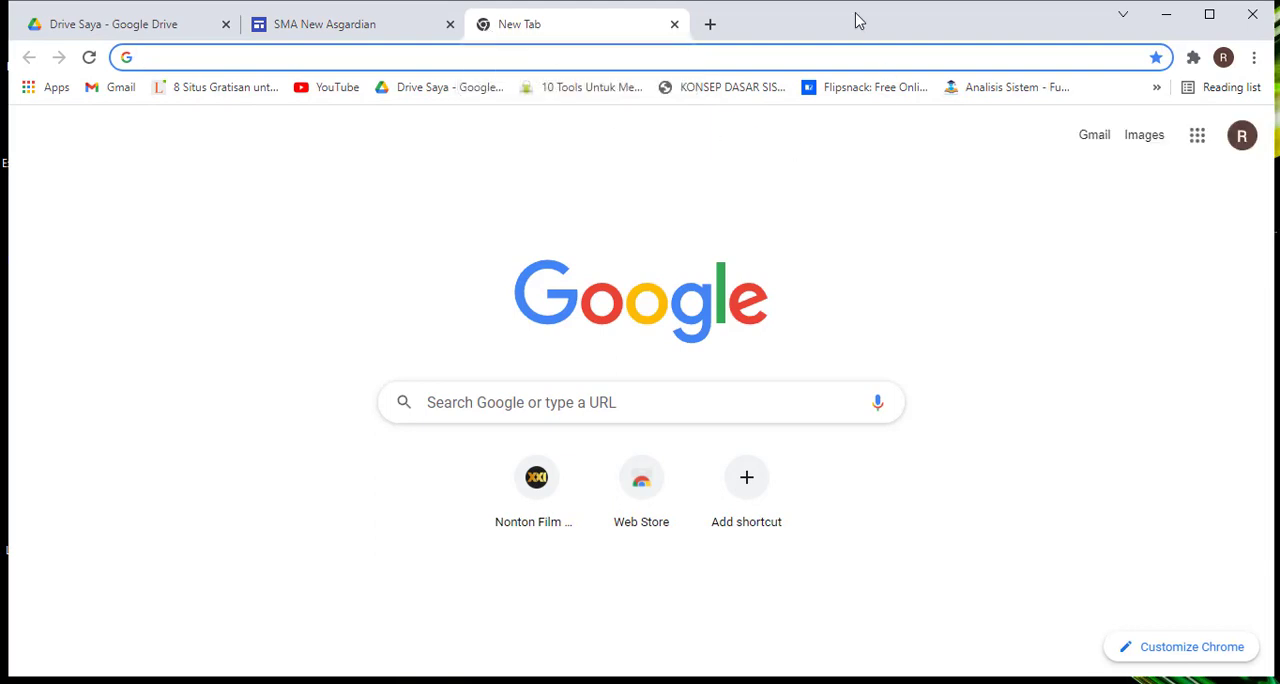
{"action": "type", "text": "mar"}
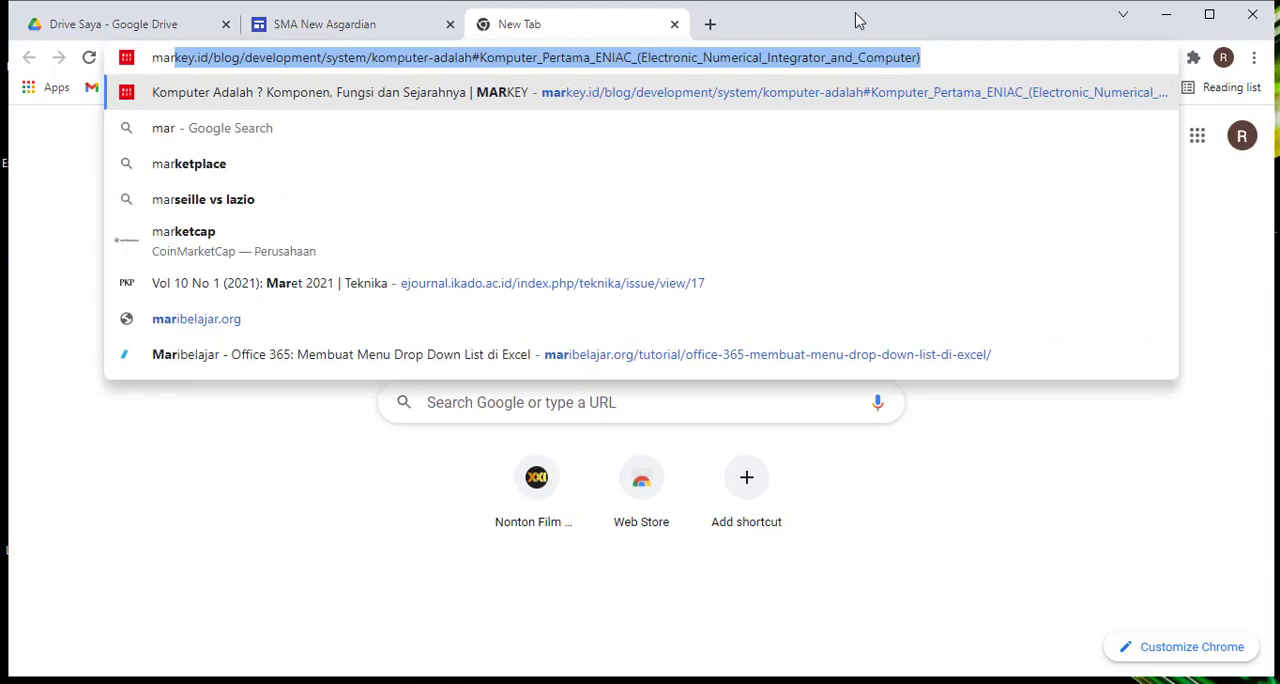
{"action": "key", "text": "BackSpace"}
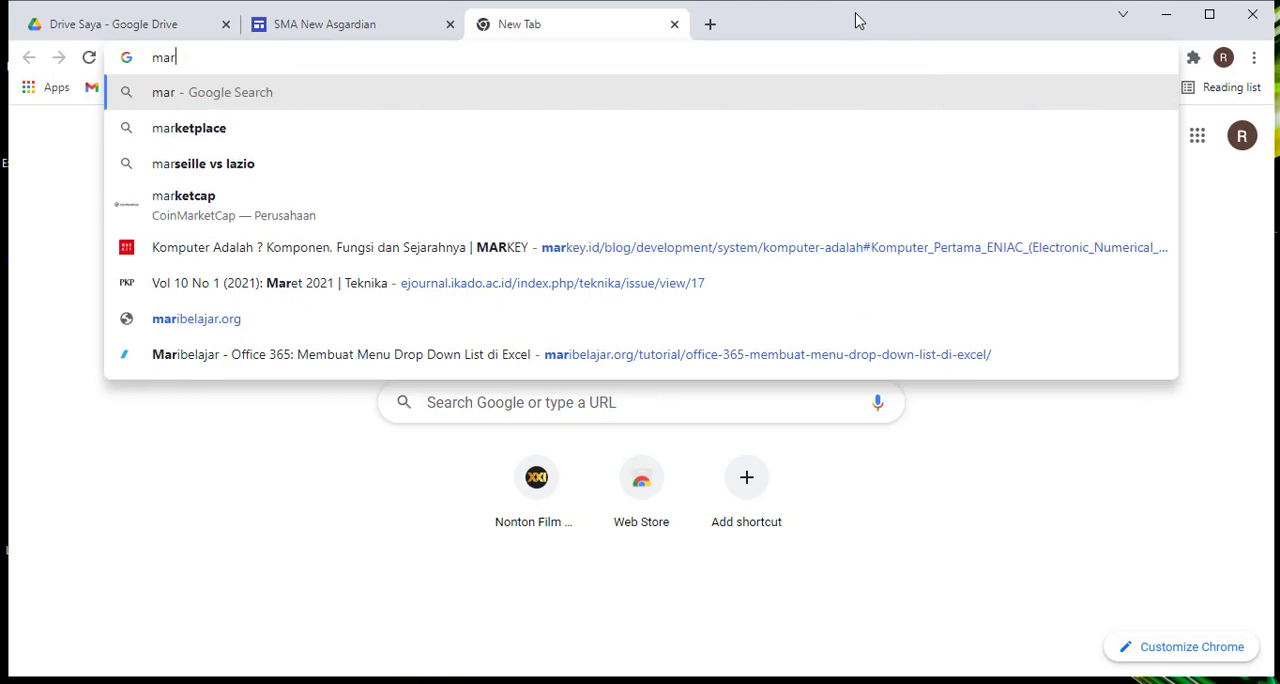
{"action": "key", "text": "BackSpace"}
{"action": "type", "text": "ndaliki"}
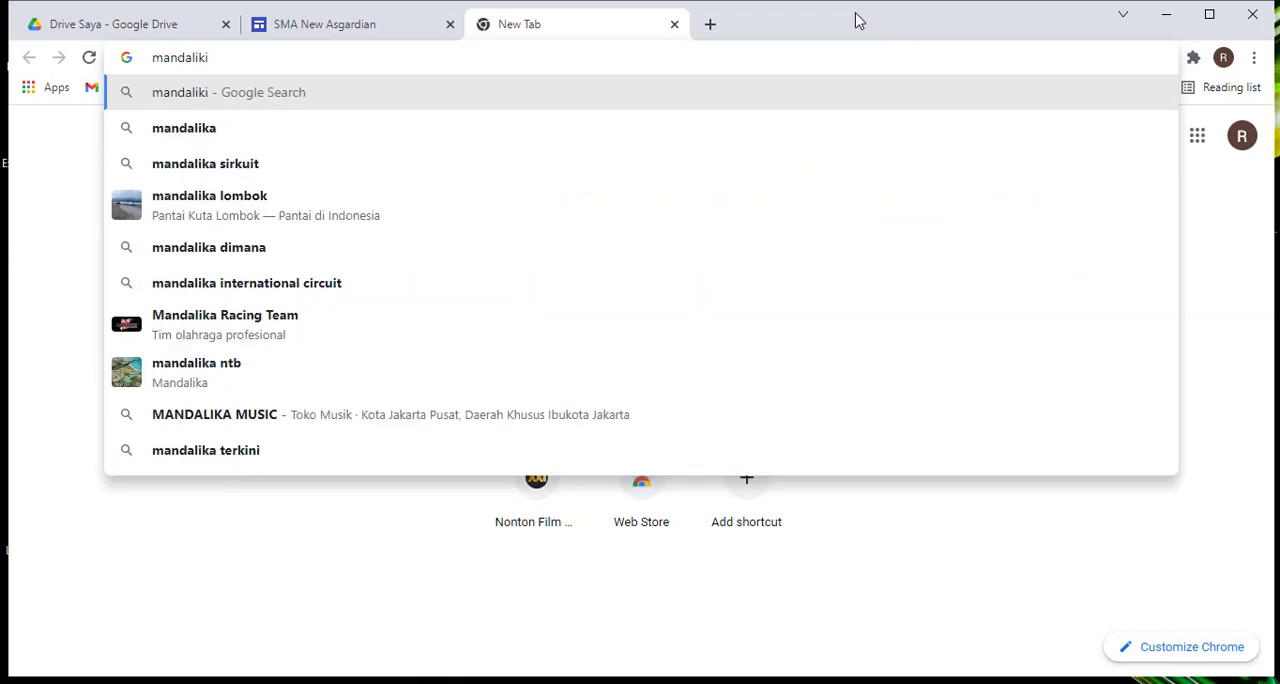
{"action": "left_click", "coordinate": [463, 220]}
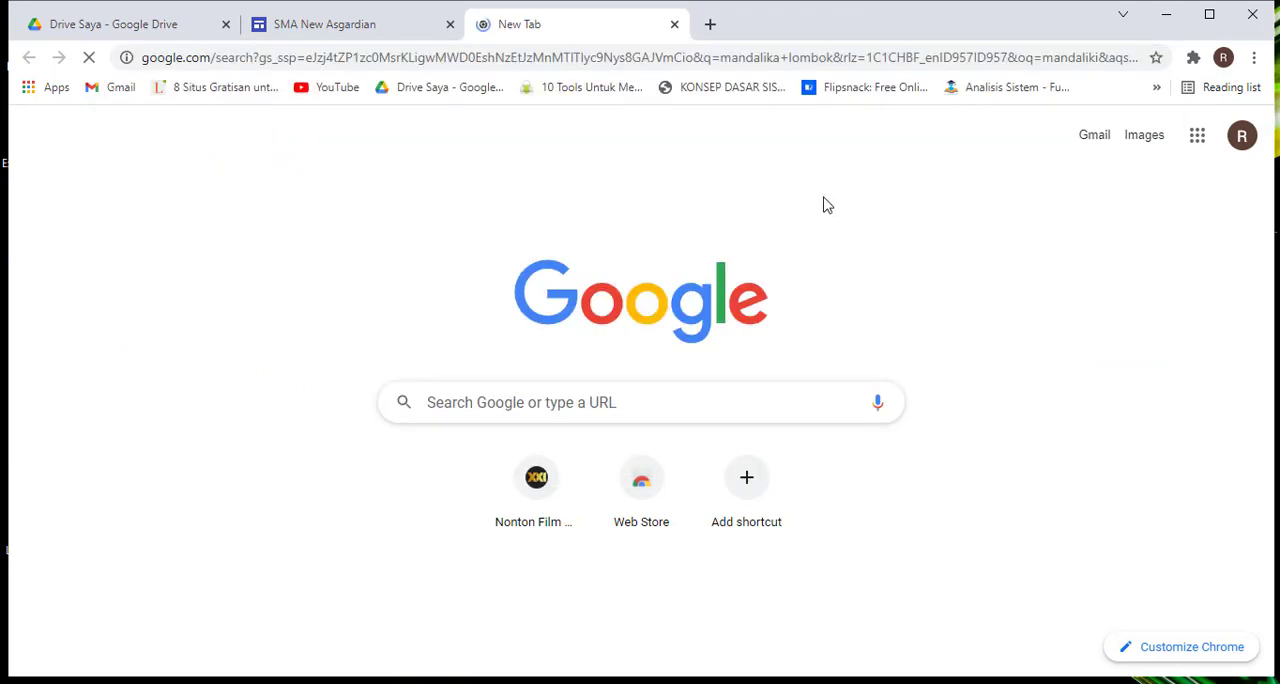
{"action": "scroll", "coordinate": [658, 274], "scroll_direction": "down", "scroll_amount": 4}
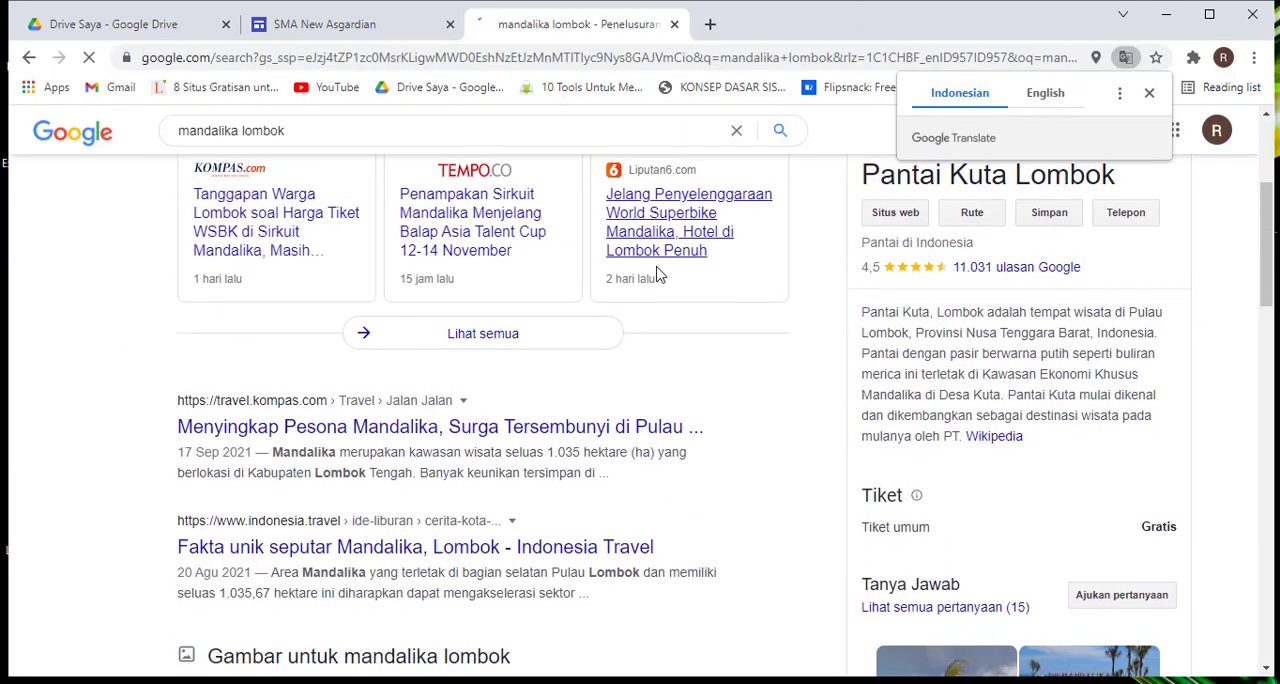
{"action": "scroll", "coordinate": [658, 274], "scroll_direction": "down", "scroll_amount": 1}
{"action": "scroll", "coordinate": [658, 274], "scroll_direction": "up", "scroll_amount": 3}
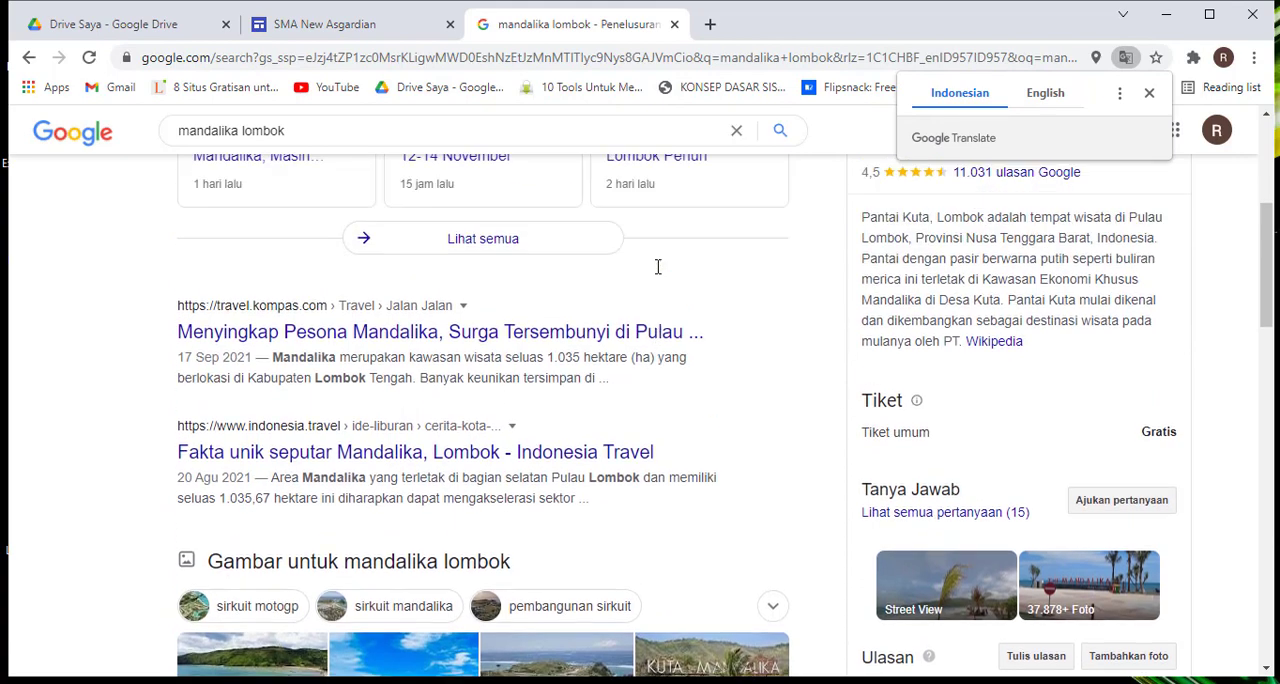
Search Google for "sirkuti mandalika street circuit" in place of the previous query
{"action": "scroll", "coordinate": [945, 272], "scroll_direction": "up", "scroll_amount": 2}
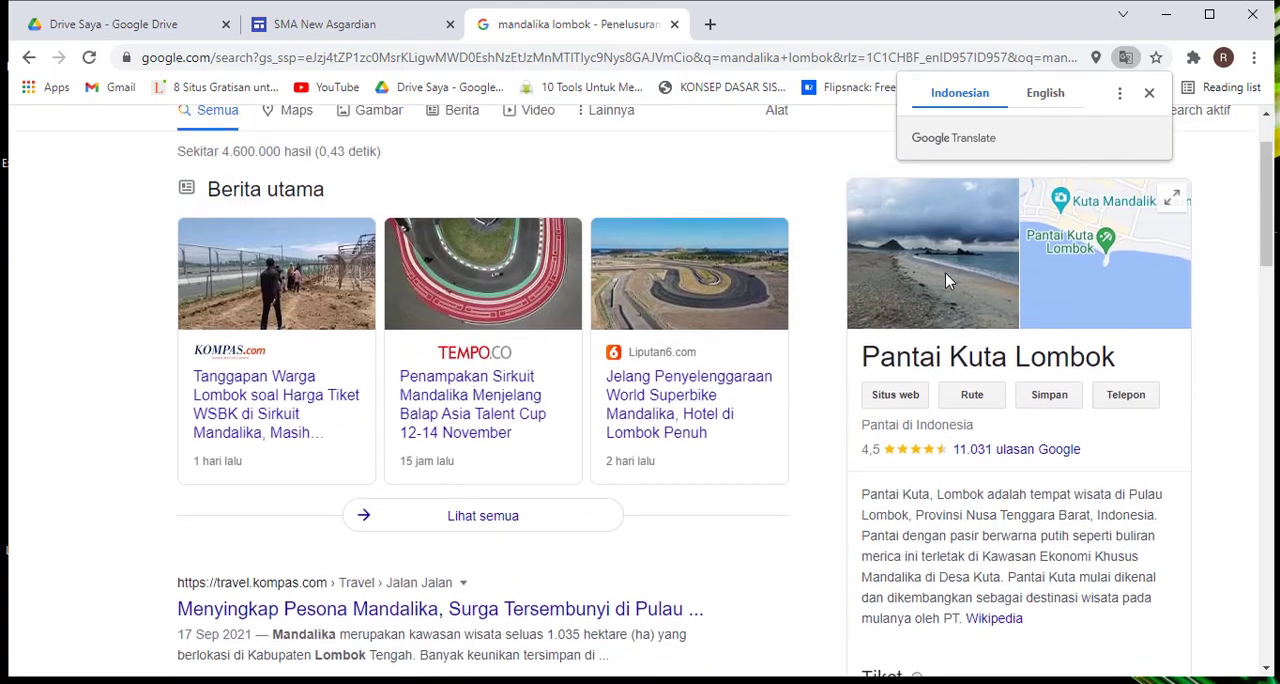
{"action": "scroll", "coordinate": [394, 194], "scroll_direction": "up", "scroll_amount": 1}
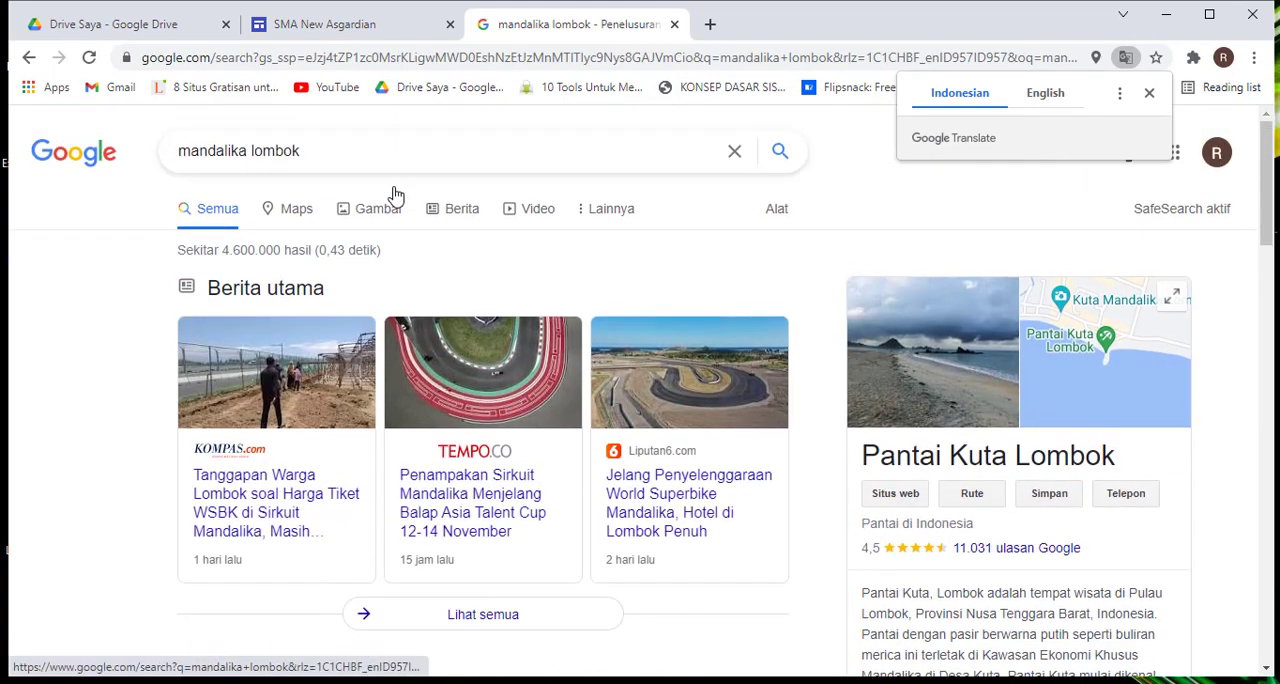
{"action": "triple_click", "coordinate": [204, 151]}
{"action": "type", "text": "sirku"}
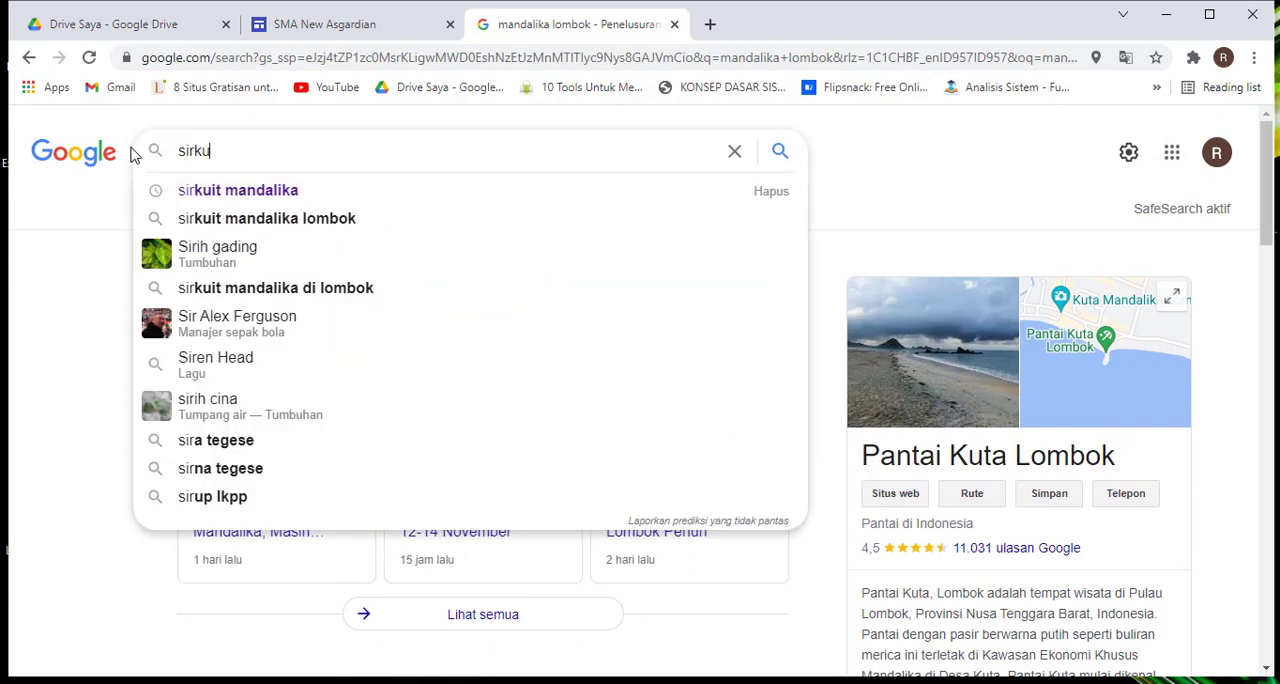
{"action": "type", "text": "ti madnali"}
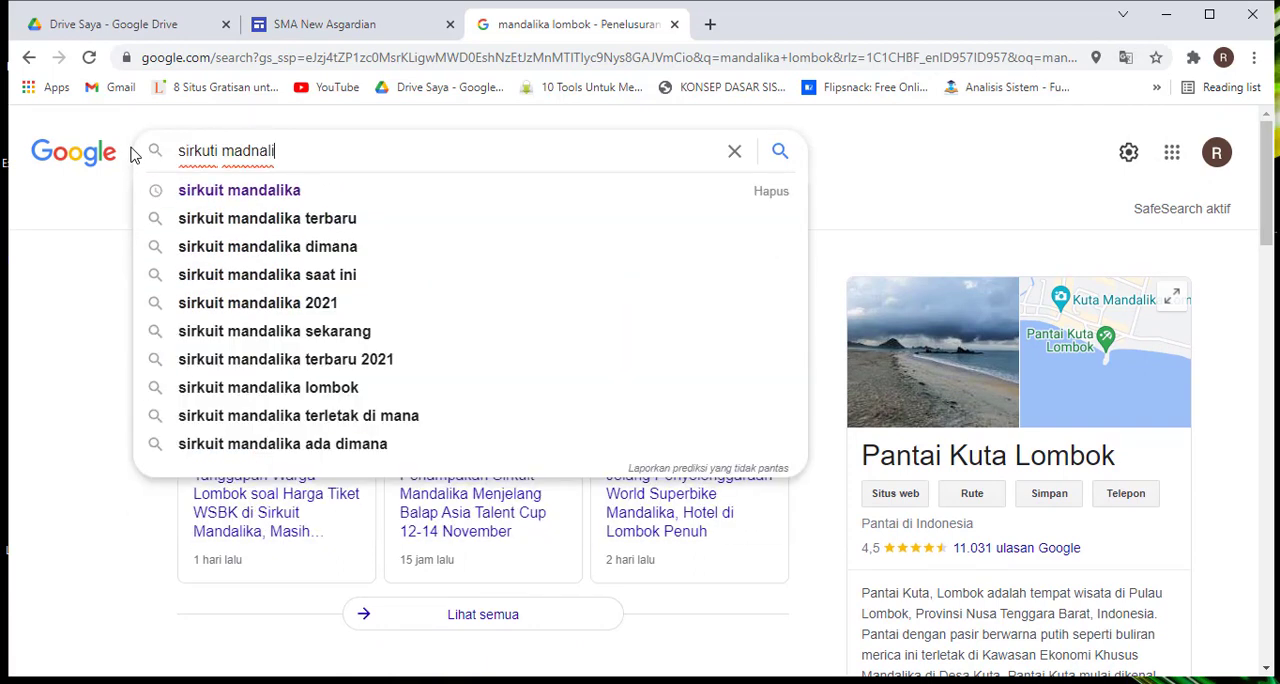
{"action": "key", "text": "BackSpace"}
{"action": "key", "text": "BackSpace"}
{"action": "key", "text": "BackSpace"}
{"action": "key", "text": "BackSpace"}
{"action": "key", "text": "BackSpace"}
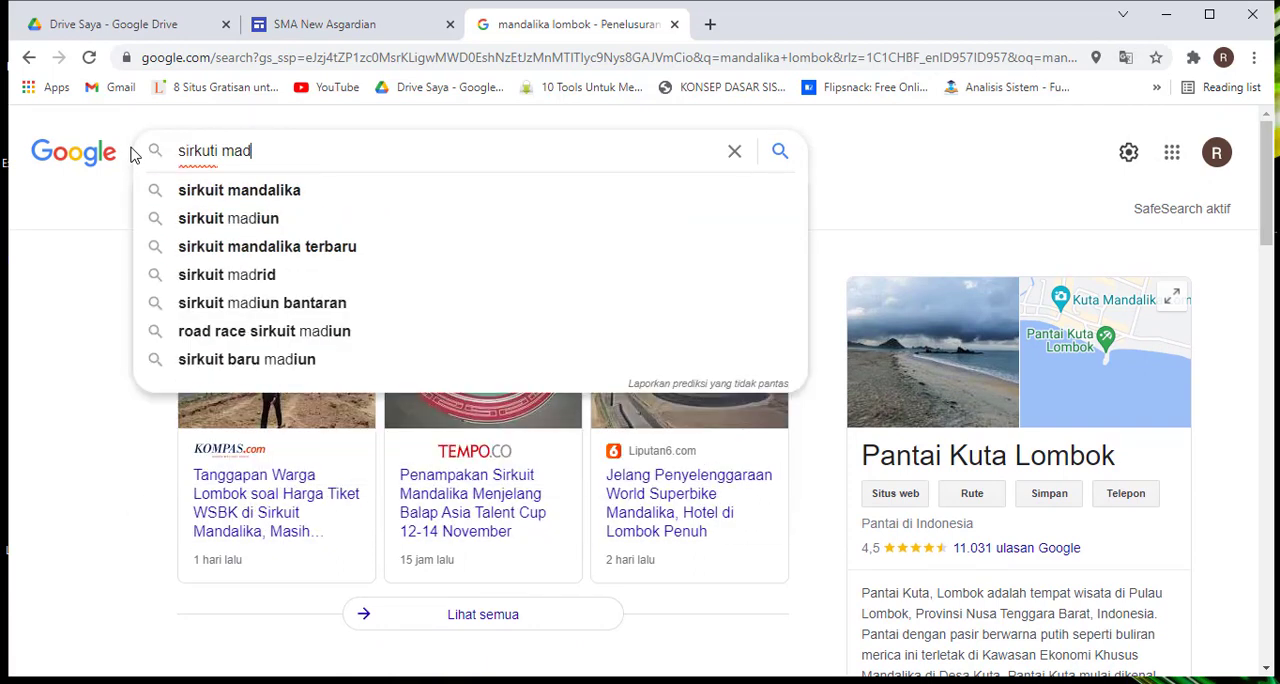
{"action": "type", "text": "ndalika"}
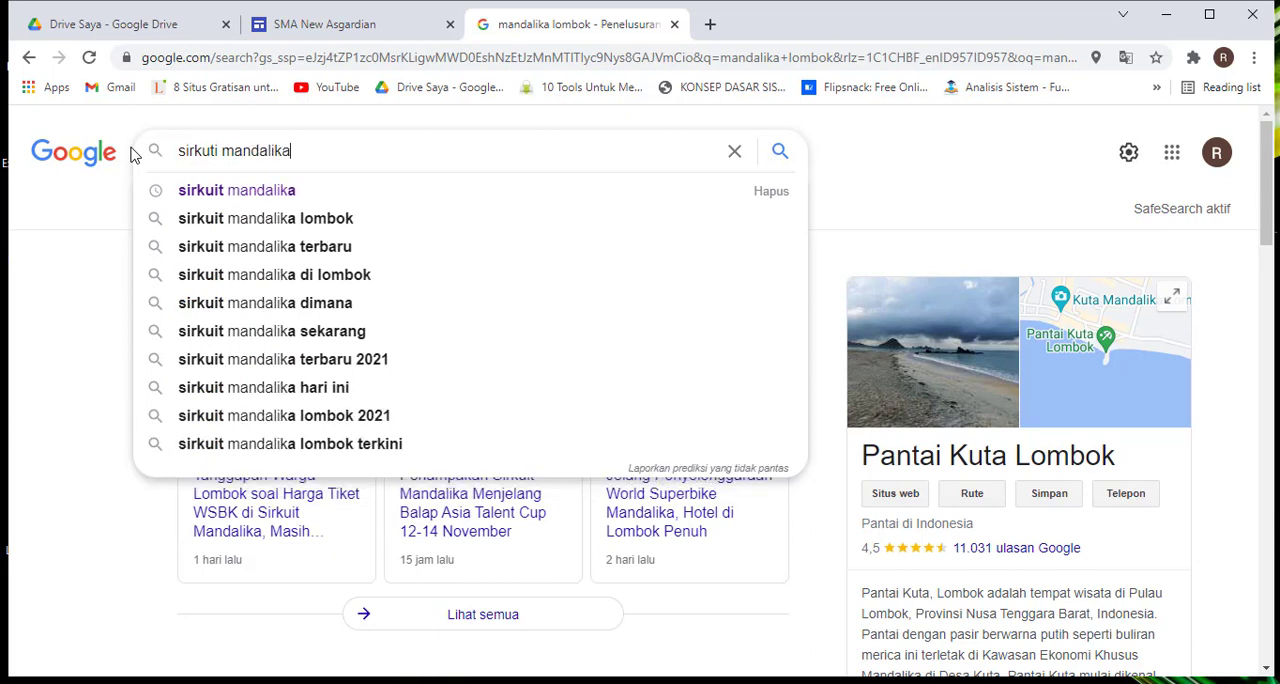
{"action": "type", "text": " st"}
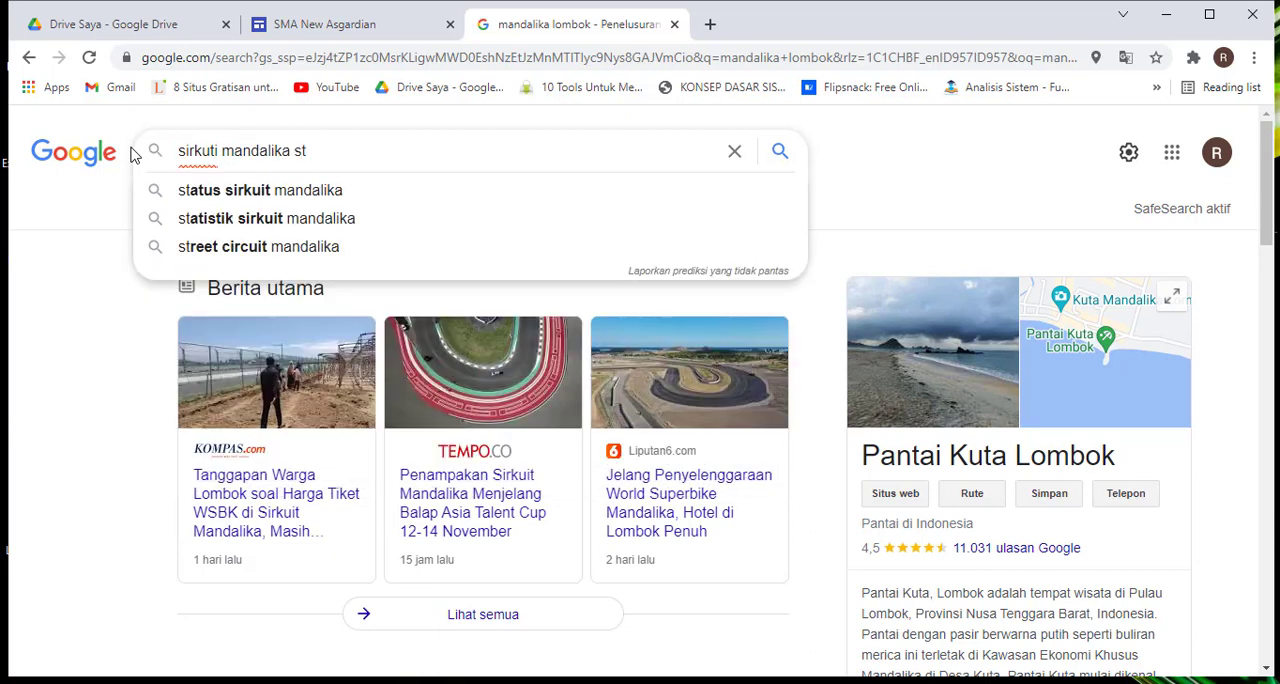
{"action": "type", "text": "reet s"}
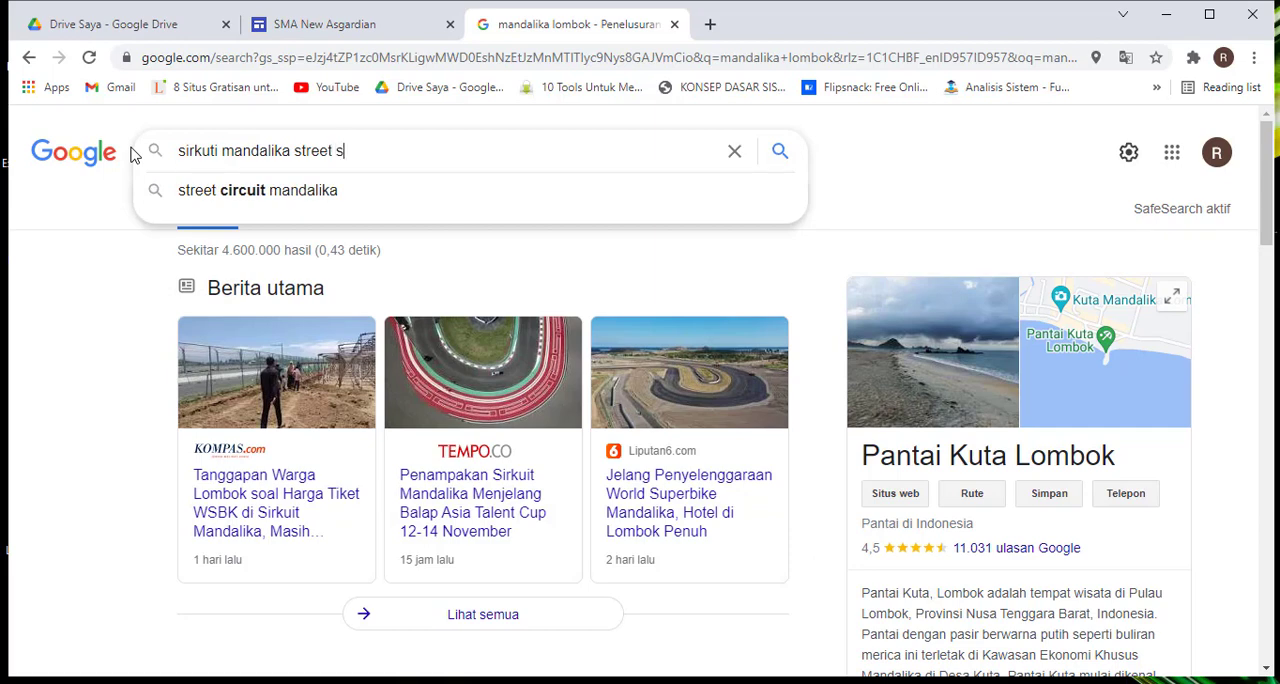
{"action": "type", "text": "irkui"}
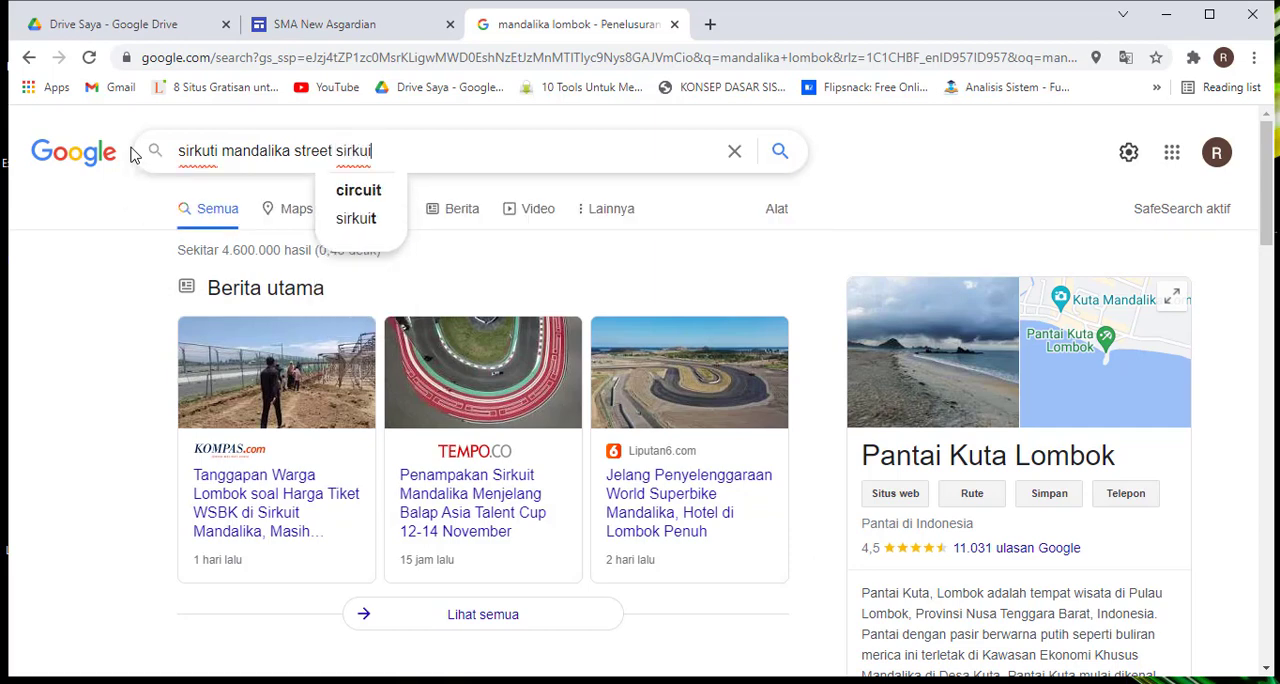
{"action": "key", "text": "Down"}
{"action": "key", "text": "Return"}
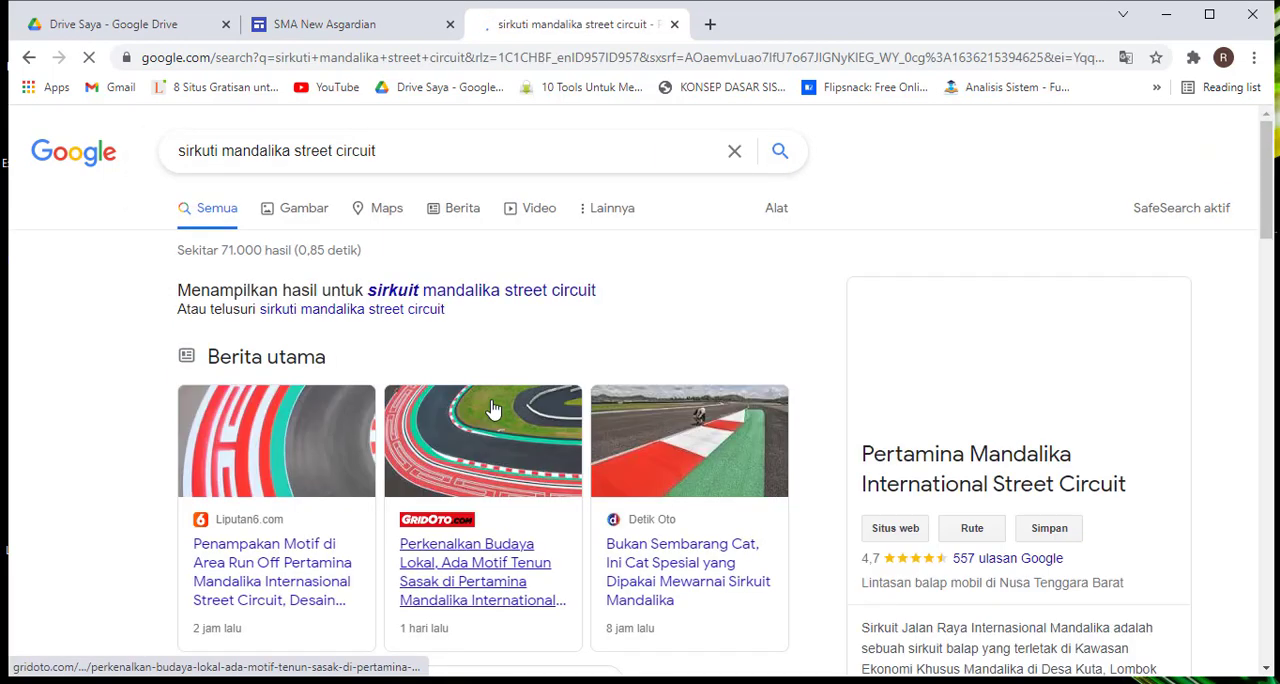
Open the official website of the Pertamina Mandalika International Street Circuit from the search results and copy its address
{"action": "scroll", "coordinate": [880, 430], "scroll_direction": "down", "scroll_amount": 1}
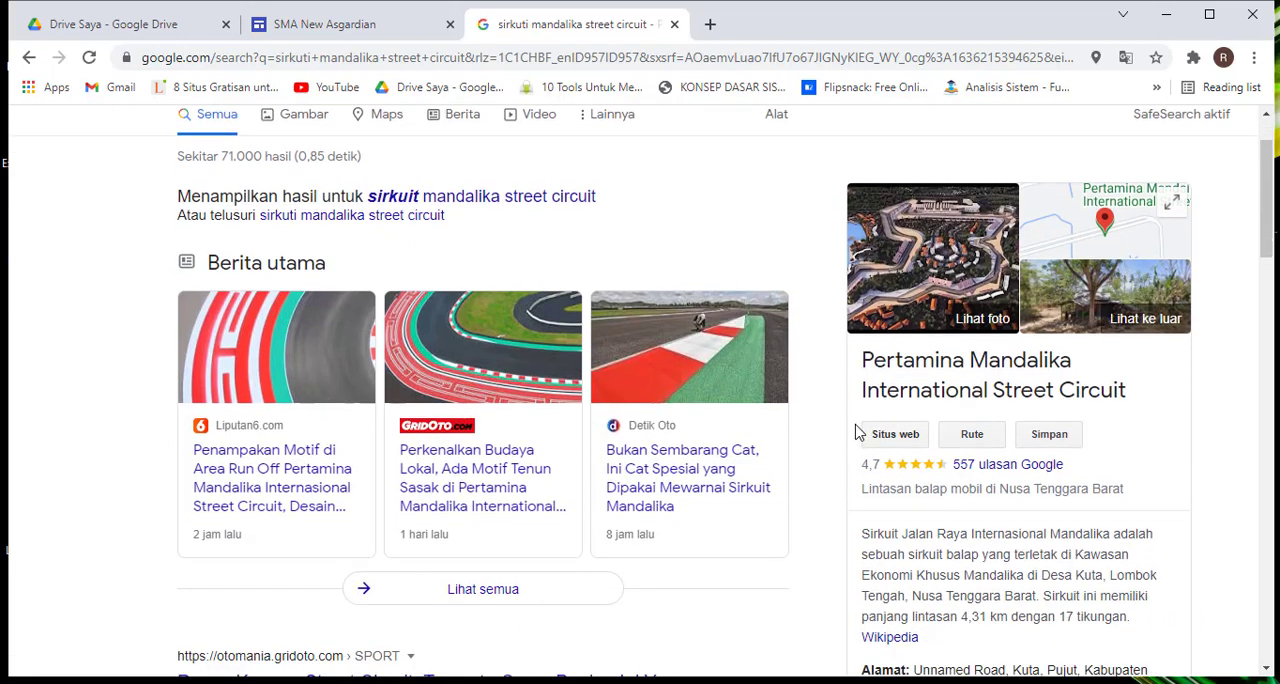
{"action": "left_click", "coordinate": [895, 440]}
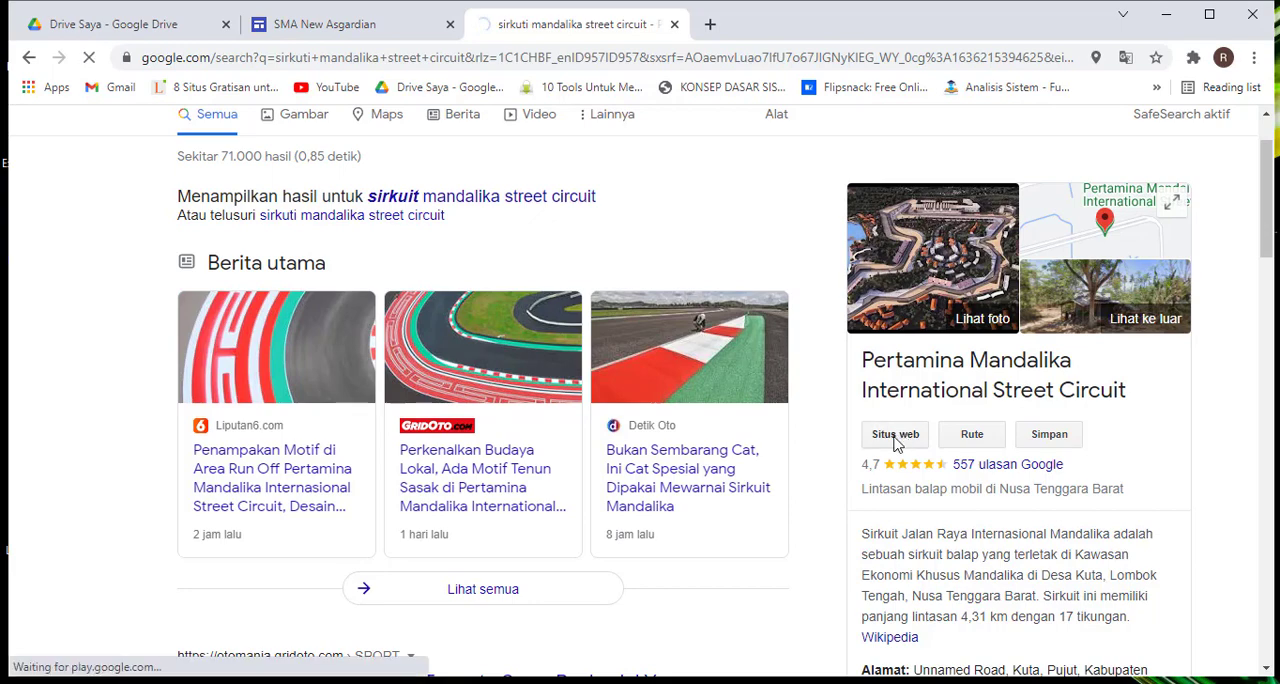
{"action": "scroll", "coordinate": [896, 443], "scroll_direction": "down", "scroll_amount": 3}
{"action": "scroll", "coordinate": [896, 443], "scroll_direction": "up", "scroll_amount": 4}
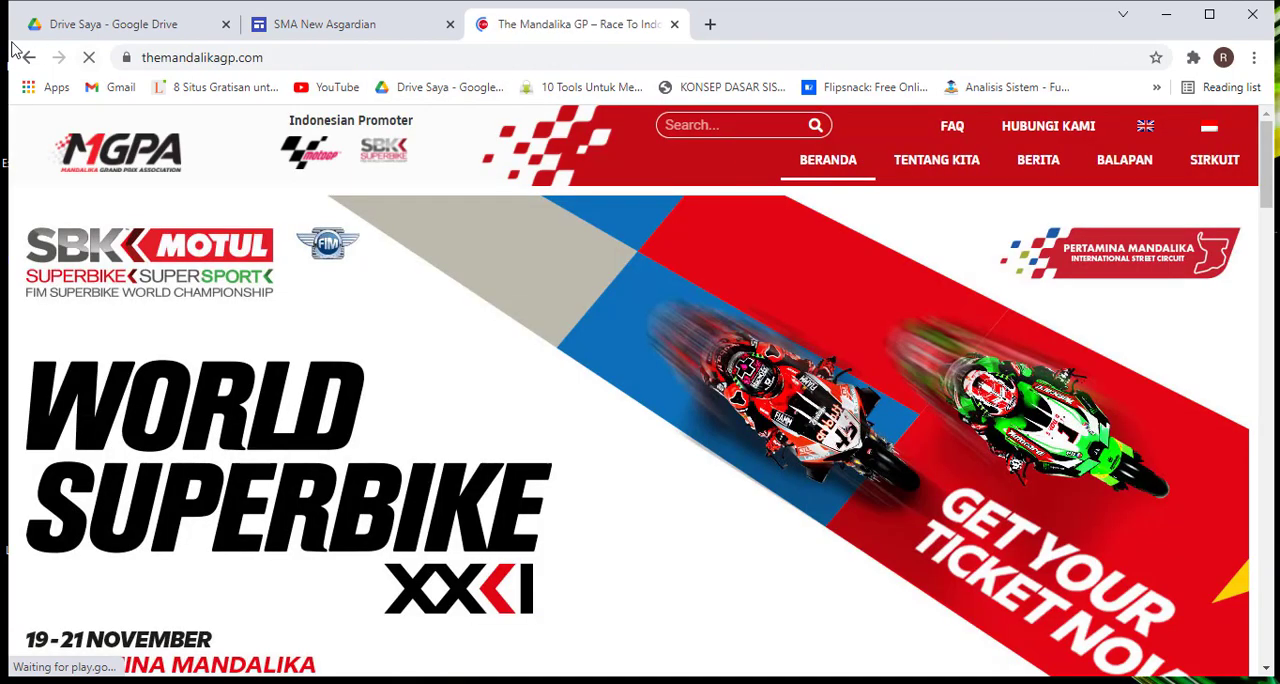
{"action": "left_click", "coordinate": [342, 60]}
{"action": "key", "text": "ctrl+c"}
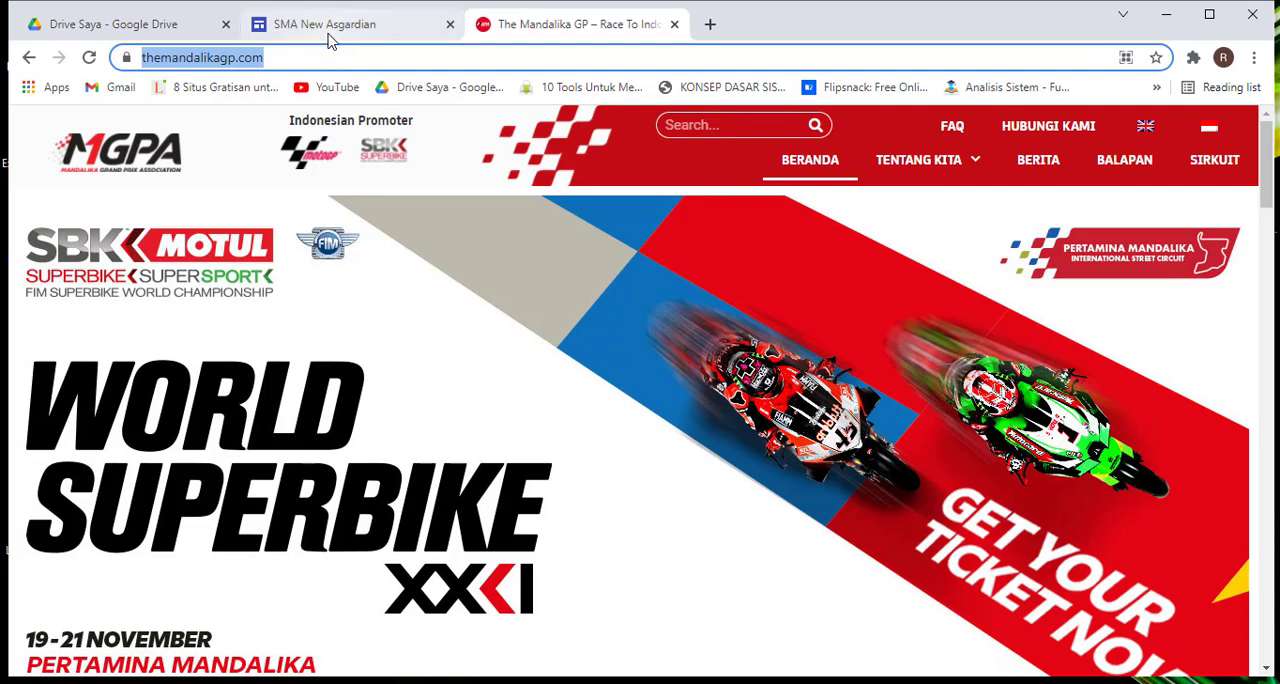
{"action": "left_click", "coordinate": [331, 36]}
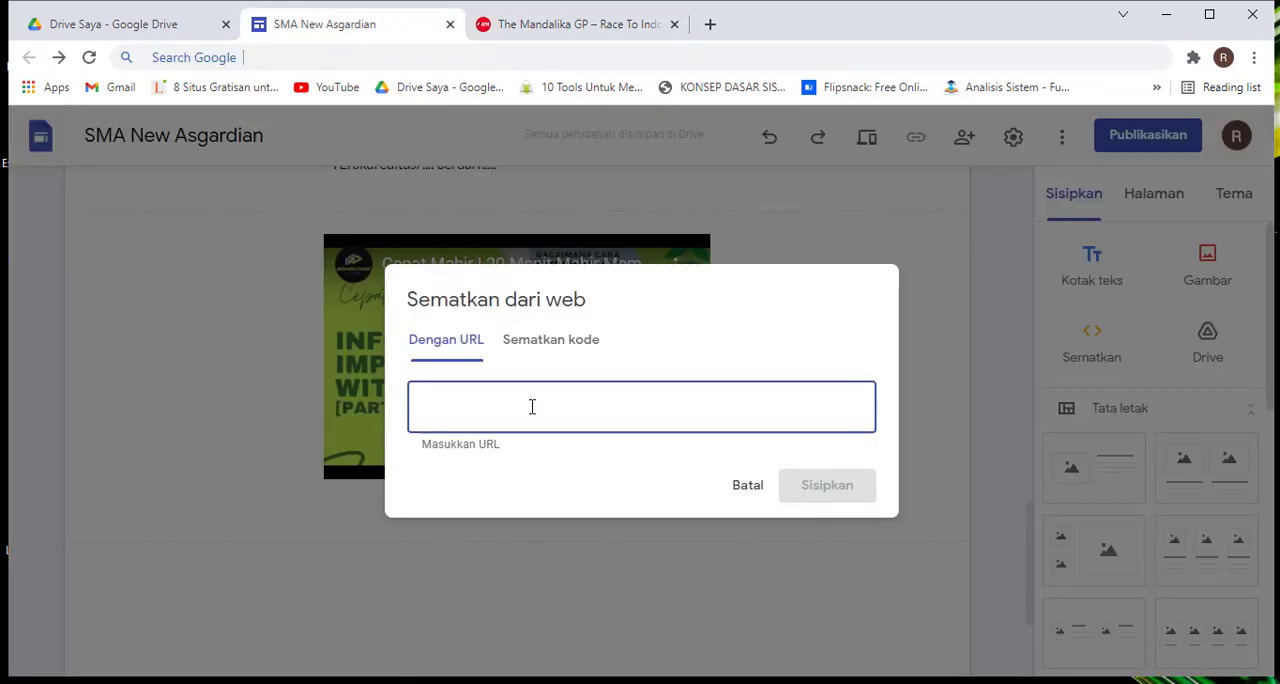
{"action": "key", "text": "ctrl+v"}
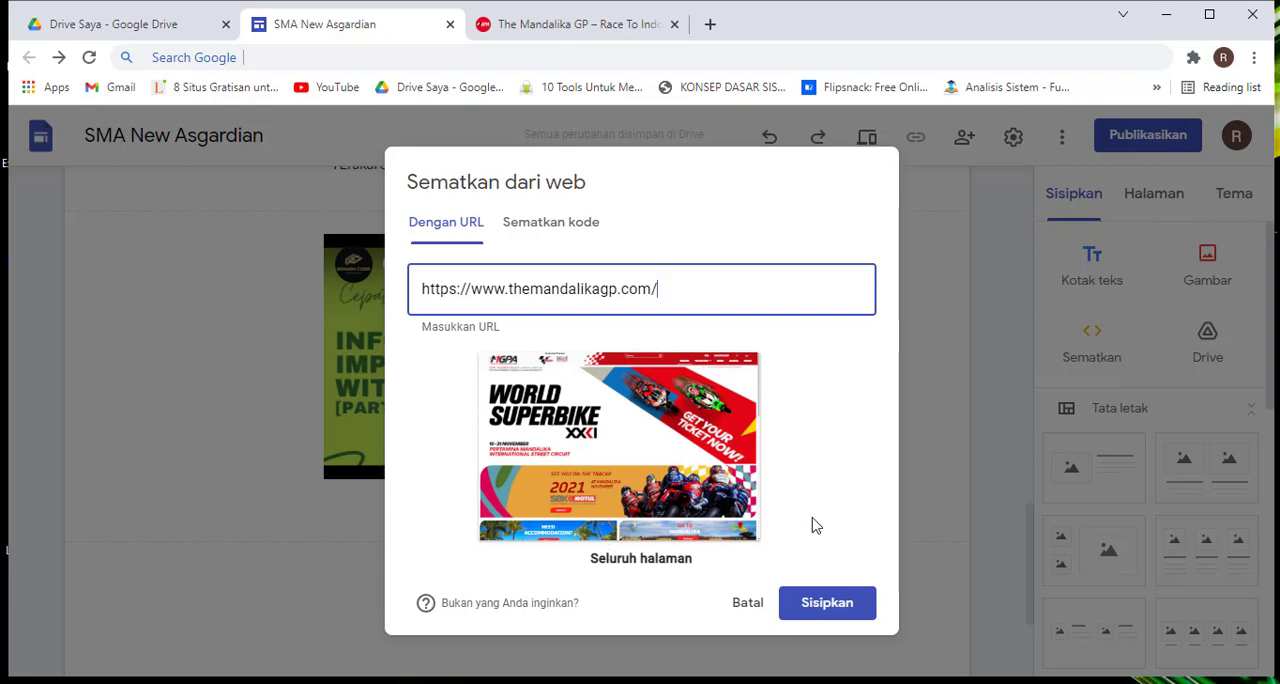
{"action": "left_click", "coordinate": [830, 605]}
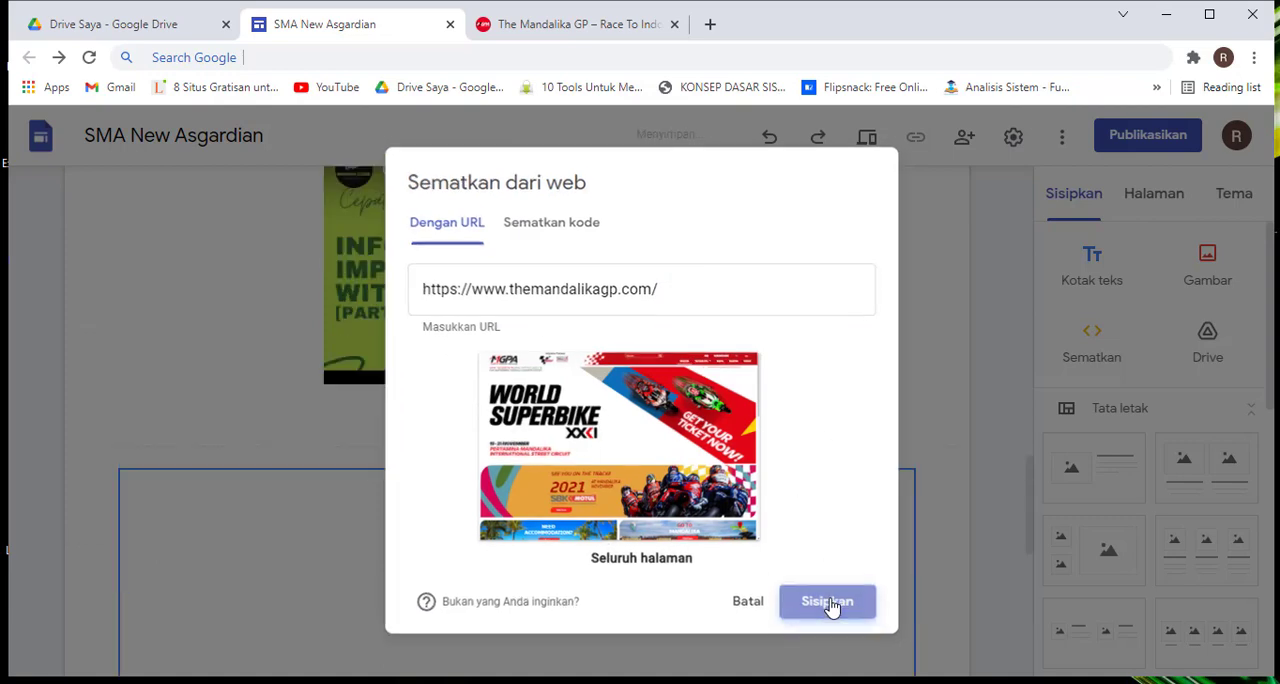
{"action": "scroll", "coordinate": [955, 362], "scroll_direction": "down", "scroll_amount": 3}
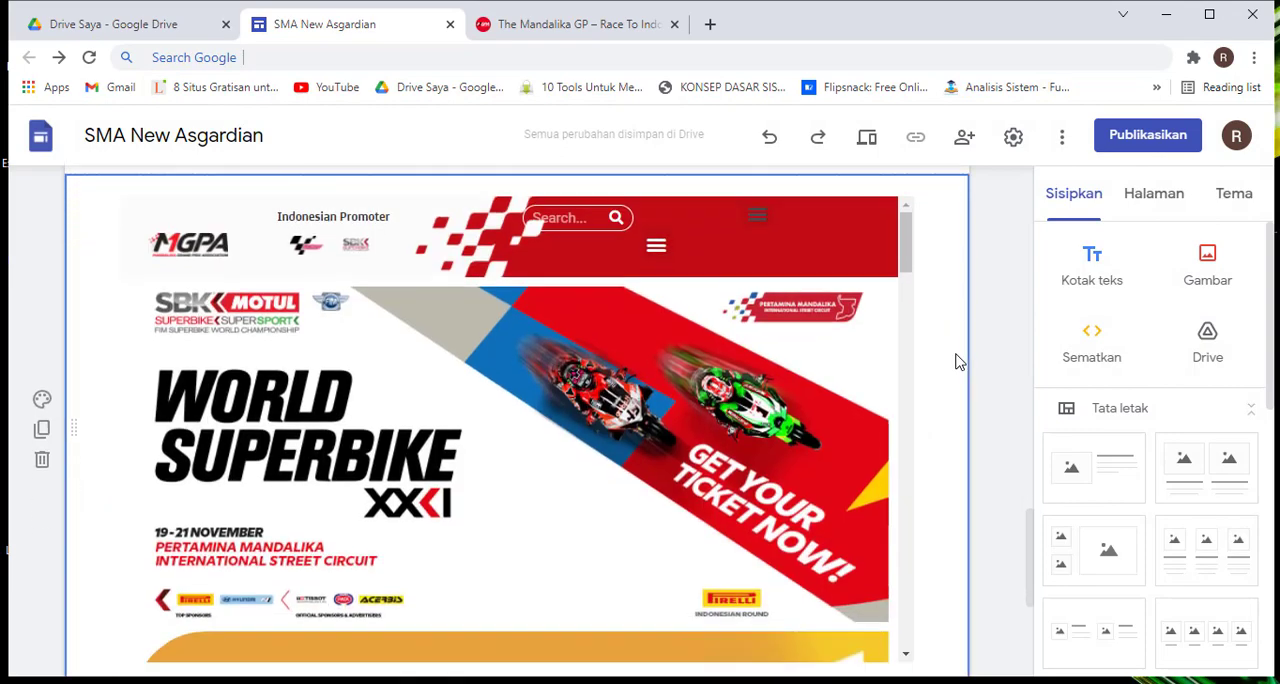
Examine the embedded Mandalika page between the video and the footer buttons, and compare it with the original website
{"action": "scroll", "coordinate": [914, 349], "scroll_direction": "up", "scroll_amount": 1}
{"action": "left_click_drag", "start_coordinate": [906, 222], "coordinate": [886, 278]}
{"action": "scroll", "coordinate": [631, 333], "scroll_direction": "up", "scroll_amount": 2}
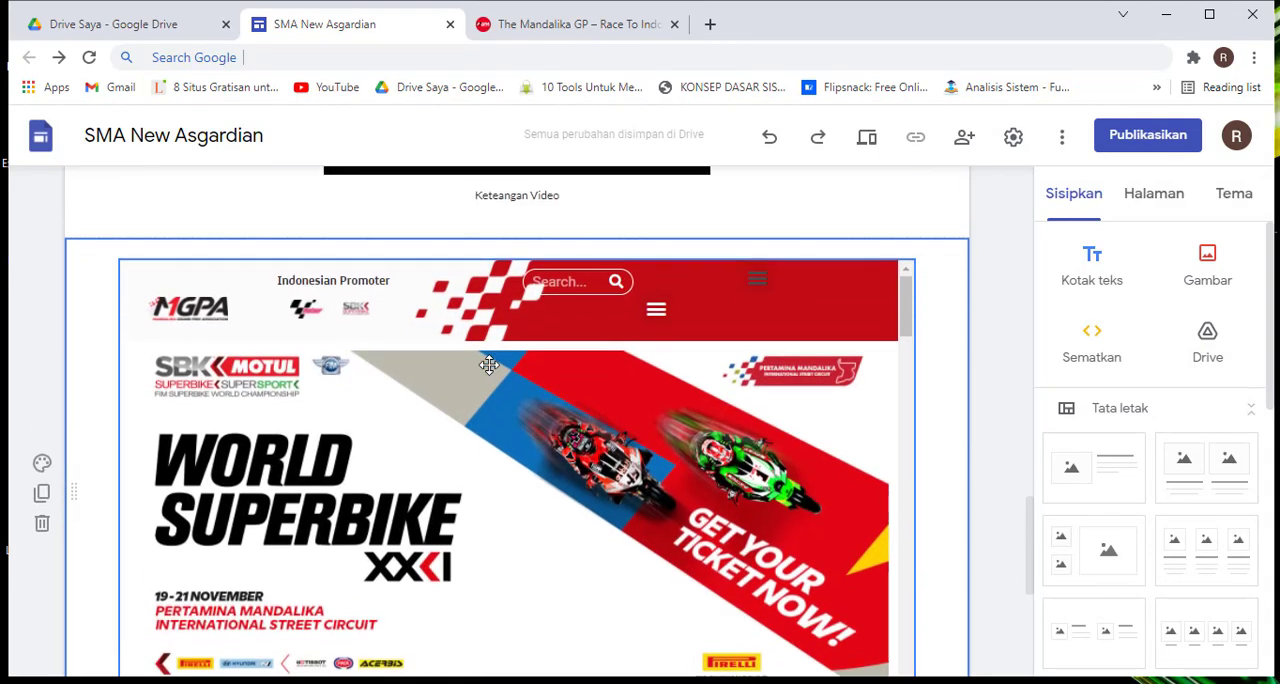
{"action": "left_click", "coordinate": [565, 25]}
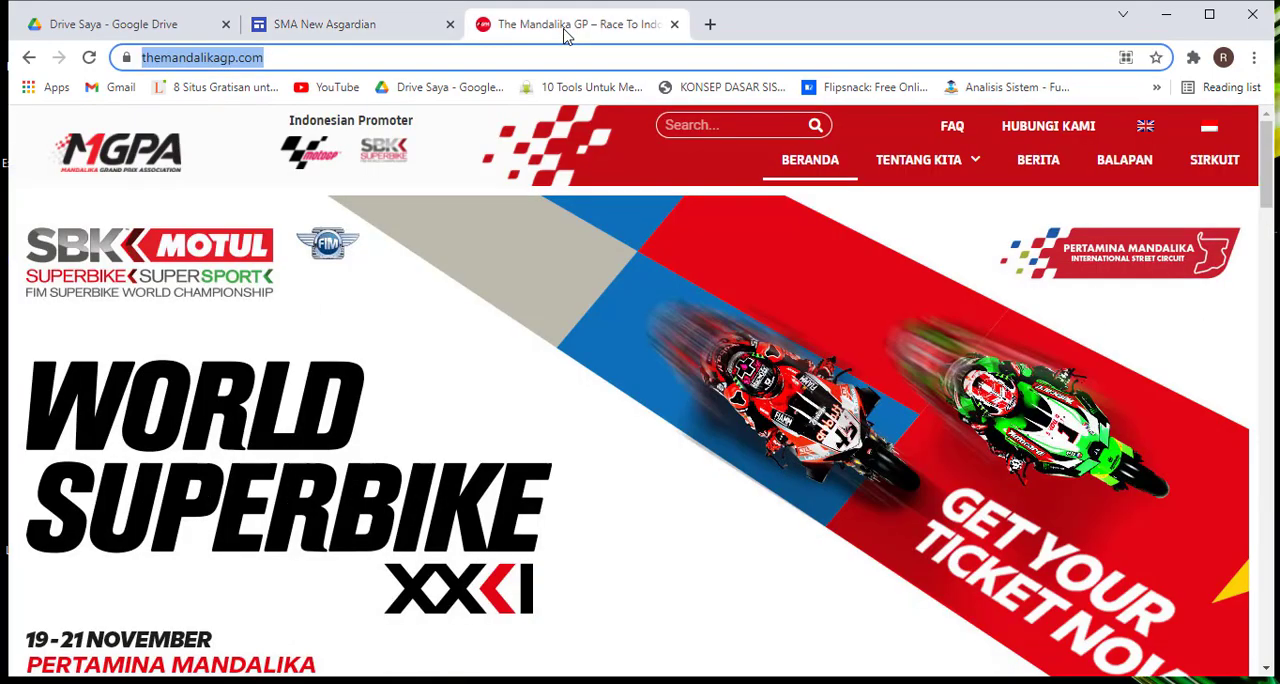
{"action": "left_click", "coordinate": [316, 34]}
{"action": "scroll", "coordinate": [829, 404], "scroll_direction": "down", "scroll_amount": 5}
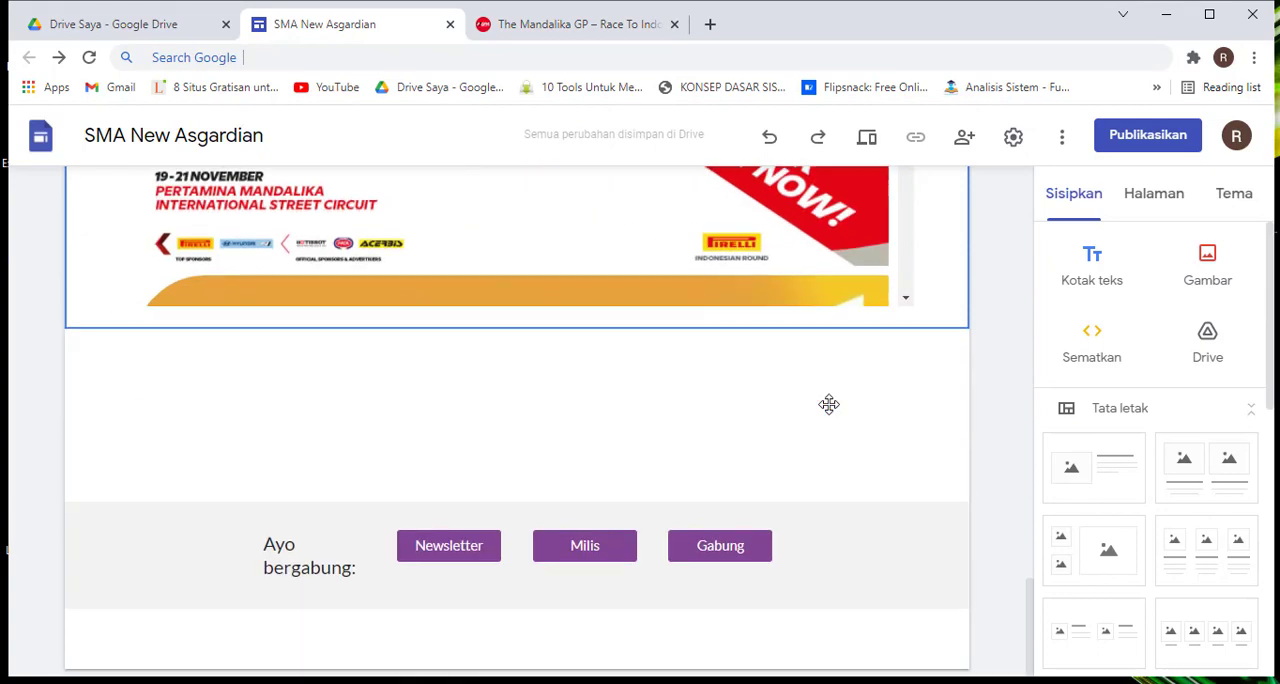
{"action": "scroll", "coordinate": [829, 404], "scroll_direction": "up", "scroll_amount": 6}
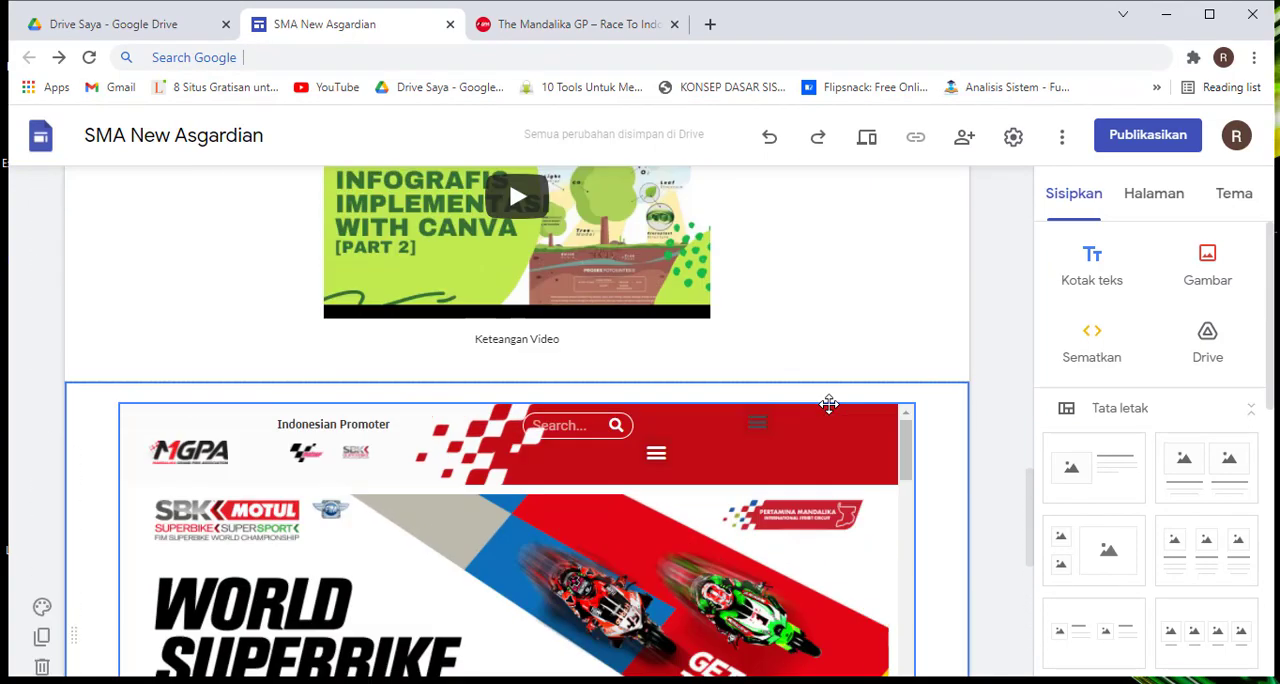
{"action": "scroll", "coordinate": [829, 404], "scroll_direction": "down", "scroll_amount": 2}
{"action": "scroll", "coordinate": [829, 404], "scroll_direction": "up", "scroll_amount": 2}
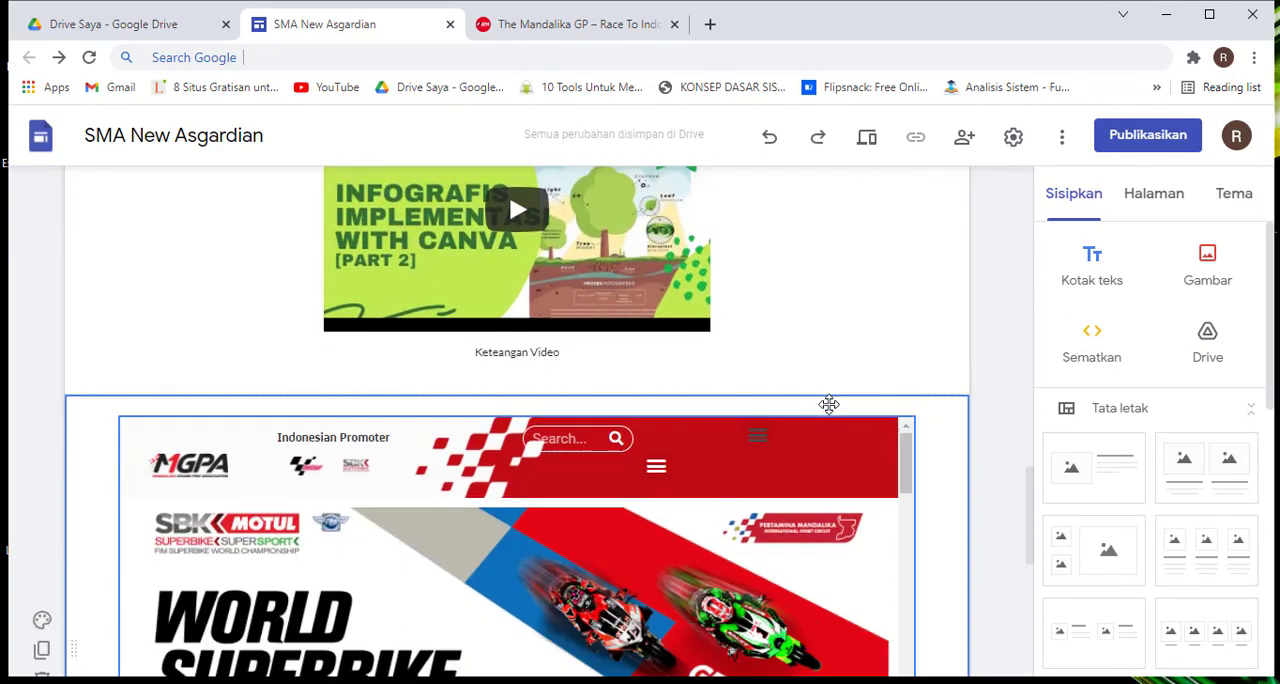
{"action": "scroll", "coordinate": [829, 404], "scroll_direction": "down", "scroll_amount": 2}
{"action": "scroll", "coordinate": [829, 404], "scroll_direction": "down", "scroll_amount": 5}
{"action": "scroll", "coordinate": [829, 404], "scroll_direction": "up", "scroll_amount": 8}
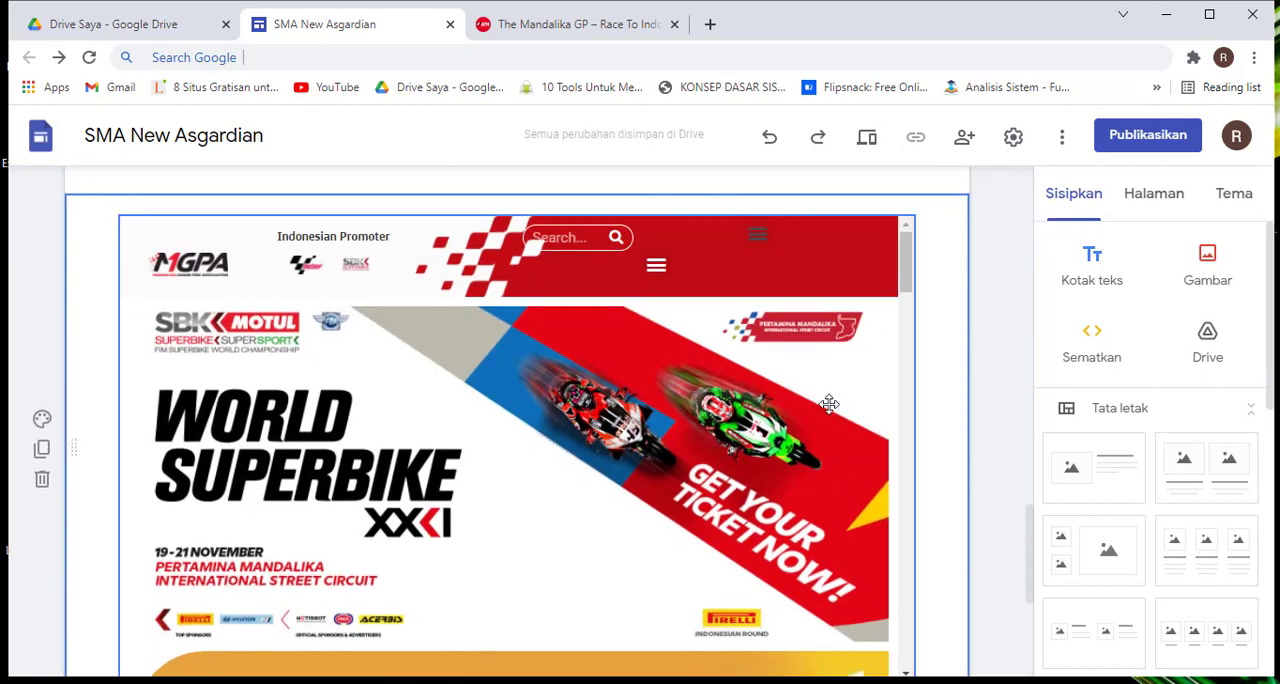
{"action": "scroll", "coordinate": [829, 404], "scroll_direction": "down", "scroll_amount": 3}
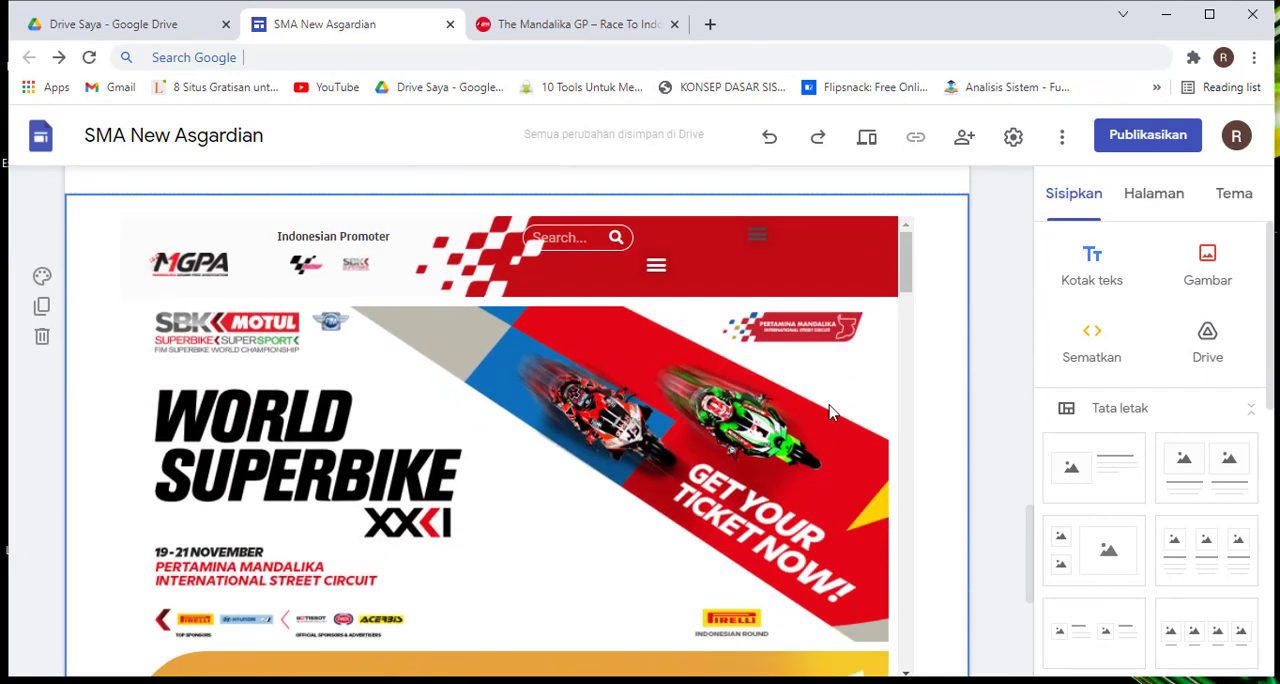
Select the embedded Mandalika page, compare it with its source website, and inspect its options for opening in a new tab and removal
{"action": "left_click", "coordinate": [630, 371]}
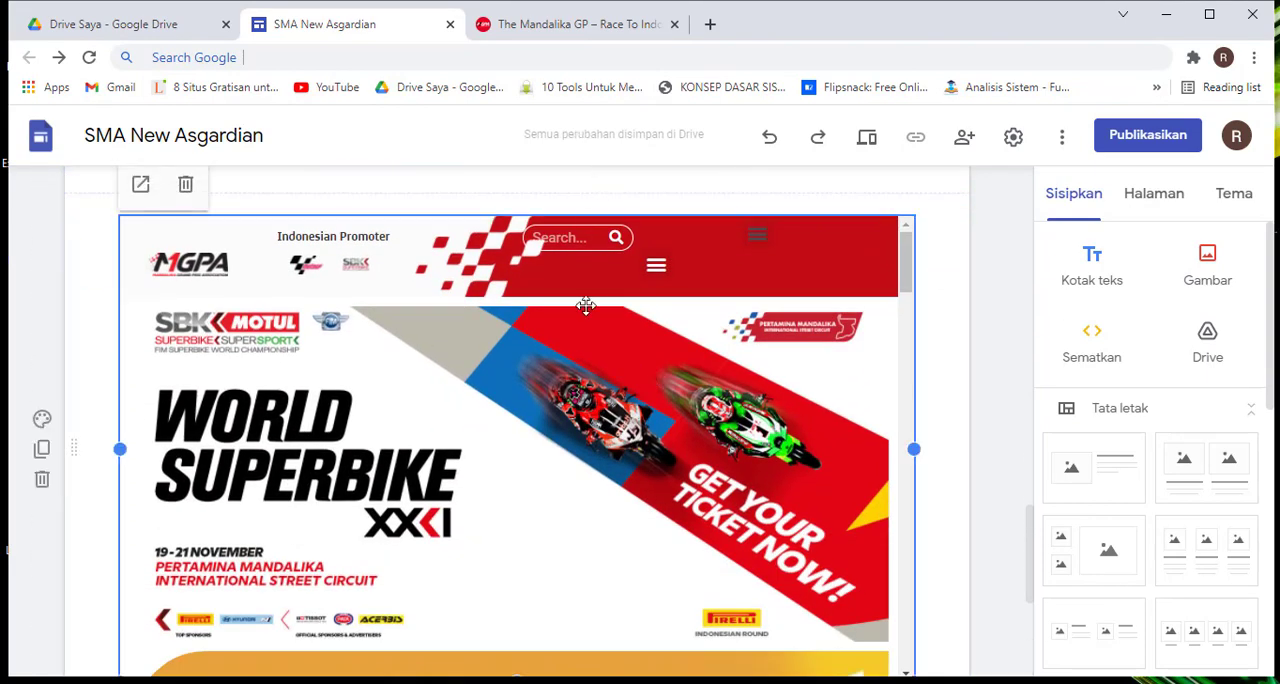
{"action": "left_click", "coordinate": [595, 27]}
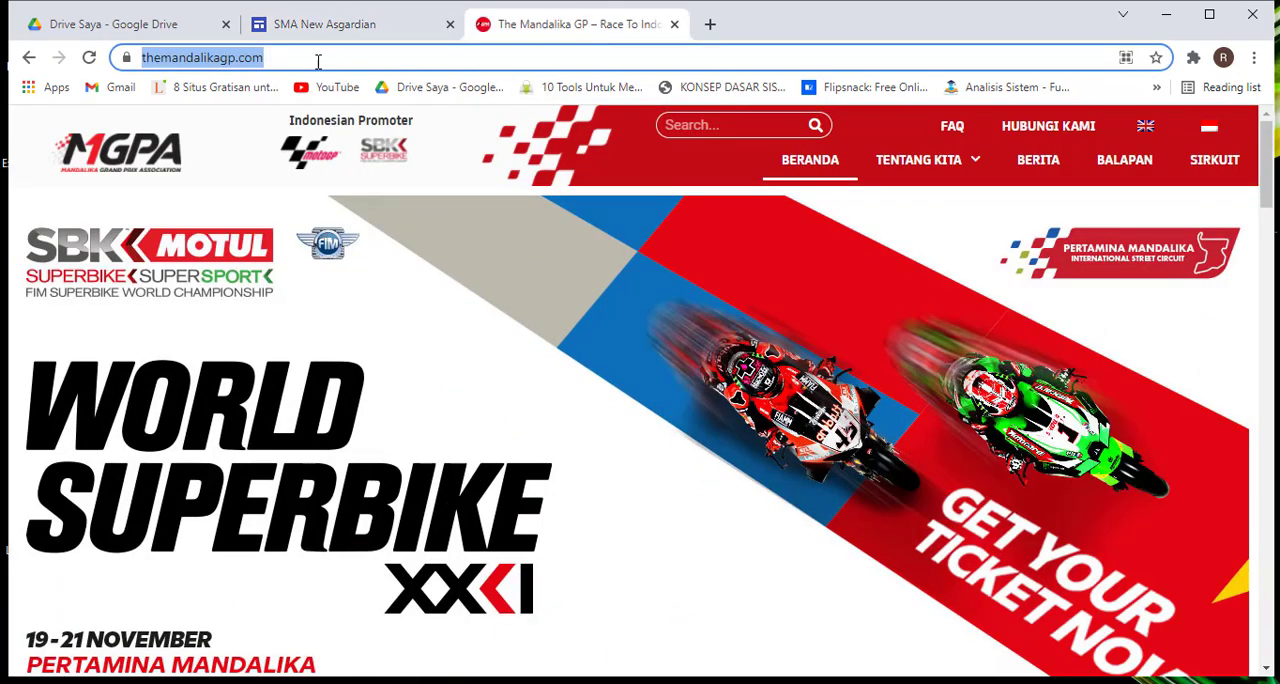
{"action": "left_click", "coordinate": [323, 24]}
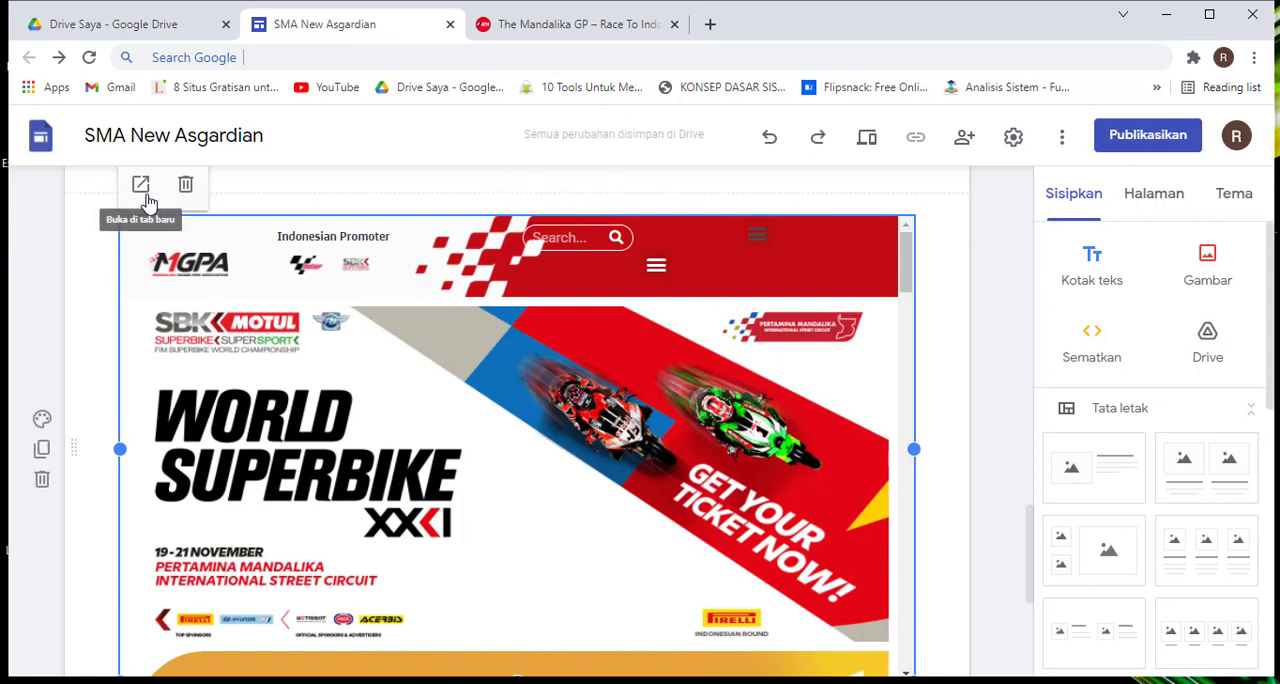
{"action": "scroll", "coordinate": [150, 210], "scroll_direction": "up", "scroll_amount": 1}
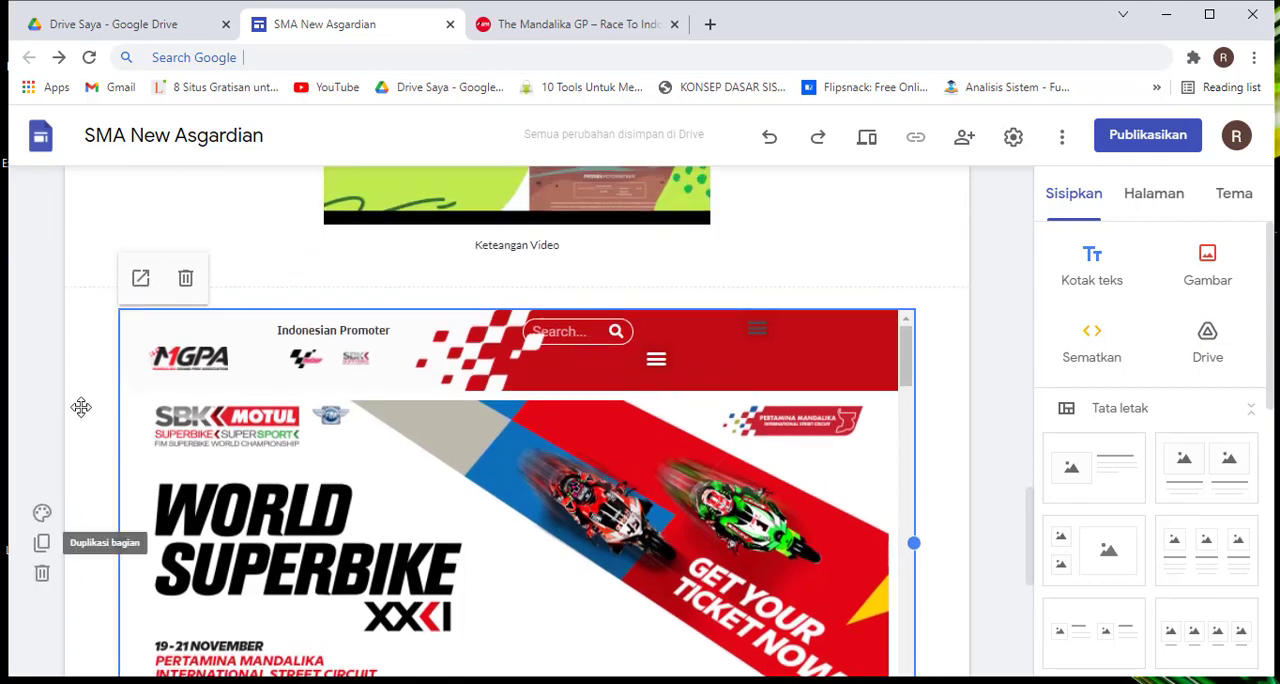
{"action": "scroll", "coordinate": [730, 295], "scroll_direction": "up", "scroll_amount": 2}
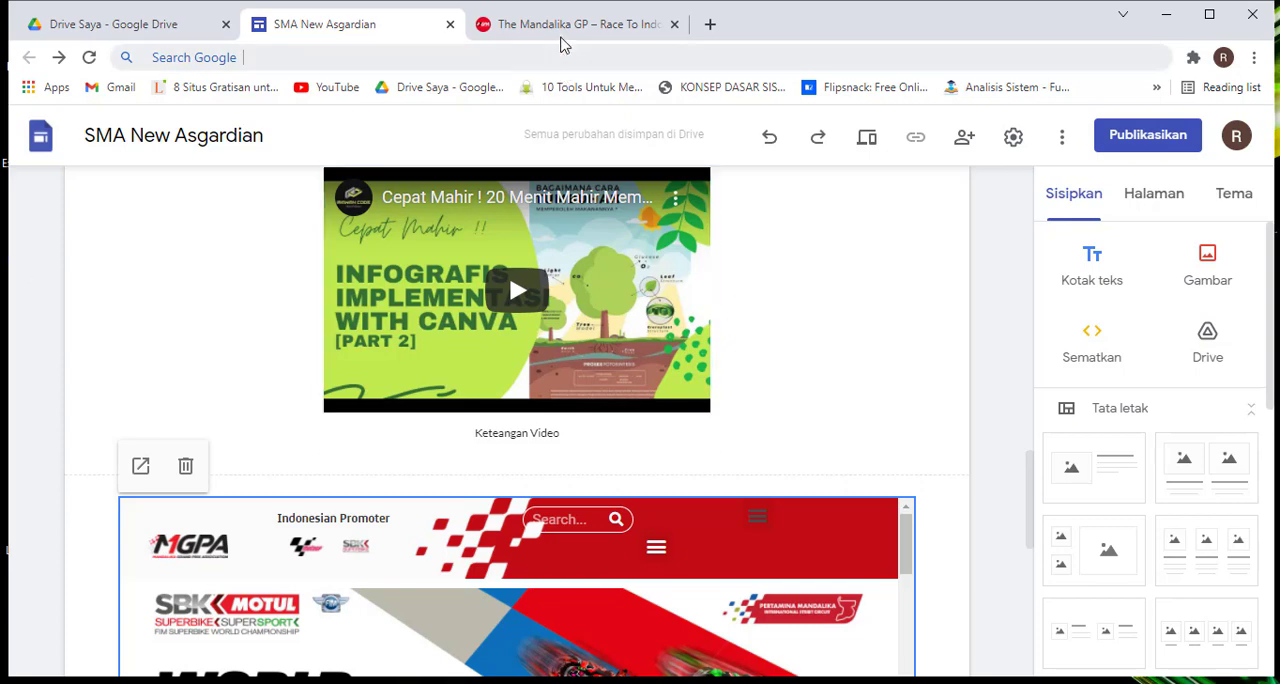
Open Google Maps in the browser tab that holds the Mandalika GP website
{"action": "left_click", "coordinate": [566, 26]}
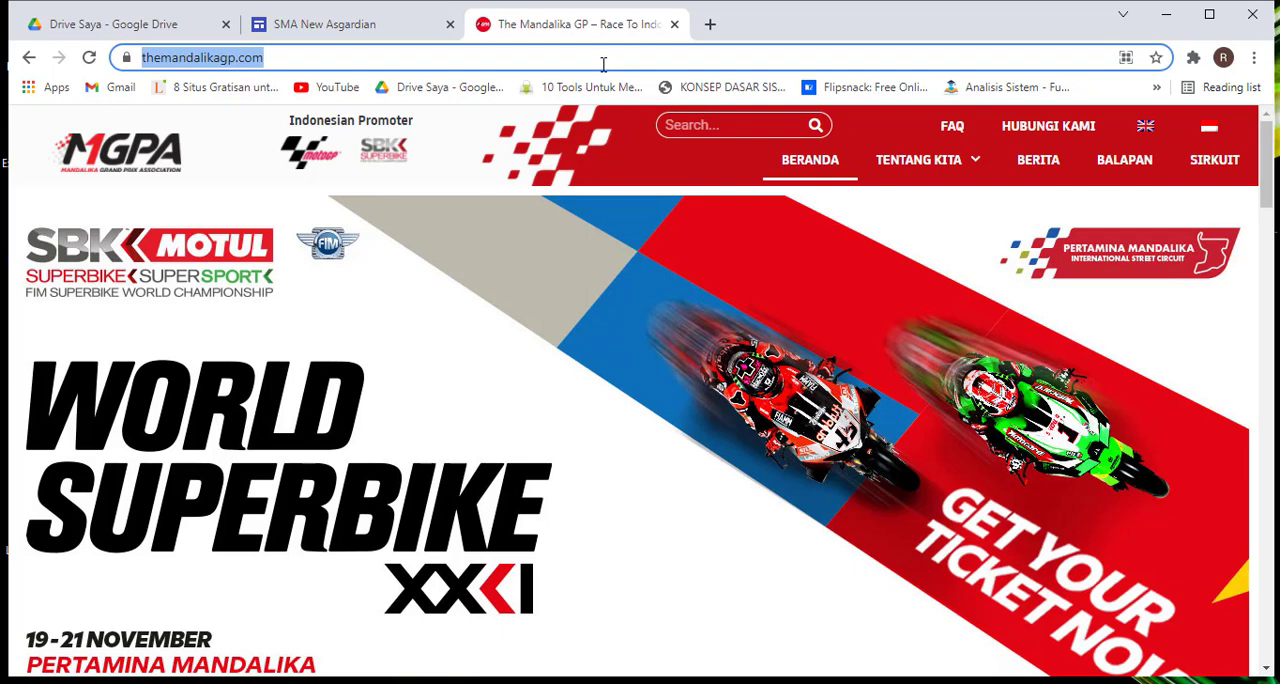
{"action": "type", "text": "maps"}
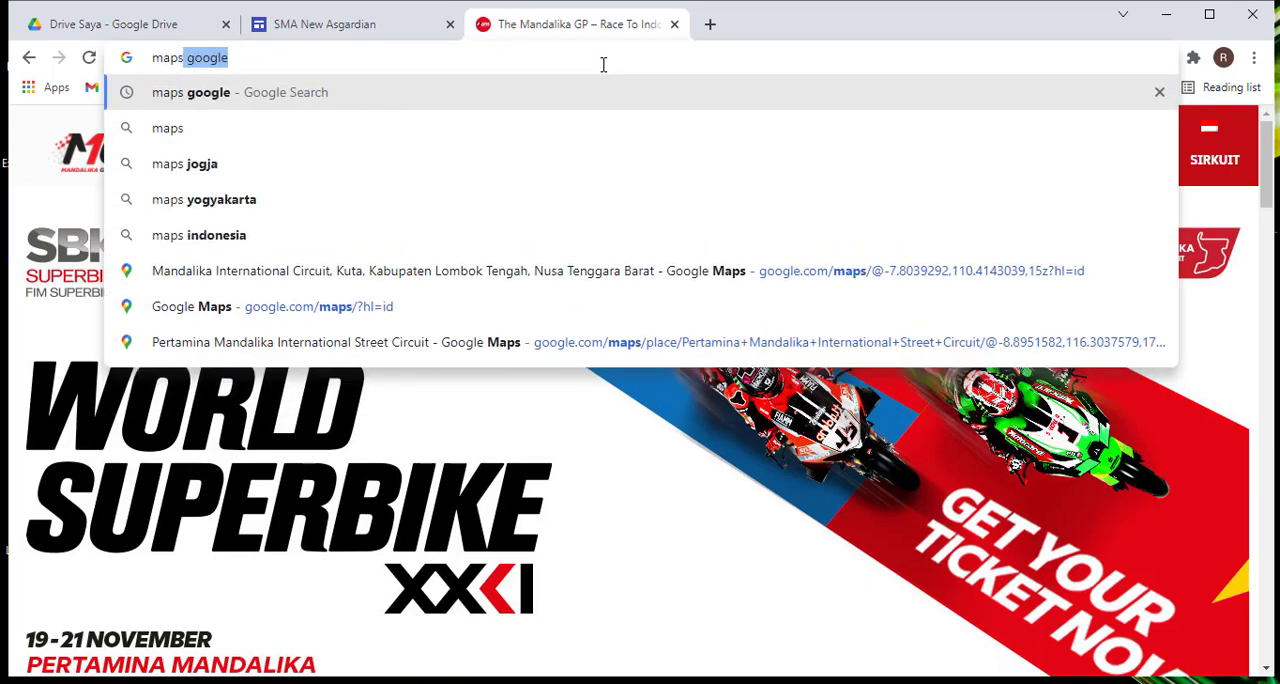
{"action": "key", "text": "Down"}
{"action": "key", "text": "Down"}
{"action": "key", "text": "Down"}
{"action": "key", "text": "Down"}
{"action": "key", "text": "Down"}
{"action": "key", "text": "Down"}
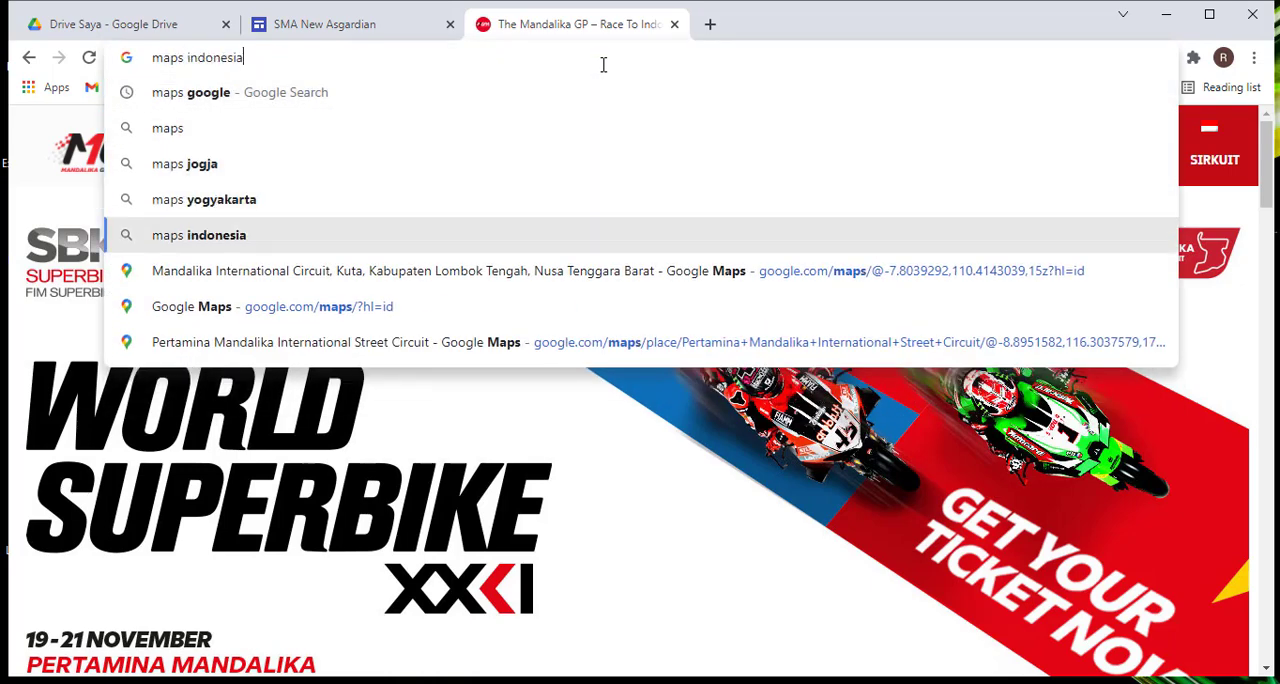
{"action": "key", "text": "Return"}
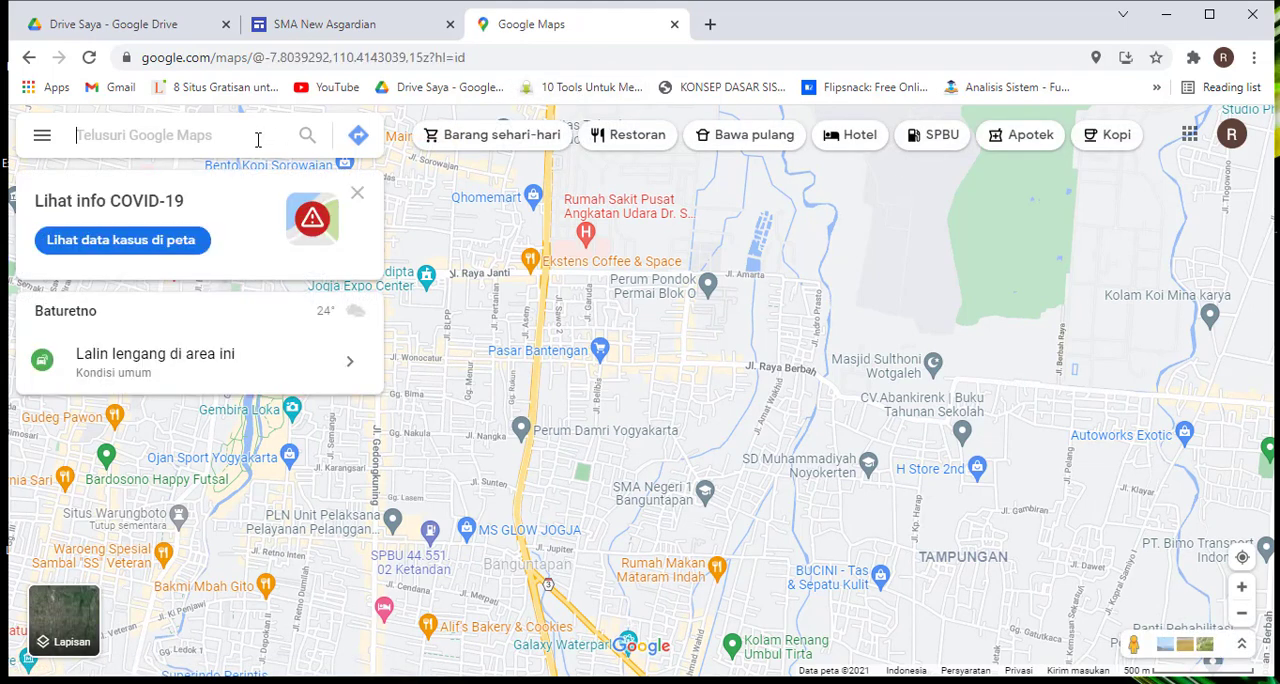
Search Google Maps for Mandalika International Circuit and open its place page
{"action": "type", "text": "ma"}
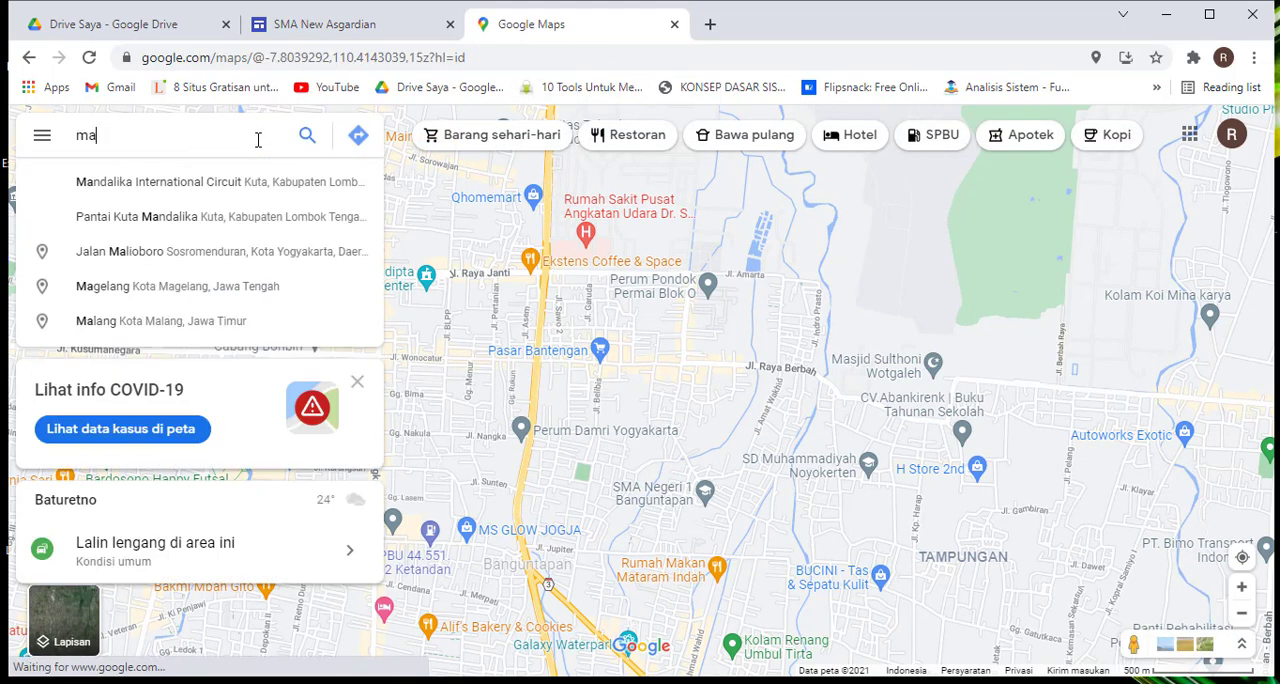
{"action": "left_click", "coordinate": [231, 190]}
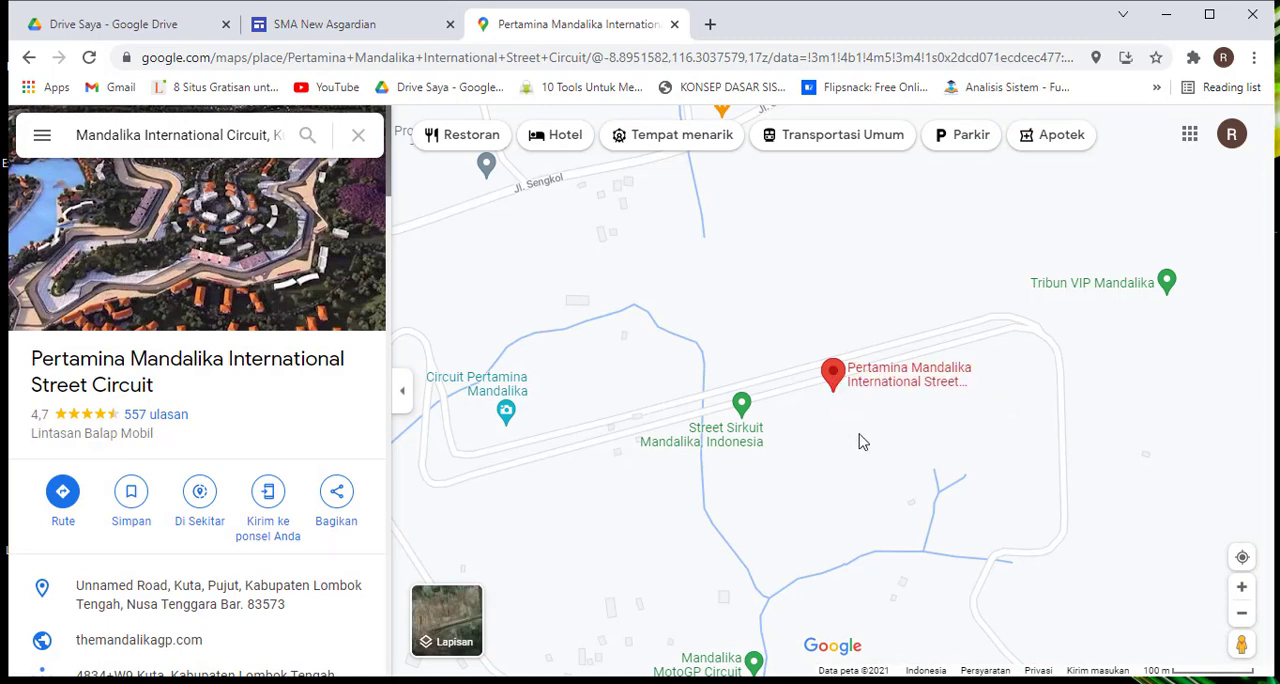
{"action": "mouse_move", "coordinate": [833, 380]}
{"action": "left_click", "coordinate": [337, 500]}
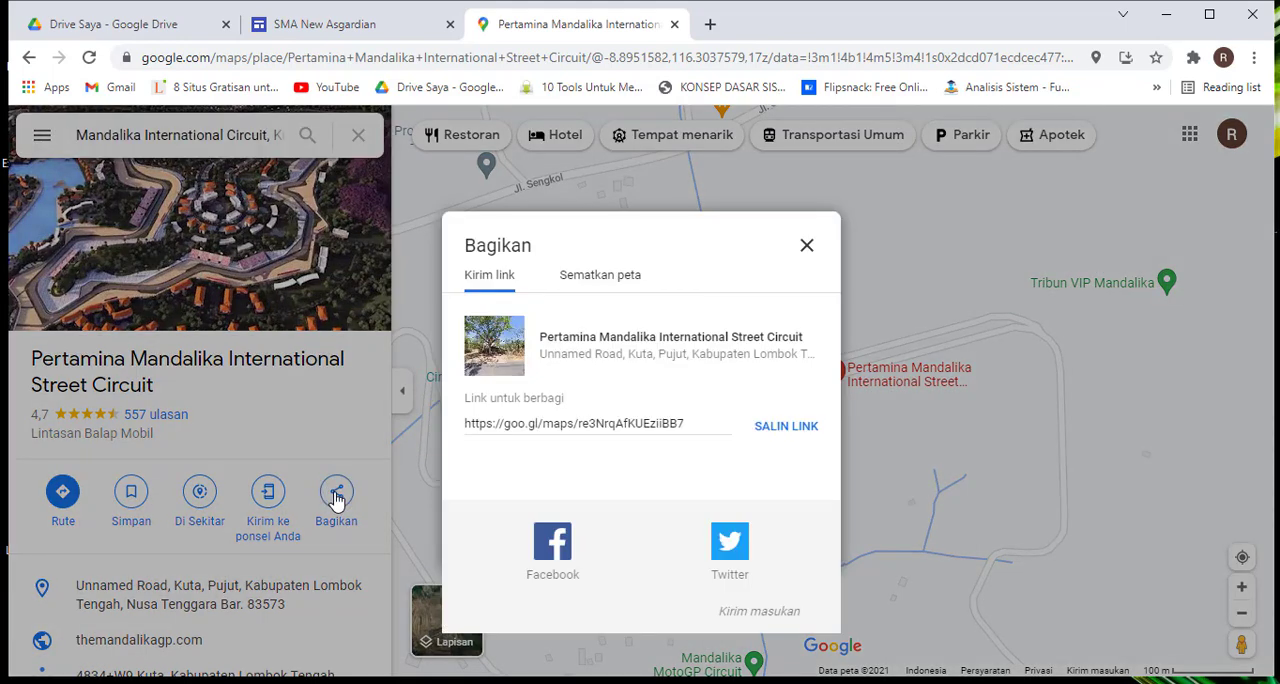
{"action": "left_click", "coordinate": [600, 287]}
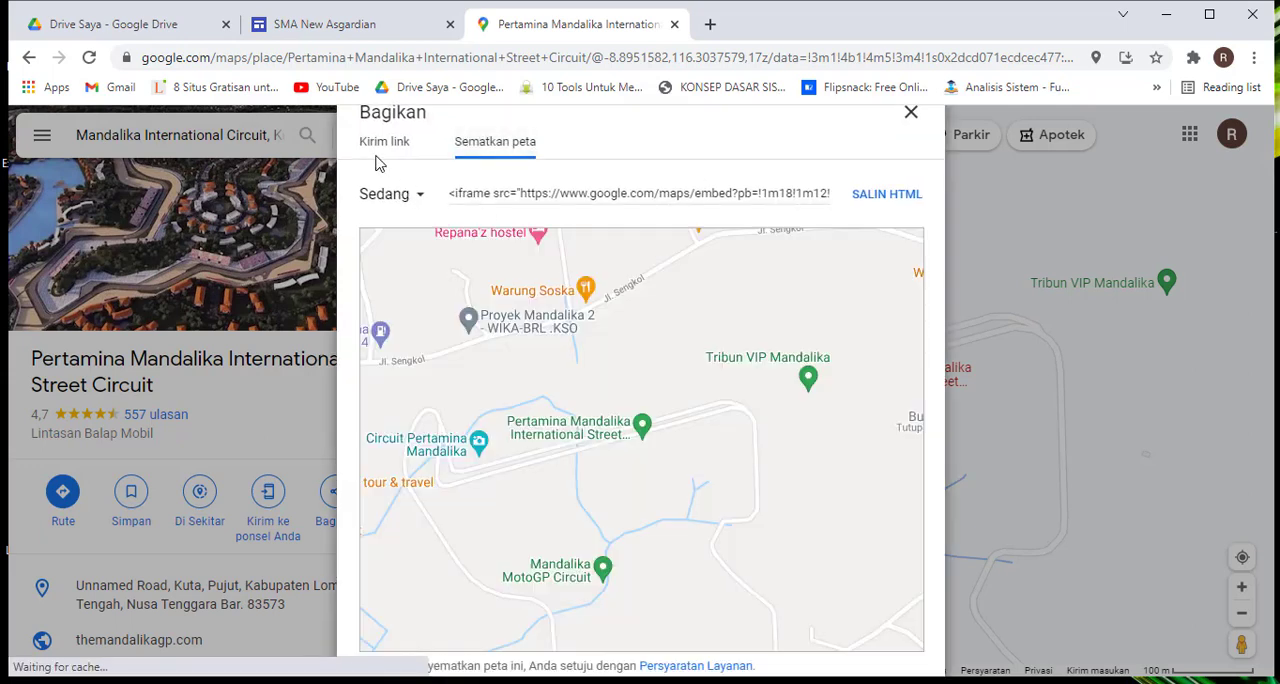
{"action": "left_click", "coordinate": [911, 112]}
Copy the Sedang-size embed HTML for the Pertamina Mandalika International Street Circuit map from its sharing options
{"action": "left_click", "coordinate": [336, 496]}
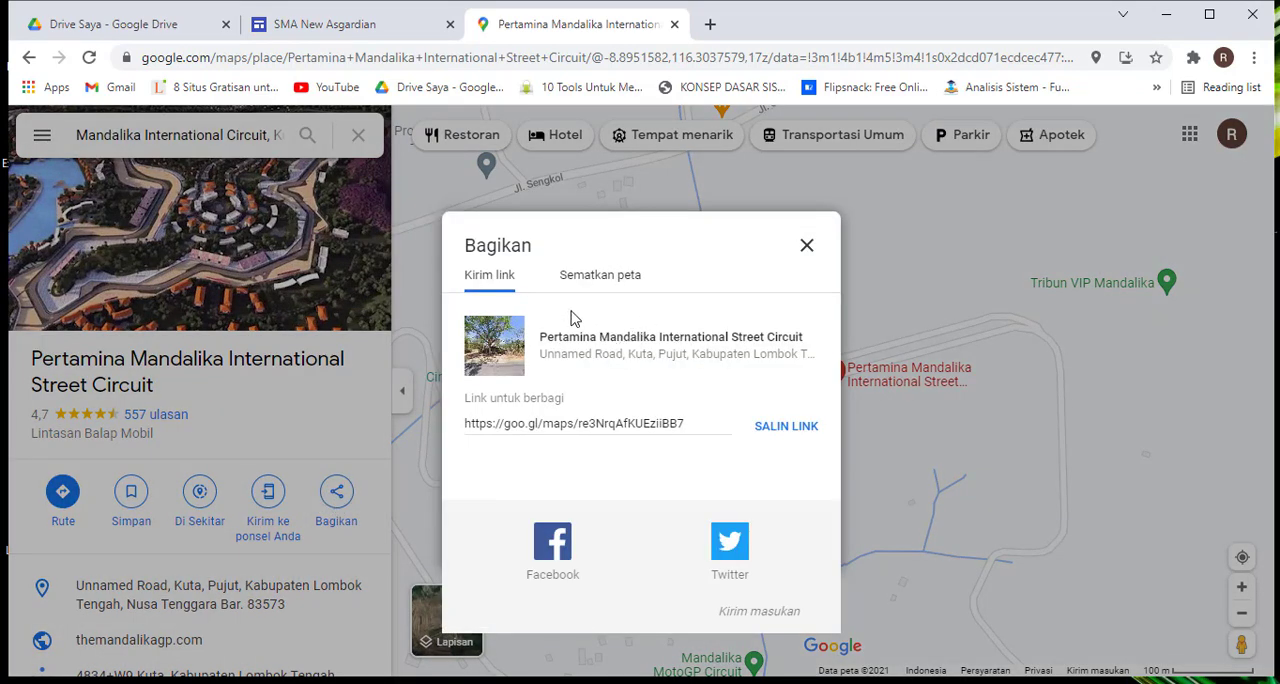
{"action": "left_click", "coordinate": [357, 24]}
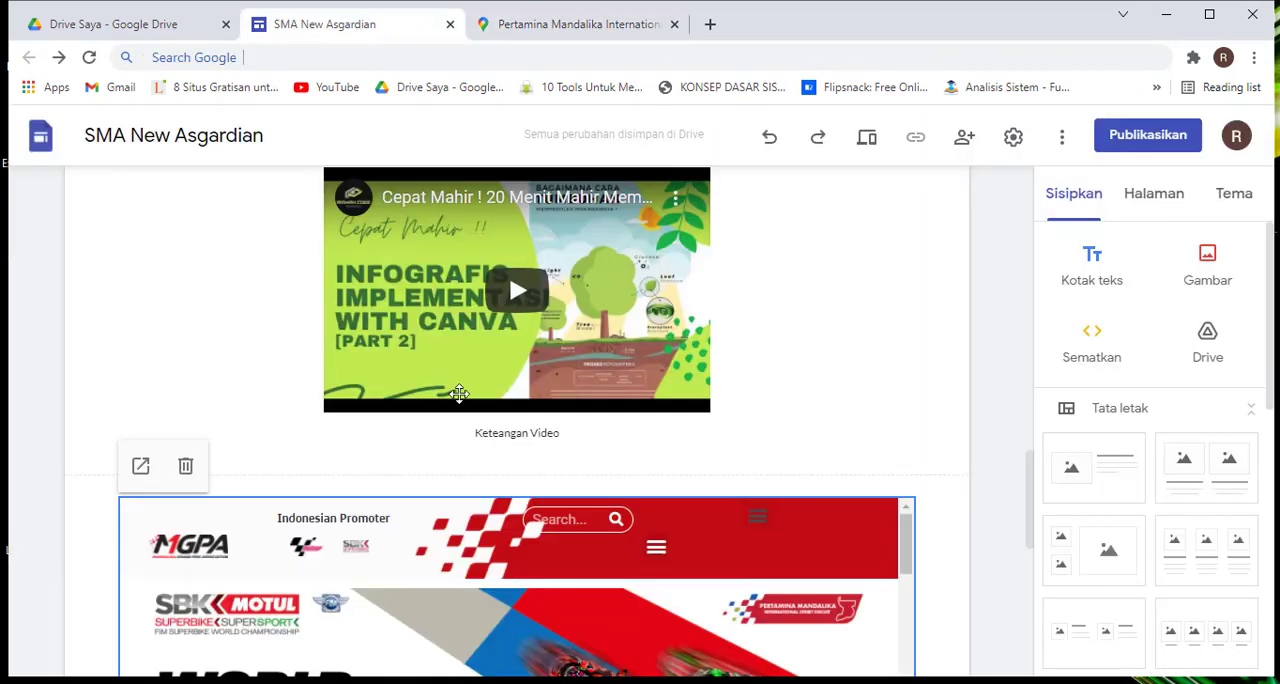
{"action": "scroll", "coordinate": [459, 393], "scroll_direction": "down", "scroll_amount": 5}
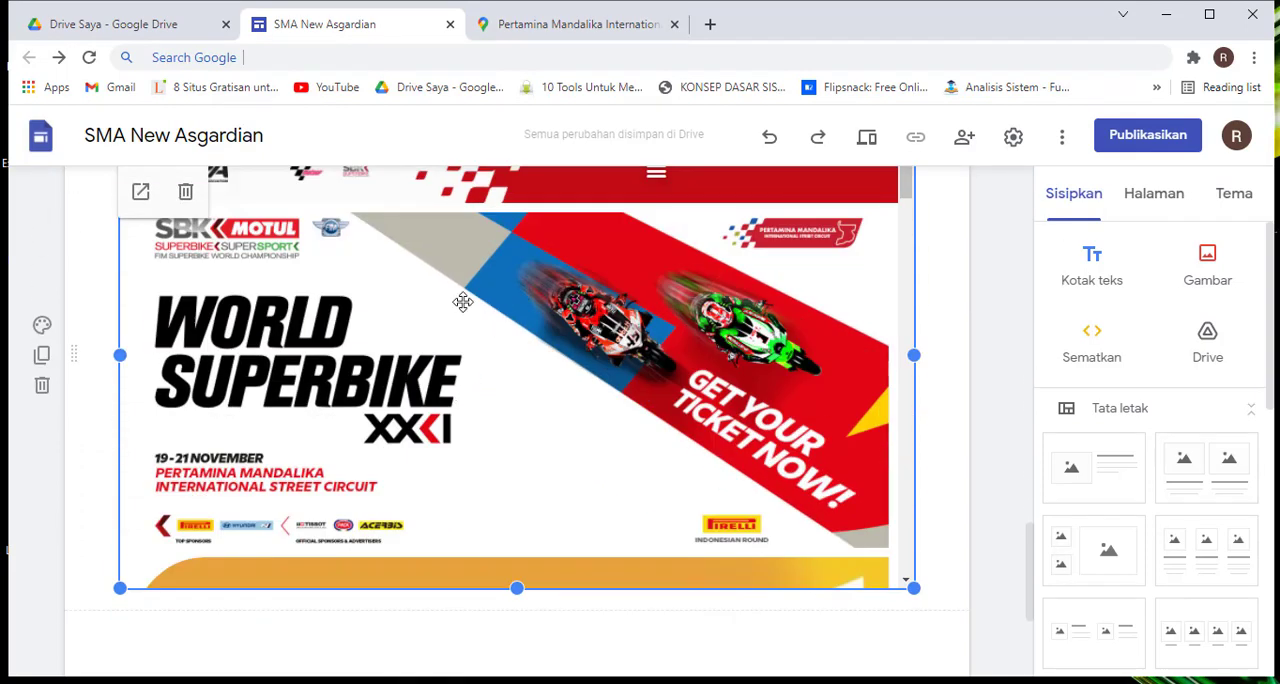
{"action": "left_click", "coordinate": [530, 22]}
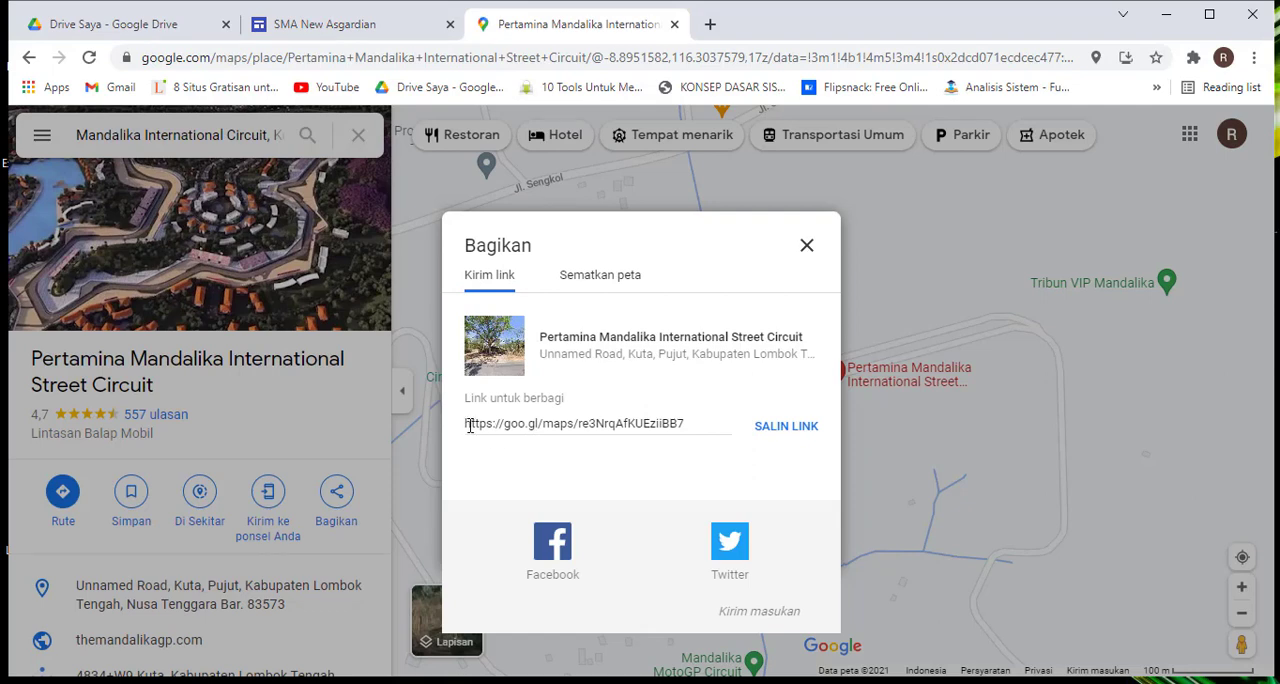
{"action": "left_click_drag", "start_coordinate": [466, 427], "coordinate": [696, 424]}
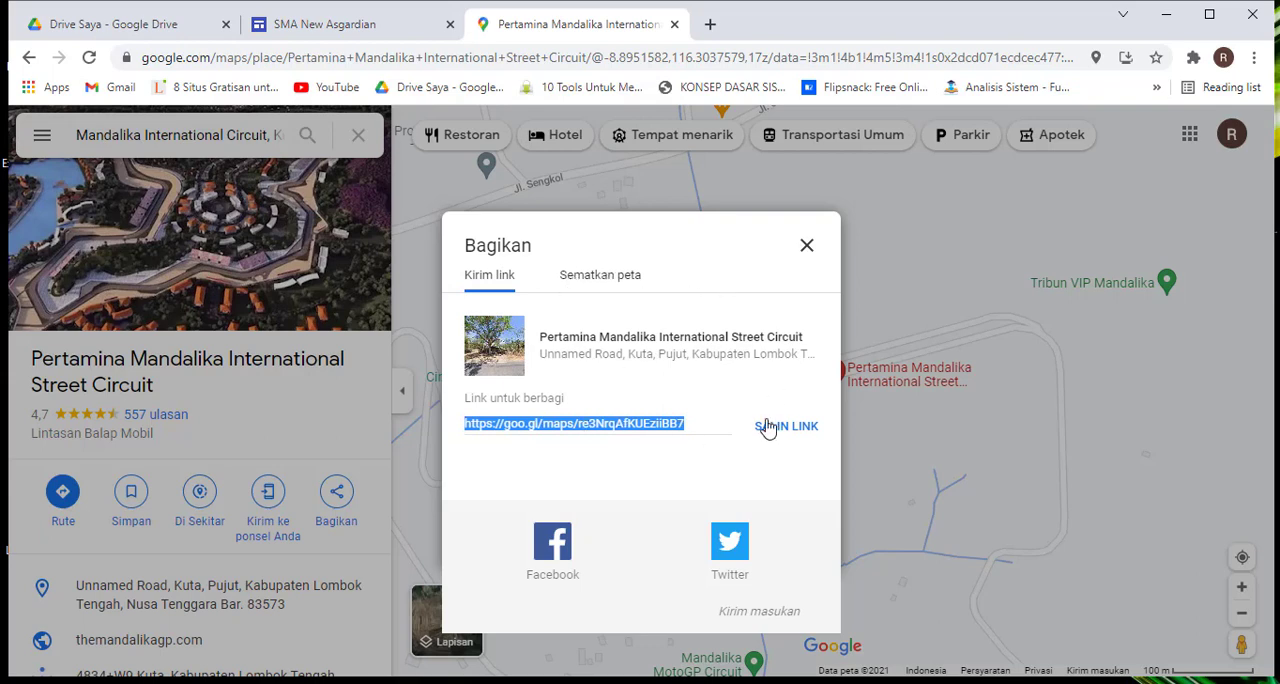
{"action": "left_click", "coordinate": [602, 276]}
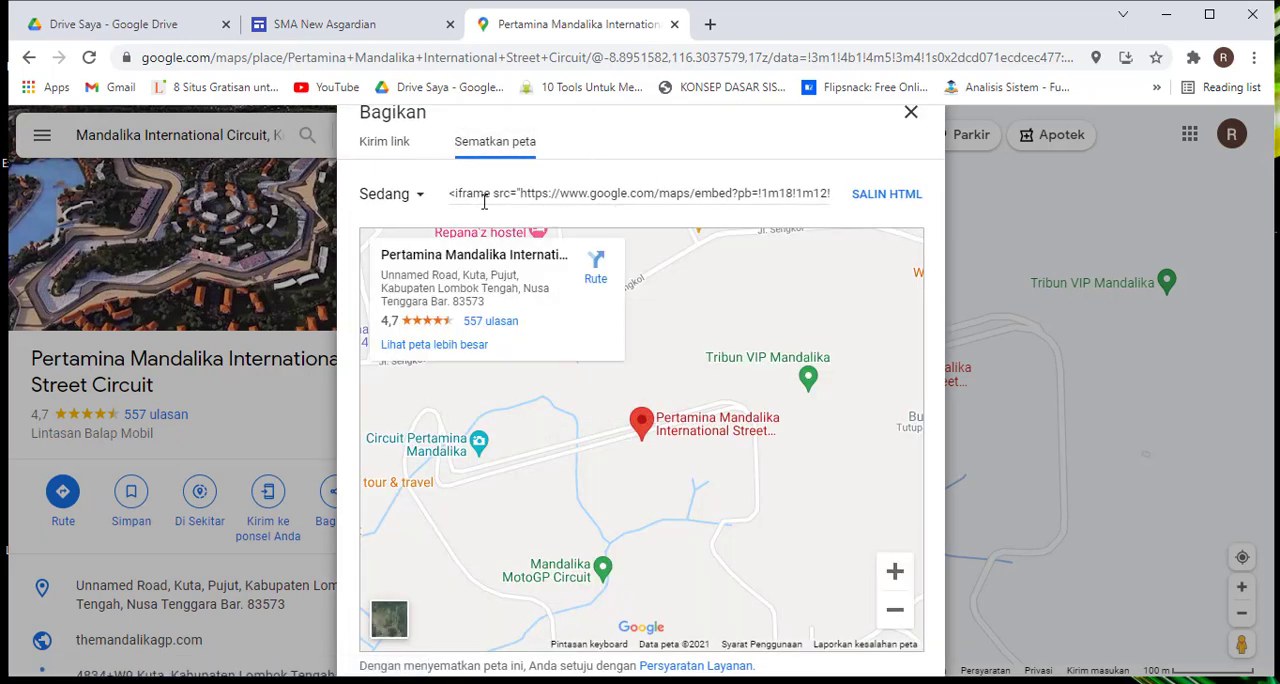
{"action": "left_click", "coordinate": [457, 194]}
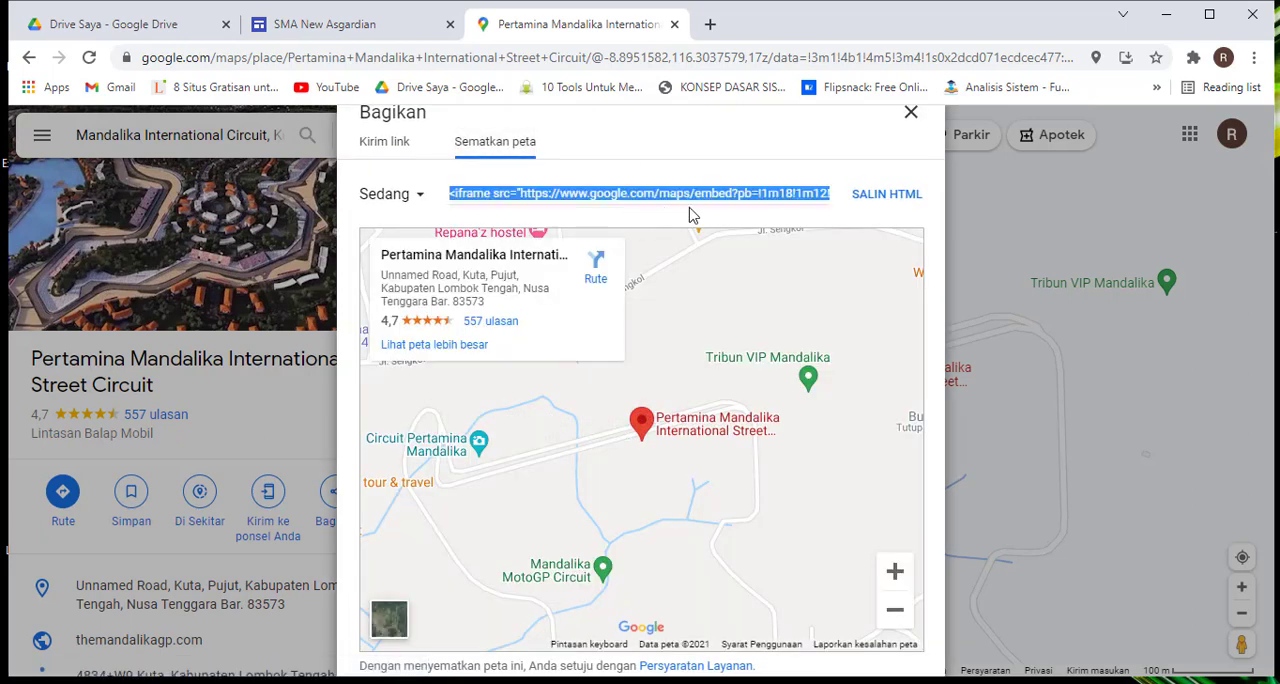
{"action": "left_click", "coordinate": [888, 197]}
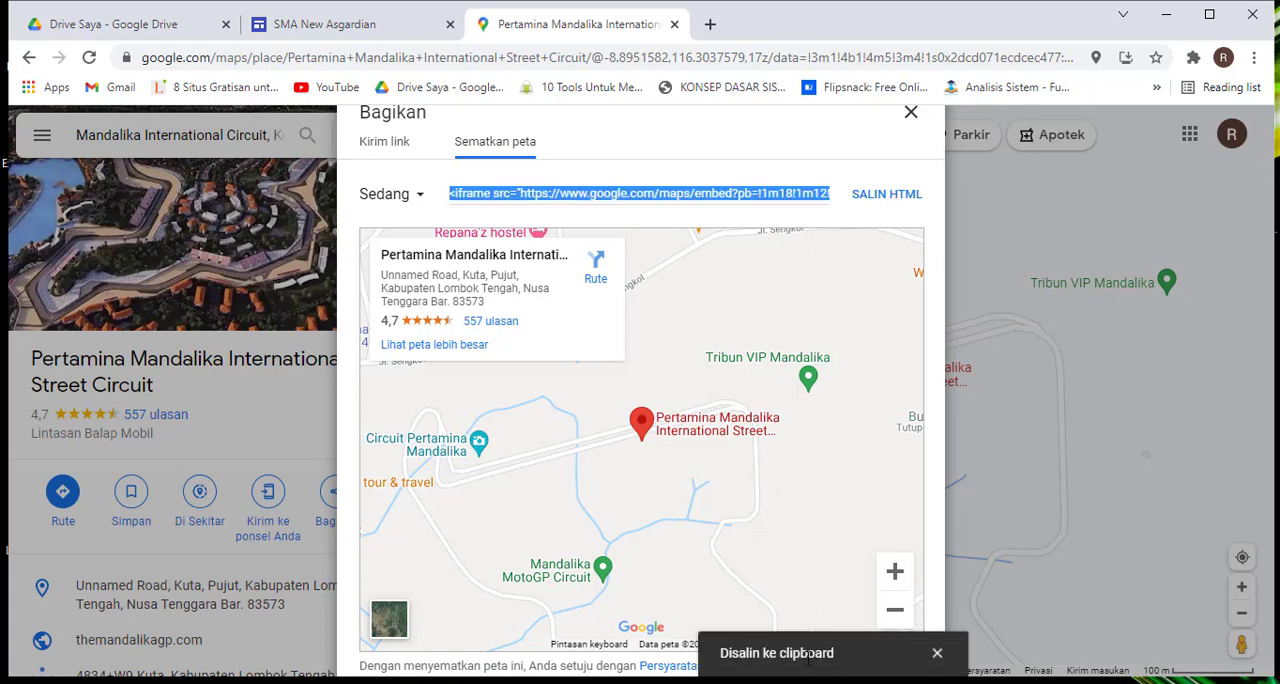
Return to the SMA New Asgardian site, select the video's section, and paste the copied map HTML as embed code
{"action": "left_click", "coordinate": [365, 32]}
{"action": "scroll", "coordinate": [573, 325], "scroll_direction": "up", "scroll_amount": 4}
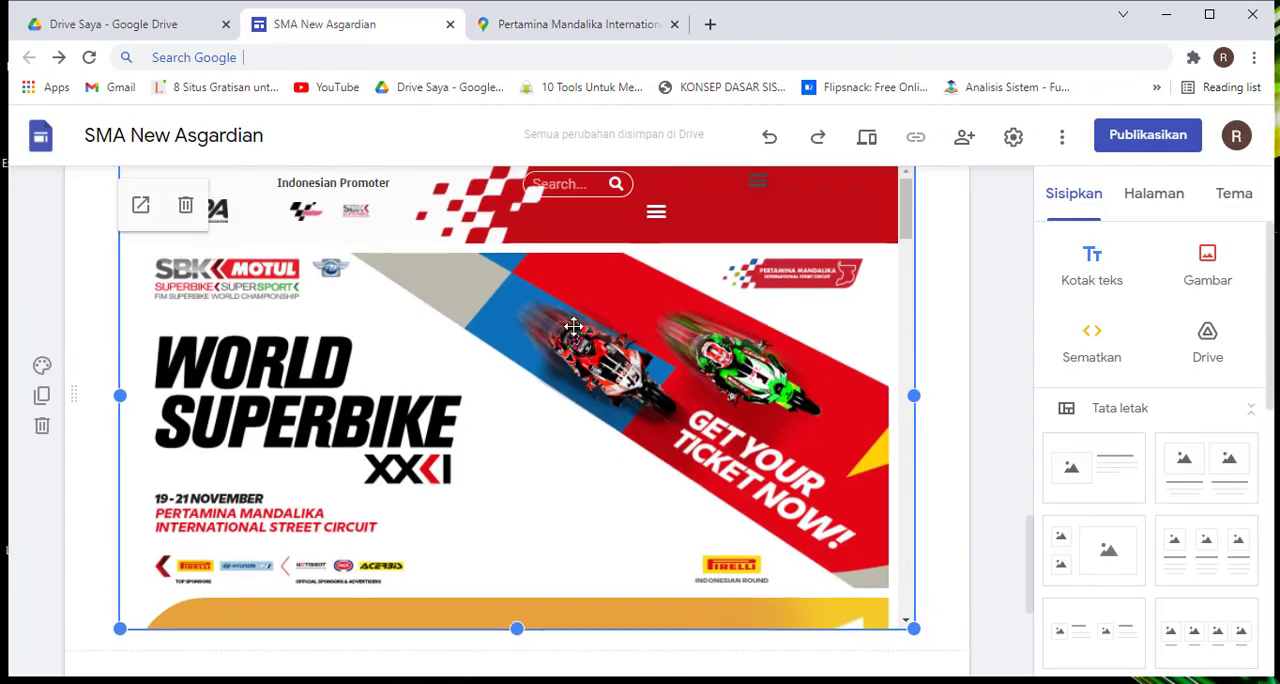
{"action": "scroll", "coordinate": [573, 325], "scroll_direction": "up", "scroll_amount": 4}
{"action": "scroll", "coordinate": [571, 325], "scroll_direction": "down", "scroll_amount": 2}
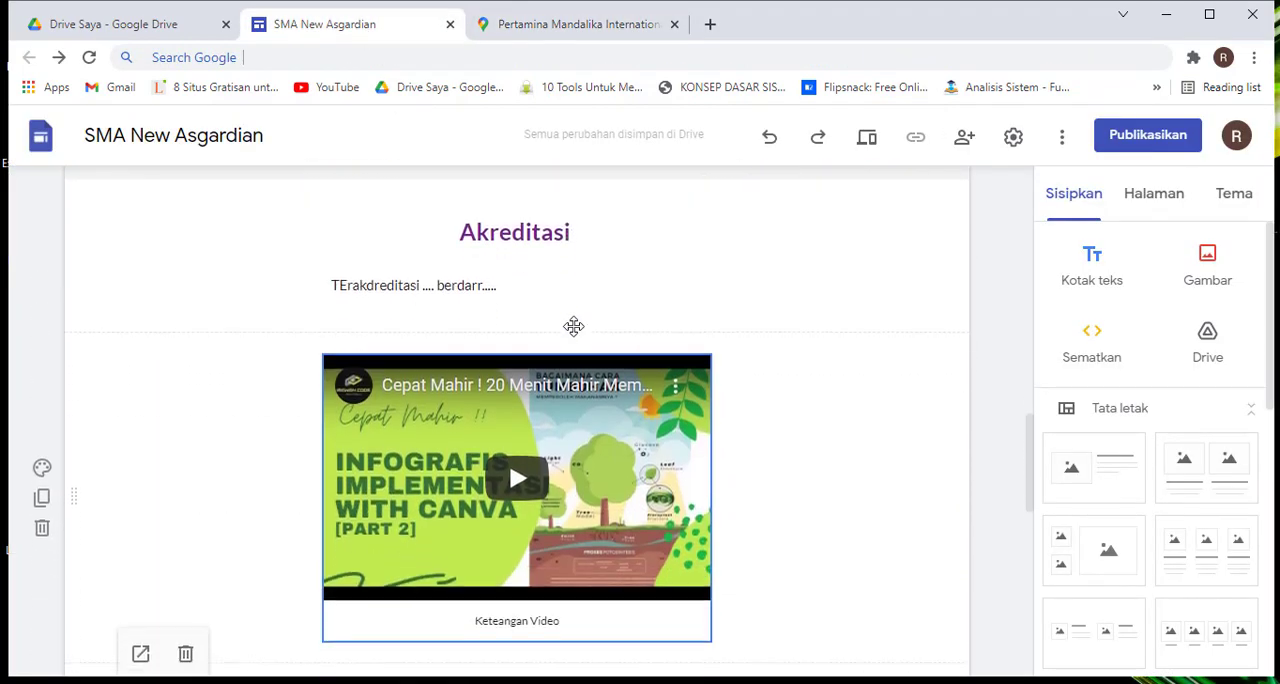
{"action": "scroll", "coordinate": [846, 387], "scroll_direction": "down", "scroll_amount": 2}
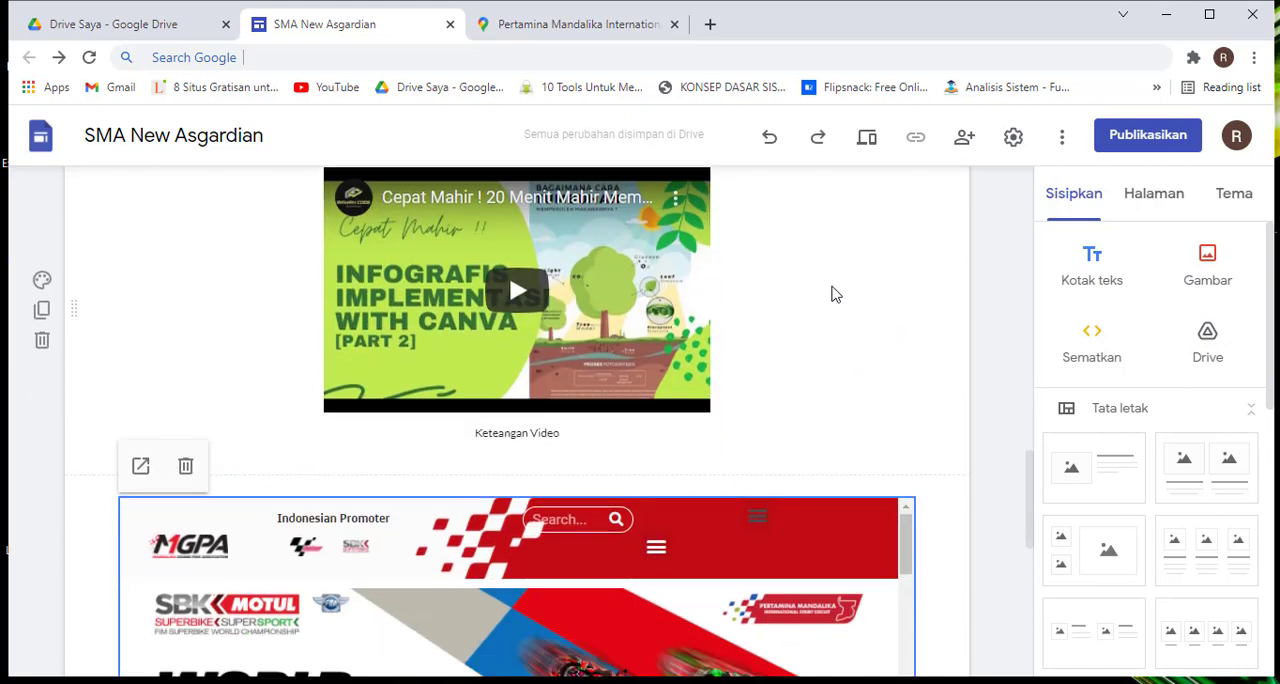
{"action": "left_click", "coordinate": [834, 292]}
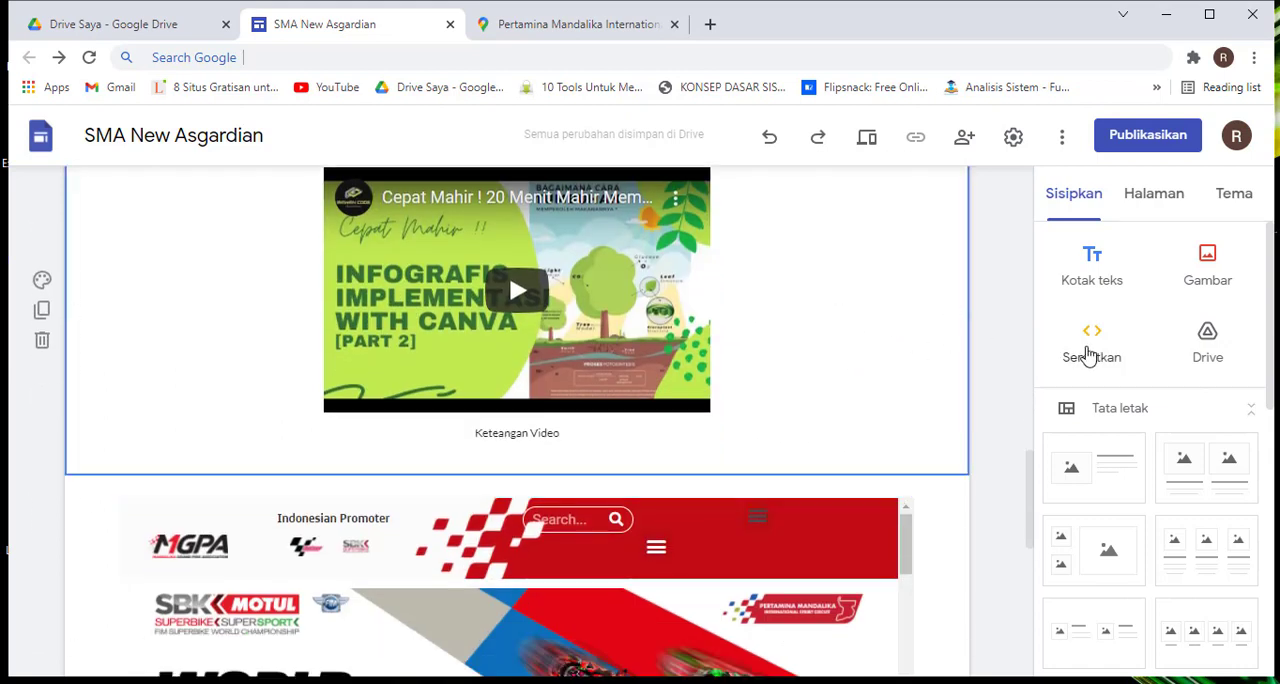
{"action": "left_click", "coordinate": [1112, 360]}
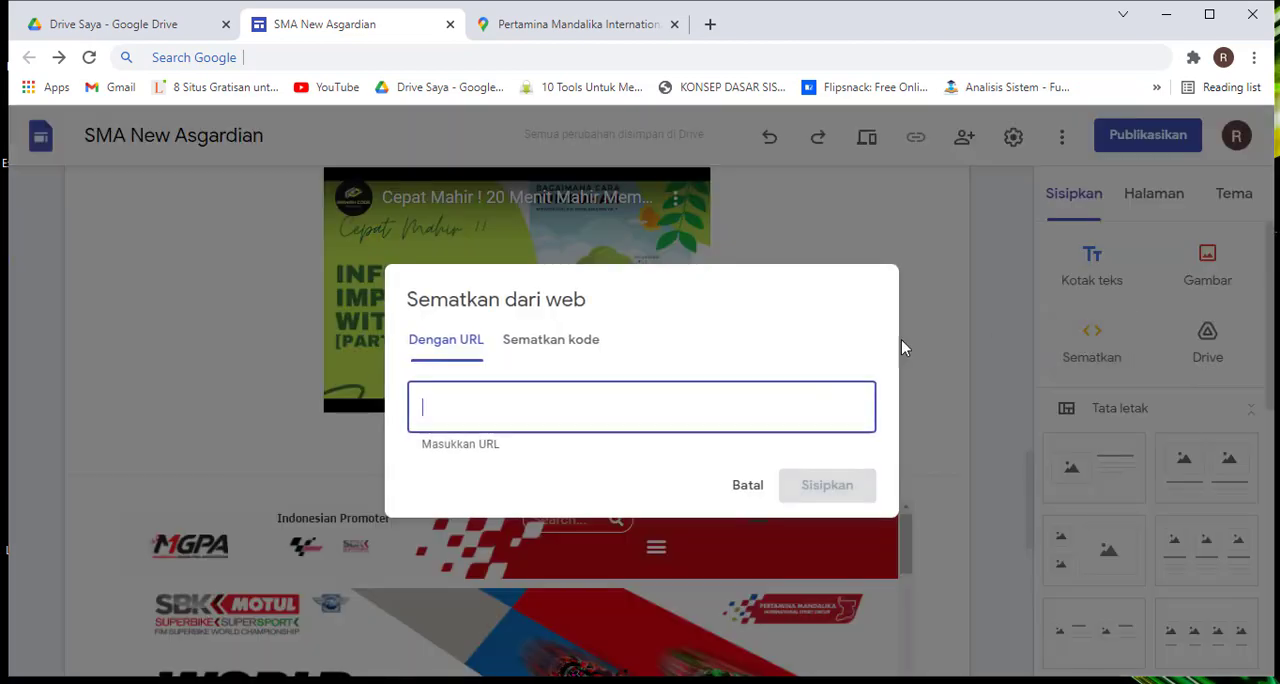
{"action": "left_click", "coordinate": [539, 337]}
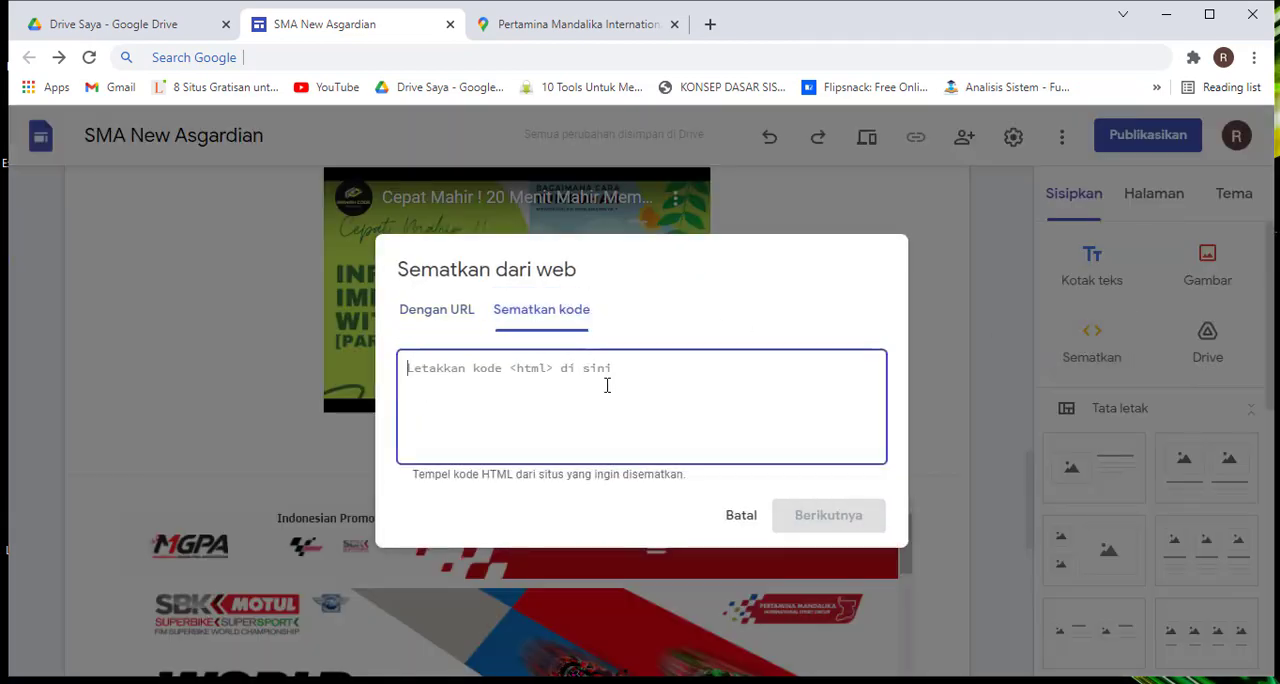
{"action": "key", "text": "ctrl+v"}
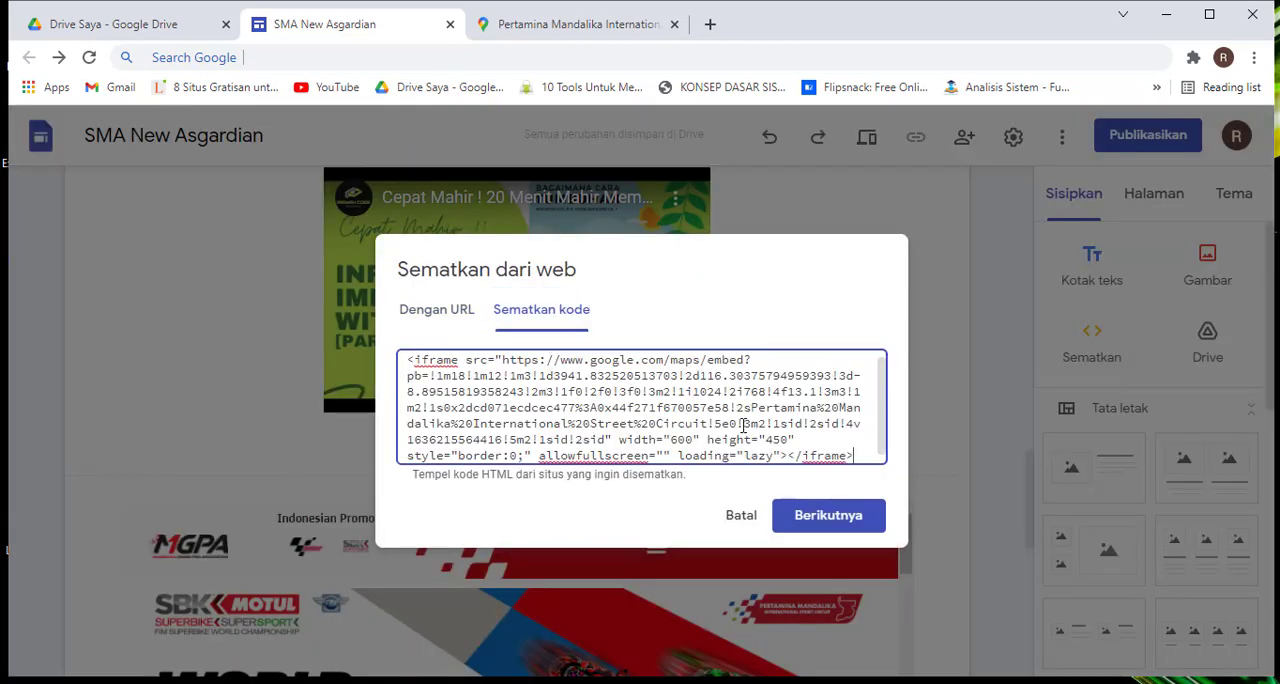
Check the pasted iframe code, preview the map, and insert it into the page below the video
{"action": "scroll", "coordinate": [743, 426], "scroll_direction": "up", "scroll_amount": 1}
{"action": "scroll", "coordinate": [860, 457], "scroll_direction": "down", "scroll_amount": 1}
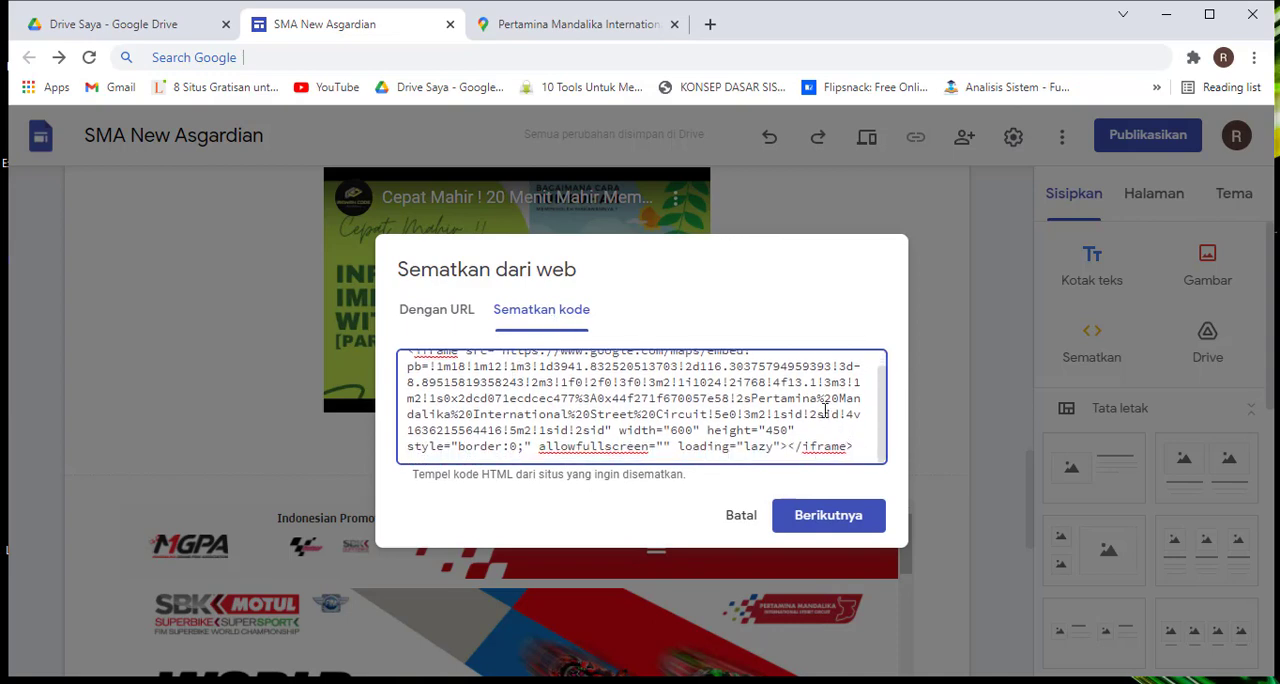
{"action": "left_click", "coordinate": [820, 520]}
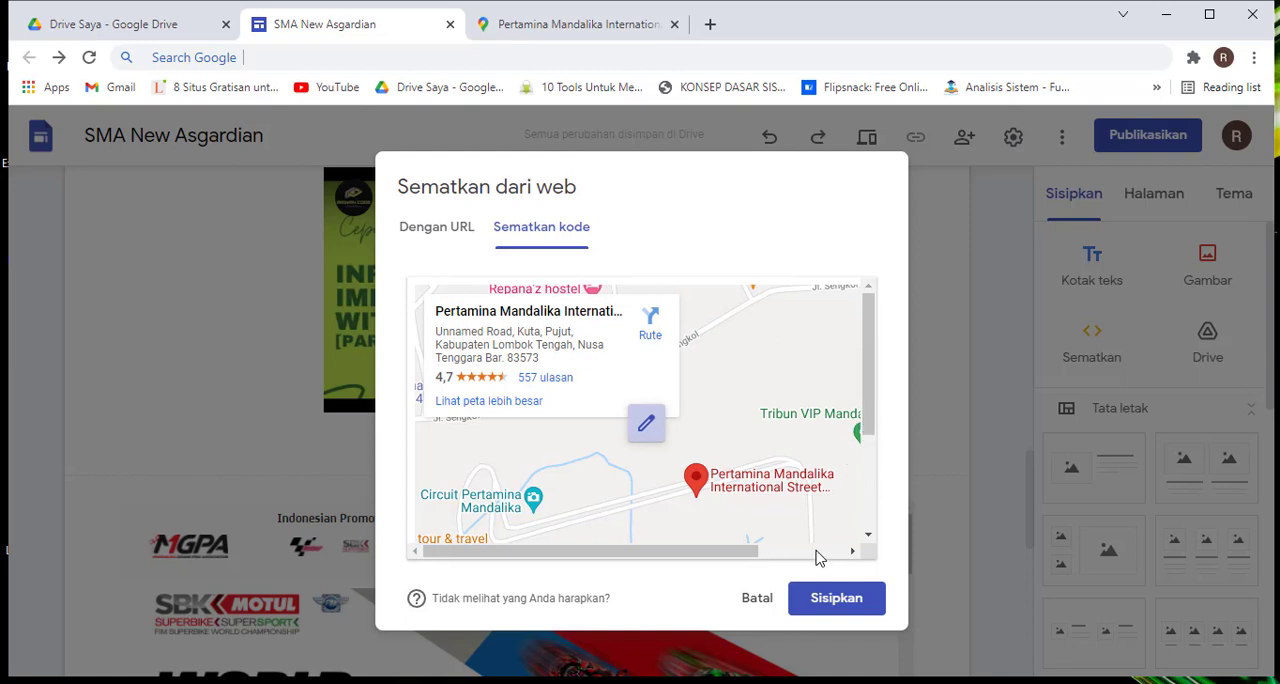
{"action": "left_click", "coordinate": [835, 604]}
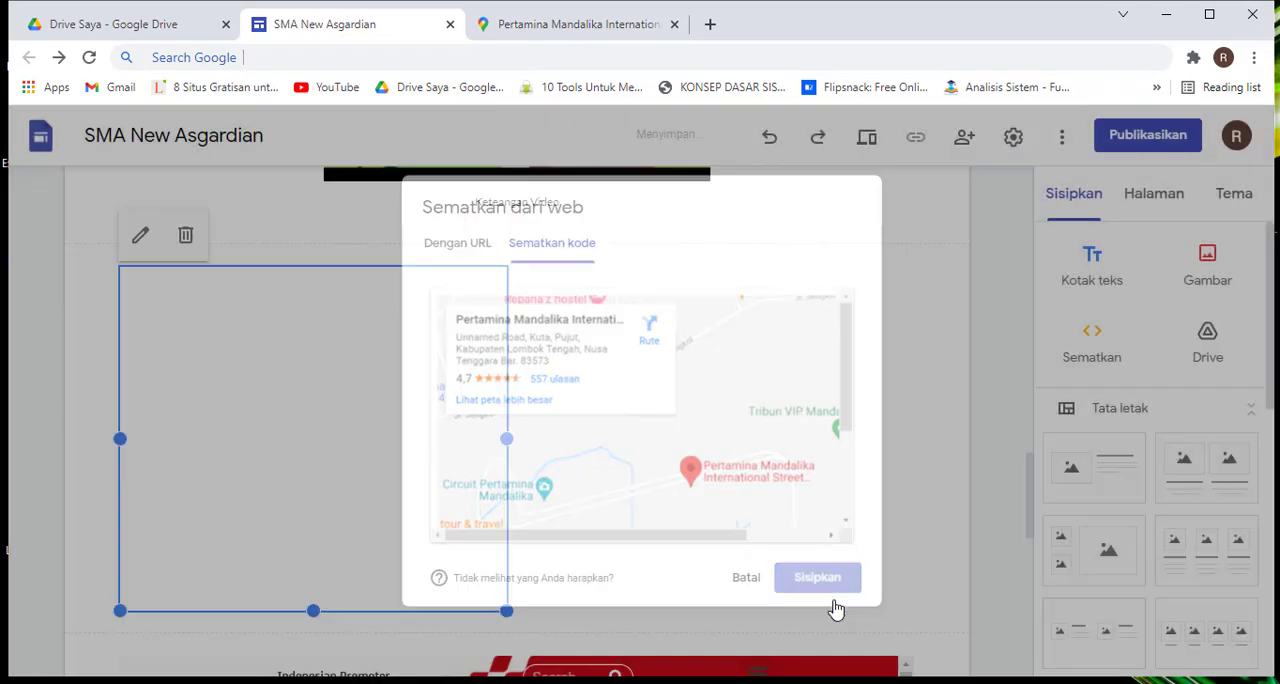
{"action": "scroll", "coordinate": [676, 499], "scroll_direction": "down", "scroll_amount": 5}
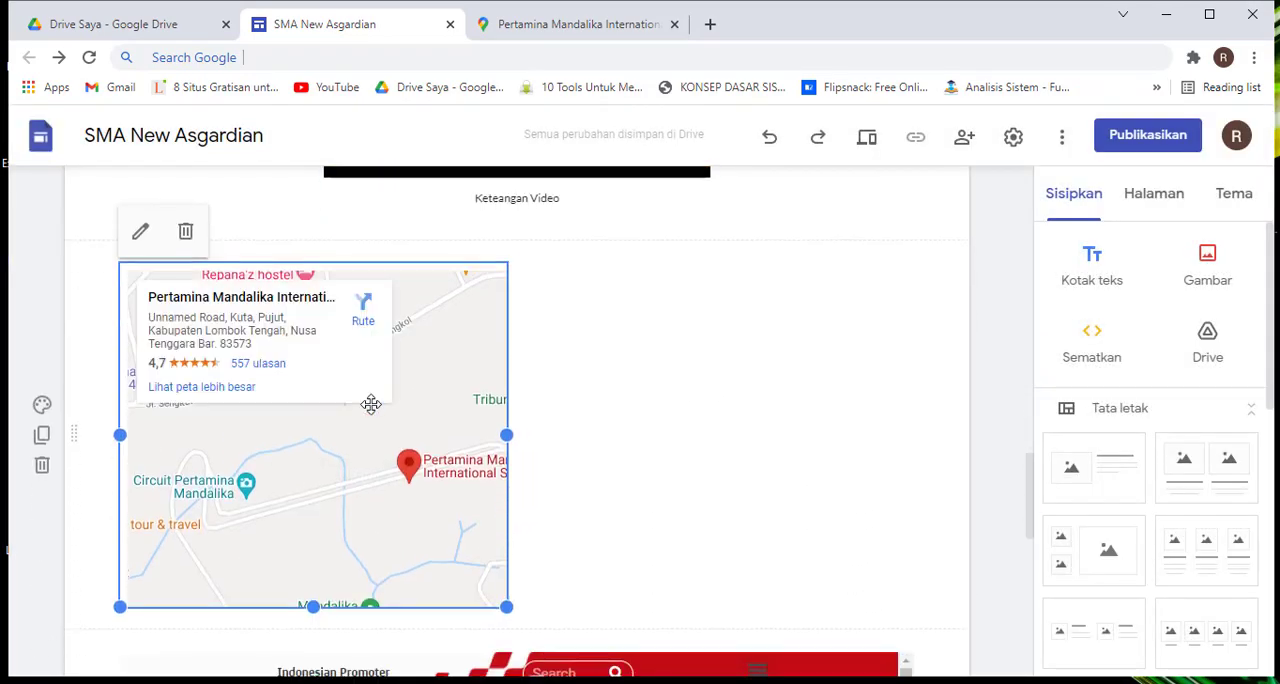
Move the Canva infographic video to the left half of its section and place the Mandalika map beside it on the right
{"action": "scroll", "coordinate": [477, 358], "scroll_direction": "up", "scroll_amount": 6}
{"action": "scroll", "coordinate": [477, 358], "scroll_direction": "up", "scroll_amount": 1}
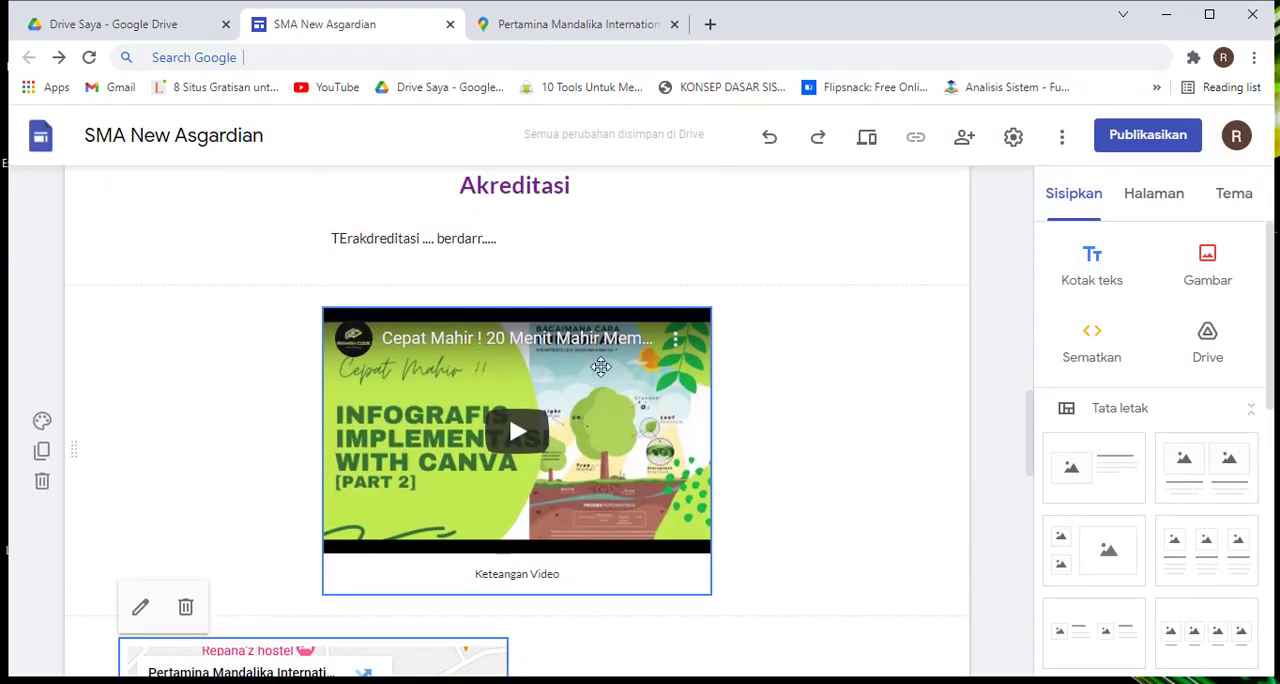
{"action": "scroll", "coordinate": [477, 358], "scroll_direction": "down", "scroll_amount": 1}
{"action": "left_click_drag", "start_coordinate": [477, 358], "coordinate": [330, 350]}
{"action": "scroll", "coordinate": [360, 333], "scroll_direction": "down", "scroll_amount": 3}
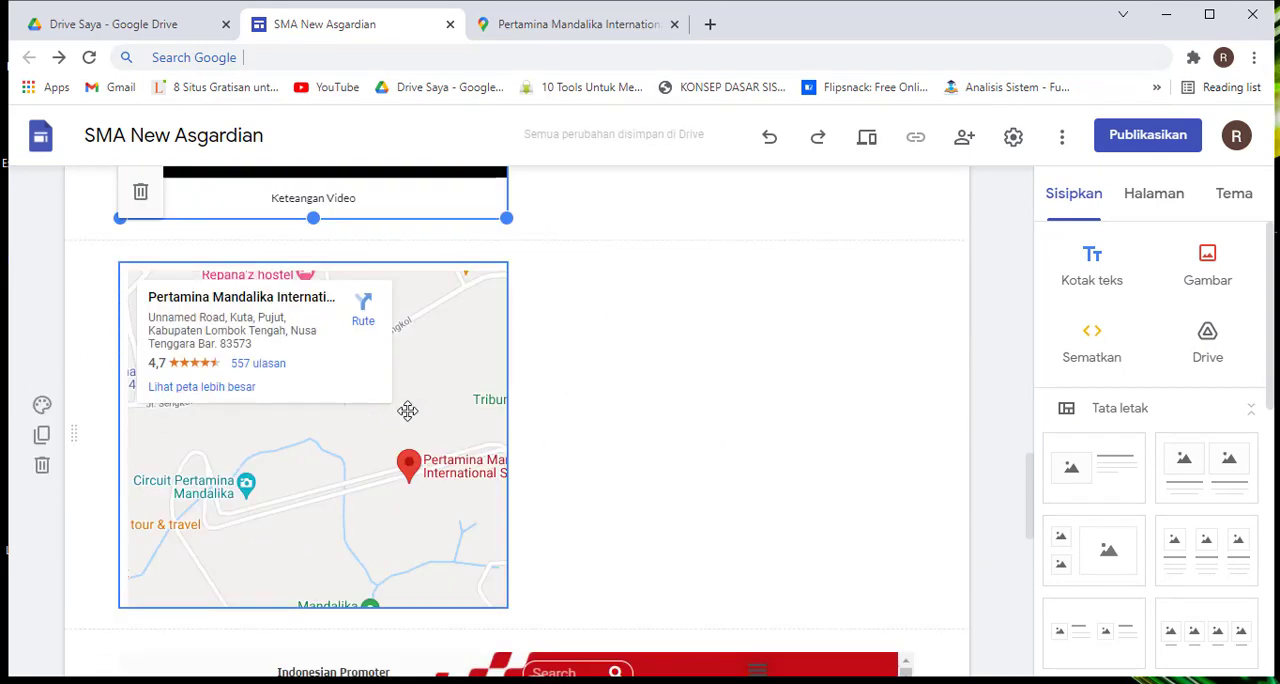
{"action": "scroll", "coordinate": [408, 411], "scroll_direction": "up", "scroll_amount": 3}
{"action": "left_click_drag", "start_coordinate": [414, 517], "coordinate": [634, 251]}
{"action": "scroll", "coordinate": [609, 284], "scroll_direction": "up", "scroll_amount": 2}
{"action": "scroll", "coordinate": [607, 287], "scroll_direction": "up", "scroll_amount": 1}
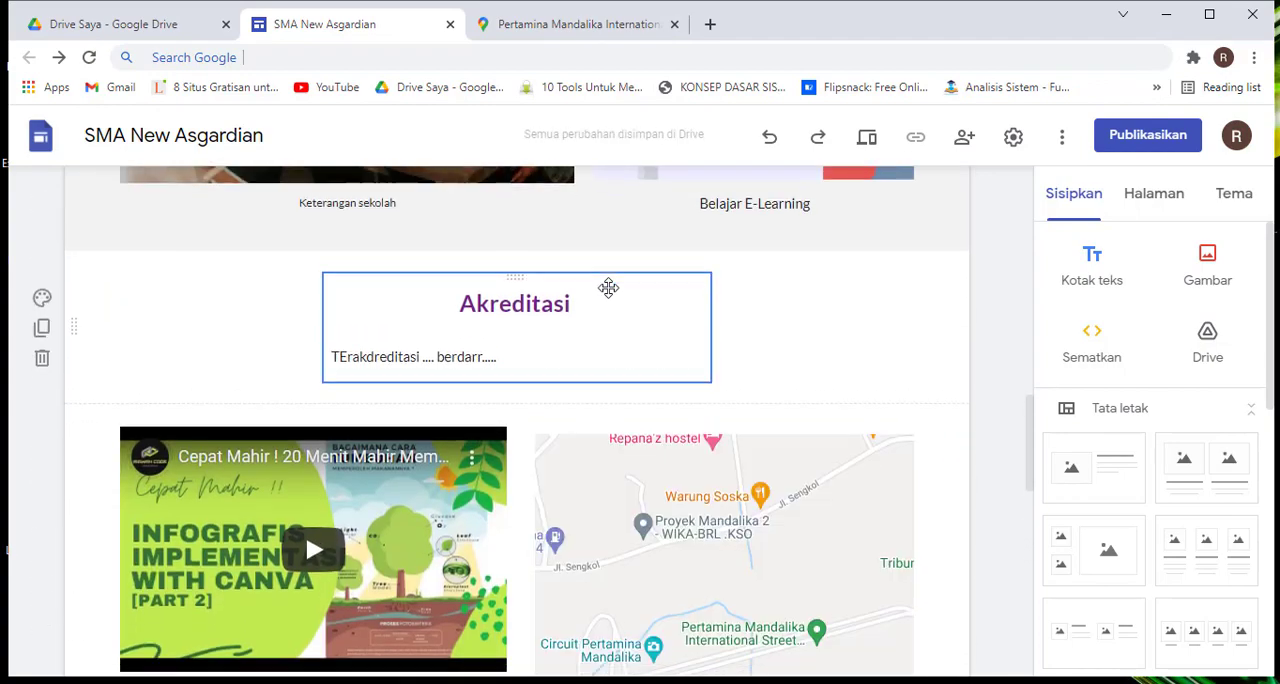
Review the side-by-side video and map, and view the map's embed code without changing it
{"action": "scroll", "coordinate": [609, 288], "scroll_direction": "down", "scroll_amount": 3}
{"action": "scroll", "coordinate": [849, 335], "scroll_direction": "up", "scroll_amount": 3}
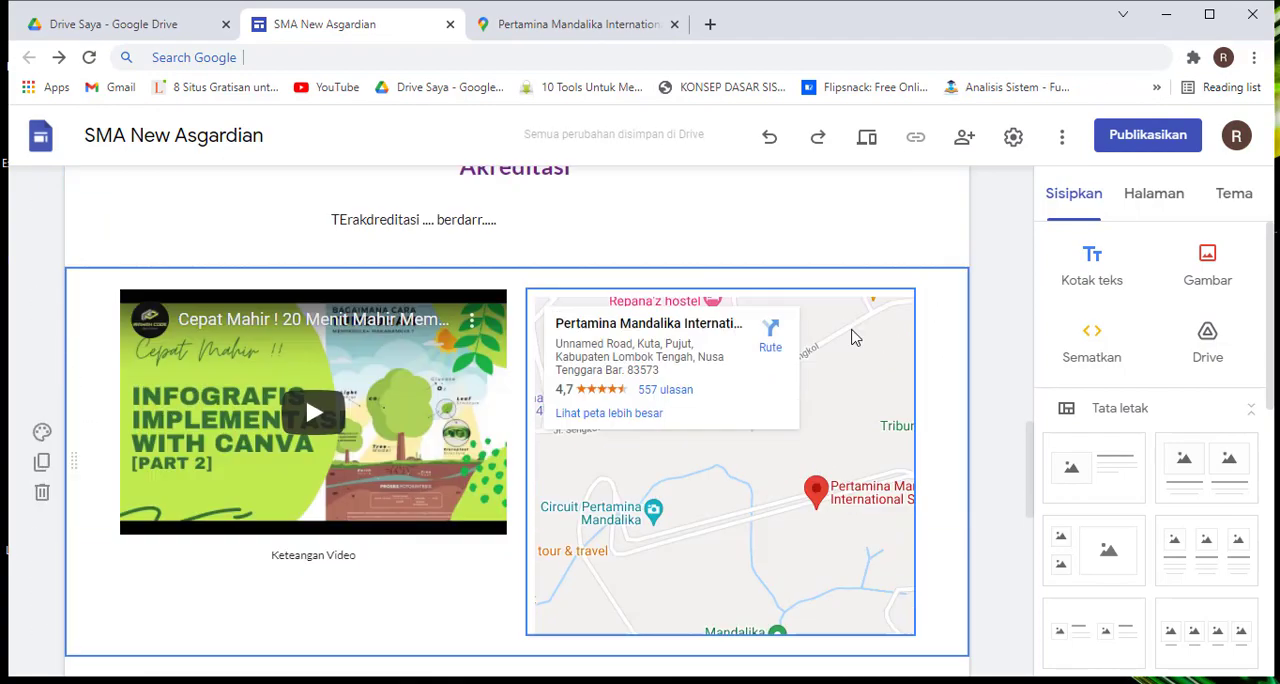
{"action": "scroll", "coordinate": [886, 392], "scroll_direction": "down", "scroll_amount": 3}
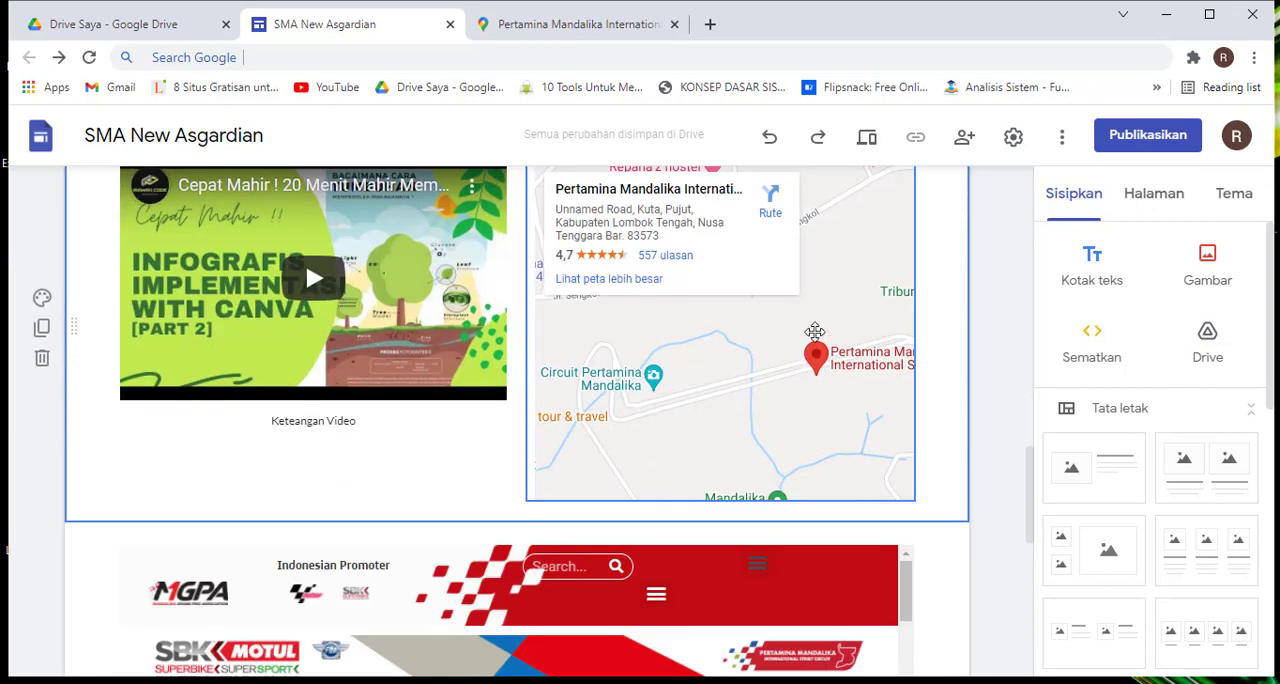
{"action": "scroll", "coordinate": [944, 305], "scroll_direction": "up", "scroll_amount": 2}
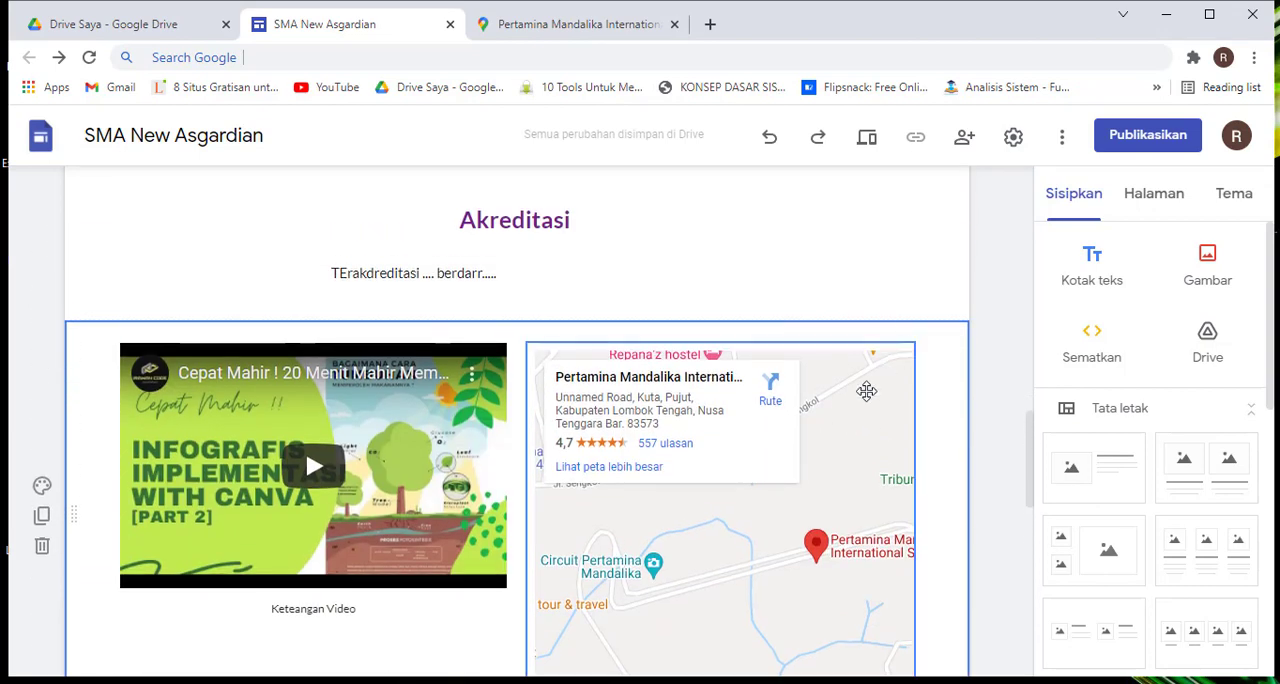
{"action": "left_click", "coordinate": [869, 390]}
{"action": "left_click", "coordinate": [545, 313]}
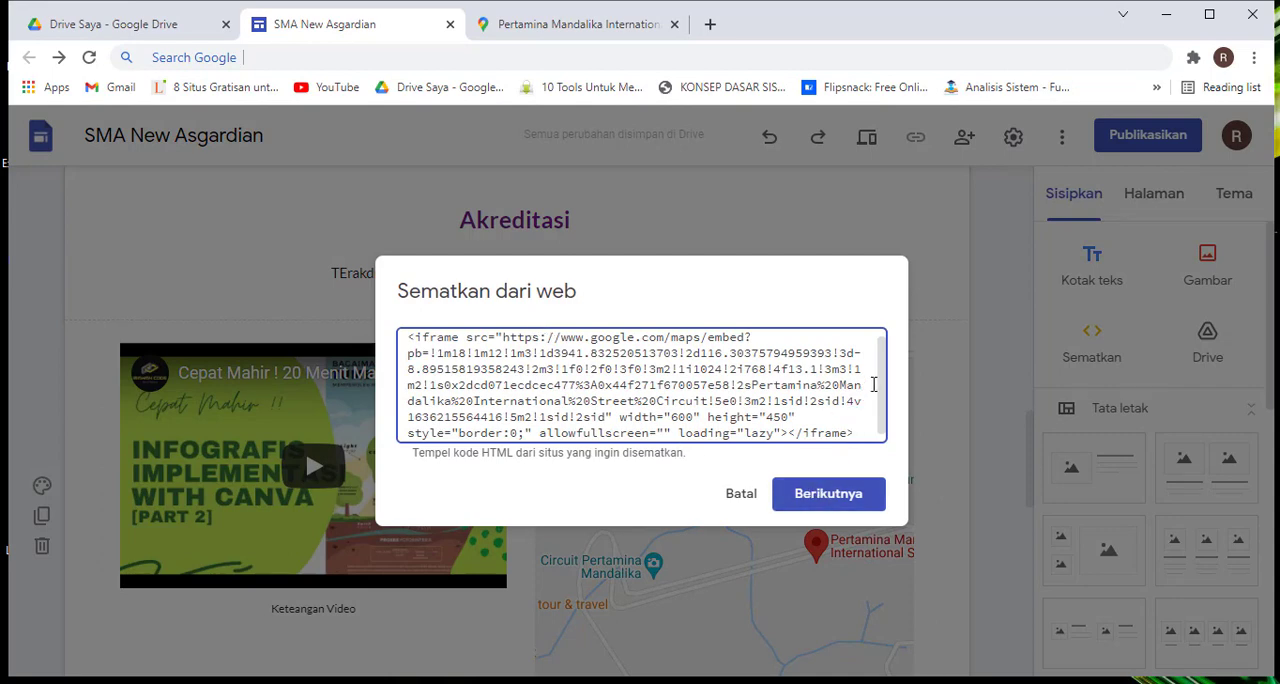
{"action": "left_click", "coordinate": [741, 493]}
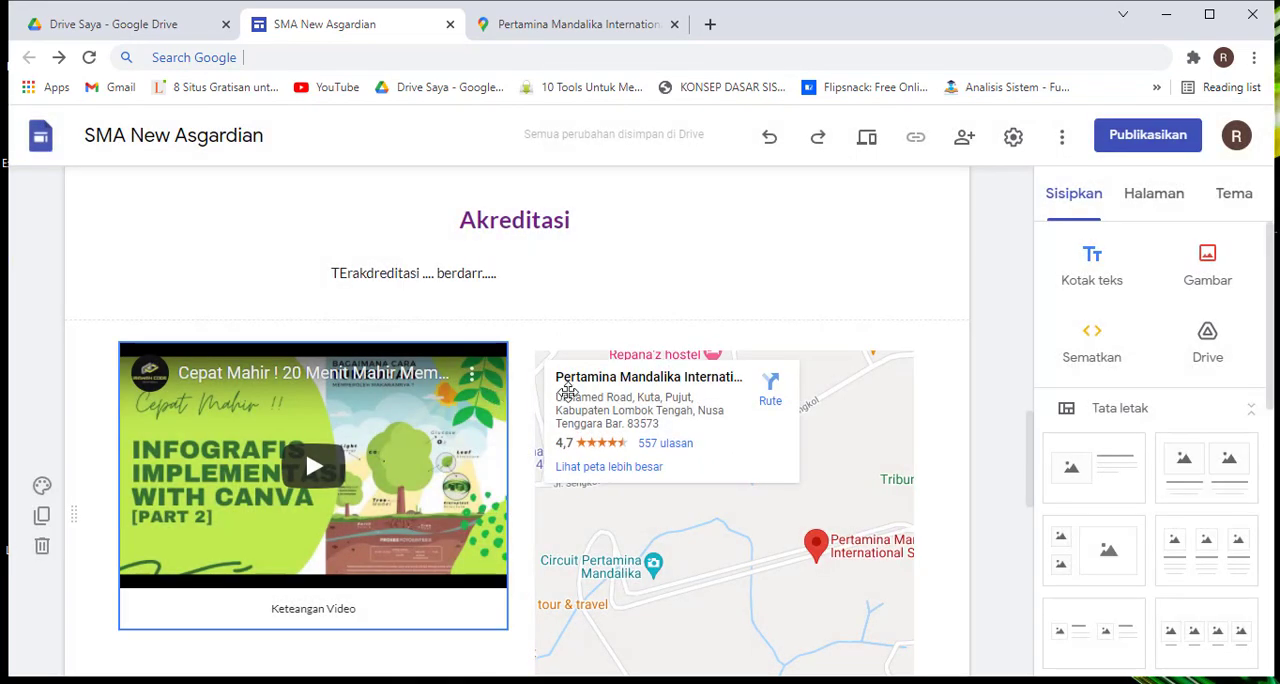
Look over the rest of the page and view the Google Drive folders available for inserting content
{"action": "scroll", "coordinate": [697, 389], "scroll_direction": "down", "scroll_amount": 1}
{"action": "scroll", "coordinate": [697, 389], "scroll_direction": "down", "scroll_amount": 10}
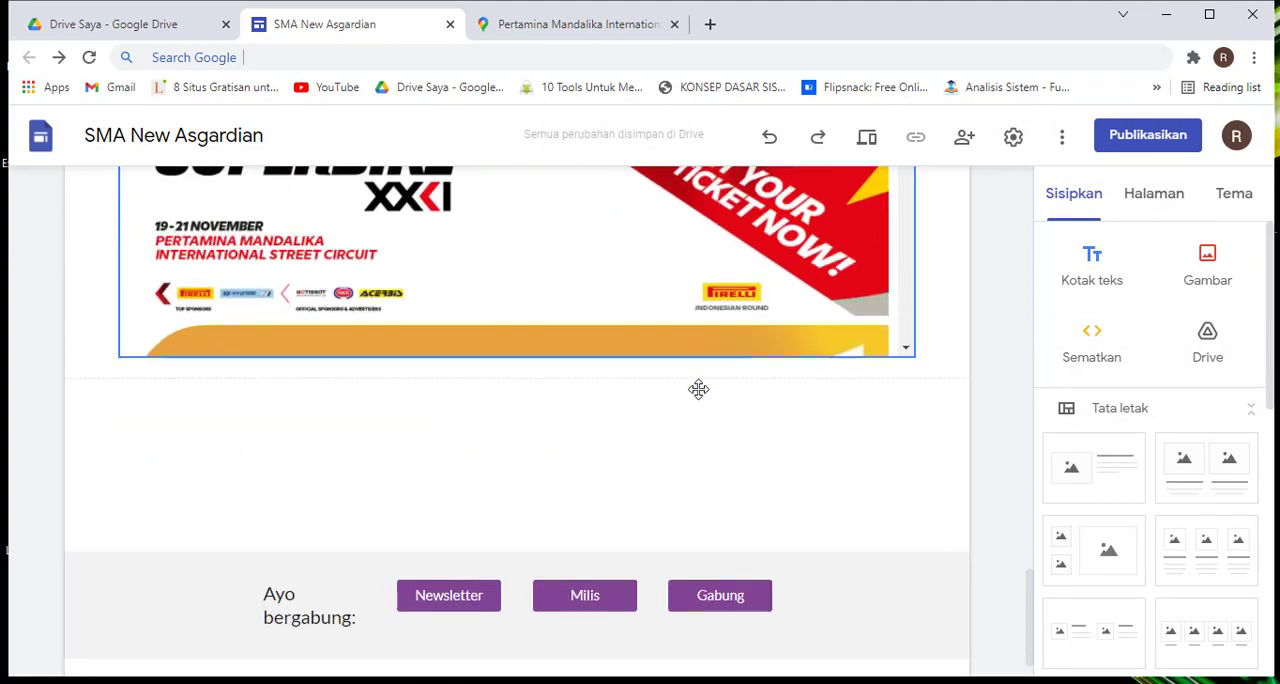
{"action": "scroll", "coordinate": [698, 389], "scroll_direction": "up", "scroll_amount": 7}
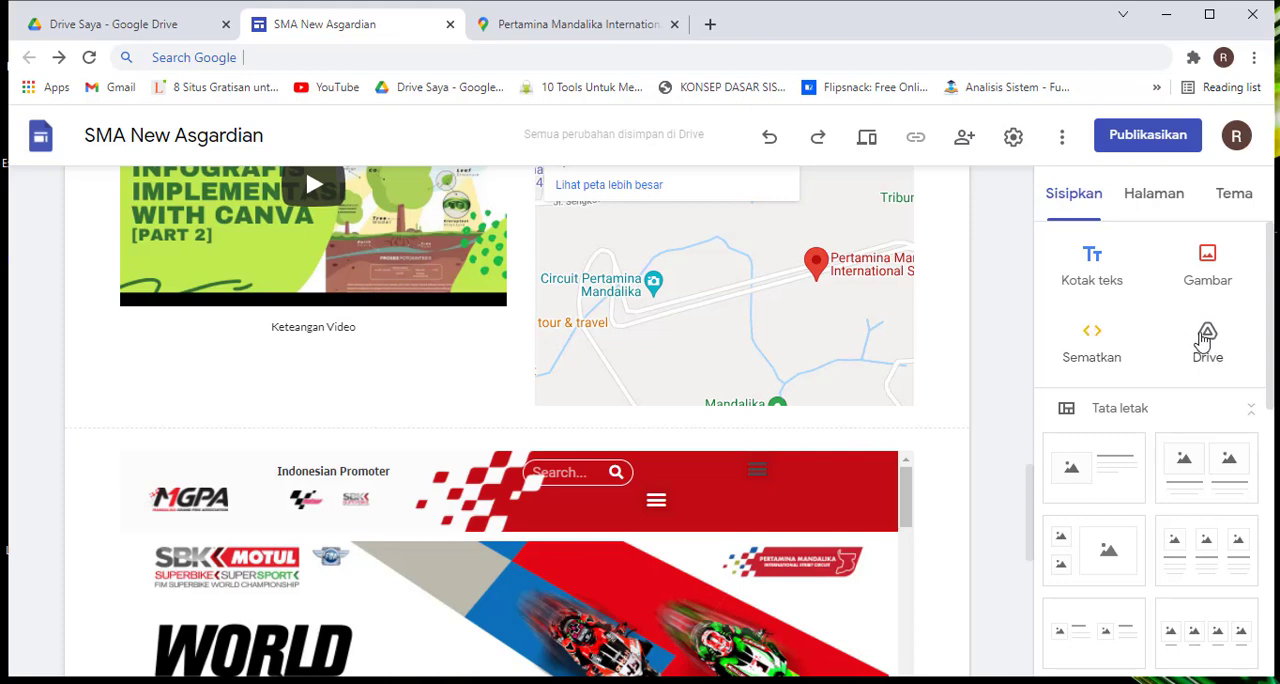
{"action": "left_click", "coordinate": [1205, 343]}
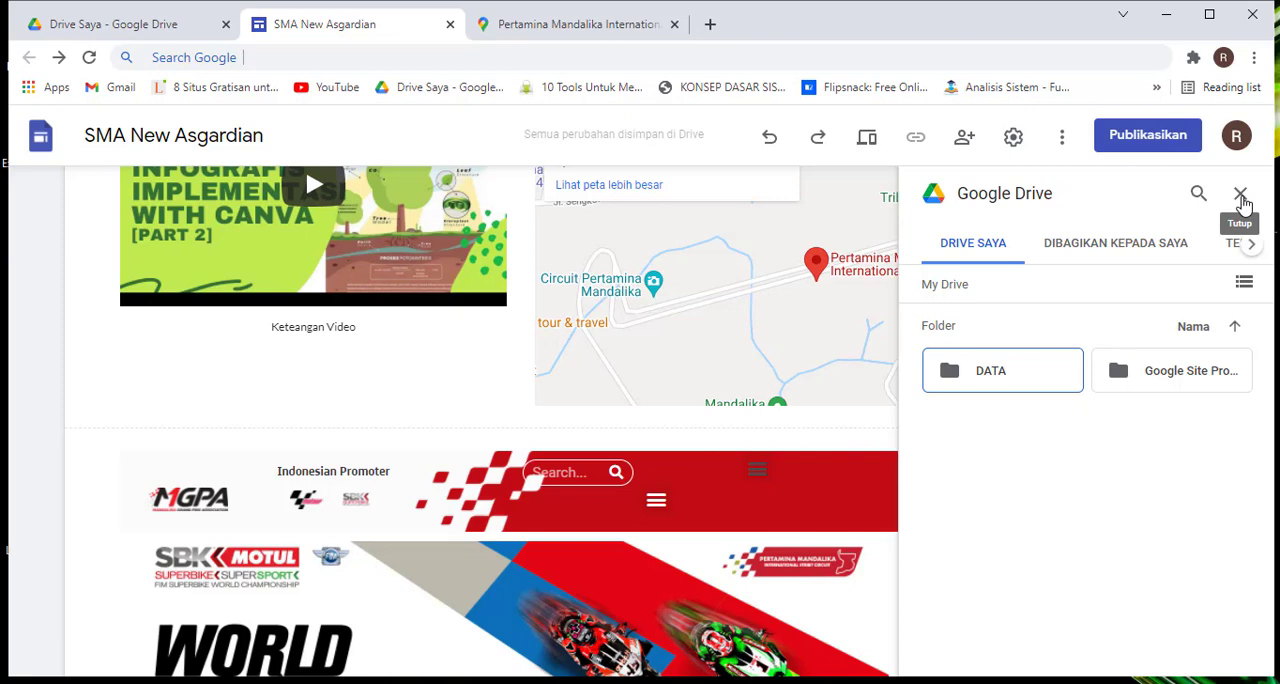
{"action": "left_click", "coordinate": [1240, 196]}
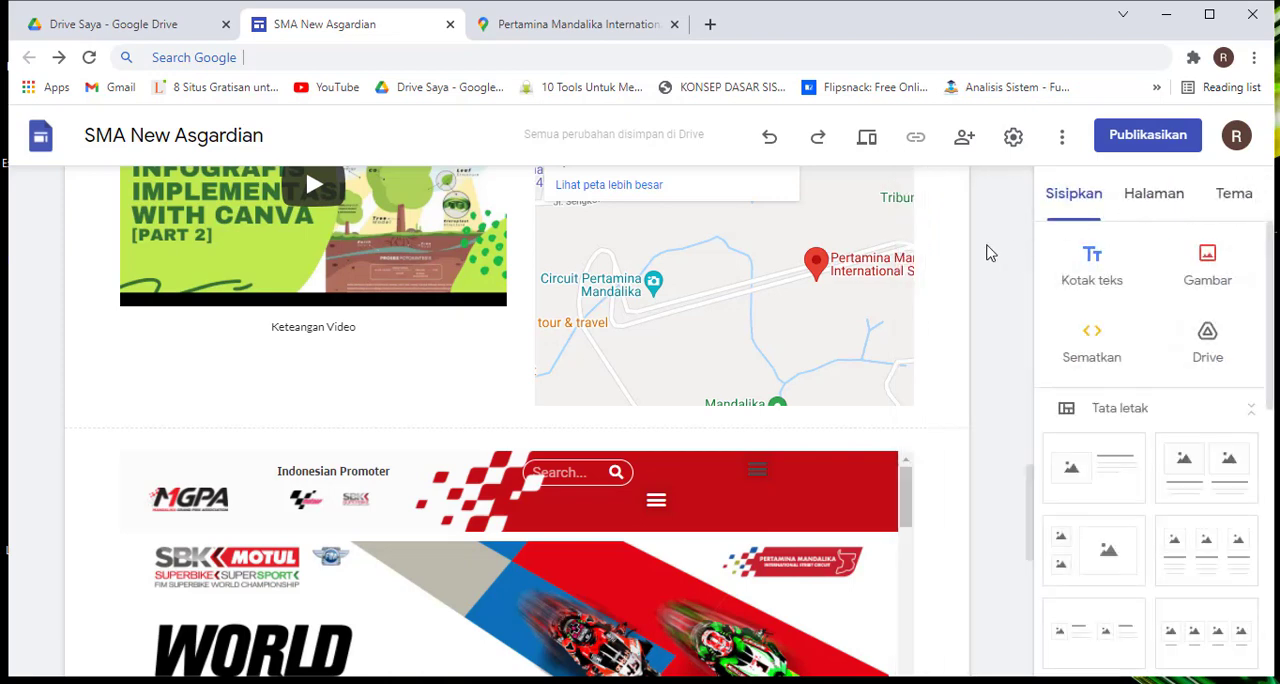
Look over the embedded web page and examine the section layouts and other elements available for insertion
{"action": "scroll", "coordinate": [622, 395], "scroll_direction": "down", "scroll_amount": 6}
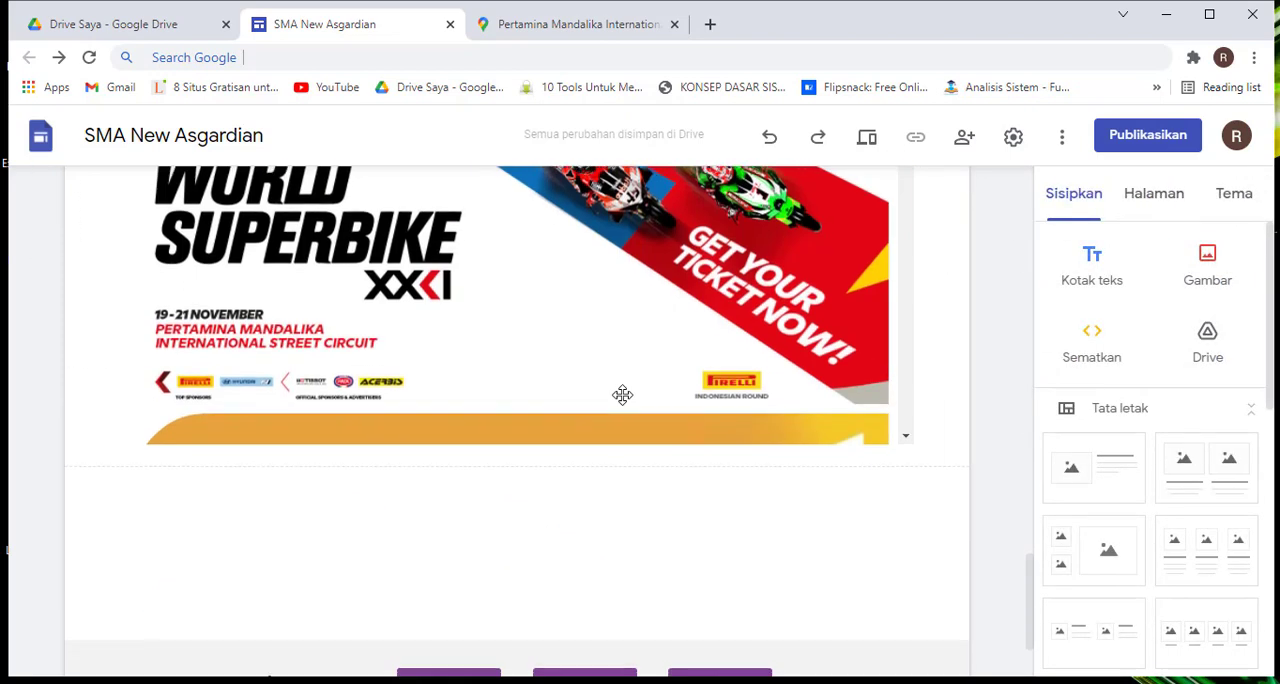
{"action": "scroll", "coordinate": [620, 391], "scroll_direction": "up", "scroll_amount": 4}
{"action": "scroll", "coordinate": [716, 328], "scroll_direction": "down", "scroll_amount": 2}
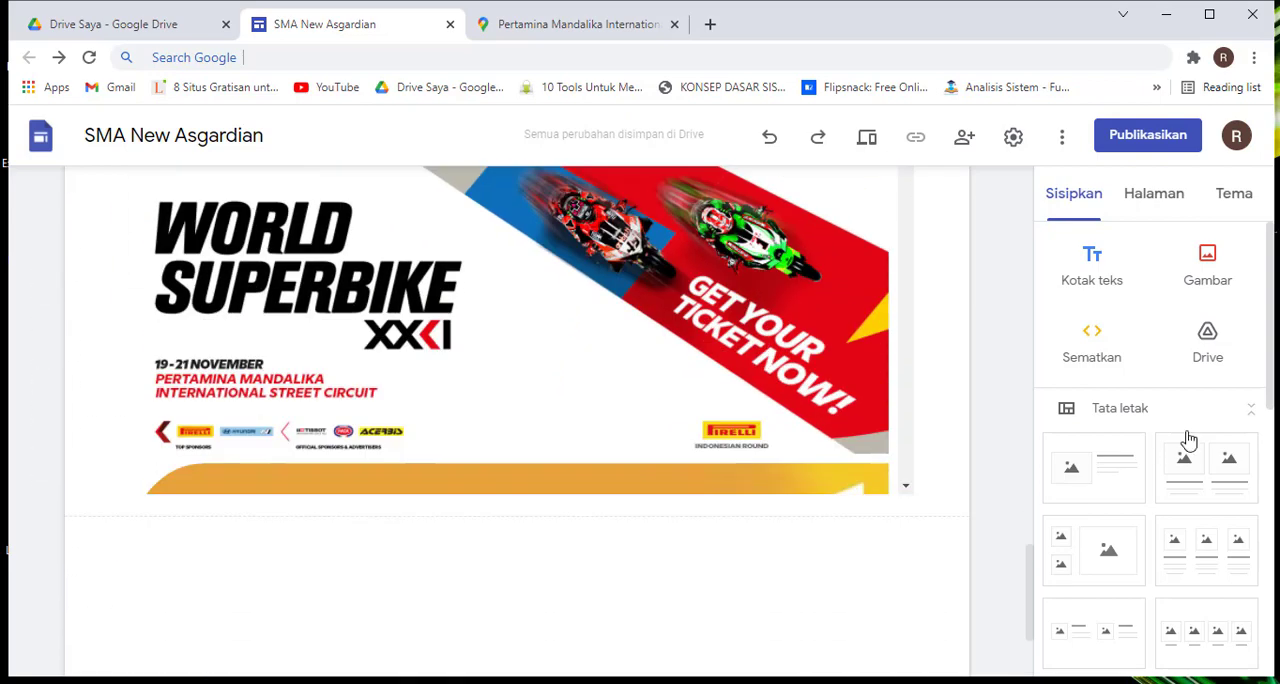
{"action": "scroll", "coordinate": [1145, 428], "scroll_direction": "down", "scroll_amount": 2}
{"action": "scroll", "coordinate": [1145, 428], "scroll_direction": "down", "scroll_amount": 1}
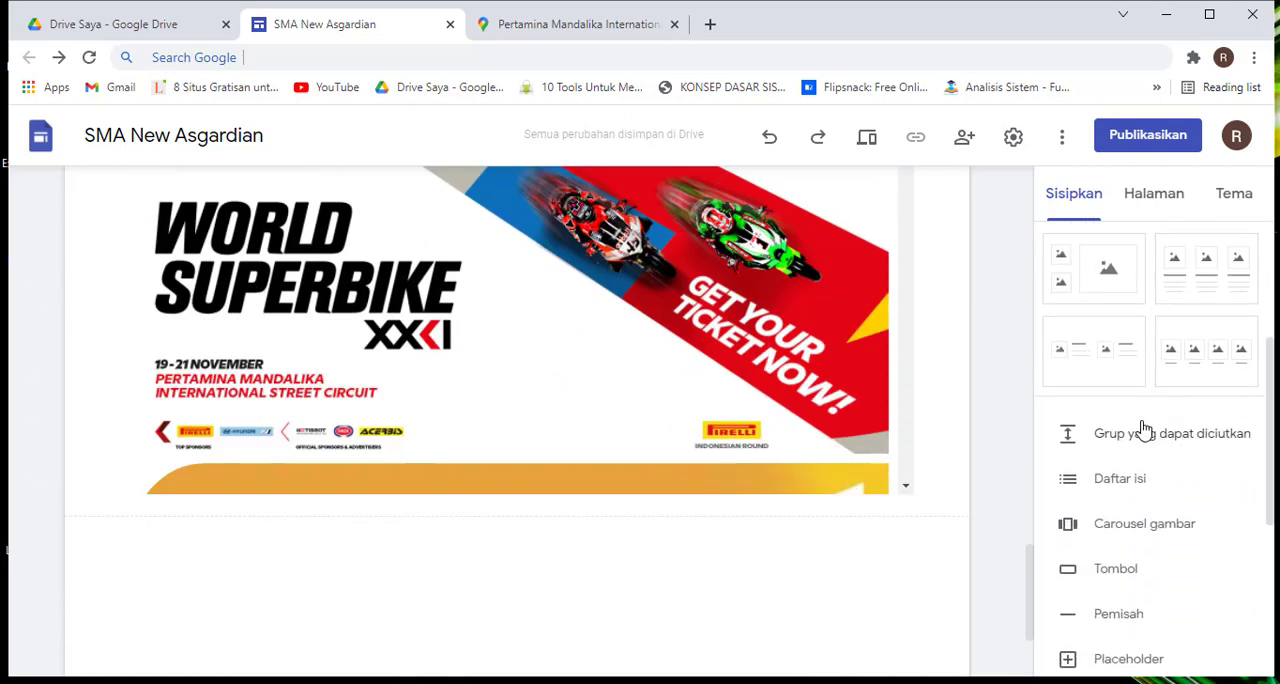
{"action": "scroll", "coordinate": [1145, 428], "scroll_direction": "up", "scroll_amount": 3}
{"action": "scroll", "coordinate": [1145, 428], "scroll_direction": "down", "scroll_amount": 2}
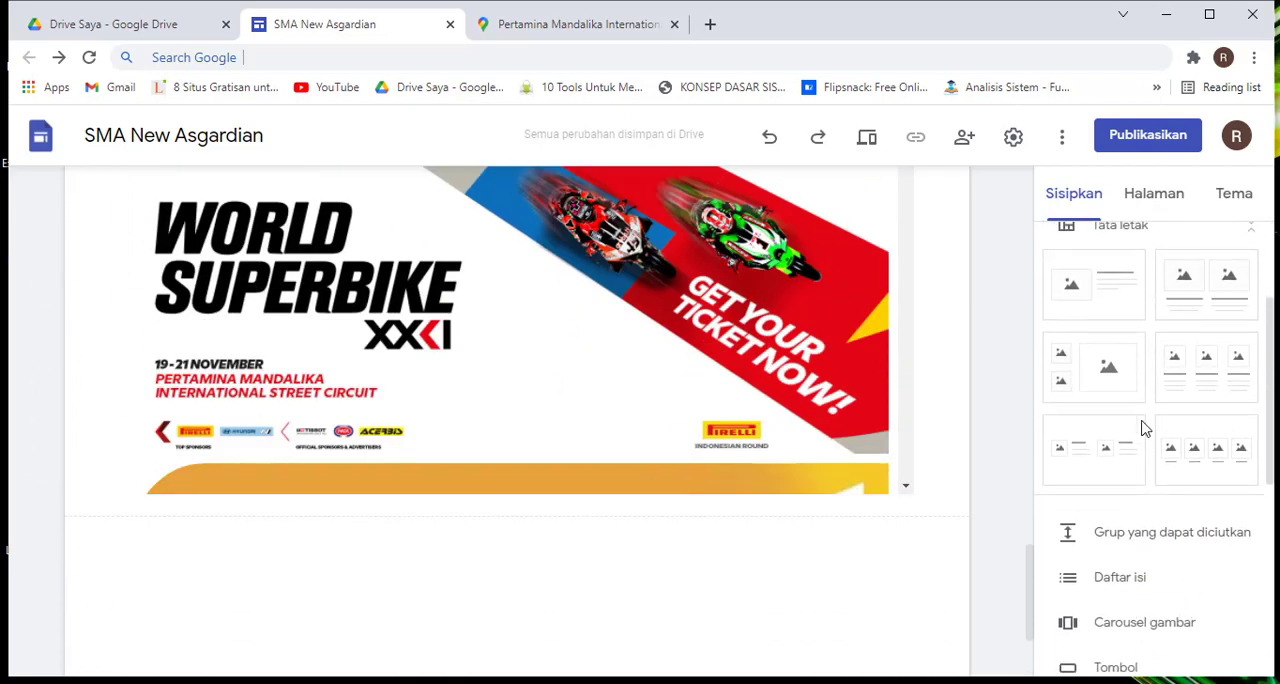
{"action": "scroll", "coordinate": [1145, 428], "scroll_direction": "up", "scroll_amount": 2}
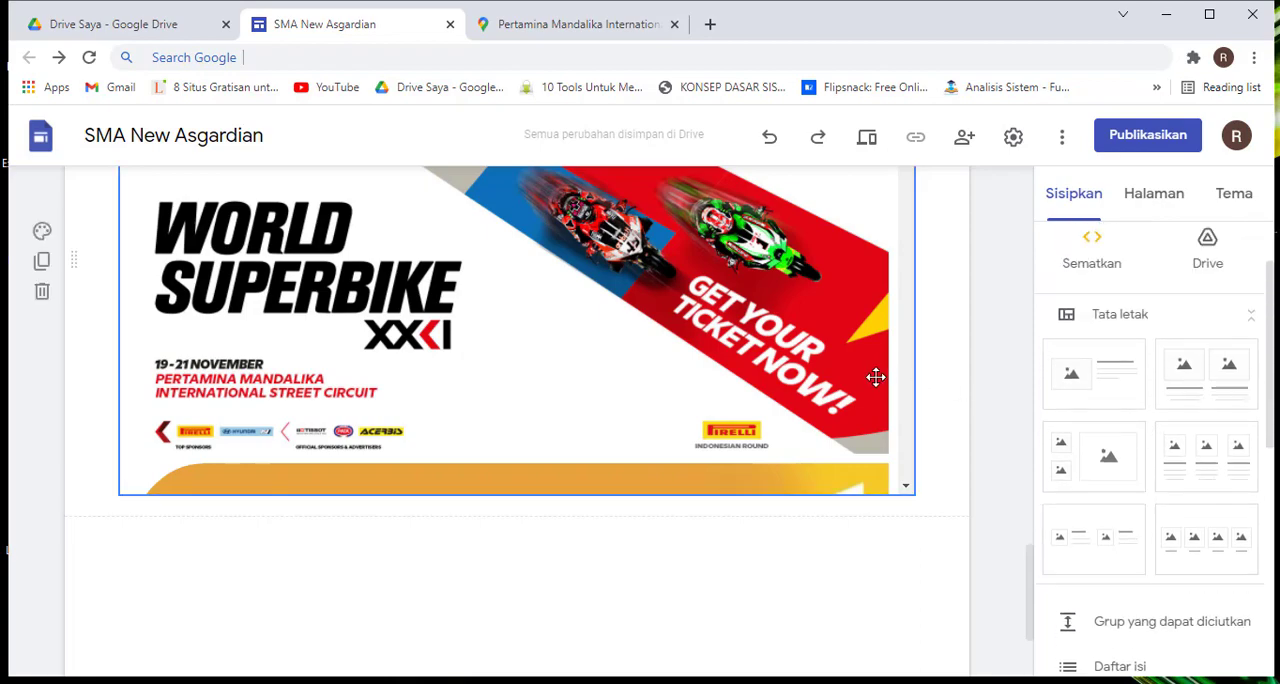
Review the existing home page sections, from the embedded web page and map up to the header banner
{"action": "scroll", "coordinate": [946, 390], "scroll_direction": "up", "scroll_amount": 3}
{"action": "scroll", "coordinate": [946, 390], "scroll_direction": "up", "scroll_amount": 10}
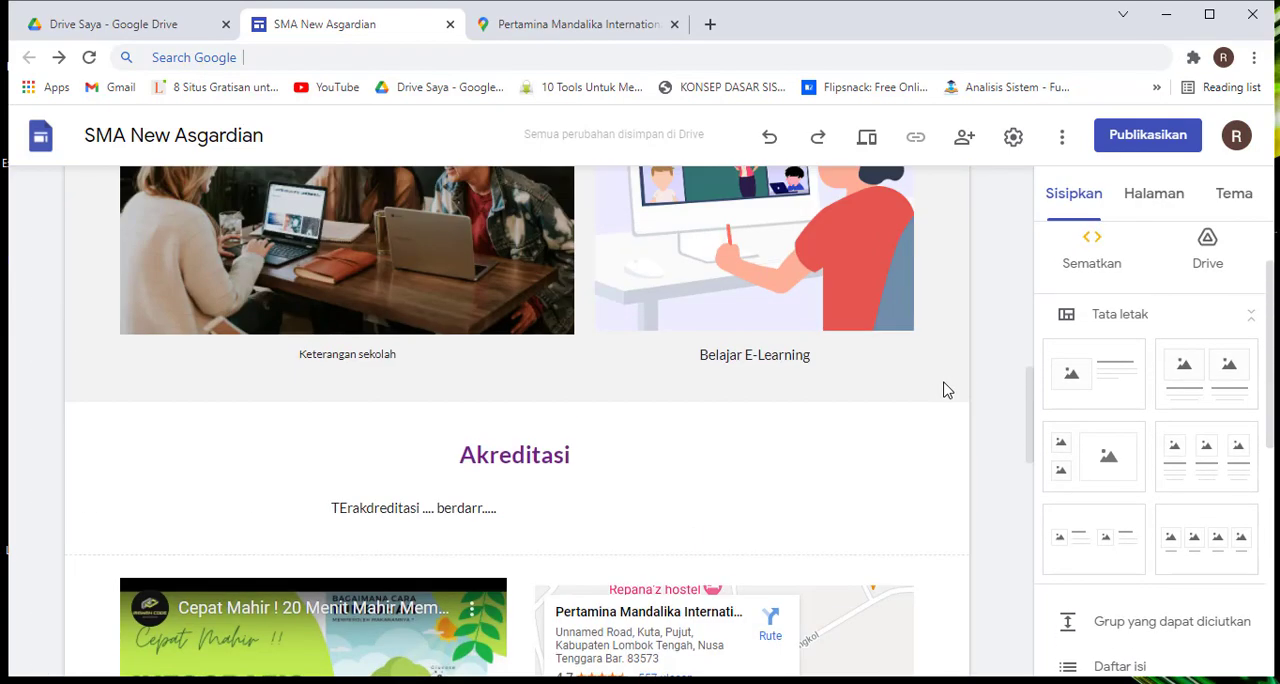
{"action": "scroll", "coordinate": [946, 390], "scroll_direction": "down", "scroll_amount": 4}
{"action": "scroll", "coordinate": [946, 390], "scroll_direction": "down", "scroll_amount": 12}
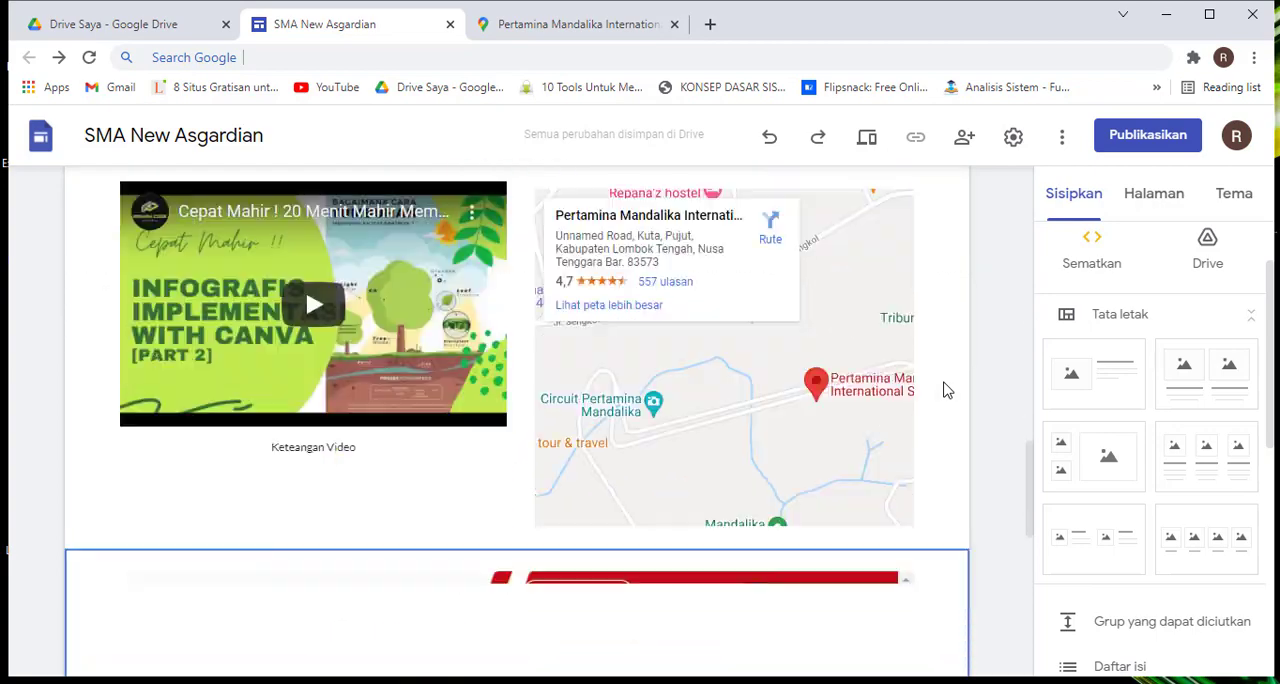
{"action": "scroll", "coordinate": [946, 390], "scroll_direction": "up", "scroll_amount": 3}
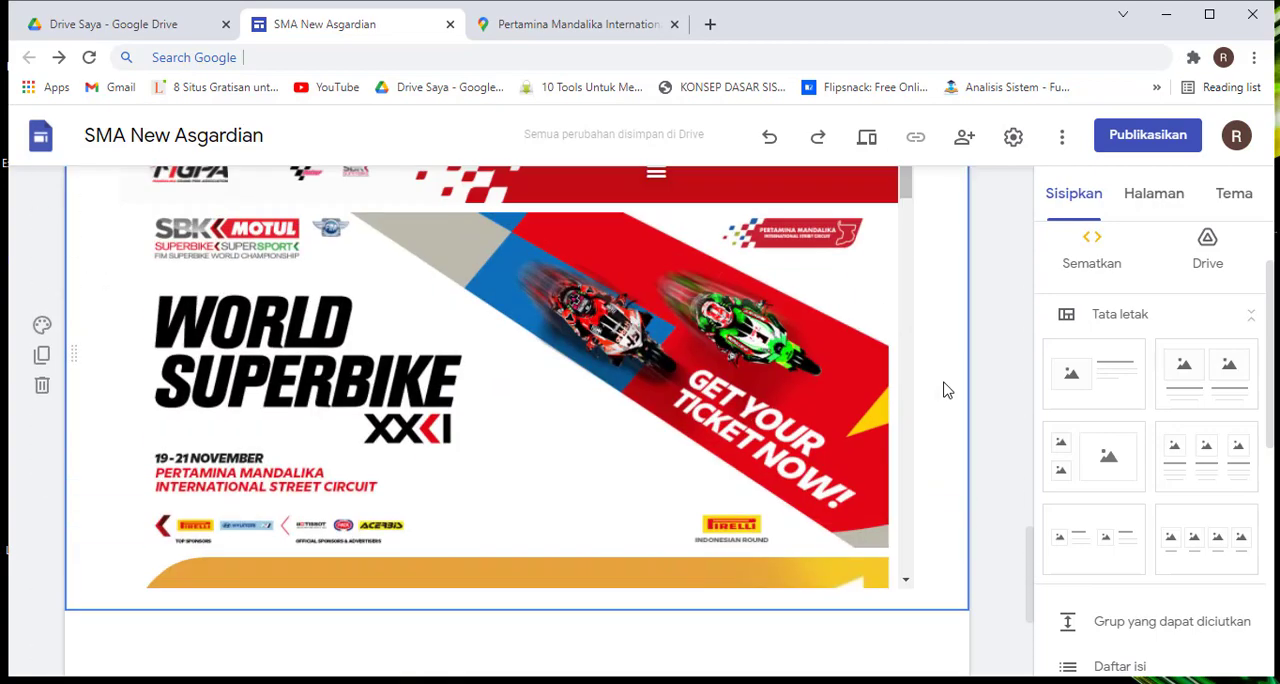
{"action": "scroll", "coordinate": [946, 390], "scroll_direction": "up", "scroll_amount": 2}
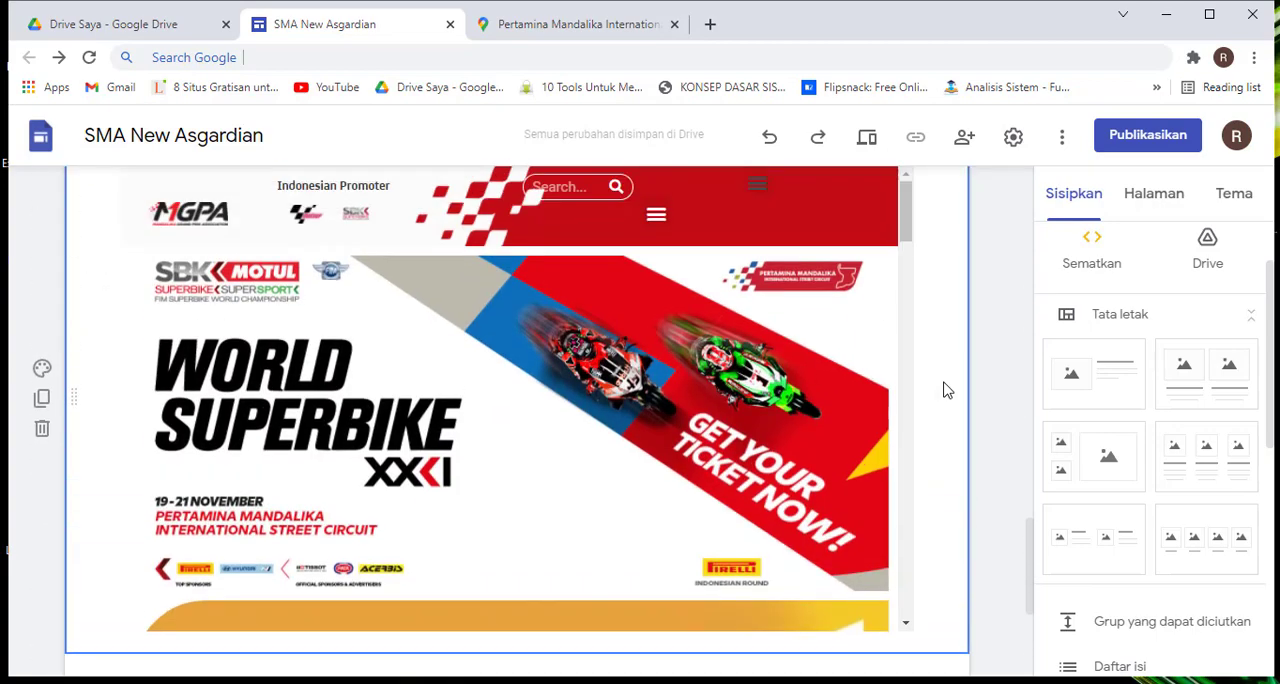
{"action": "scroll", "coordinate": [946, 390], "scroll_direction": "down", "scroll_amount": 4}
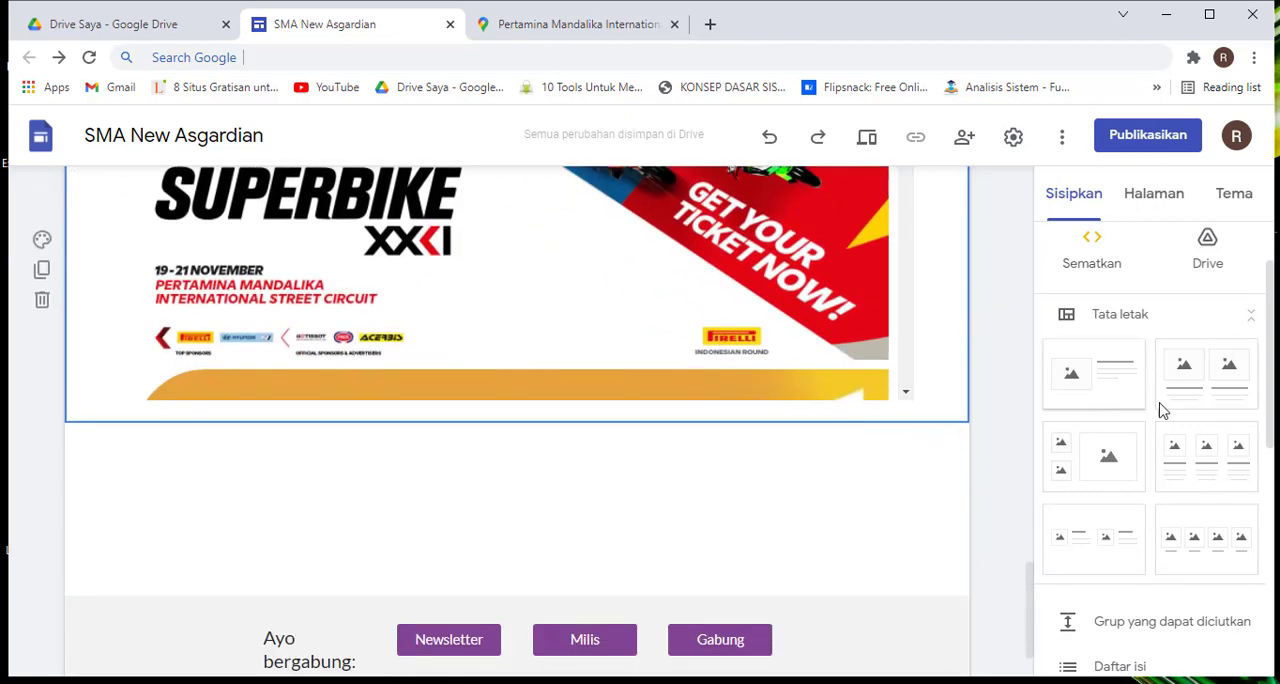
{"action": "scroll", "coordinate": [1160, 408], "scroll_direction": "down", "scroll_amount": 1}
{"action": "scroll", "coordinate": [1160, 408], "scroll_direction": "up", "scroll_amount": 1}
{"action": "scroll", "coordinate": [724, 352], "scroll_direction": "up", "scroll_amount": 10}
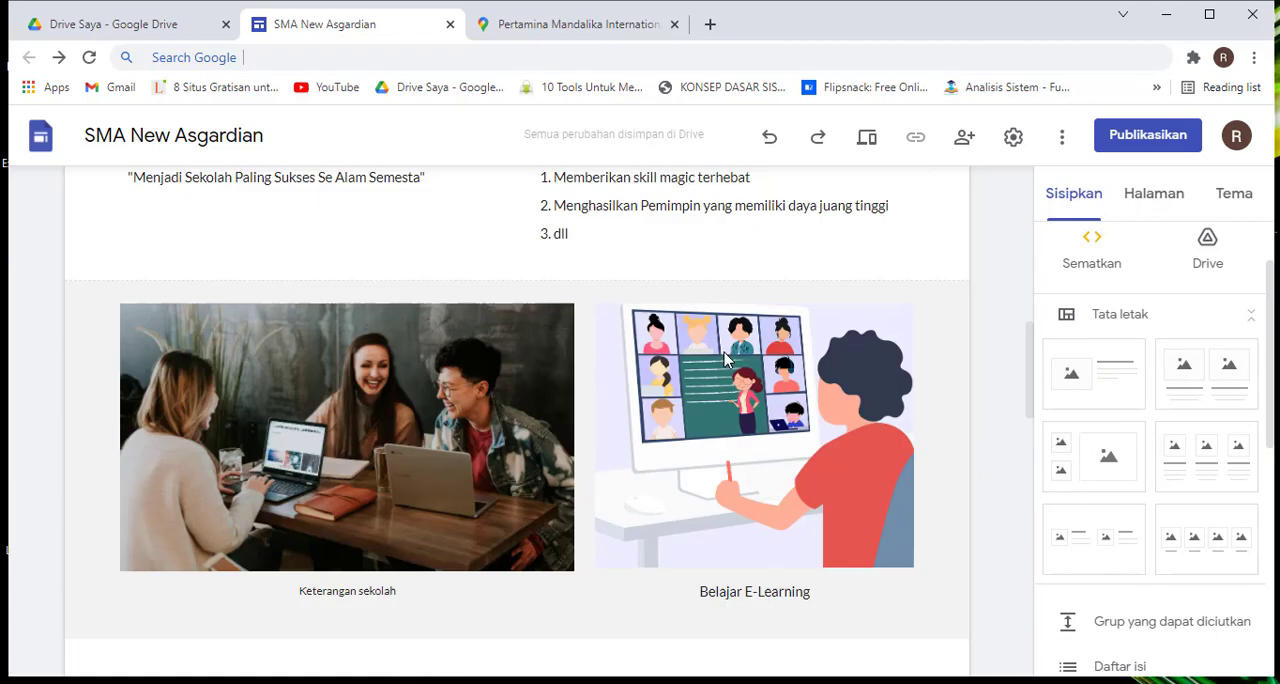
{"action": "scroll", "coordinate": [724, 352], "scroll_direction": "up", "scroll_amount": 6}
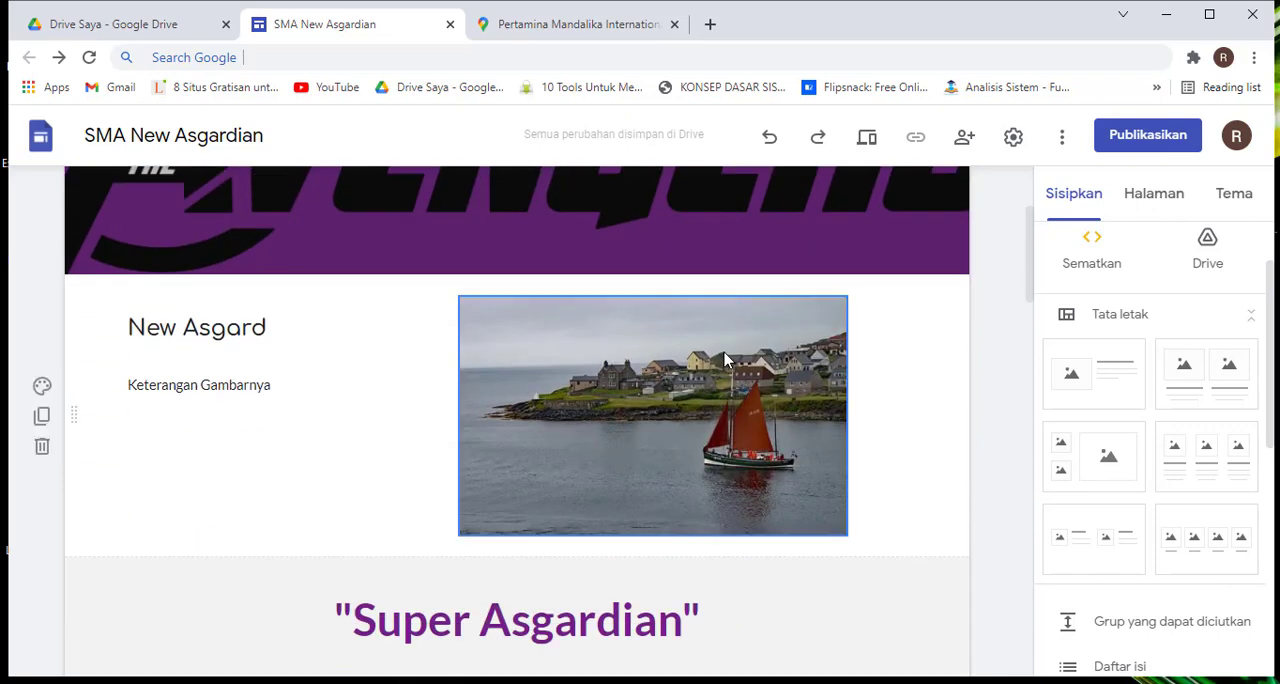
{"action": "scroll", "coordinate": [800, 350], "scroll_direction": "down", "scroll_amount": 1}
{"action": "scroll", "coordinate": [880, 335], "scroll_direction": "up", "scroll_amount": 3}
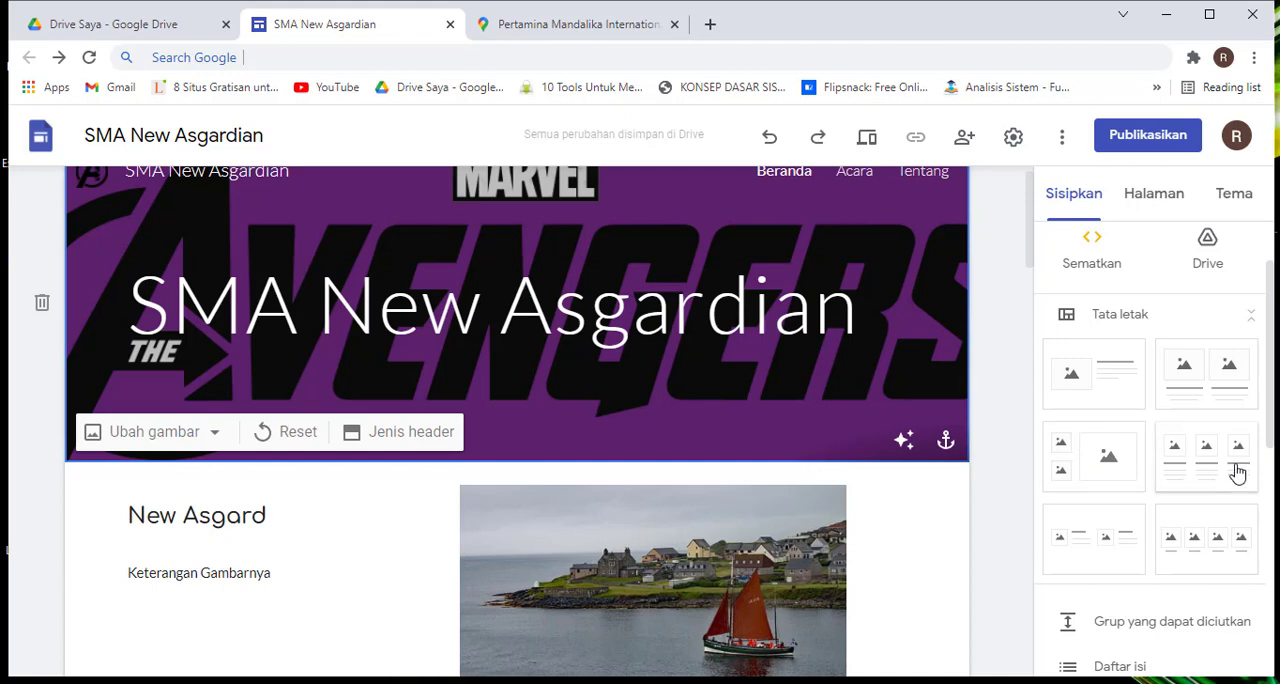
Add a layout with two small stacked placeholders beside one large placeholder below the embedded web page
{"action": "left_click", "coordinate": [1108, 470]}
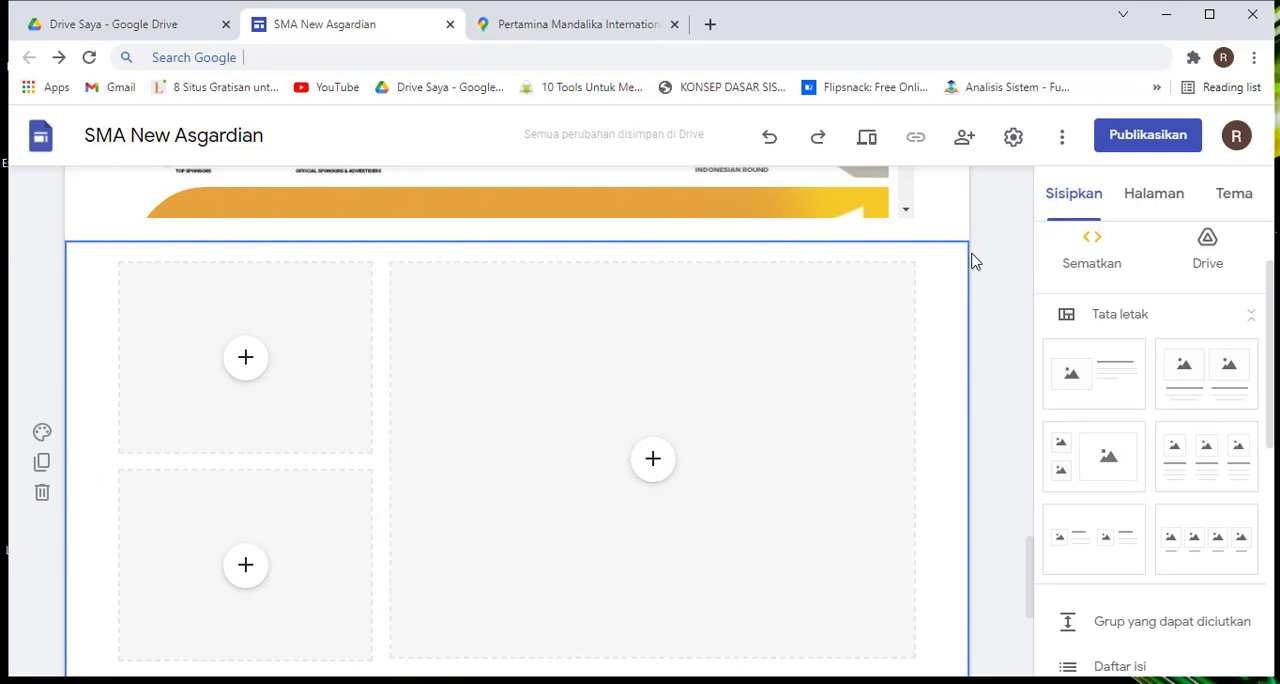
{"action": "scroll", "coordinate": [960, 288], "scroll_direction": "down", "scroll_amount": 2}
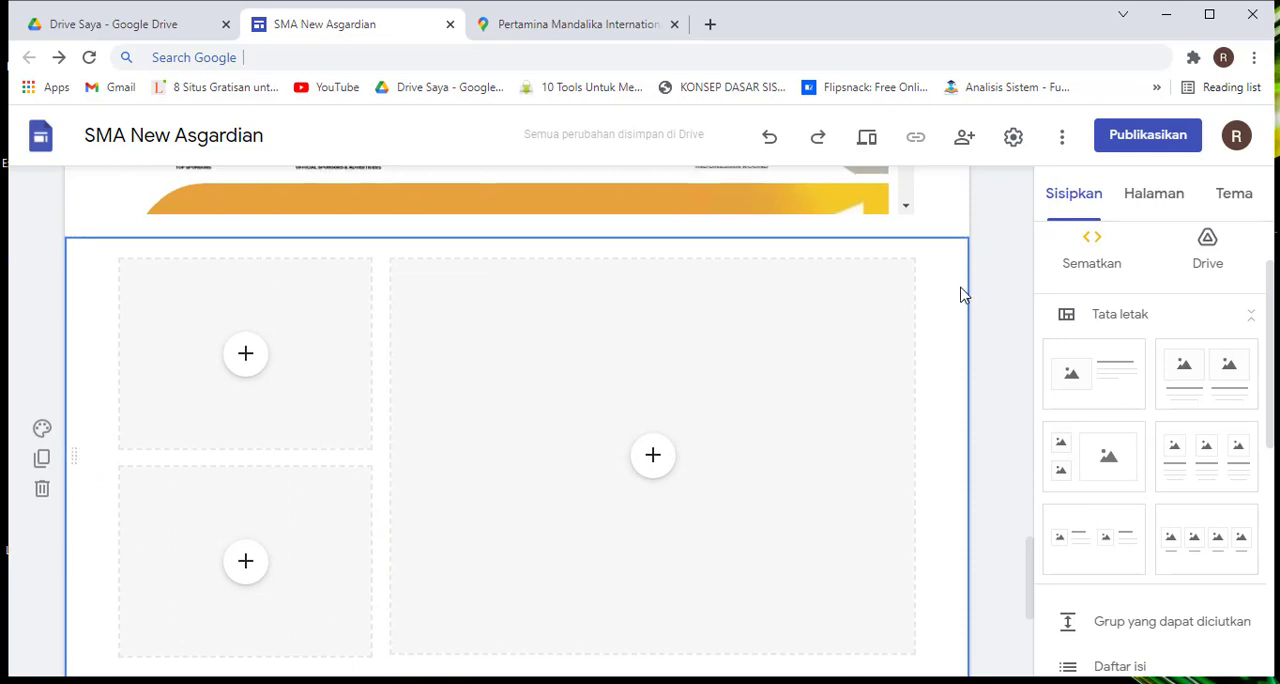
{"action": "scroll", "coordinate": [960, 288], "scroll_direction": "up", "scroll_amount": 2}
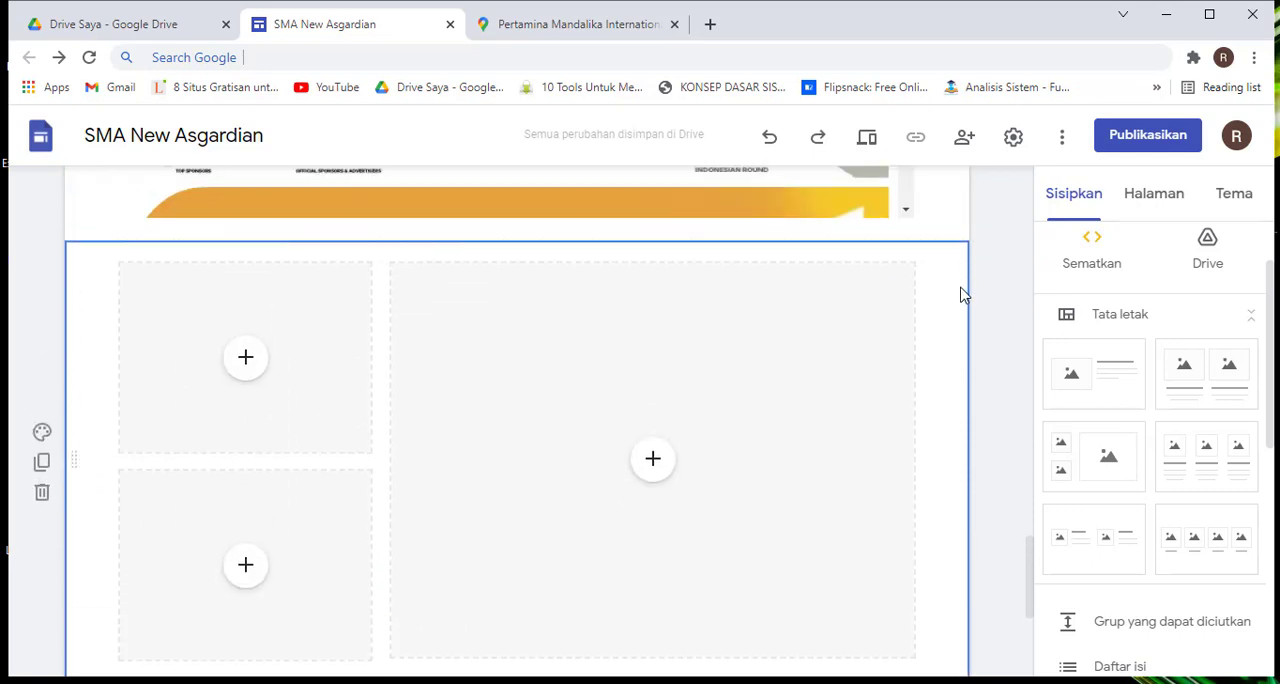
{"action": "left_click", "coordinate": [251, 372]}
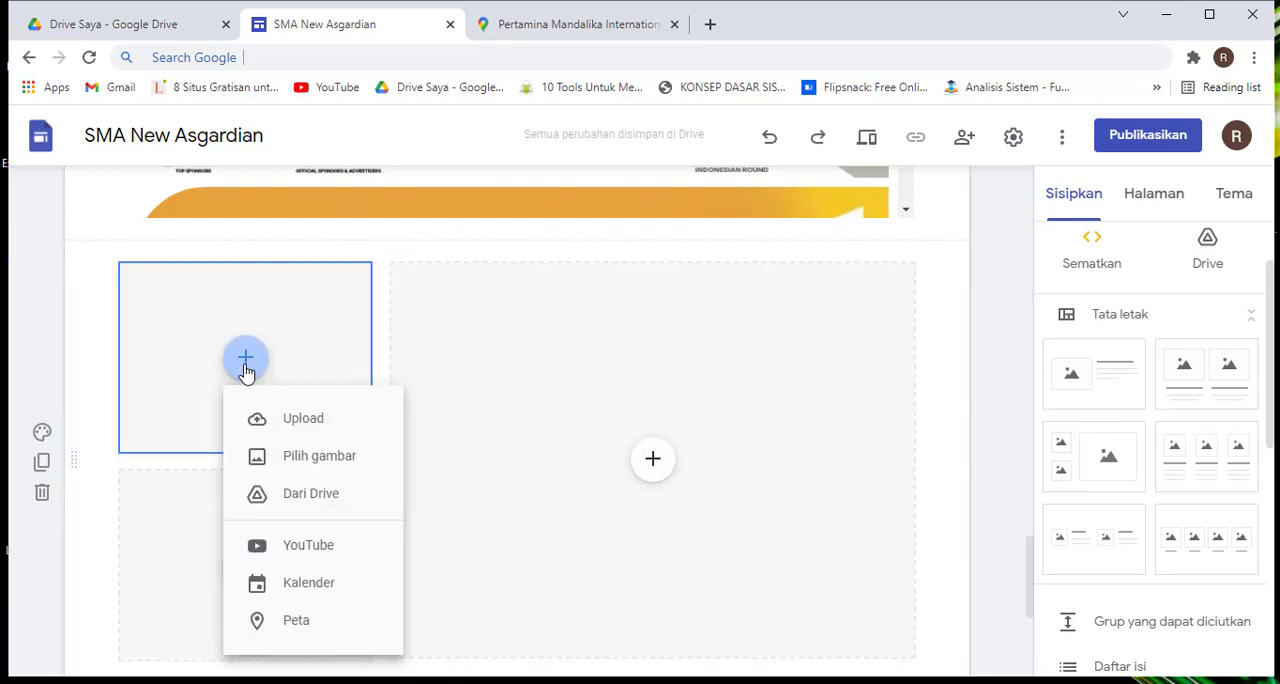
{"action": "left_click", "coordinate": [337, 428]}
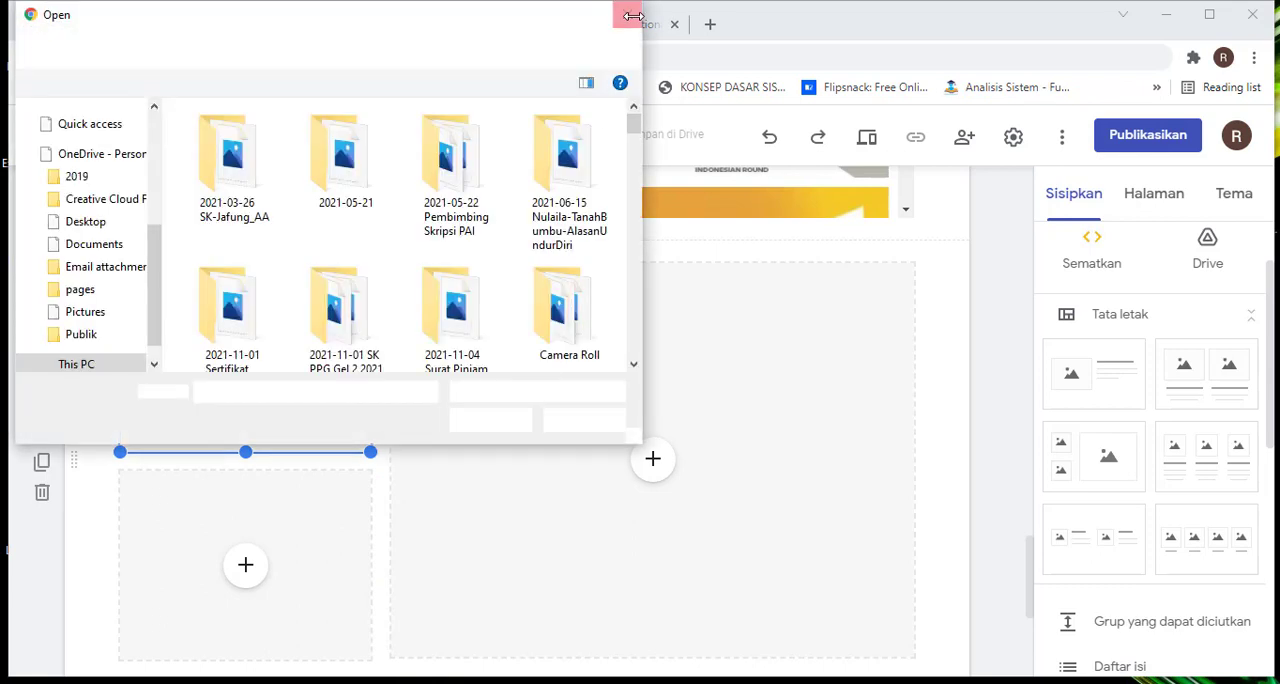
{"action": "left_click", "coordinate": [634, 18]}
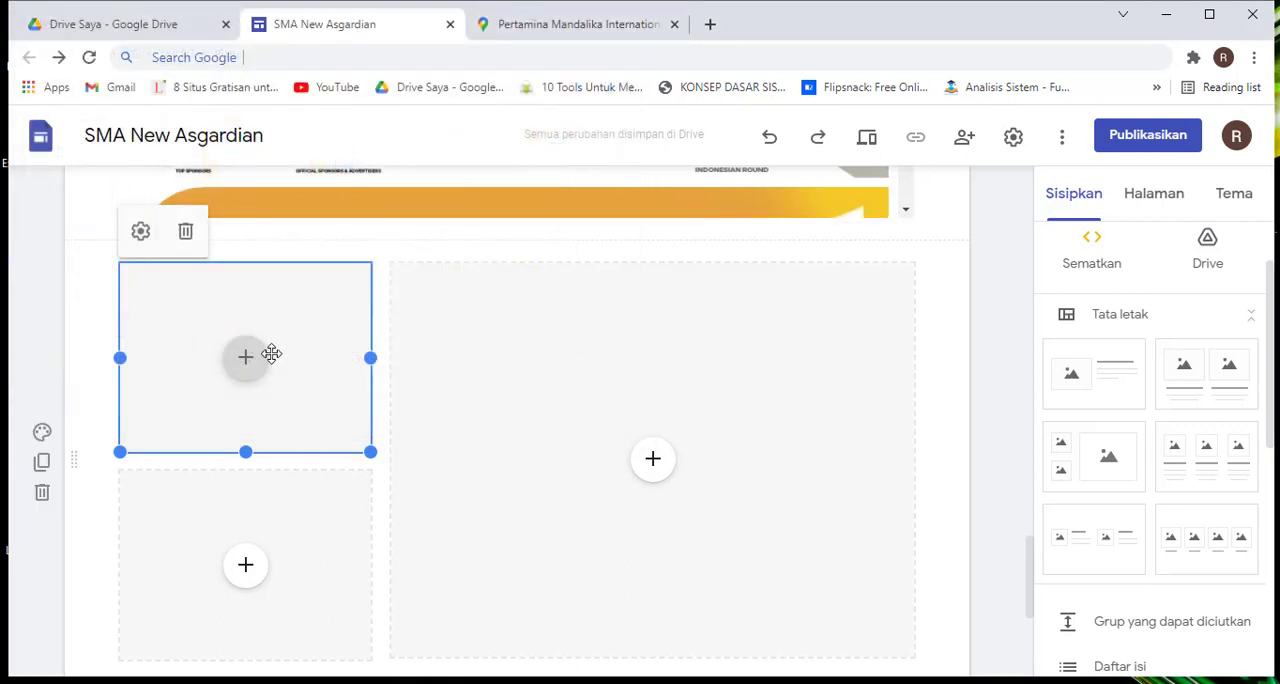
Choose an image for the upper small placeholder by searching Google Images for "thor"
{"action": "left_click", "coordinate": [247, 357]}
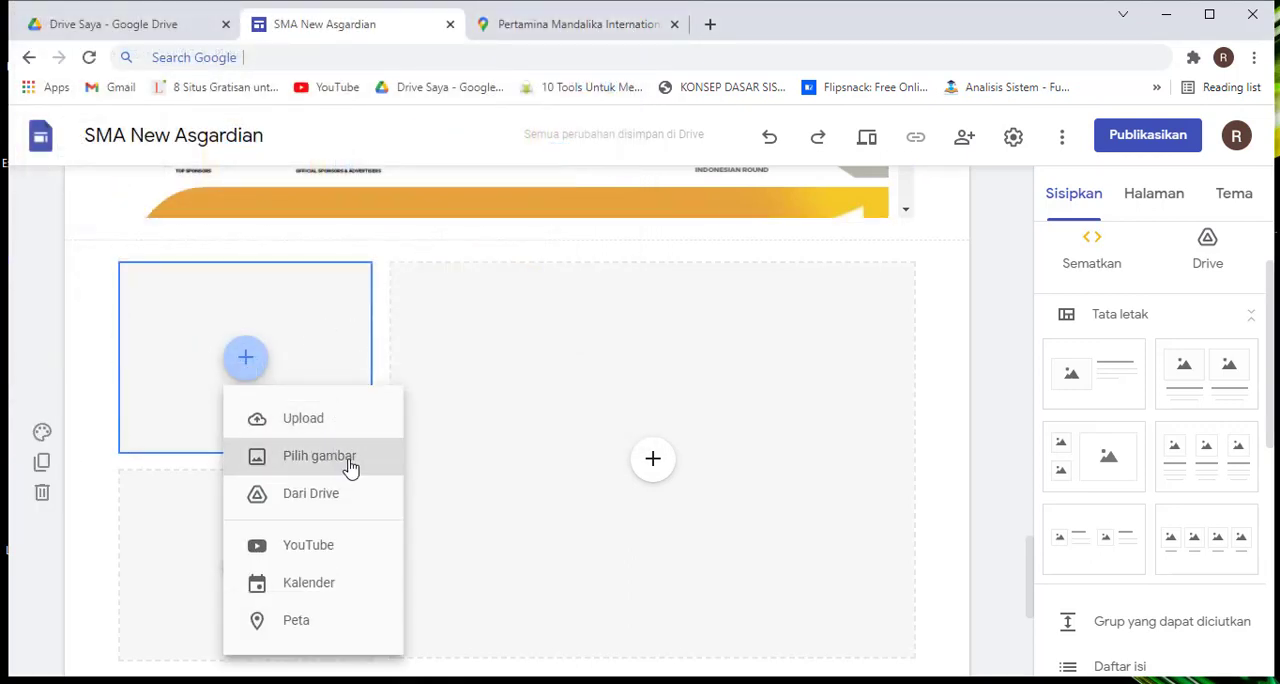
{"action": "left_click", "coordinate": [350, 462]}
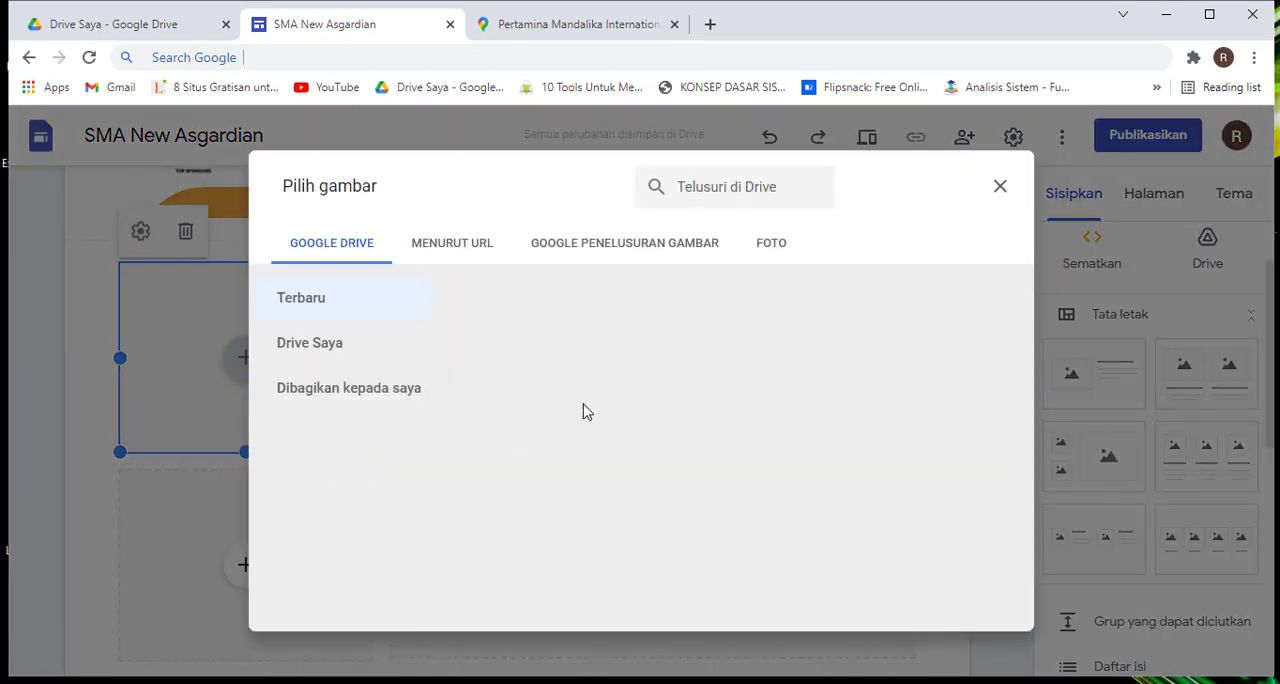
{"action": "left_click", "coordinate": [627, 246]}
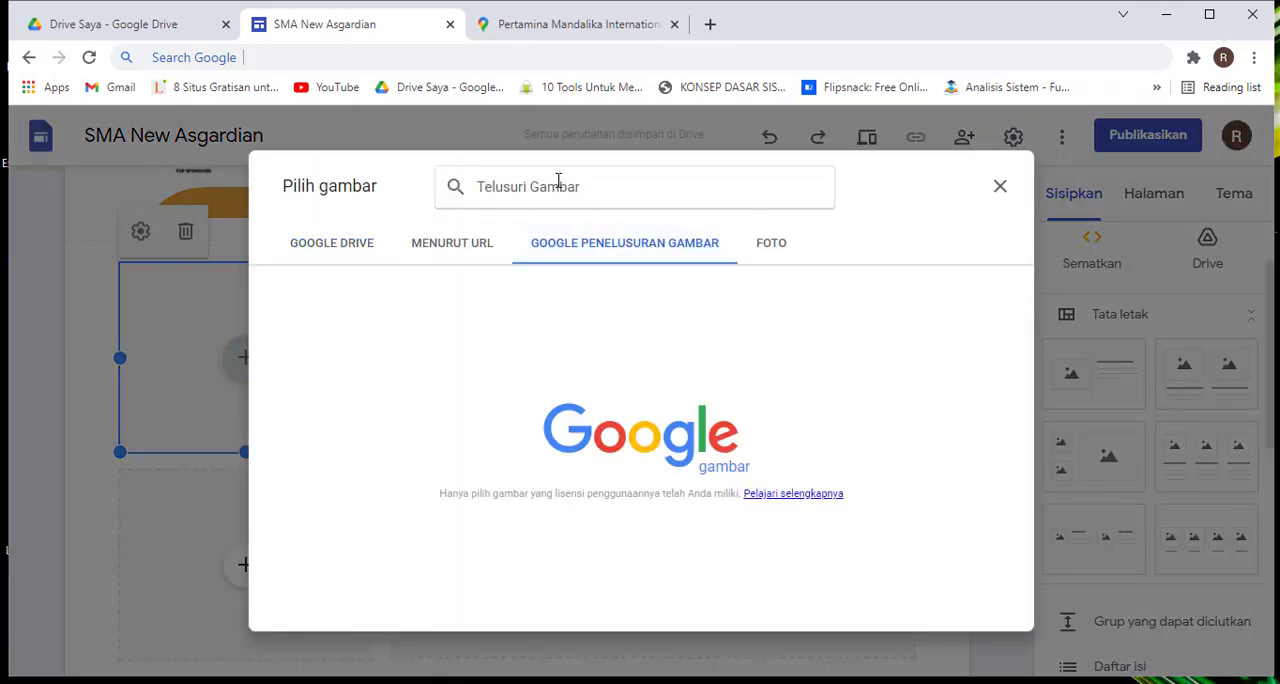
{"action": "type", "text": "Thor"}
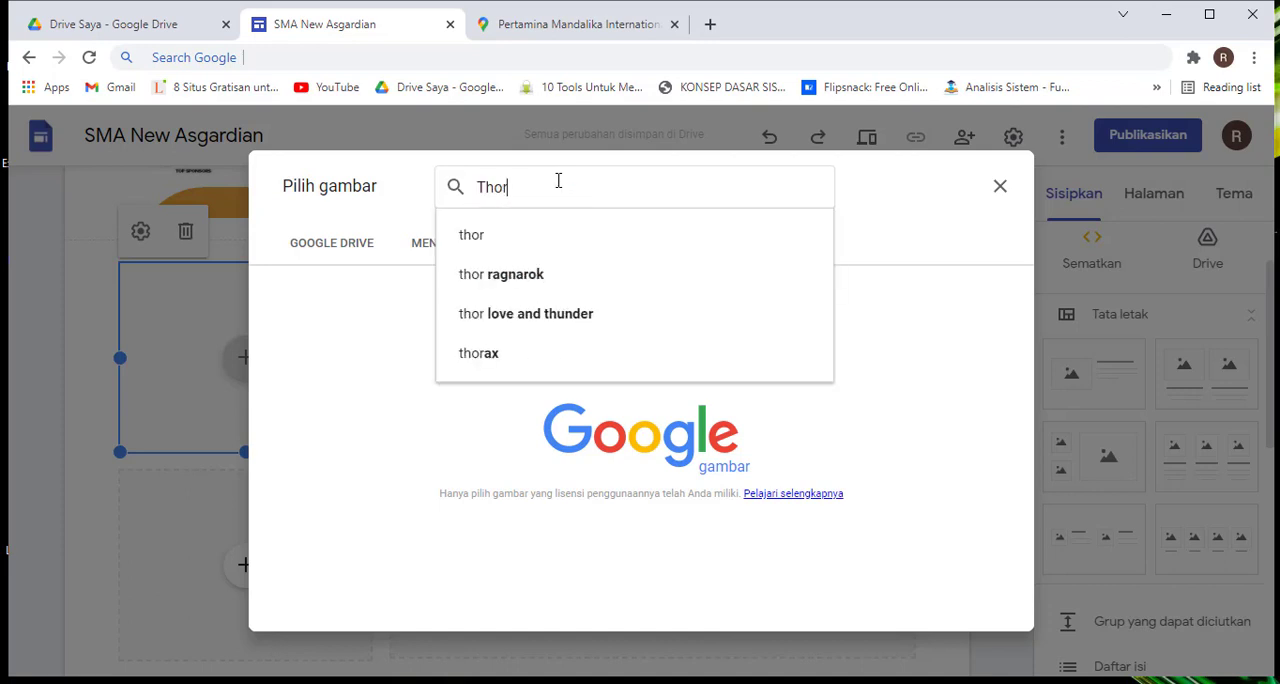
{"action": "left_click", "coordinate": [516, 240]}
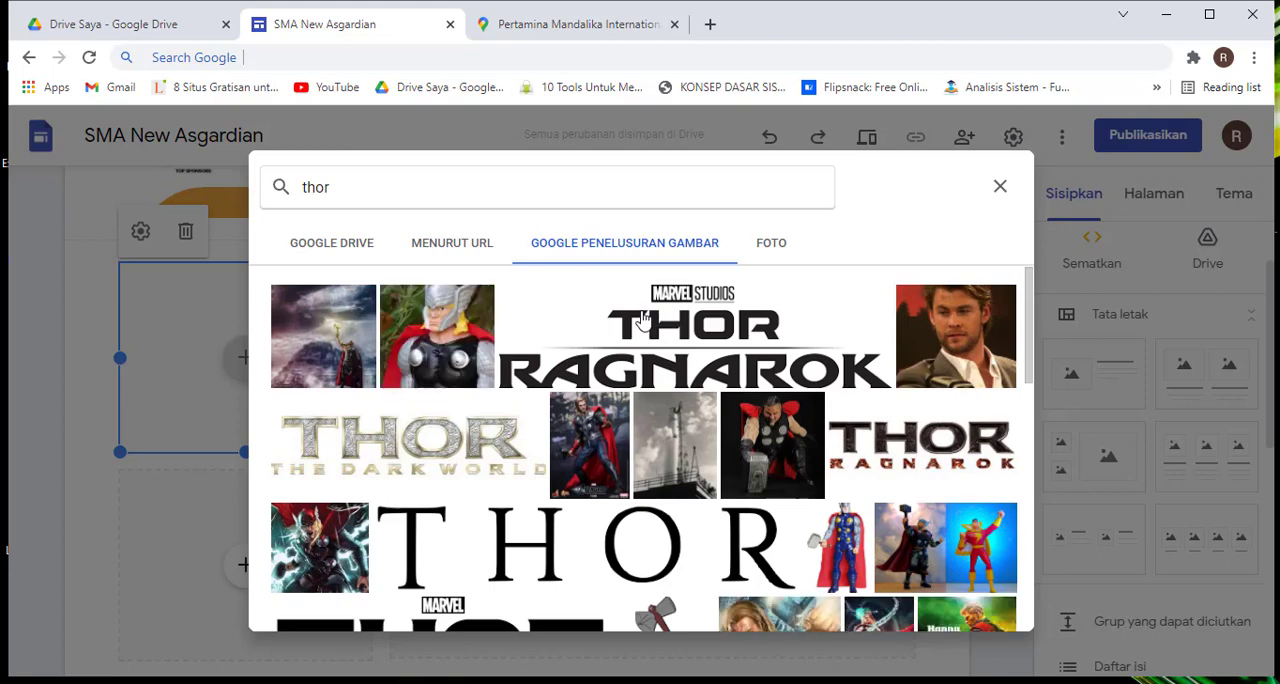
Browse the Thor image results and insert the full-body Thor figure with the red cape into the upper small placeholder
{"action": "scroll", "coordinate": [643, 318], "scroll_direction": "down", "scroll_amount": 2}
{"action": "scroll", "coordinate": [643, 318], "scroll_direction": "down", "scroll_amount": 3}
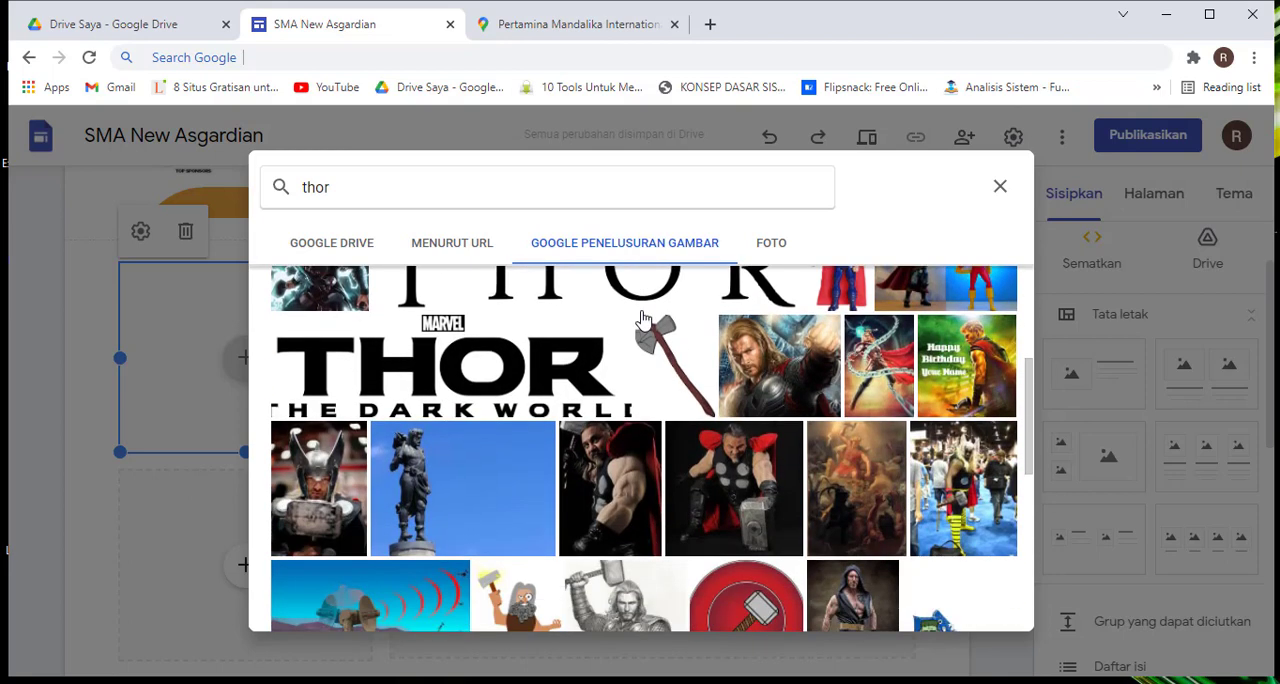
{"action": "scroll", "coordinate": [643, 318], "scroll_direction": "down", "scroll_amount": 1}
{"action": "scroll", "coordinate": [643, 318], "scroll_direction": "down", "scroll_amount": 6}
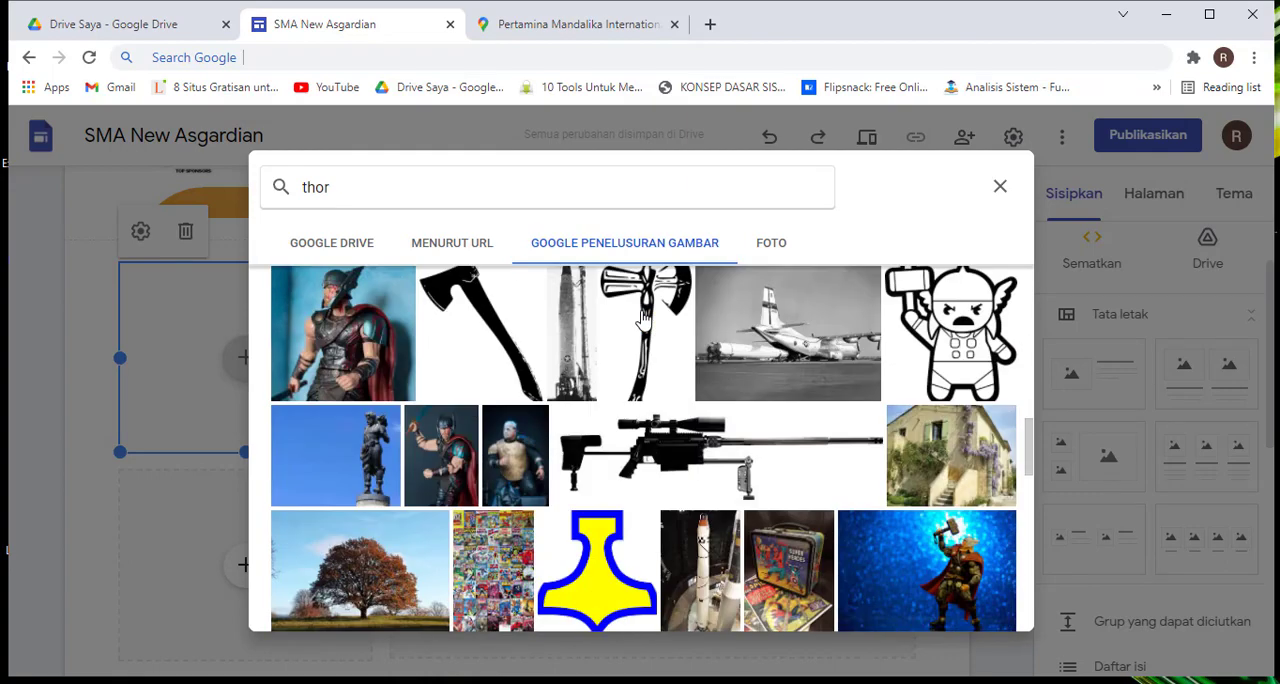
{"action": "scroll", "coordinate": [643, 318], "scroll_direction": "up", "scroll_amount": 10}
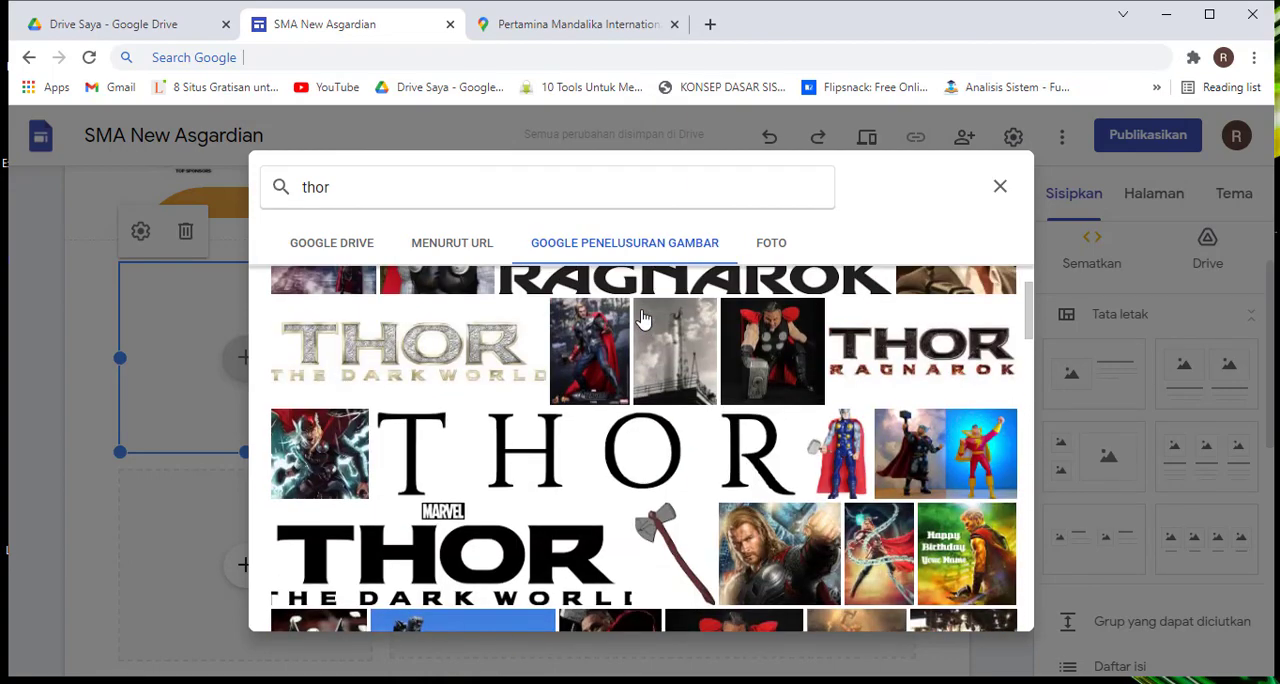
{"action": "scroll", "coordinate": [643, 318], "scroll_direction": "up", "scroll_amount": 1}
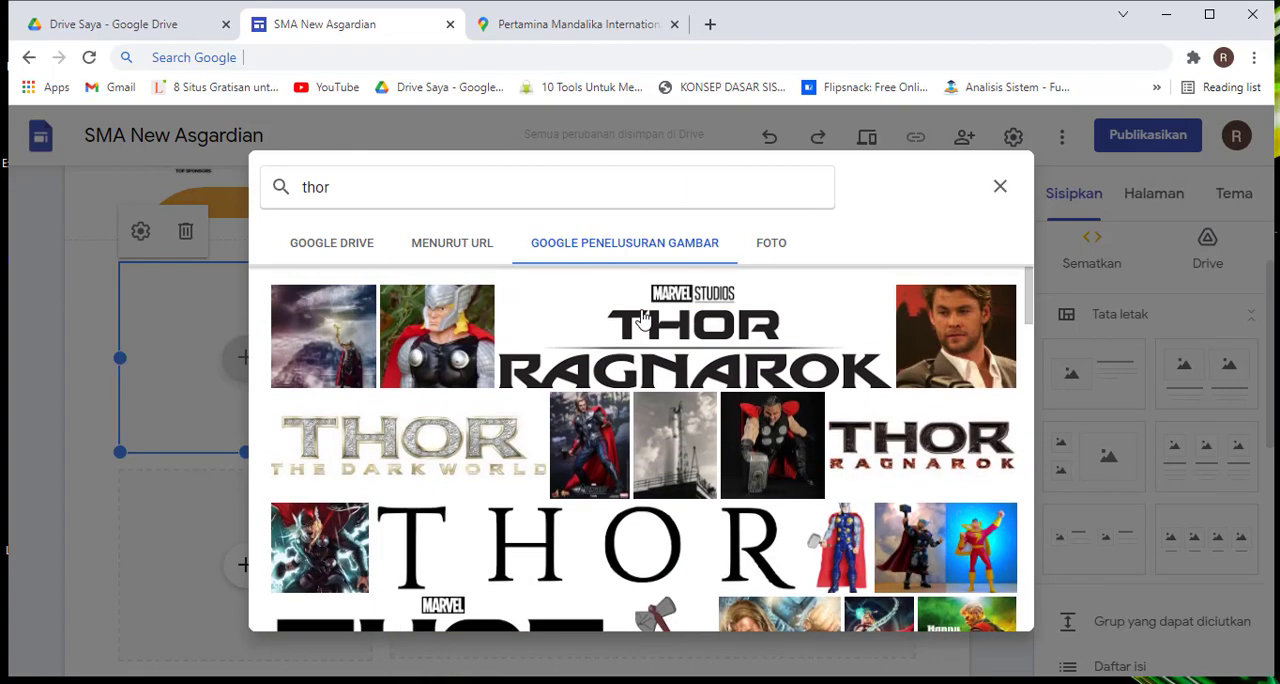
{"action": "left_click", "coordinate": [594, 450]}
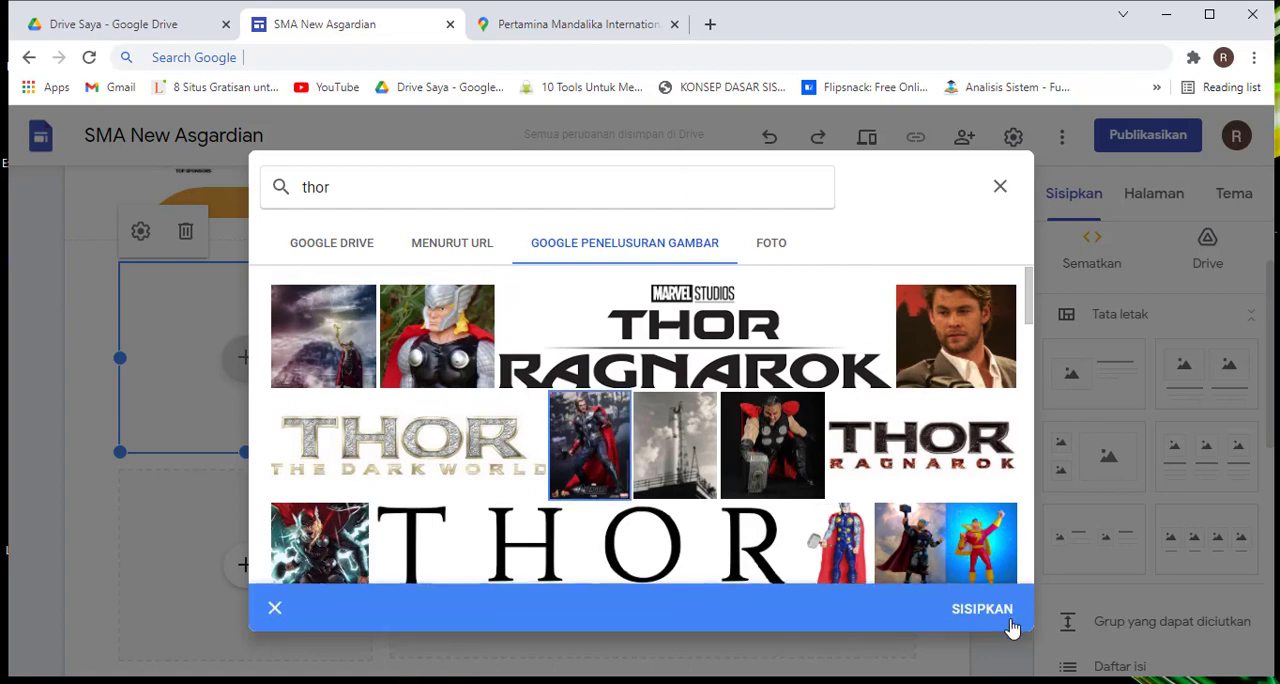
{"action": "left_click", "coordinate": [982, 610]}
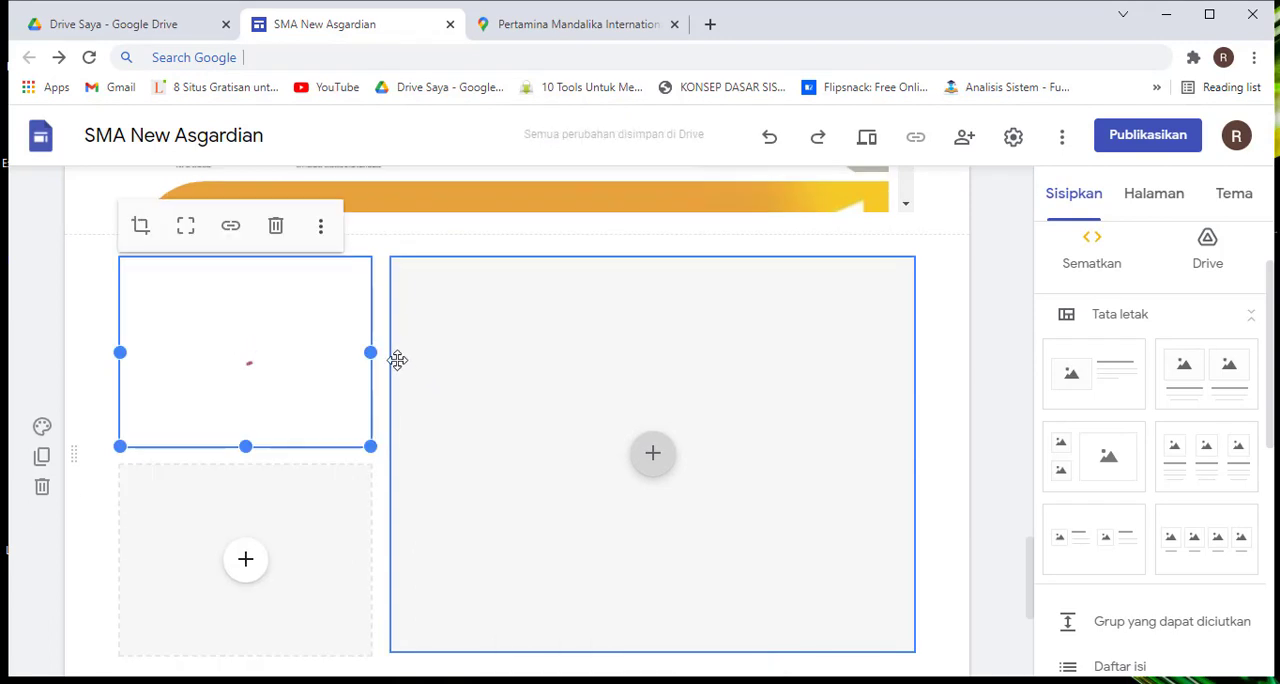
Reposition the Thor image within its crop frame in the upper small placeholder so his head and torso show
{"action": "scroll", "coordinate": [360, 397], "scroll_direction": "up", "scroll_amount": 1}
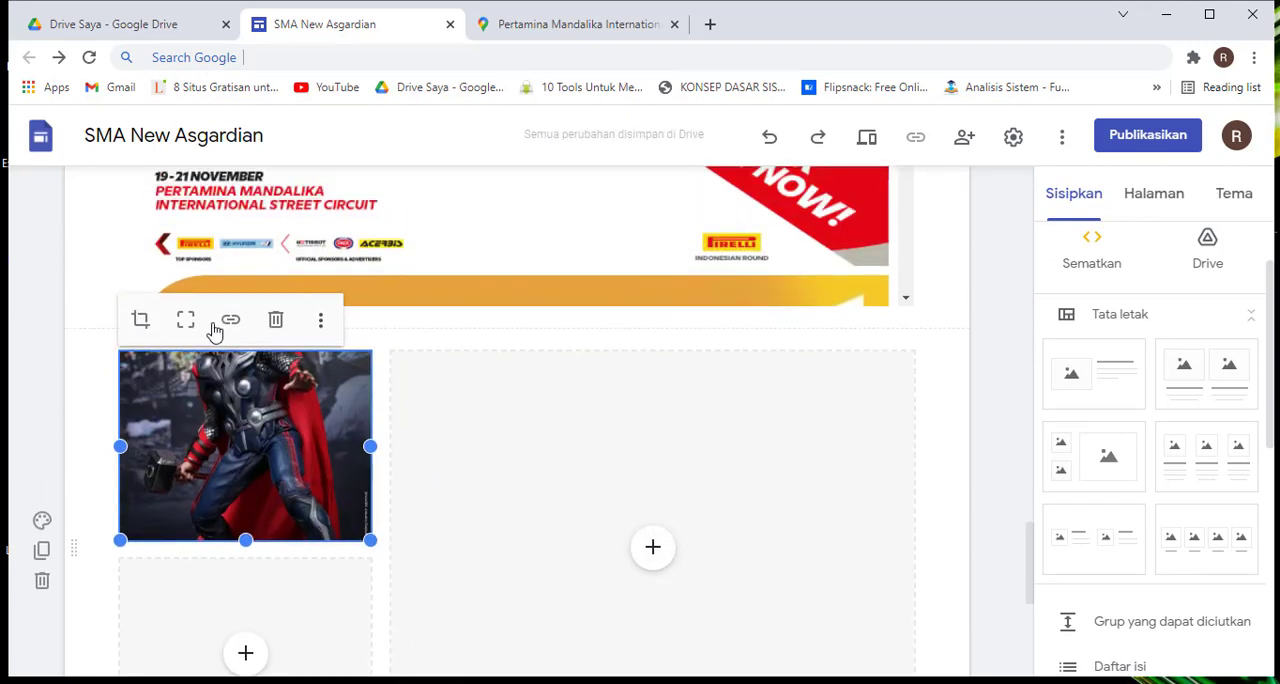
{"action": "left_click", "coordinate": [320, 320]}
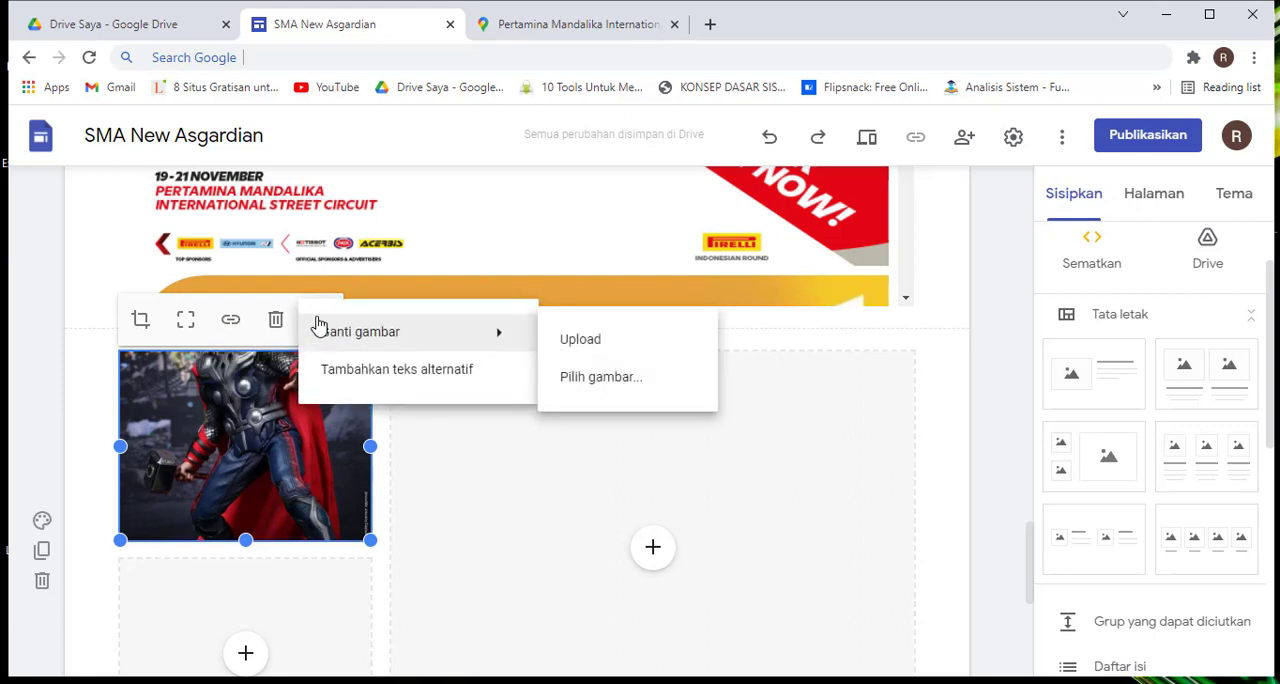
{"action": "left_click", "coordinate": [140, 323]}
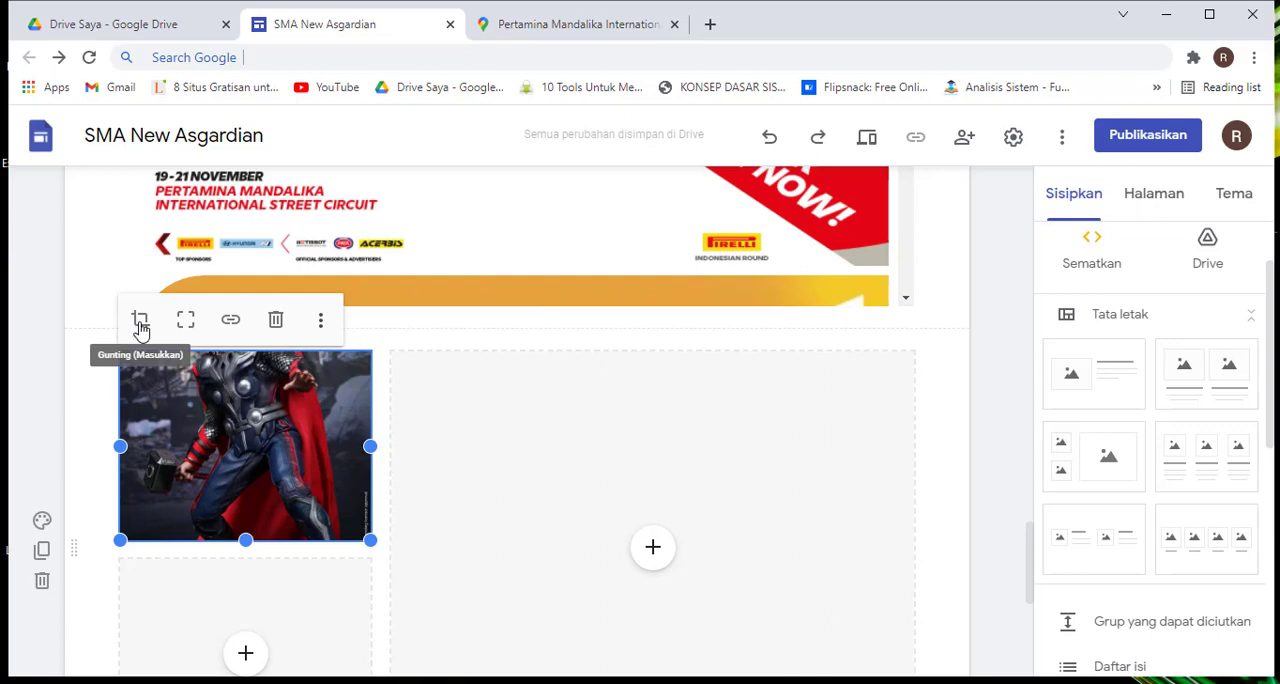
{"action": "left_click", "coordinate": [140, 323]}
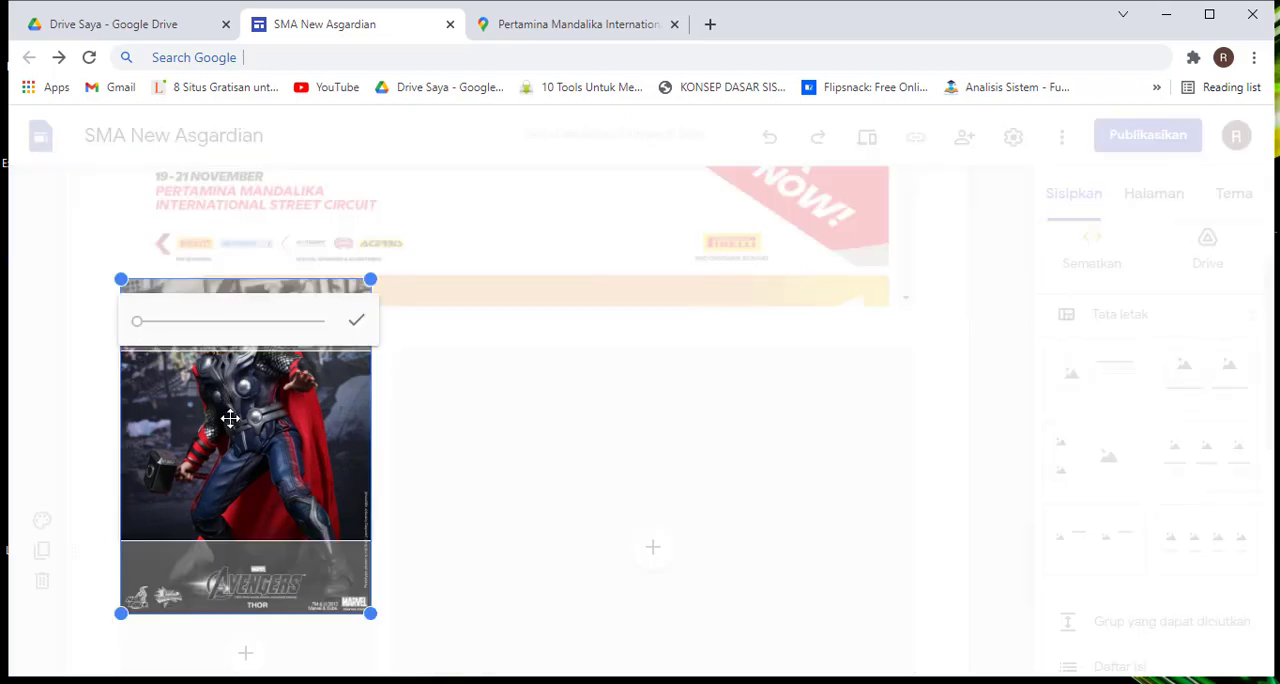
{"action": "left_click_drag", "start_coordinate": [290, 492], "coordinate": [302, 541]}
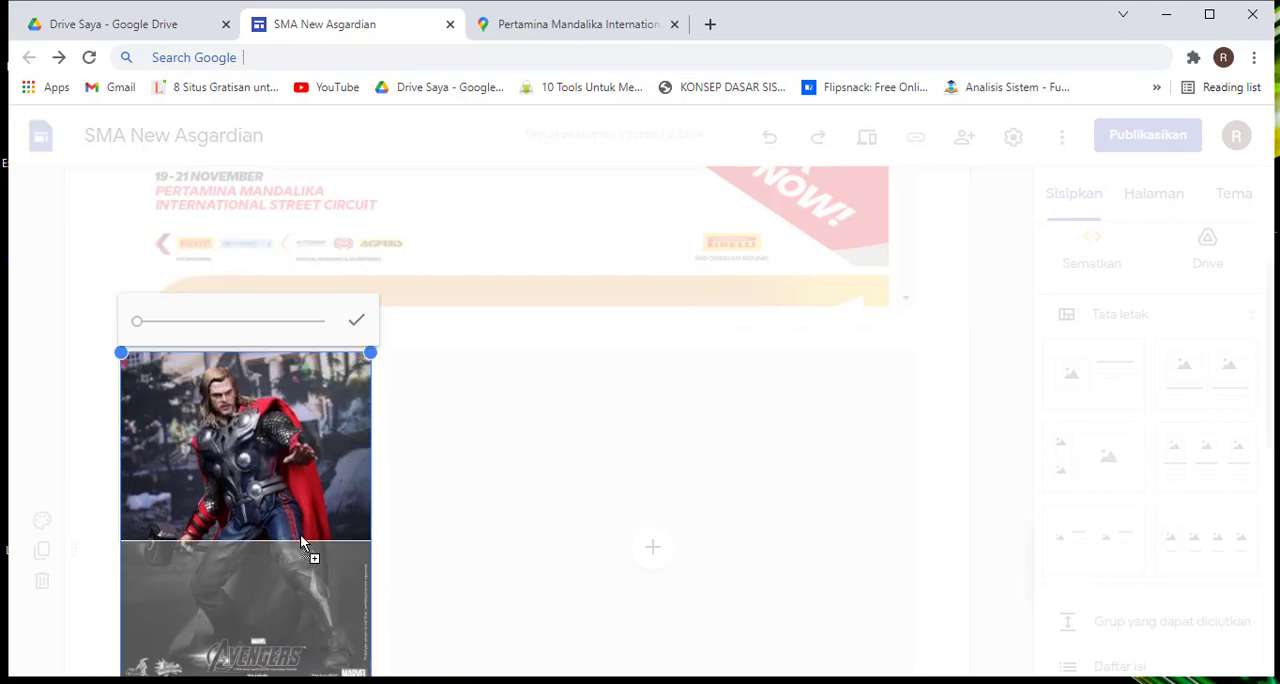
{"action": "left_click", "coordinate": [357, 321]}
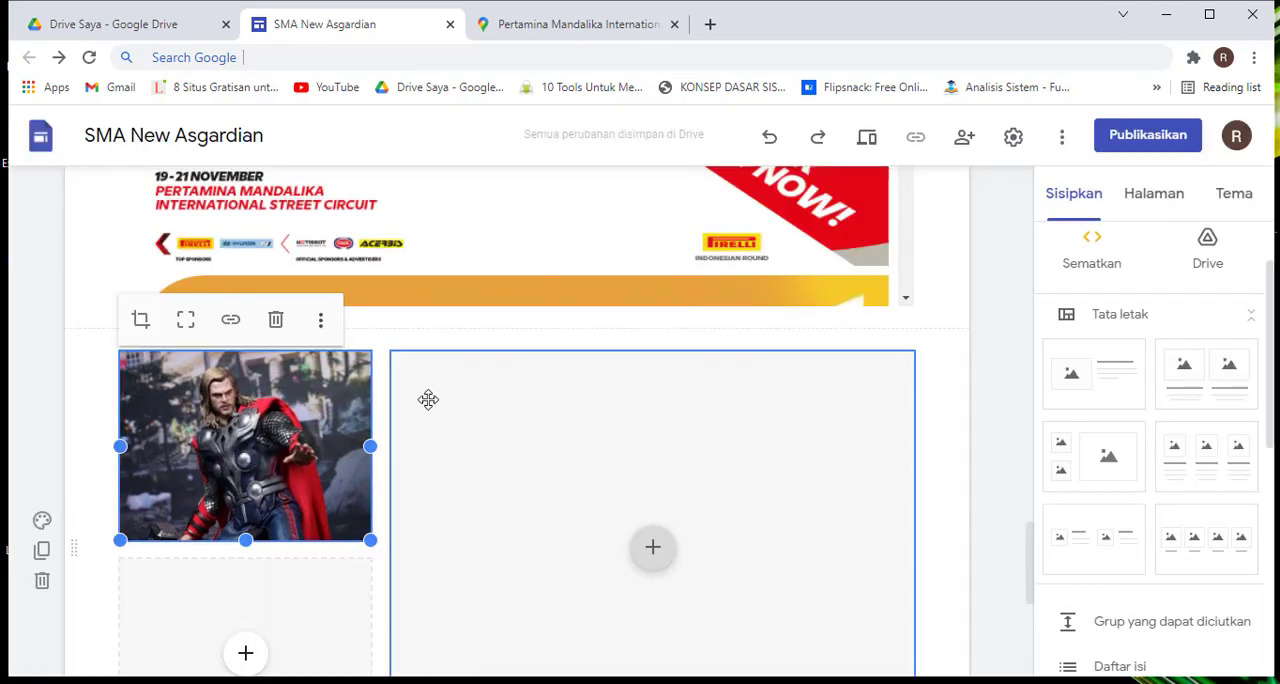
{"action": "left_click", "coordinate": [380, 350]}
{"action": "left_click", "coordinate": [278, 453]}
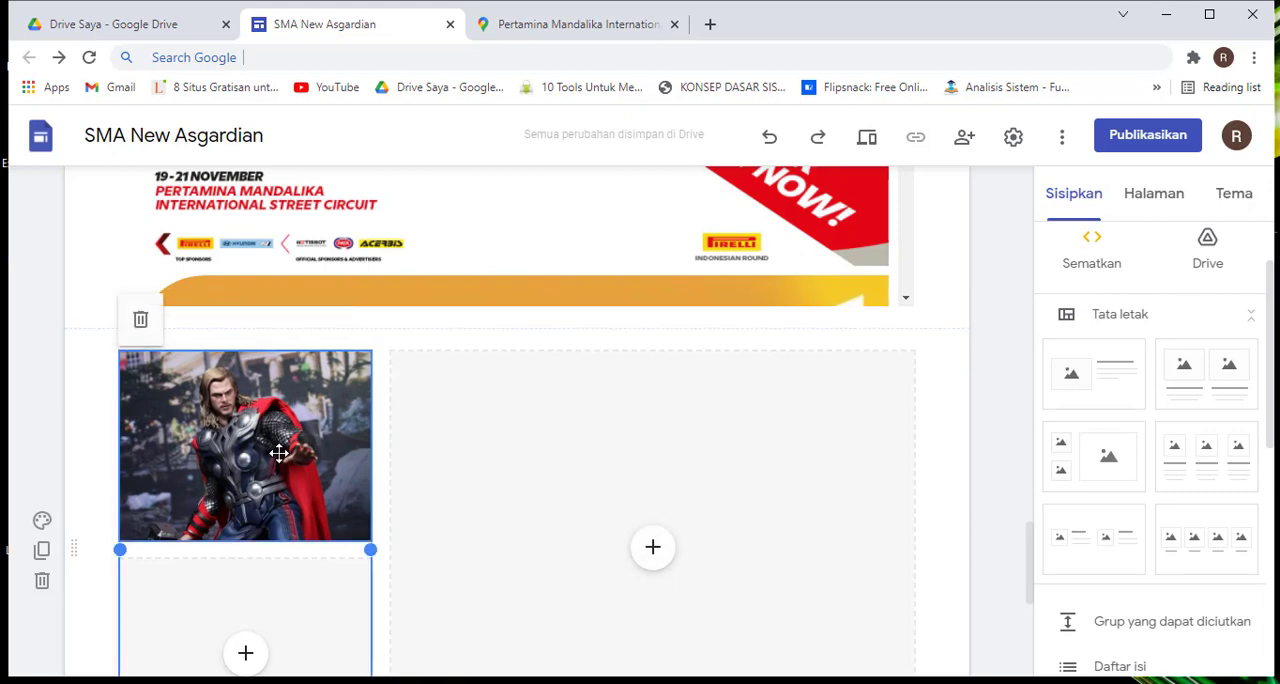
{"action": "scroll", "coordinate": [278, 453], "scroll_direction": "down", "scroll_amount": 1}
{"action": "left_click", "coordinate": [291, 349]}
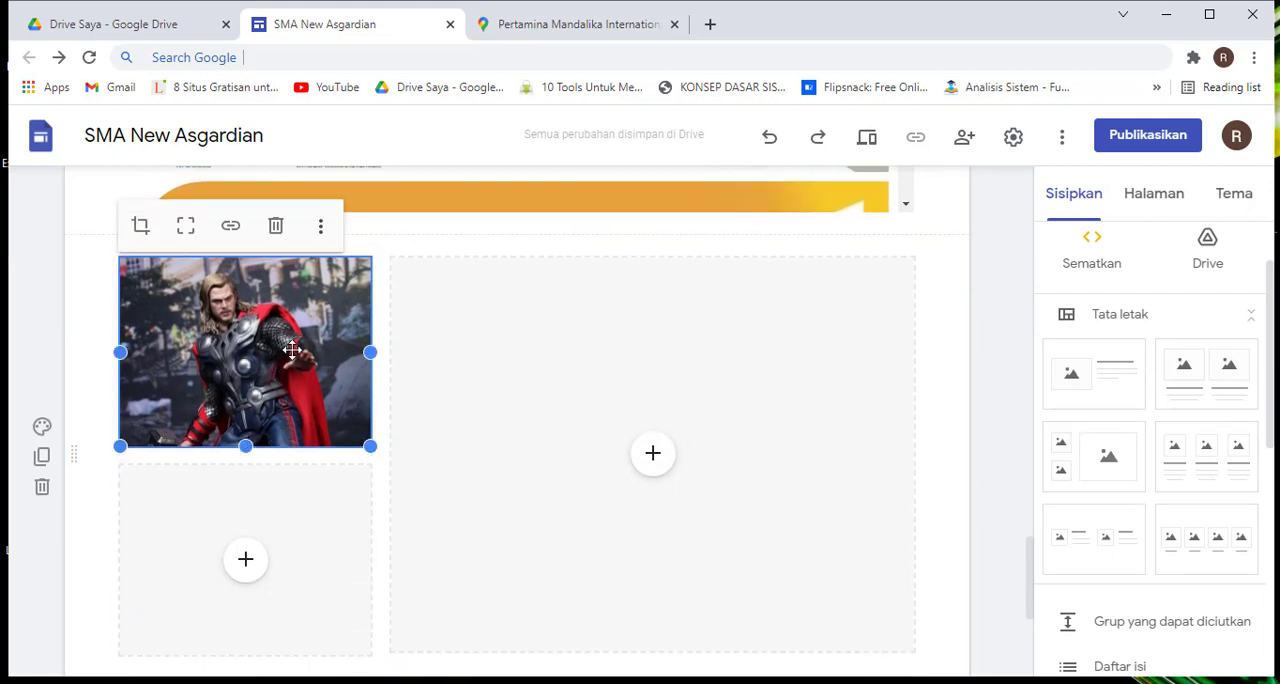
Start adding a YouTube video to the lower small placeholder and browse the search results for "Thor"
{"action": "left_click", "coordinate": [283, 522]}
{"action": "scroll", "coordinate": [282, 530], "scroll_direction": "down", "scroll_amount": 3}
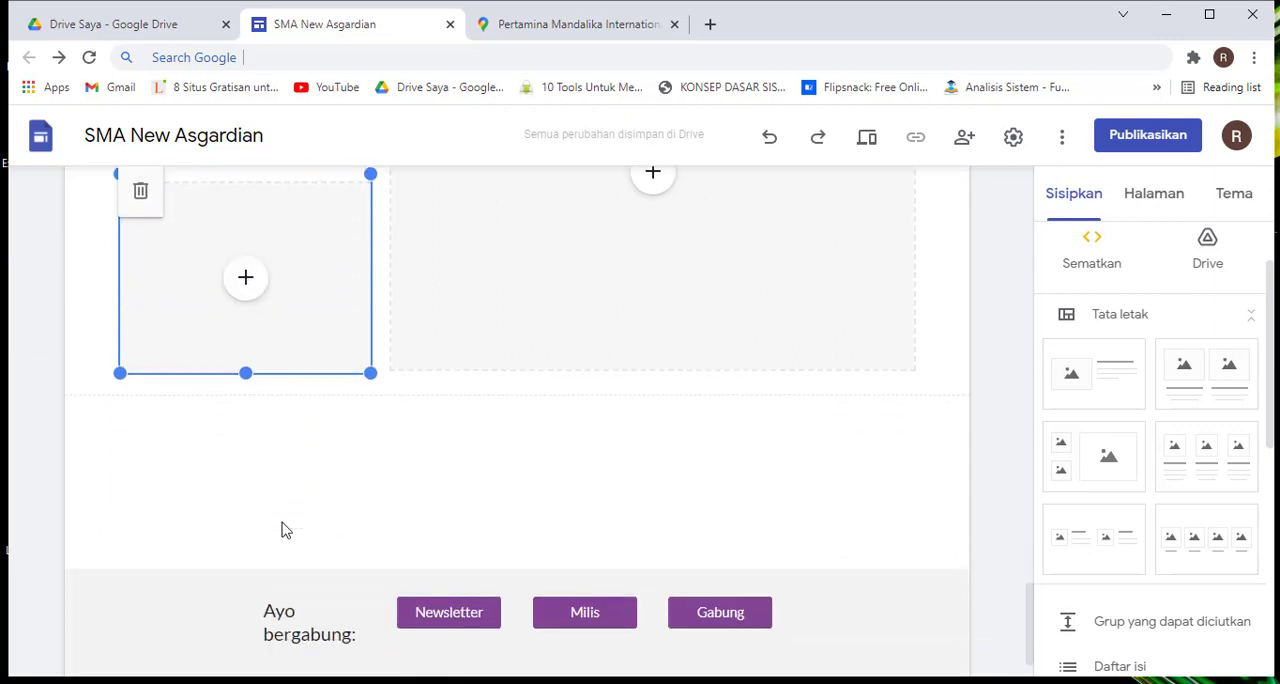
{"action": "scroll", "coordinate": [285, 510], "scroll_direction": "up", "scroll_amount": 2}
{"action": "left_click", "coordinate": [244, 468]}
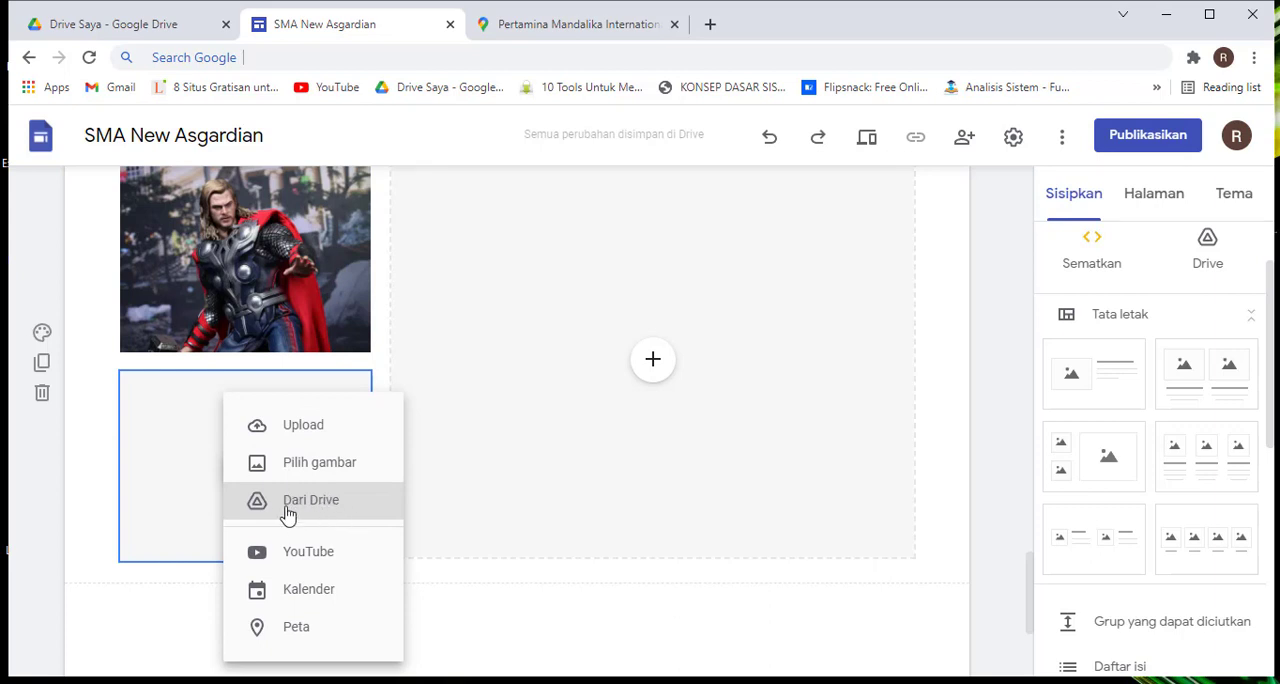
{"action": "left_click", "coordinate": [327, 553]}
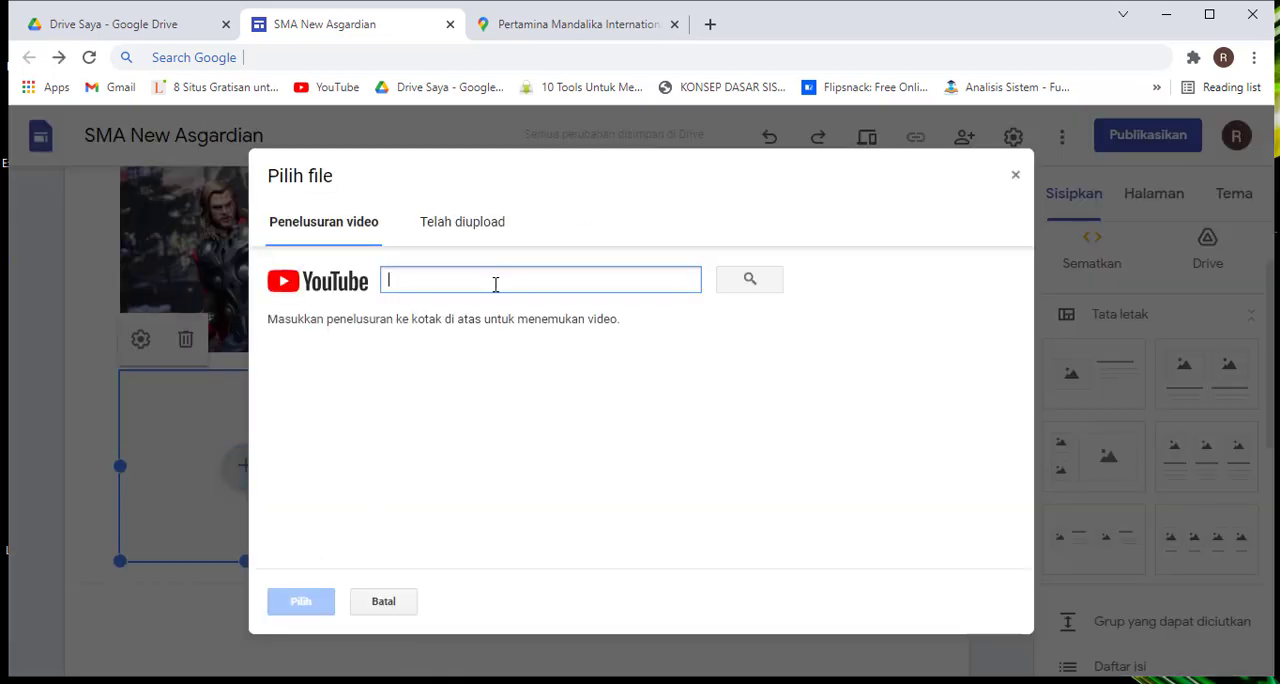
{"action": "type", "text": "T"}
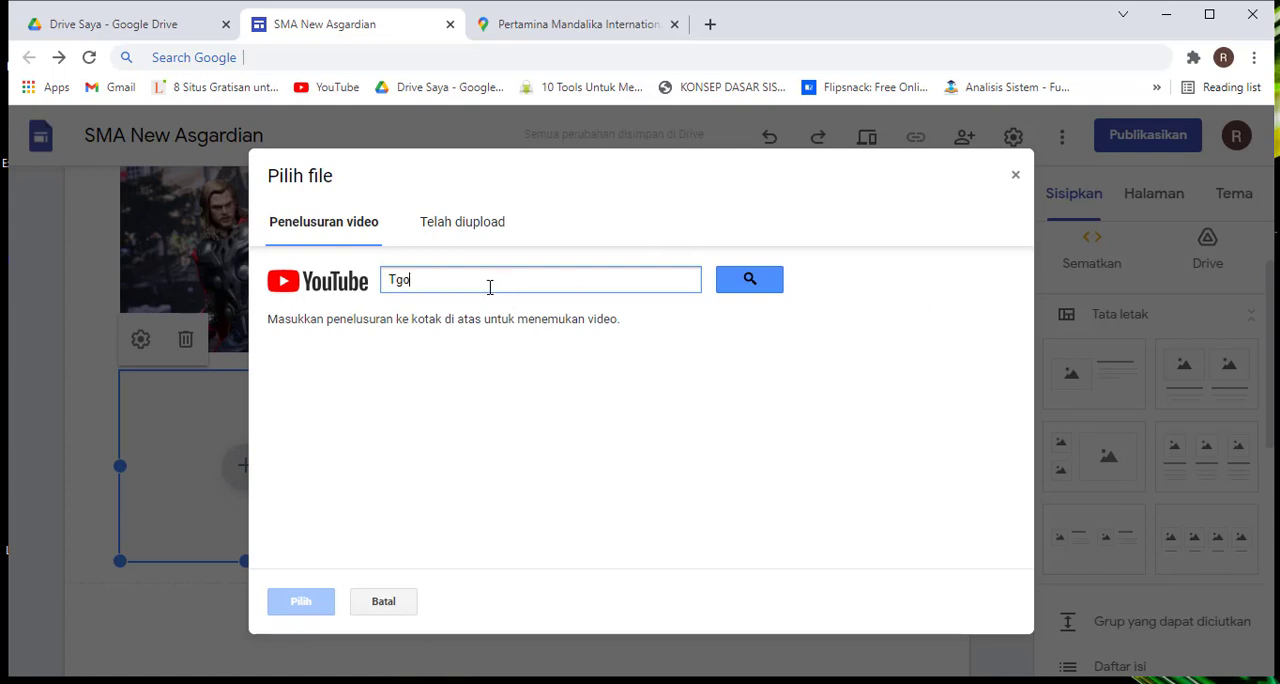
{"action": "type", "text": "hor"}
{"action": "key", "text": "Return"}
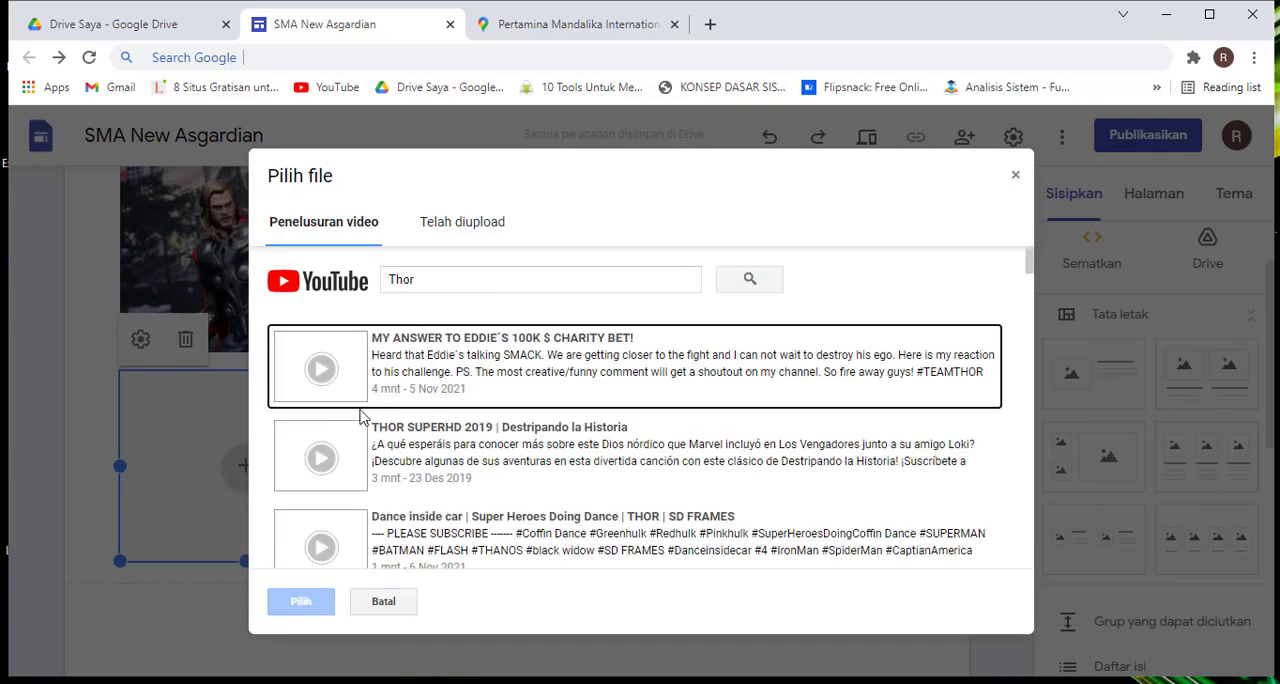
{"action": "scroll", "coordinate": [455, 418], "scroll_direction": "down", "scroll_amount": 2}
{"action": "scroll", "coordinate": [455, 418], "scroll_direction": "down", "scroll_amount": 1}
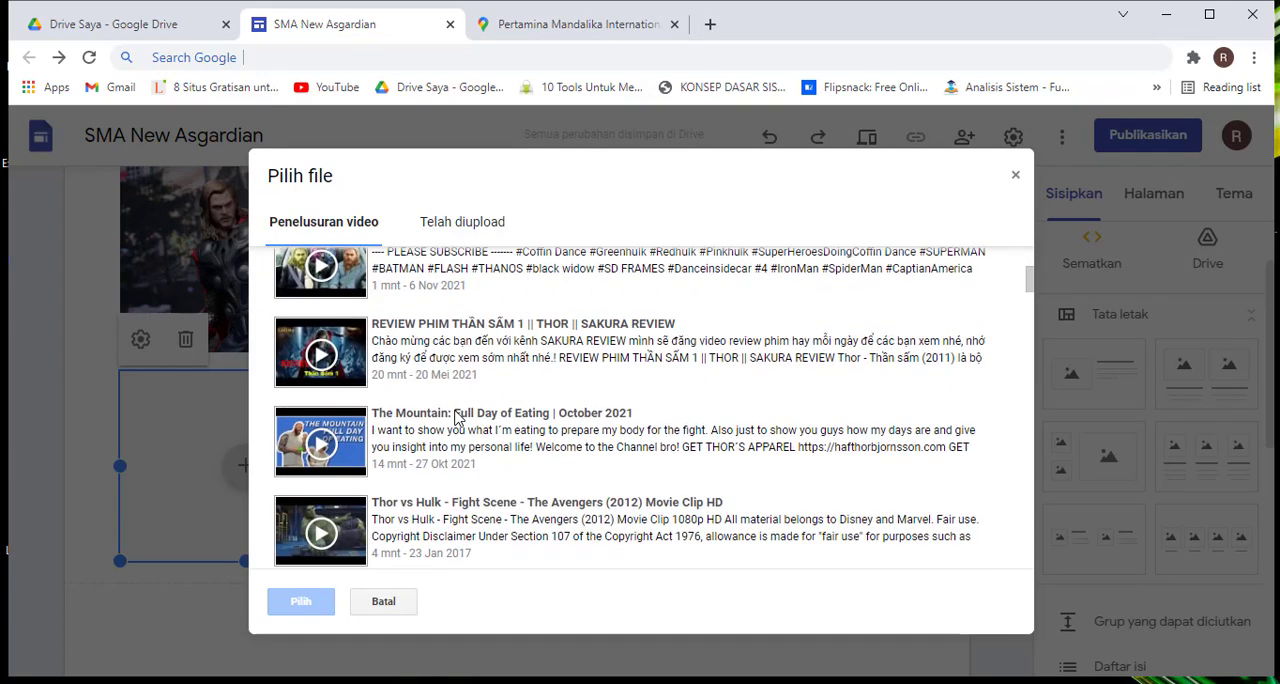
{"action": "scroll", "coordinate": [455, 418], "scroll_direction": "down", "scroll_amount": 9}
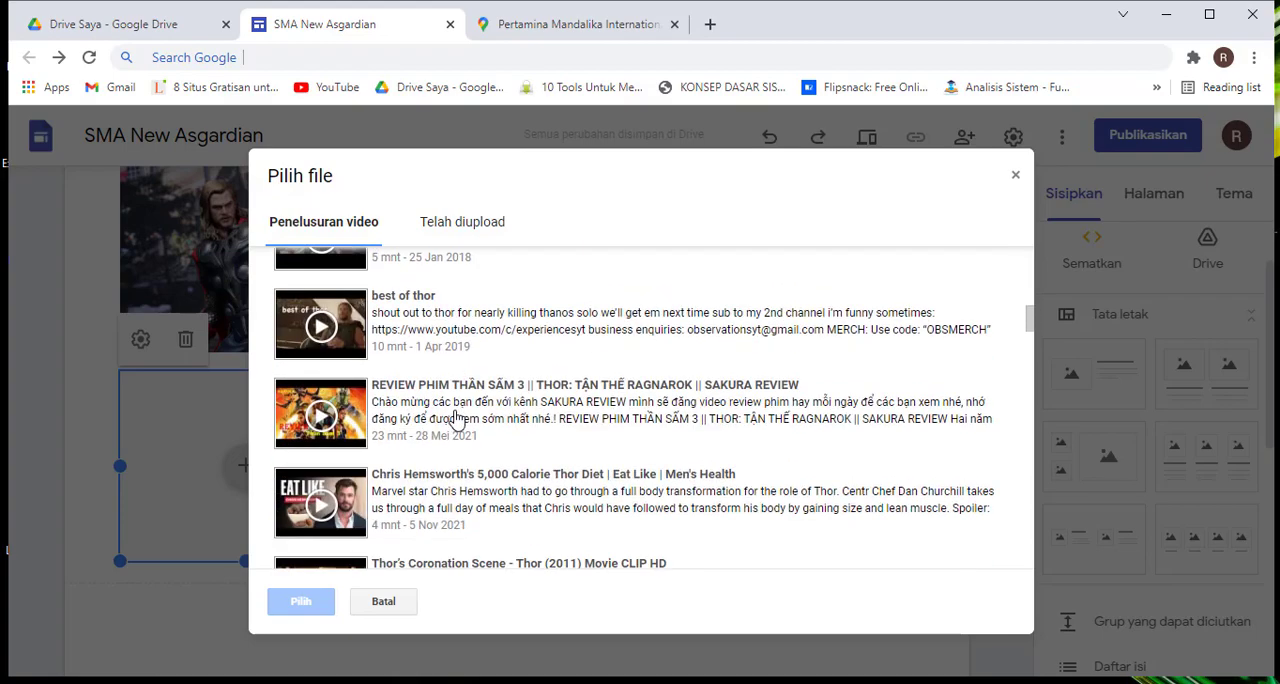
{"action": "scroll", "coordinate": [455, 418], "scroll_direction": "down", "scroll_amount": 8}
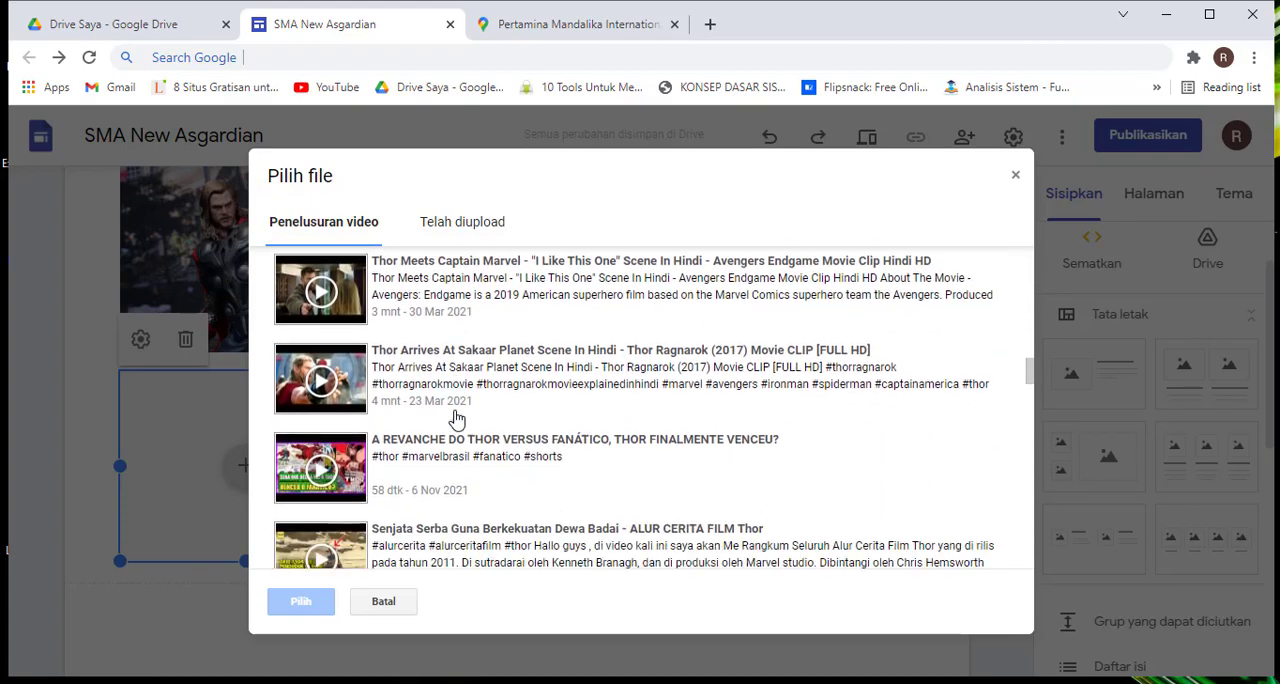
{"action": "scroll", "coordinate": [455, 418], "scroll_direction": "down", "scroll_amount": 3}
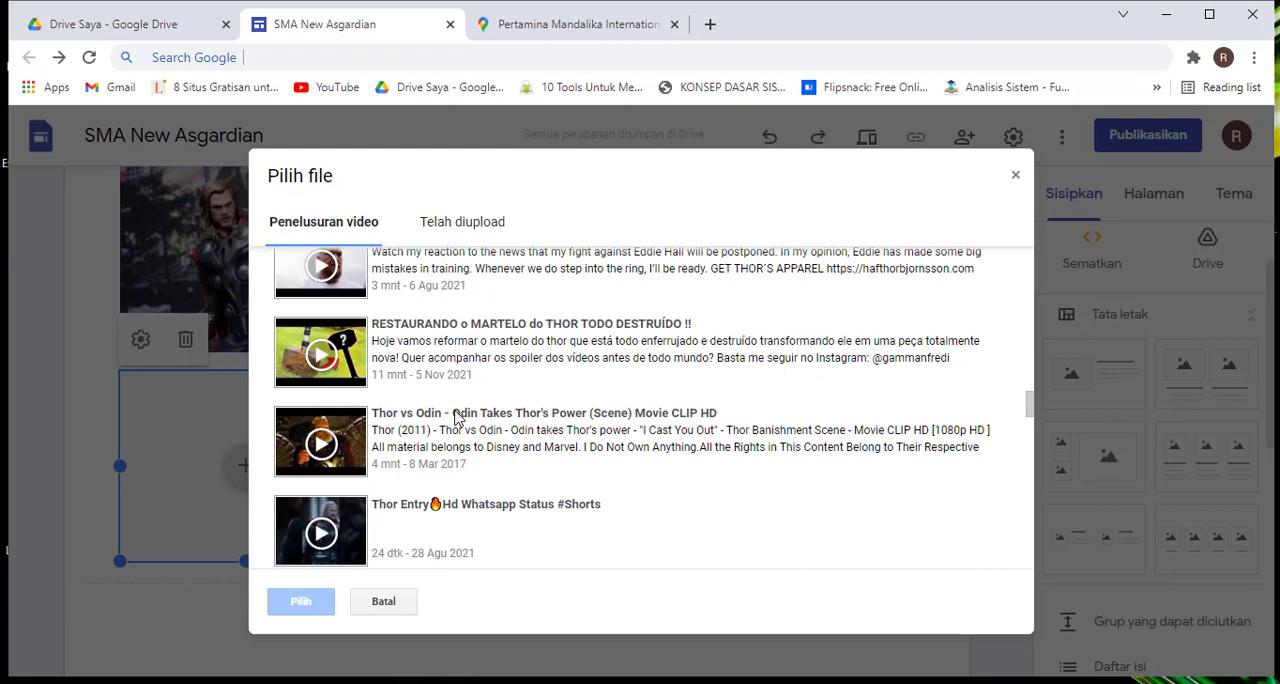
{"action": "scroll", "coordinate": [470, 300], "scroll_direction": "up", "scroll_amount": 20}
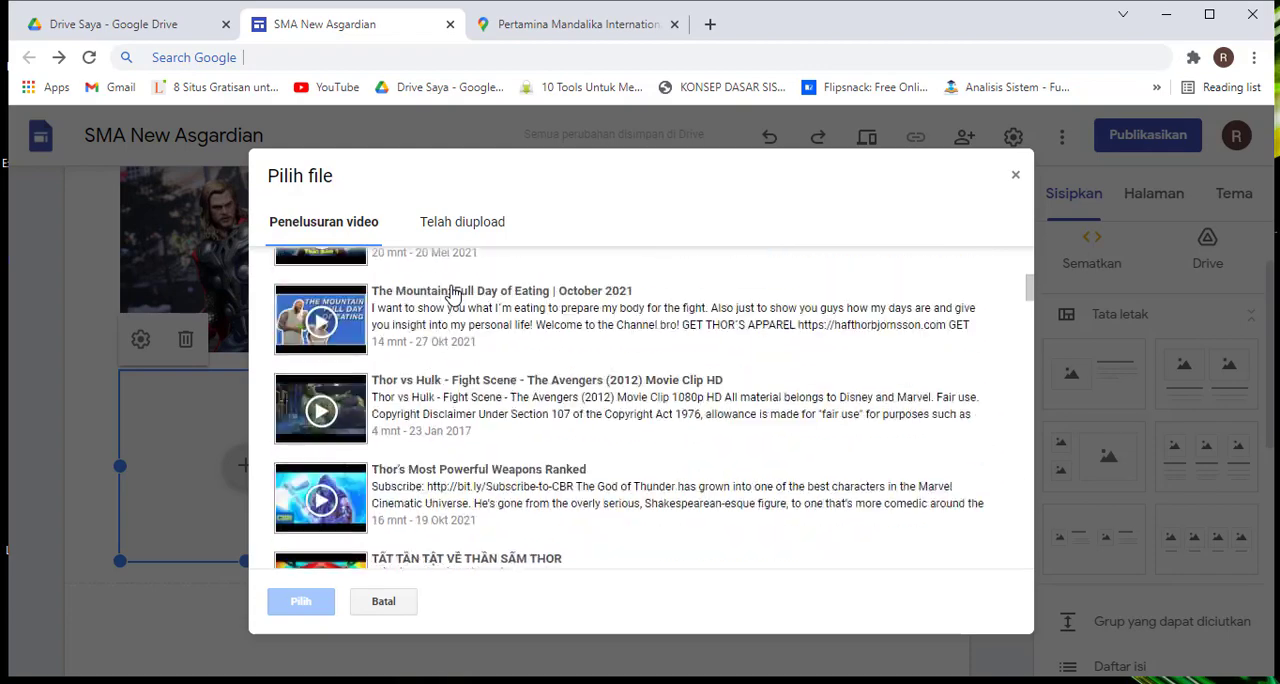
Refine the YouTube search to "Thor ragnarog" and insert the "Thor: Ragnarok" Official Trailer into the lower small placeholder
{"action": "left_click", "coordinate": [453, 286]}
{"action": "type", "text": "r r"}
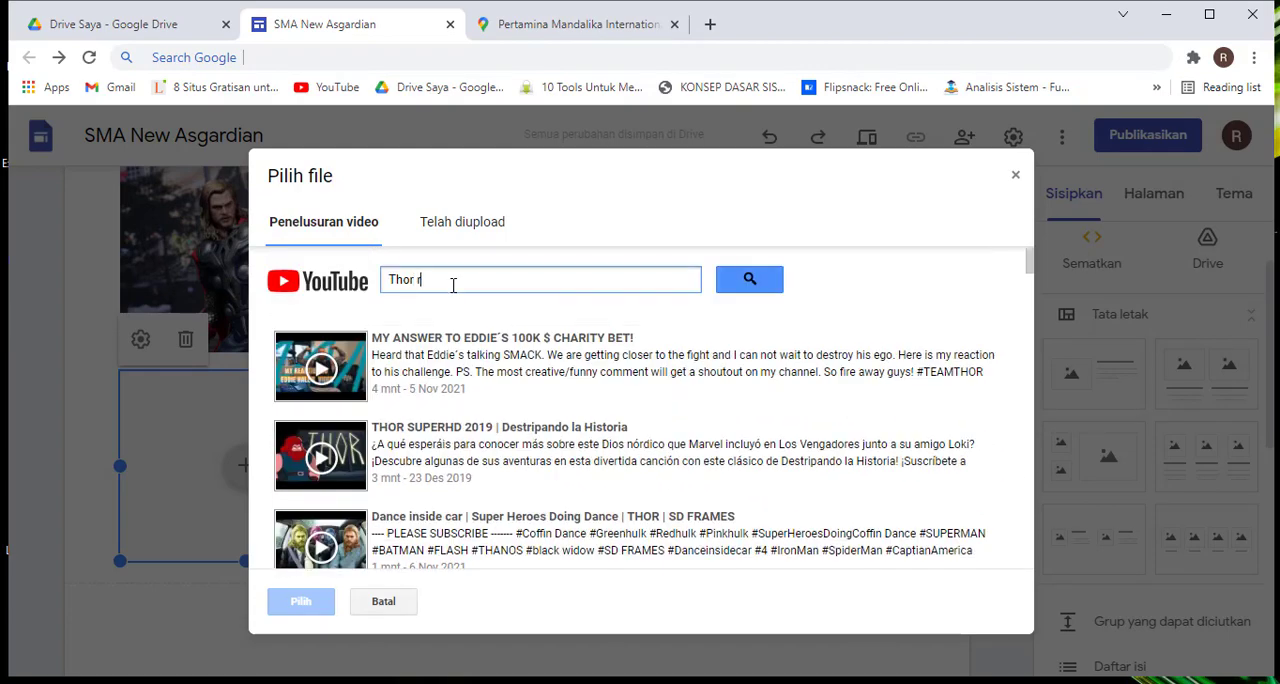
{"action": "type", "text": "agnarpg"}
{"action": "key", "text": "Return"}
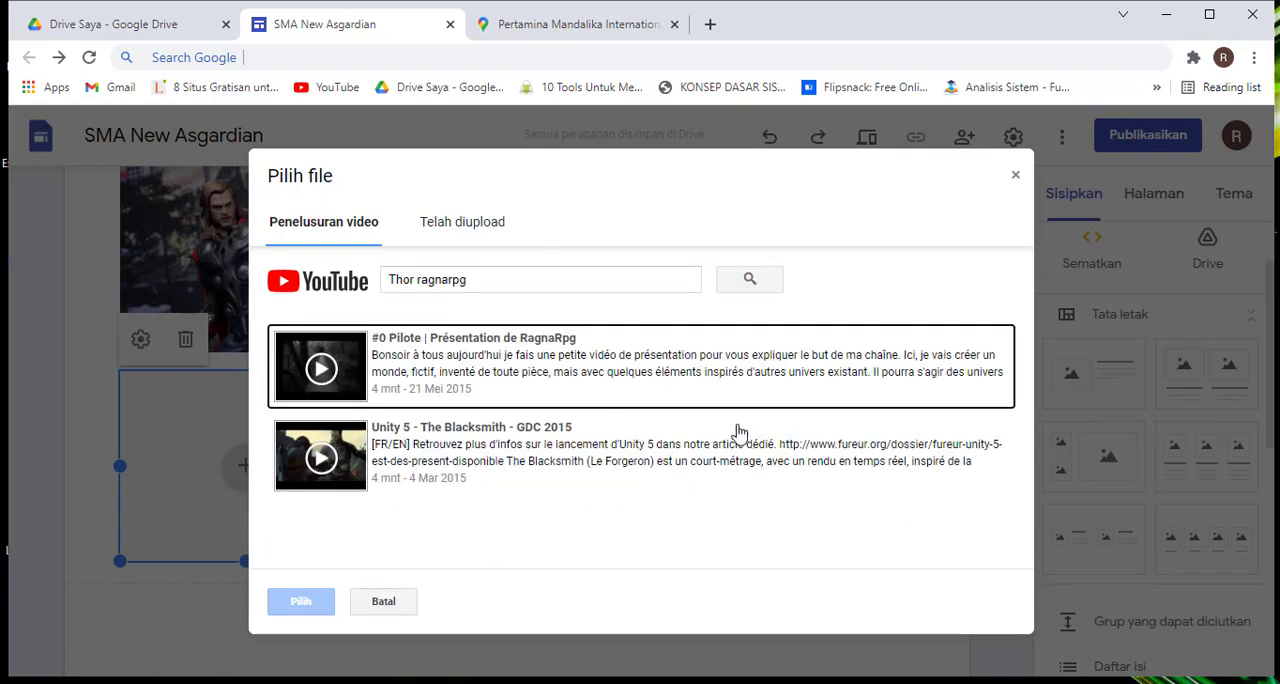
{"action": "left_click", "coordinate": [556, 289]}
{"action": "key", "text": "BackSpace"}
{"action": "key", "text": "BackSpace"}
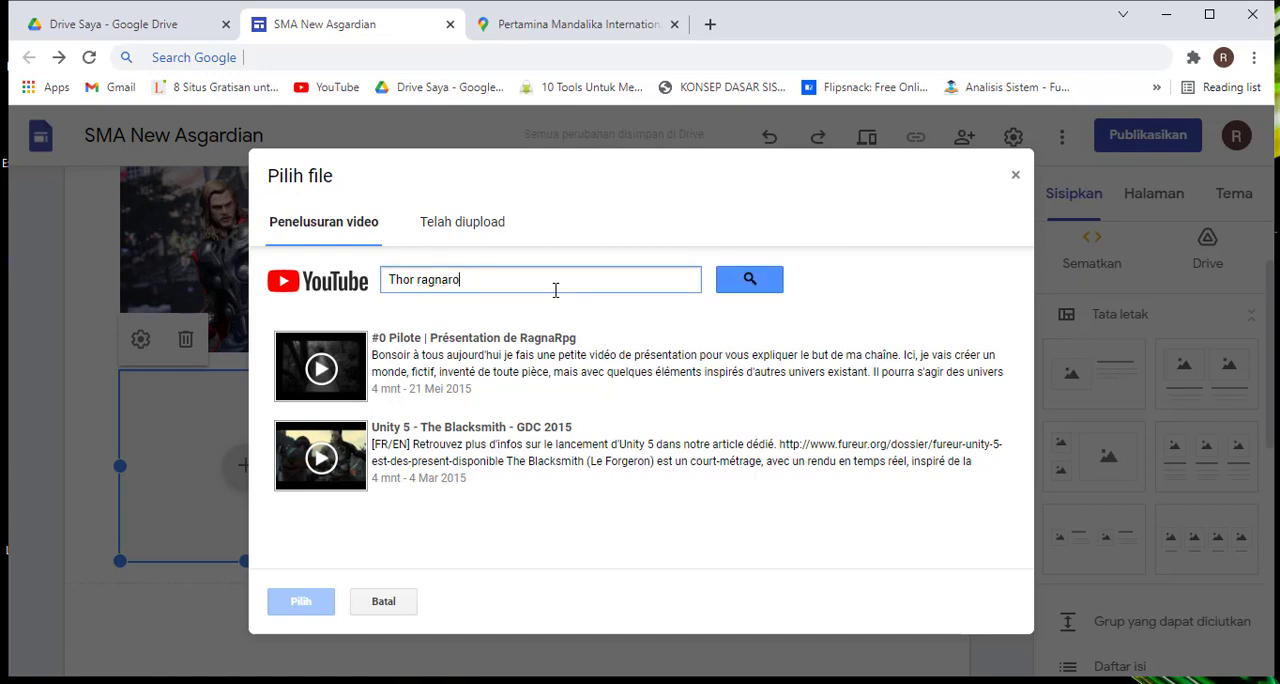
{"action": "key", "text": "Return"}
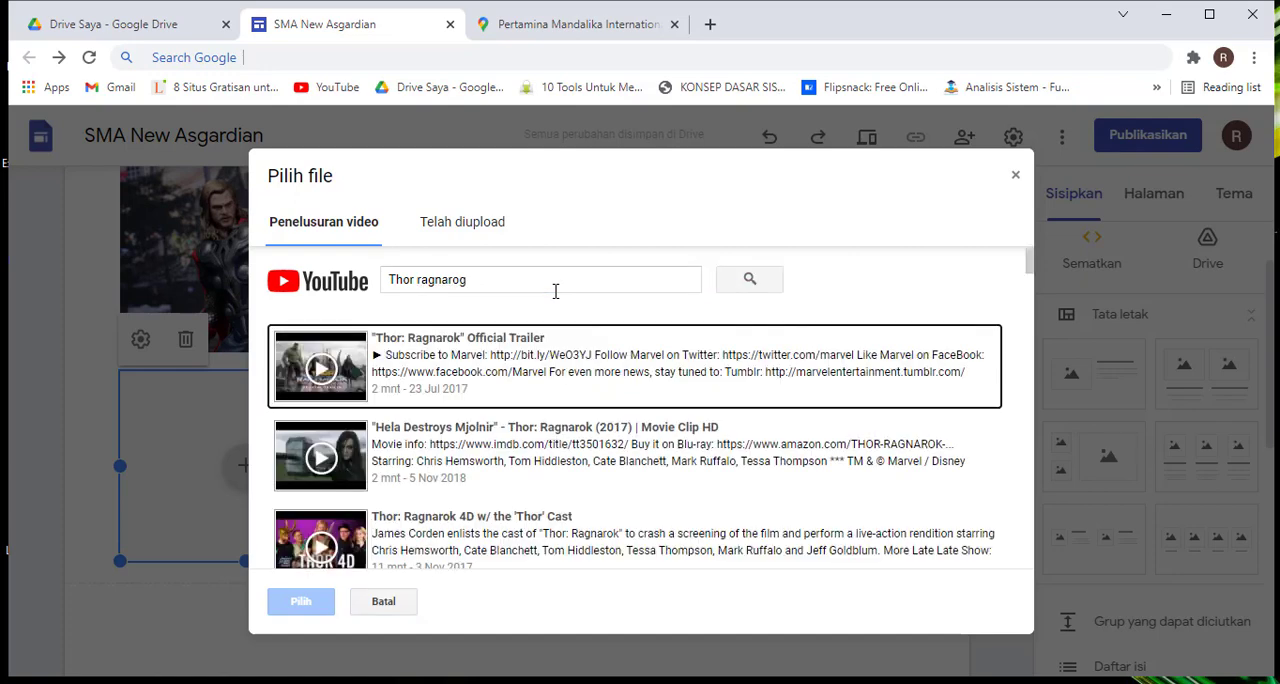
{"action": "left_click", "coordinate": [526, 380]}
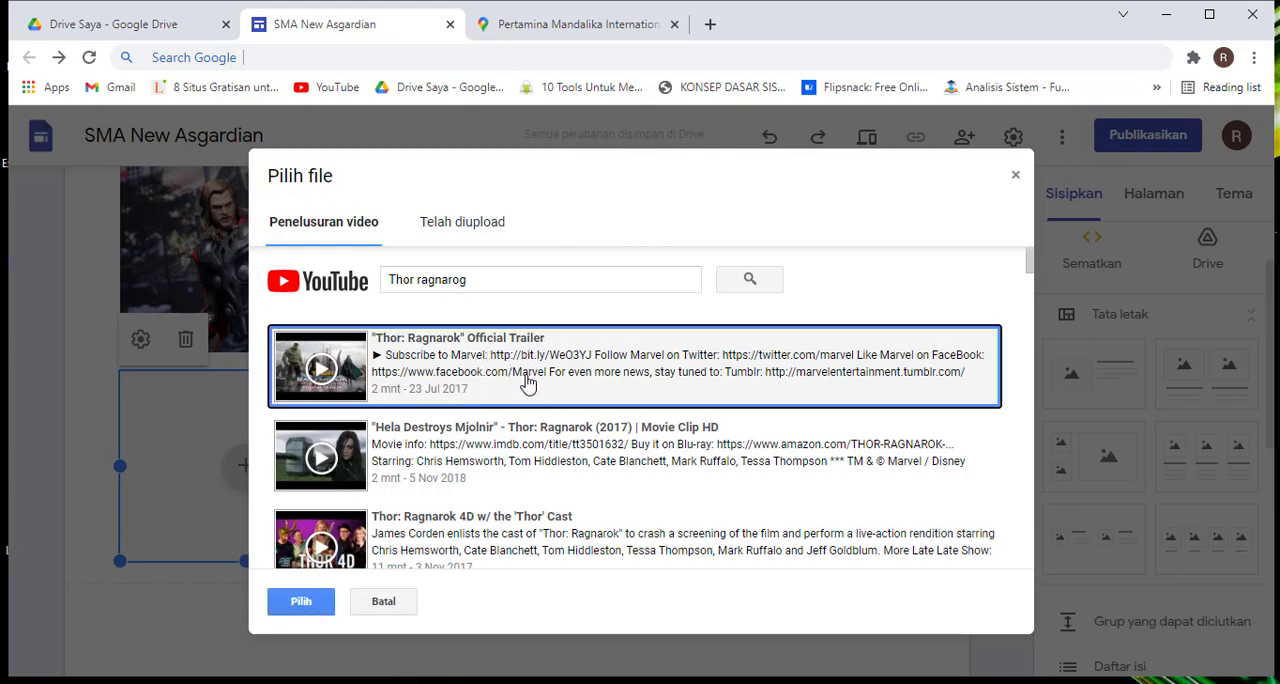
{"action": "left_click", "coordinate": [303, 604]}
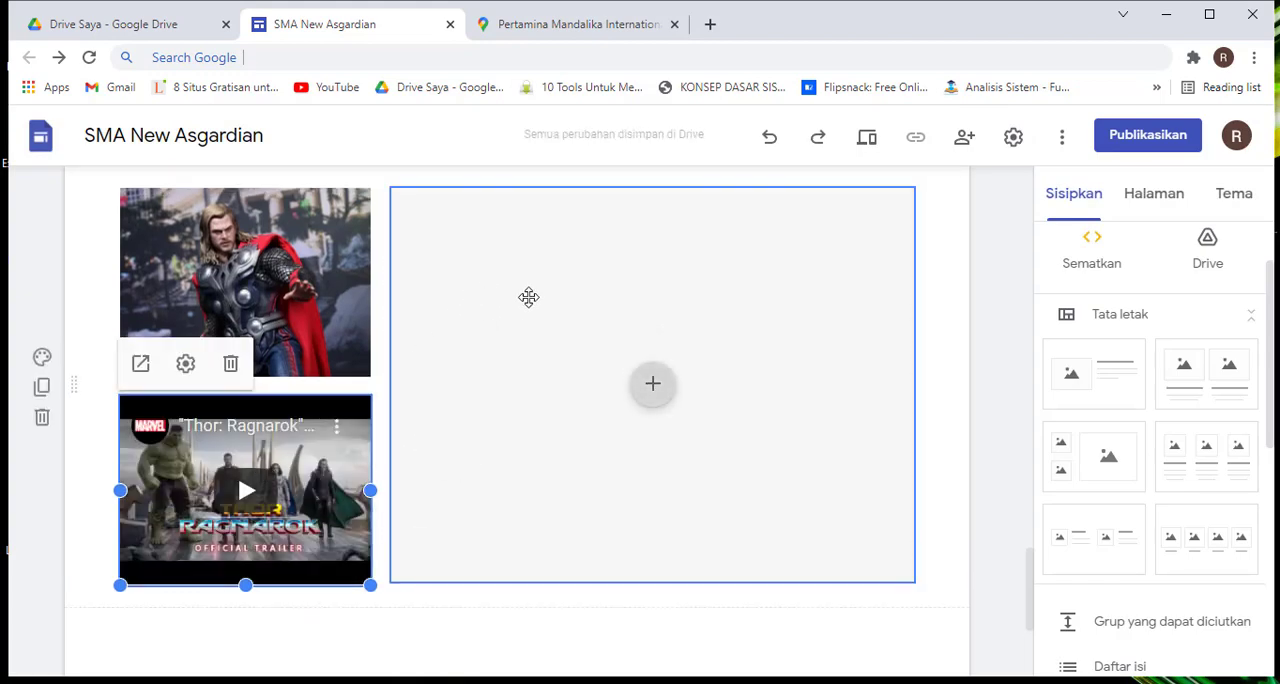
Open the content options for the large empty placeholder beside the Thor image and trailer
{"action": "left_click", "coordinate": [651, 388]}
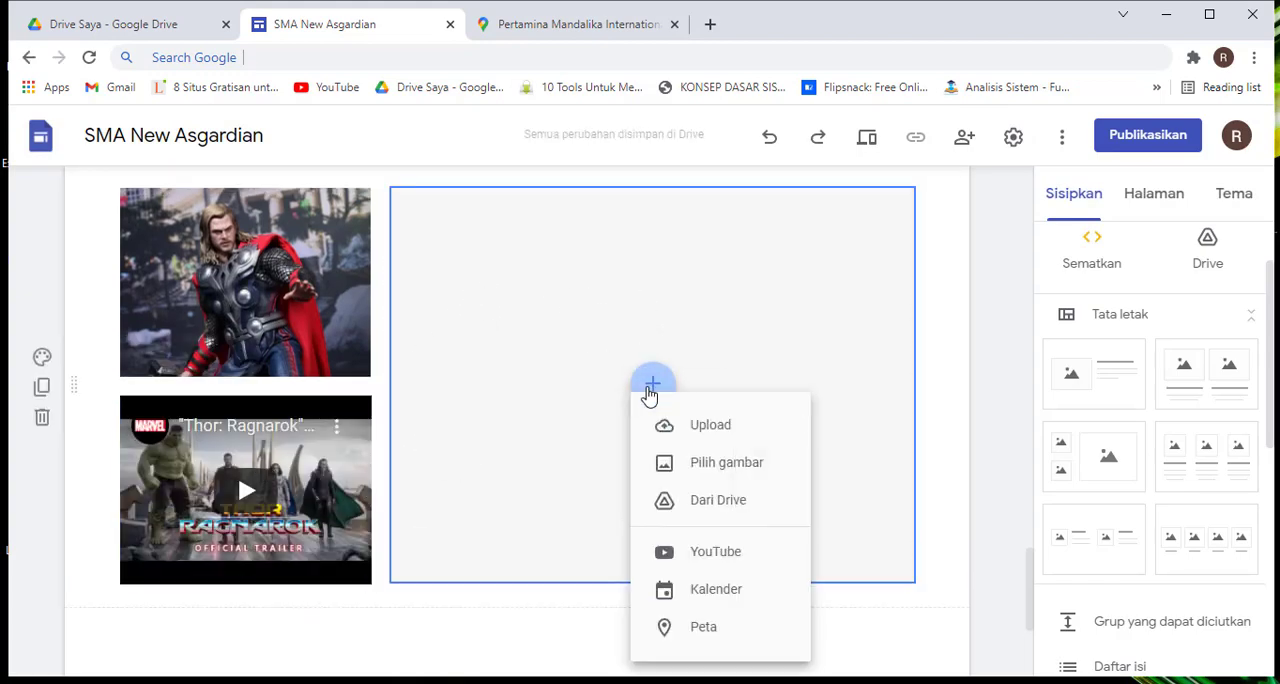
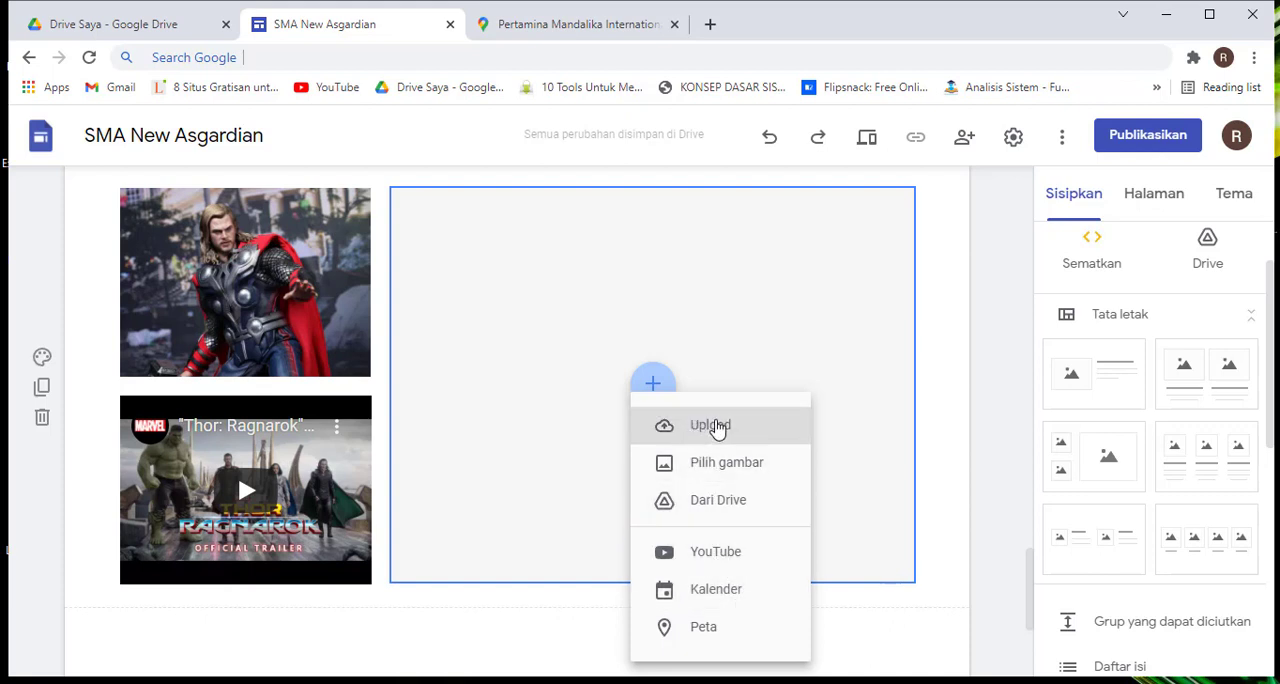
Start adding a map to the large placeholder, search for "tugu jogja" and choose the Tugu, Gowongan, Kota Yogyakarta suggestion
{"action": "left_click", "coordinate": [722, 638]}
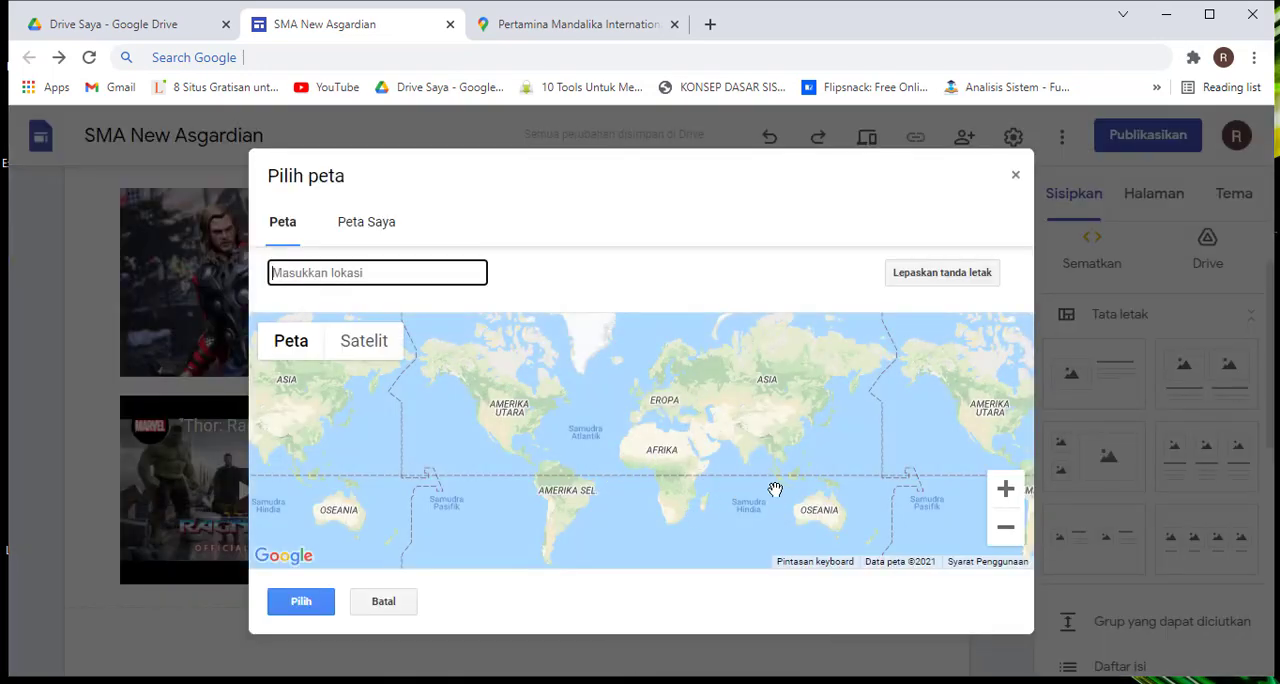
{"action": "double_click", "coordinate": [785, 488]}
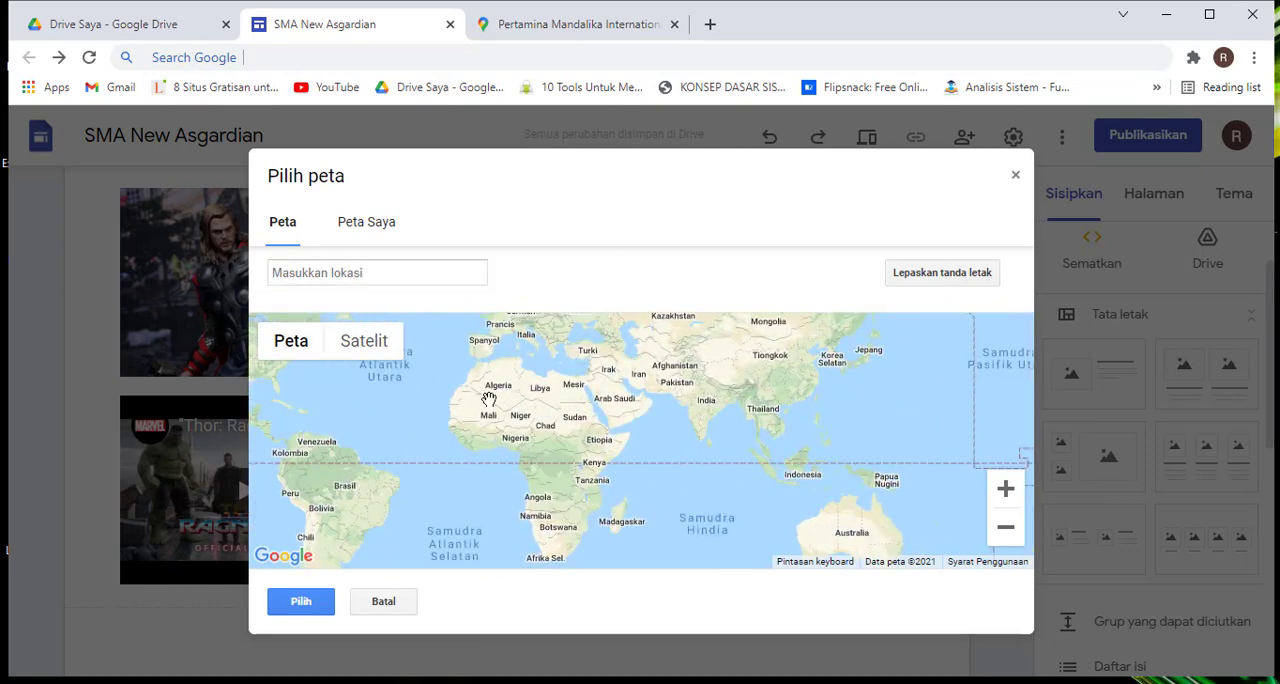
{"action": "left_click", "coordinate": [381, 271]}
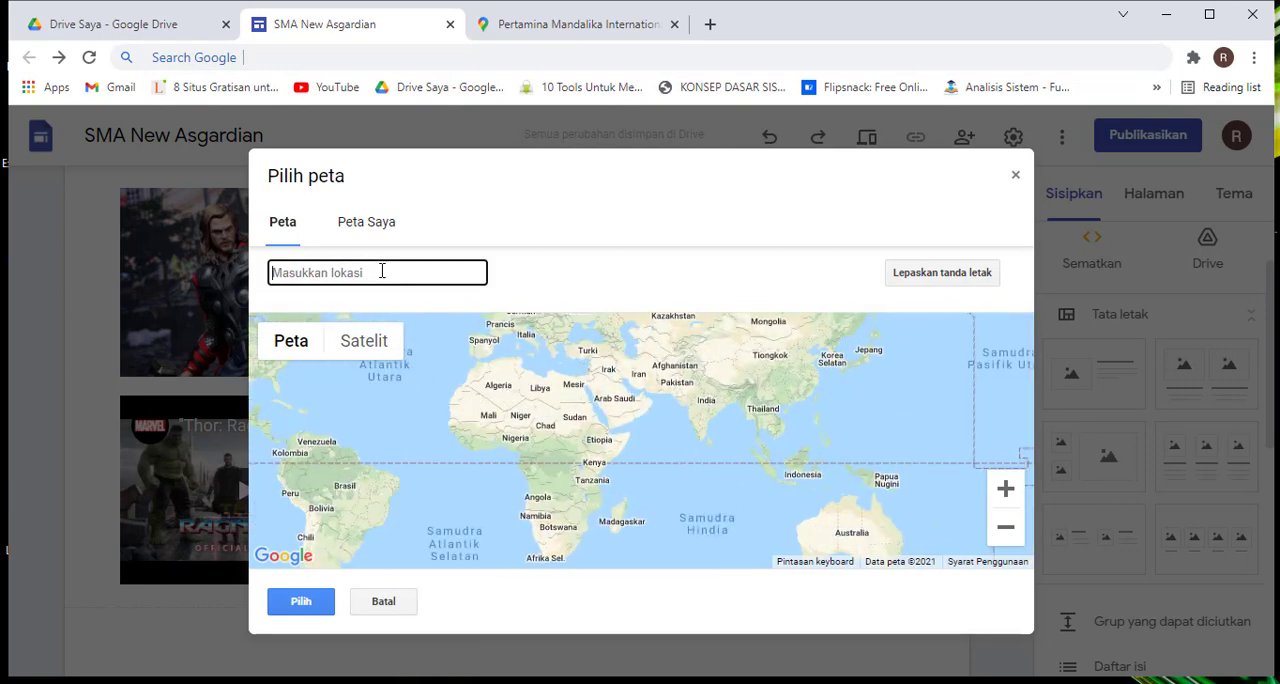
{"action": "type", "text": "tugu j"}
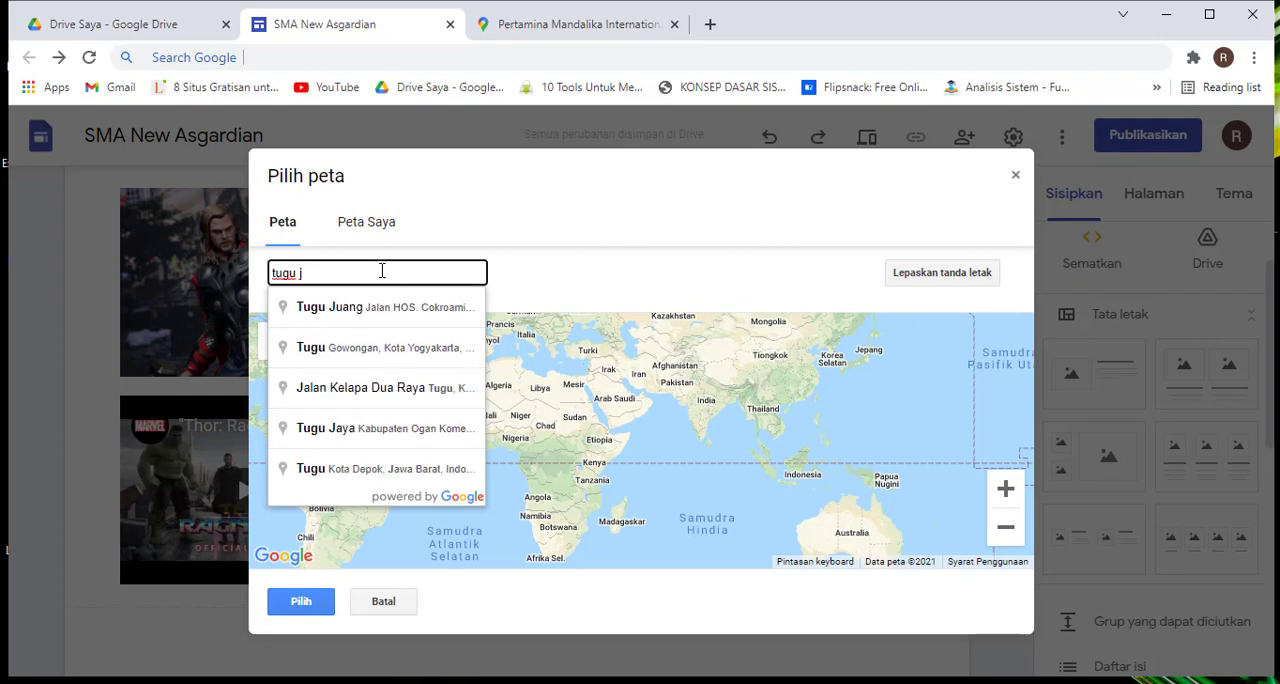
{"action": "type", "text": "og"}
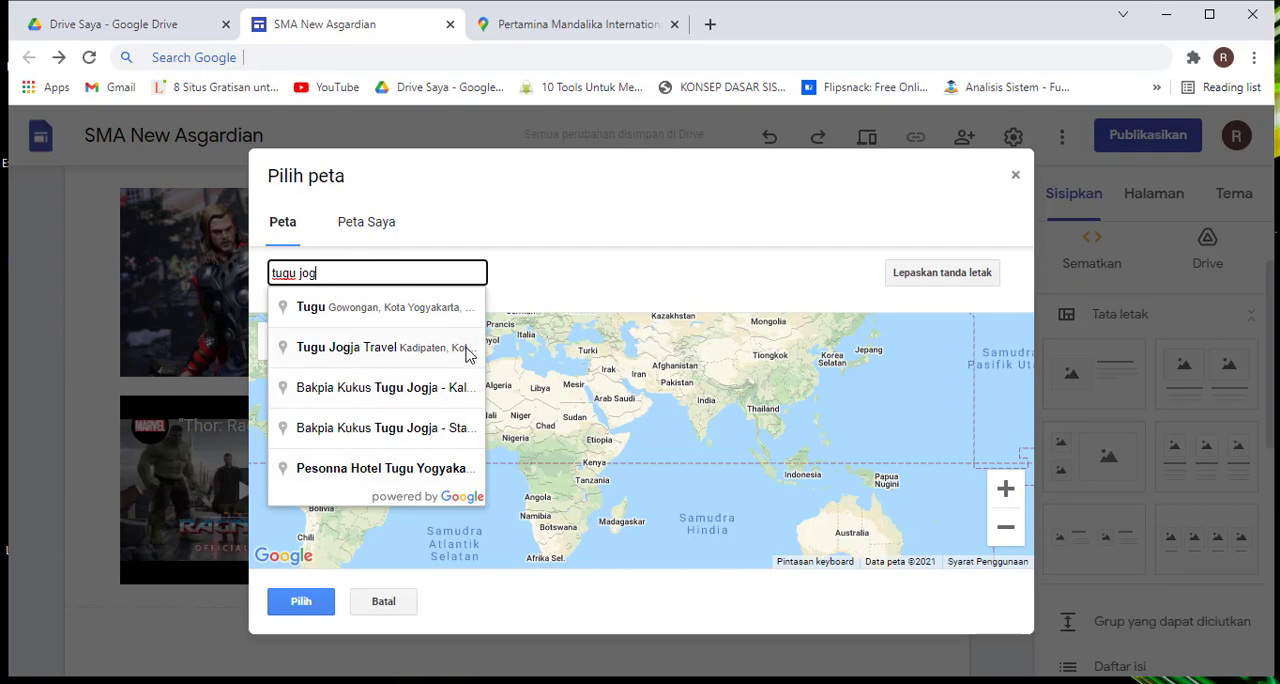
{"action": "type", "text": "a"}
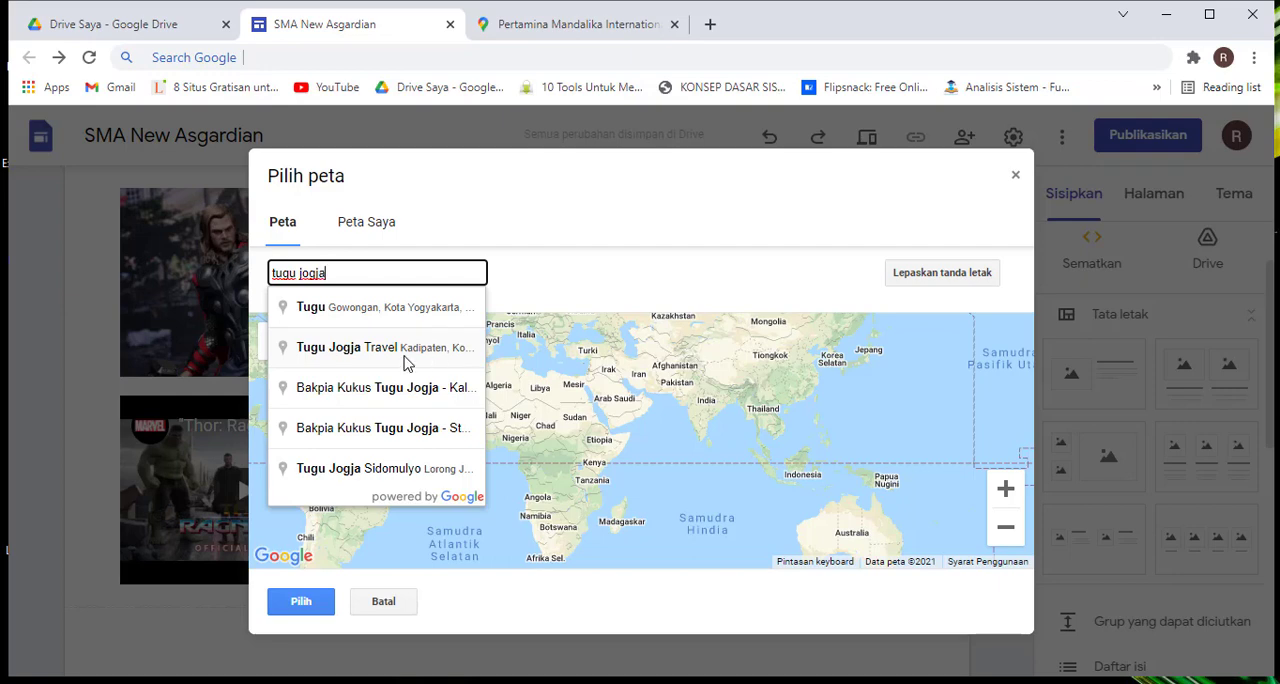
{"action": "left_click", "coordinate": [393, 309]}
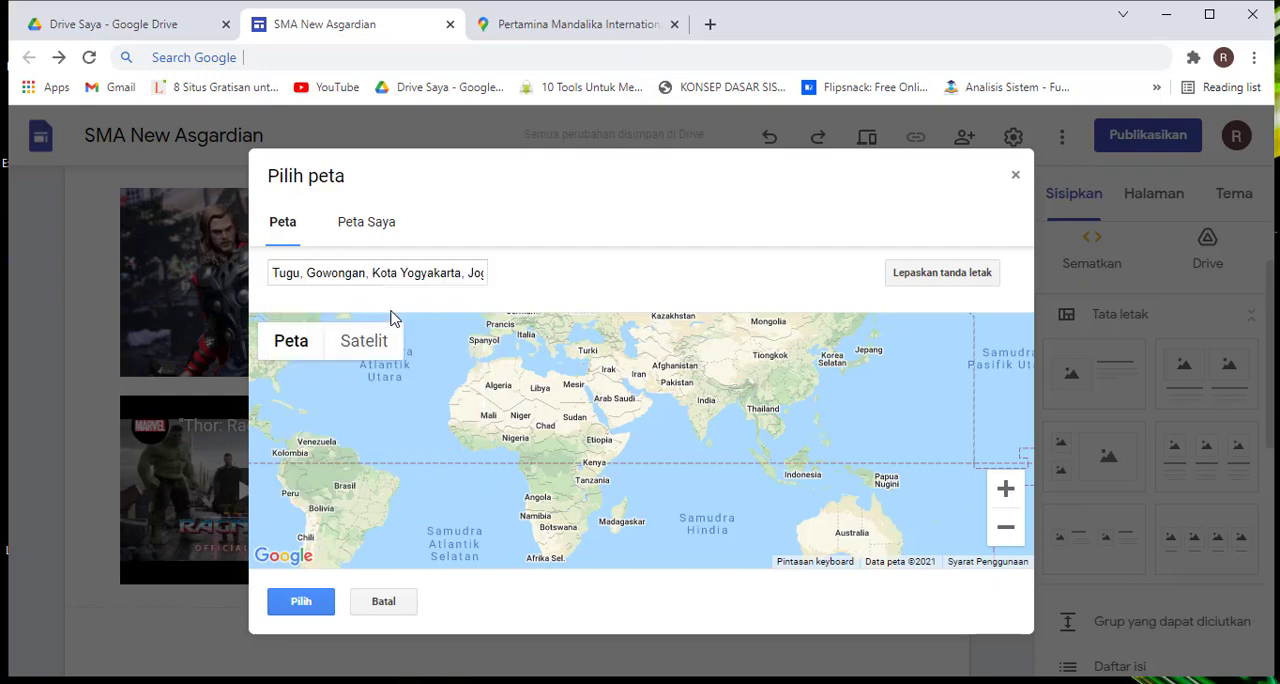
Look over the location results on the map and insert the map into the large placeholder
{"action": "left_click", "coordinate": [402, 273]}
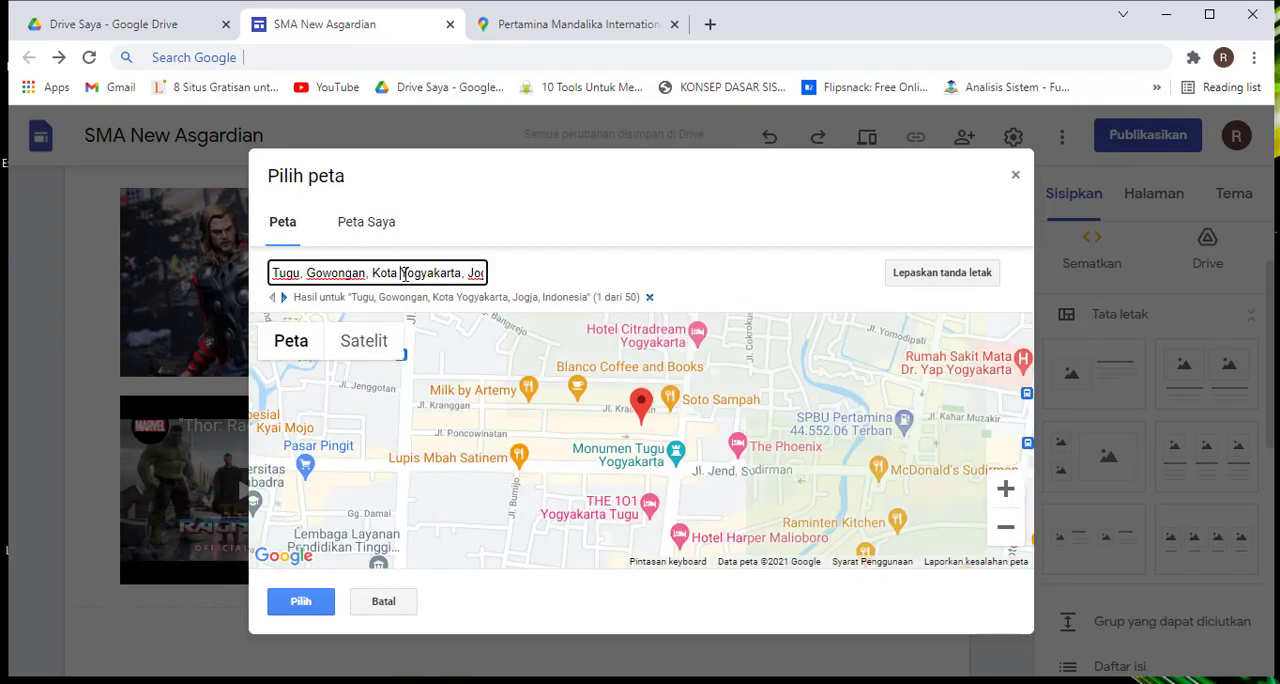
{"action": "left_click", "coordinate": [570, 200]}
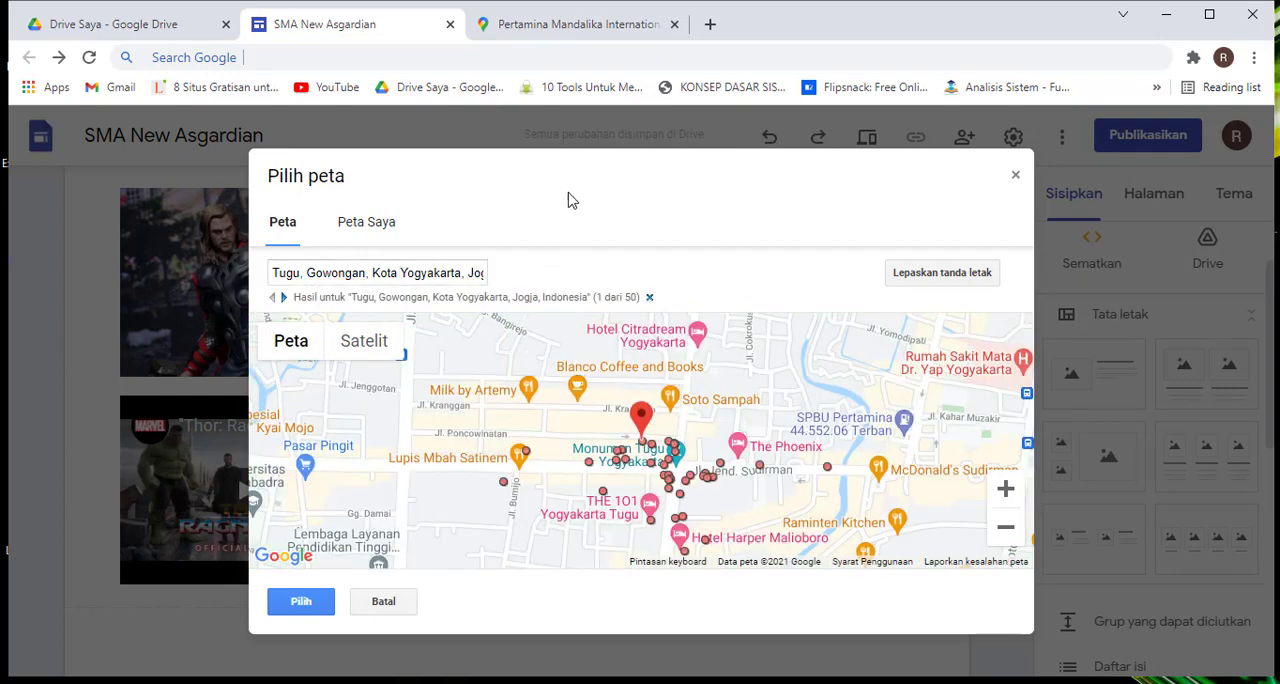
{"action": "scroll", "coordinate": [605, 512], "scroll_direction": "down", "scroll_amount": 2}
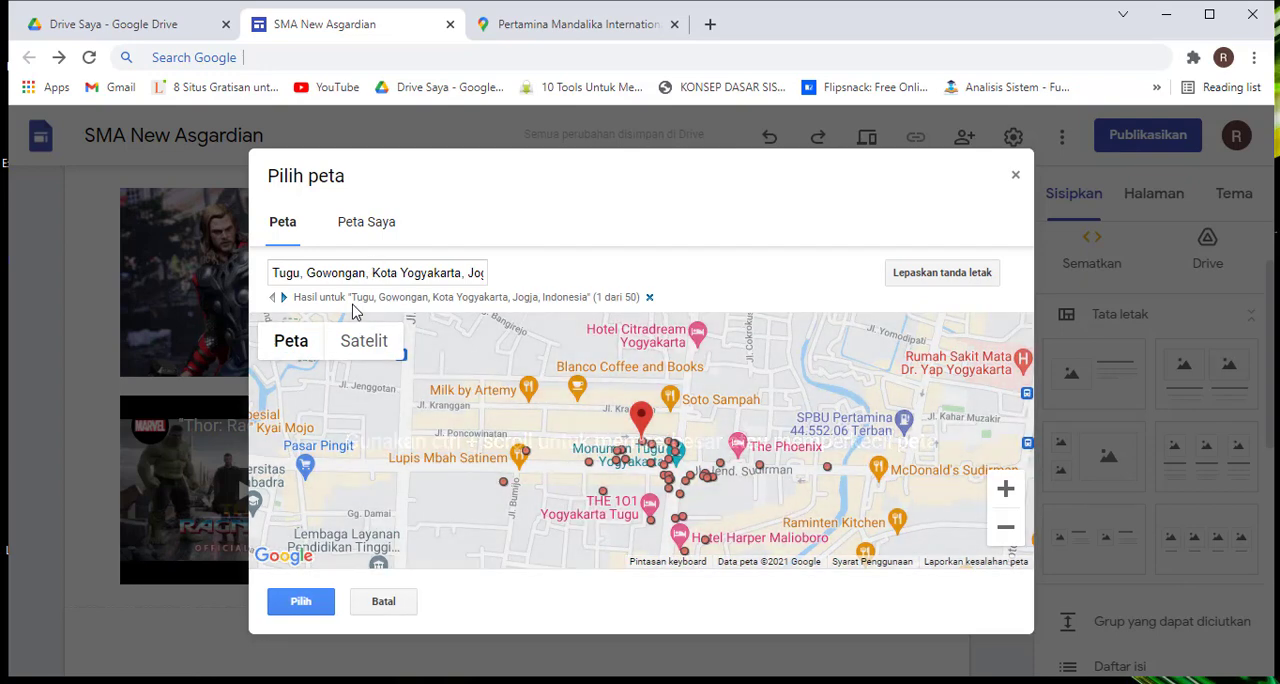
{"action": "left_click", "coordinate": [301, 601]}
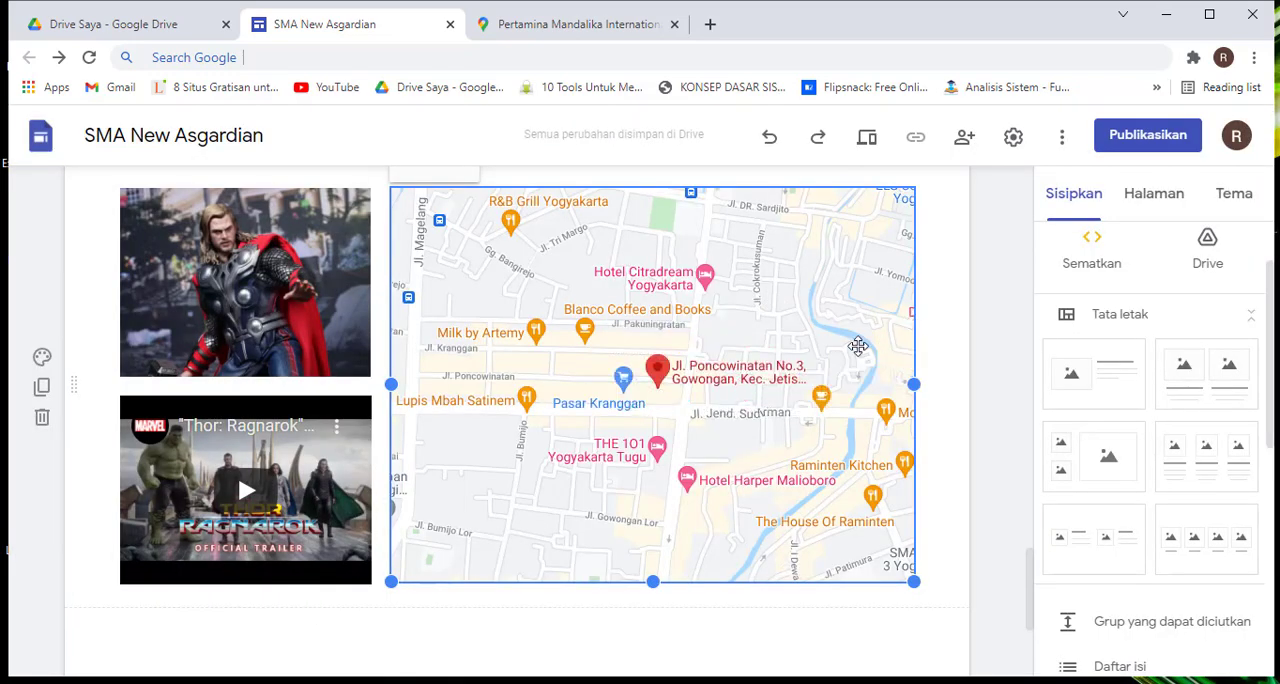
Review the finished image, video and map section, and examine the remaining layouts and insertable elements
{"action": "scroll", "coordinate": [930, 326], "scroll_direction": "up", "scroll_amount": 1}
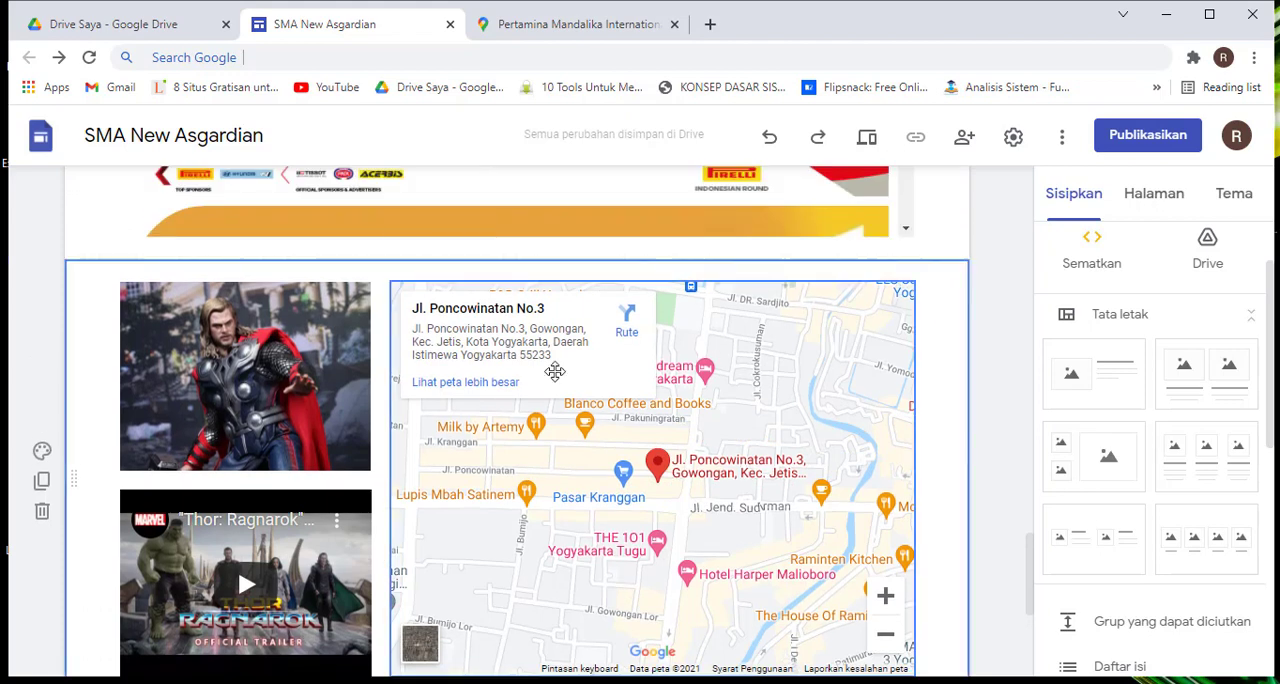
{"action": "scroll", "coordinate": [386, 395], "scroll_direction": "down", "scroll_amount": 4}
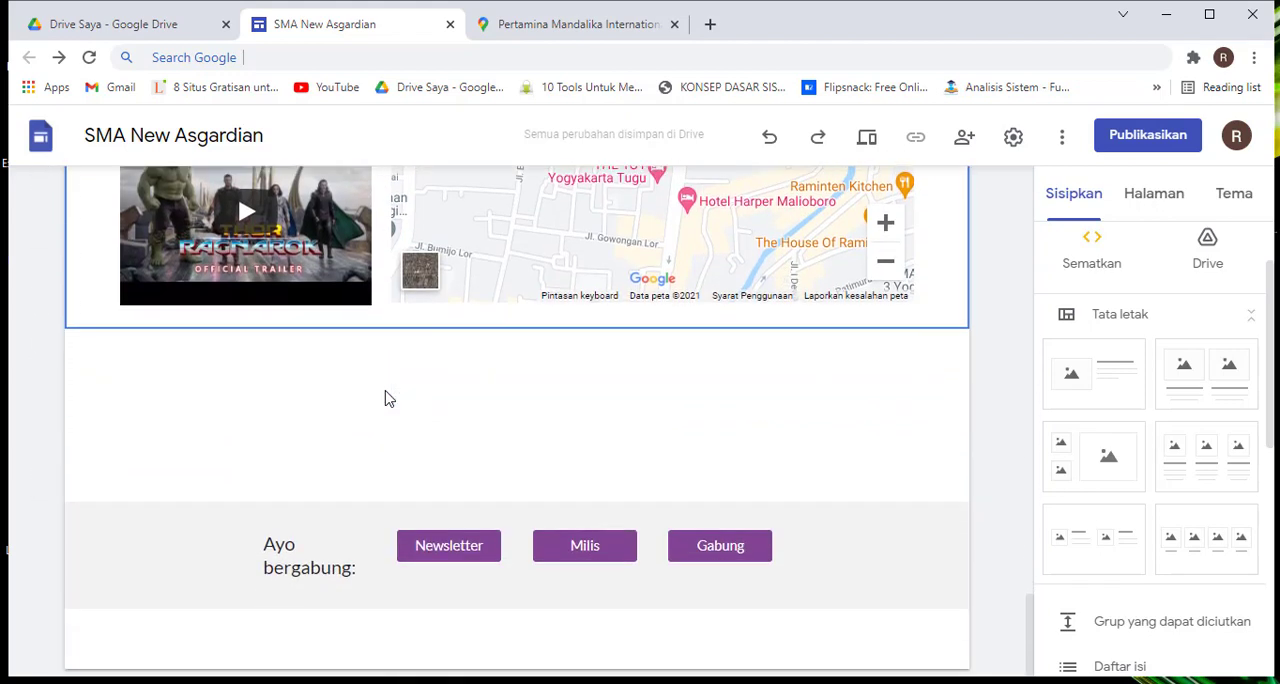
{"action": "scroll", "coordinate": [386, 395], "scroll_direction": "up", "scroll_amount": 1}
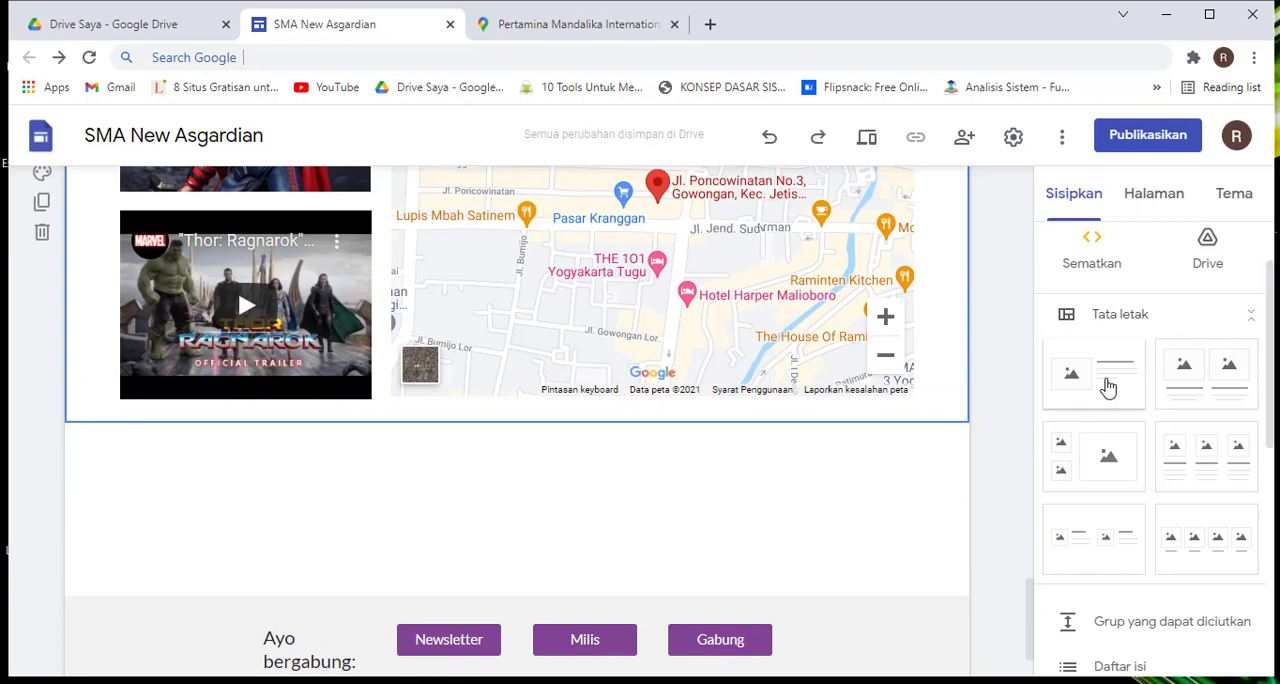
{"action": "scroll", "coordinate": [1108, 387], "scroll_direction": "down", "scroll_amount": 1}
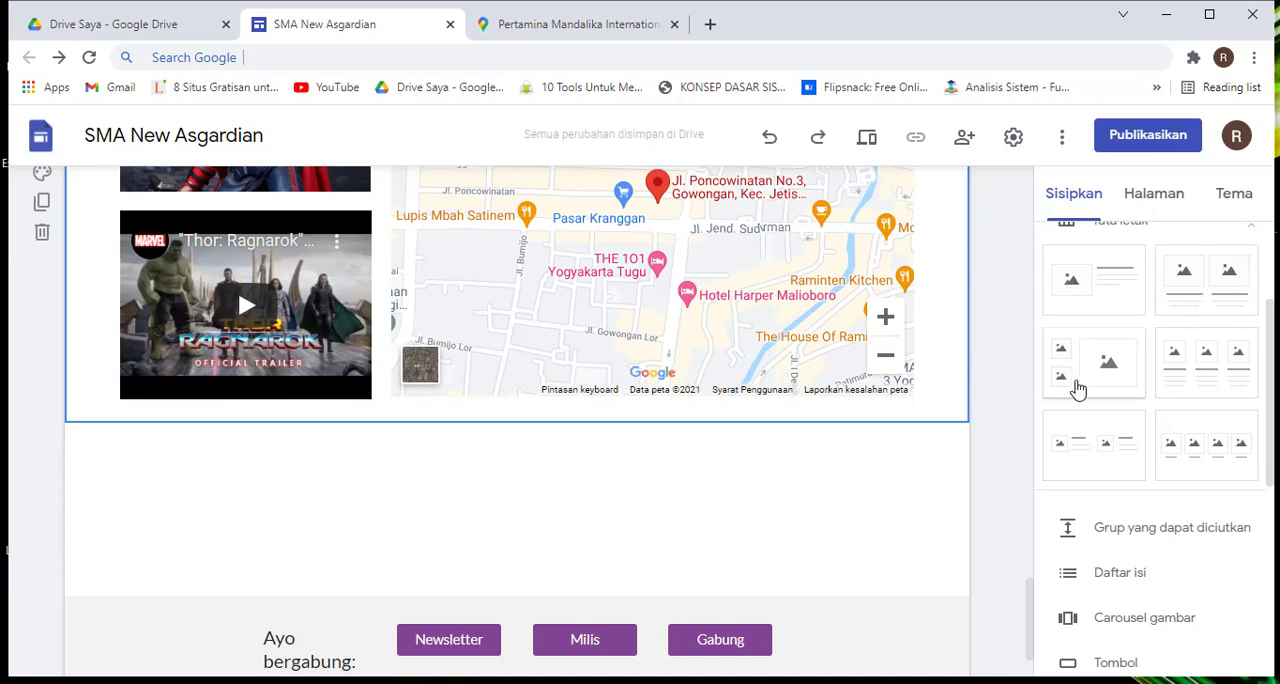
{"action": "scroll", "coordinate": [896, 346], "scroll_direction": "up", "scroll_amount": 5}
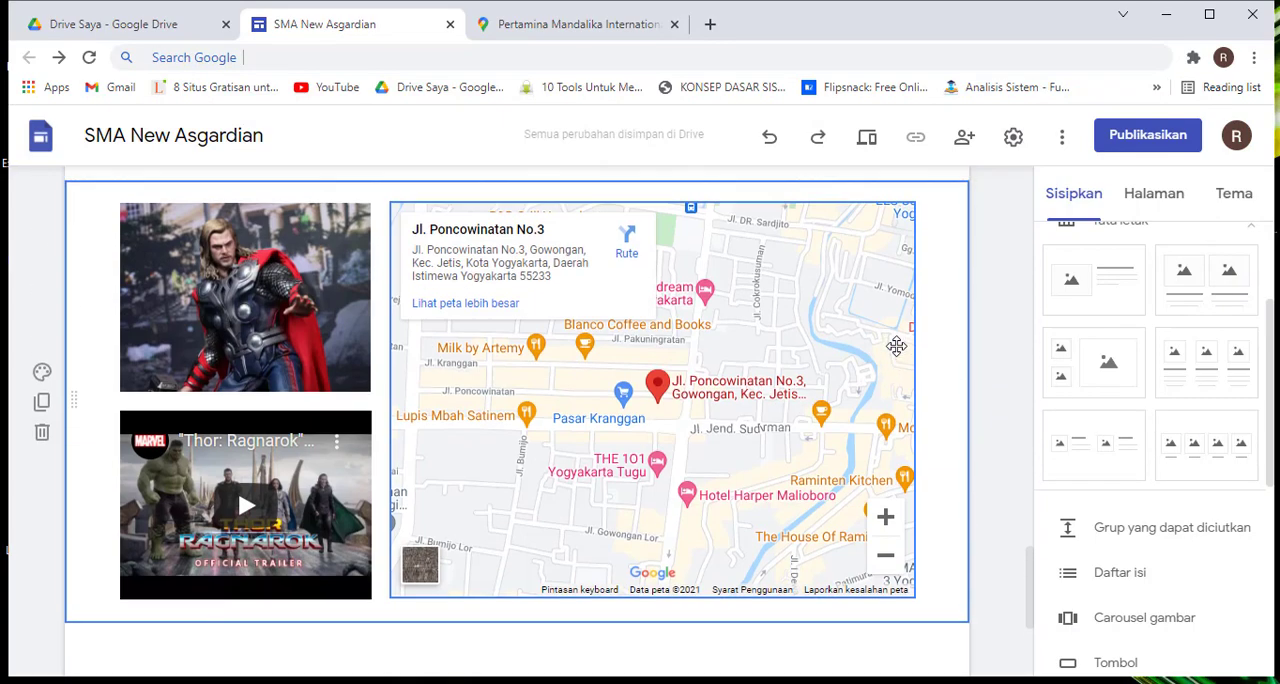
{"action": "scroll", "coordinate": [896, 346], "scroll_direction": "down", "scroll_amount": 5}
{"action": "scroll", "coordinate": [896, 346], "scroll_direction": "down", "scroll_amount": 1}
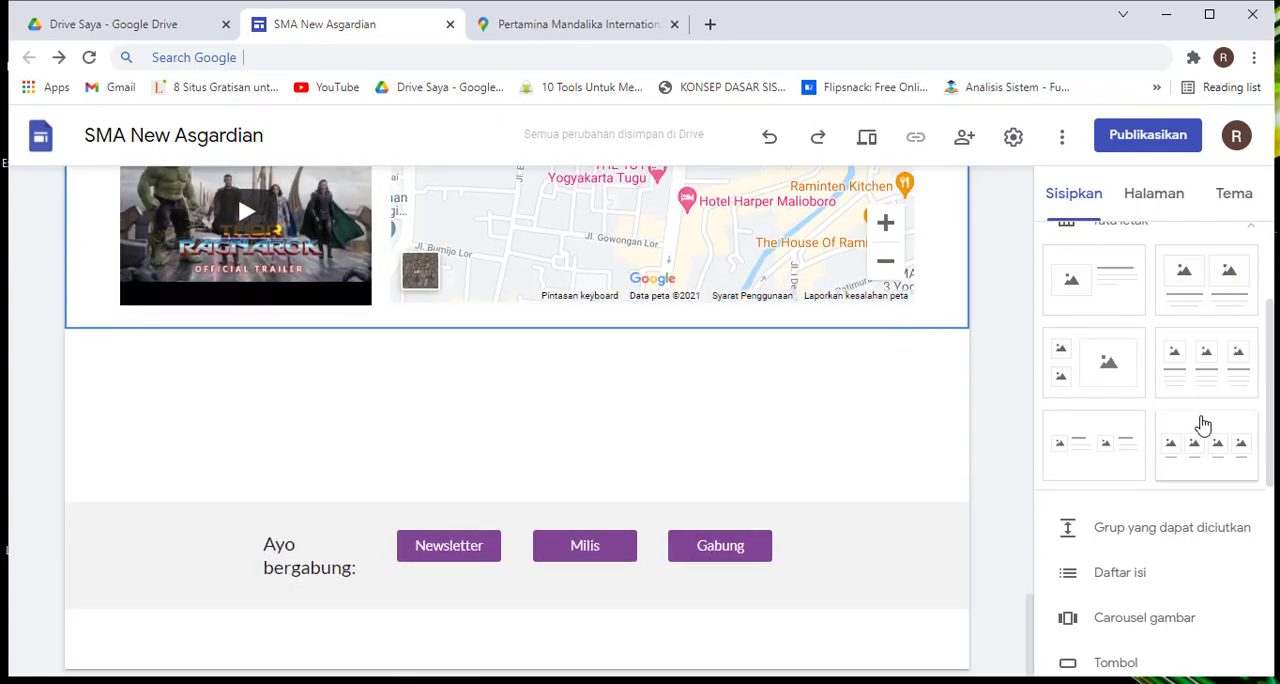
{"action": "scroll", "coordinate": [1197, 428], "scroll_direction": "down", "scroll_amount": 3}
{"action": "scroll", "coordinate": [1195, 428], "scroll_direction": "down", "scroll_amount": 2}
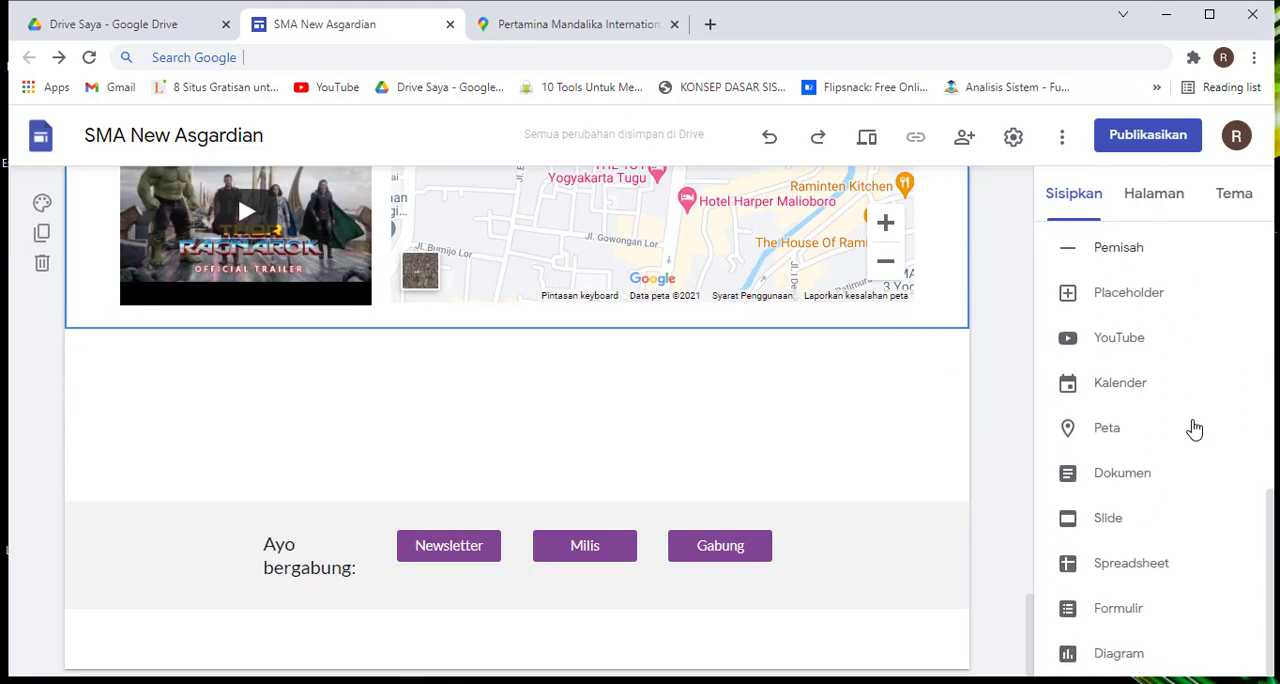
{"action": "scroll", "coordinate": [1195, 428], "scroll_direction": "up", "scroll_amount": 4}
{"action": "scroll", "coordinate": [1195, 428], "scroll_direction": "down", "scroll_amount": 3}
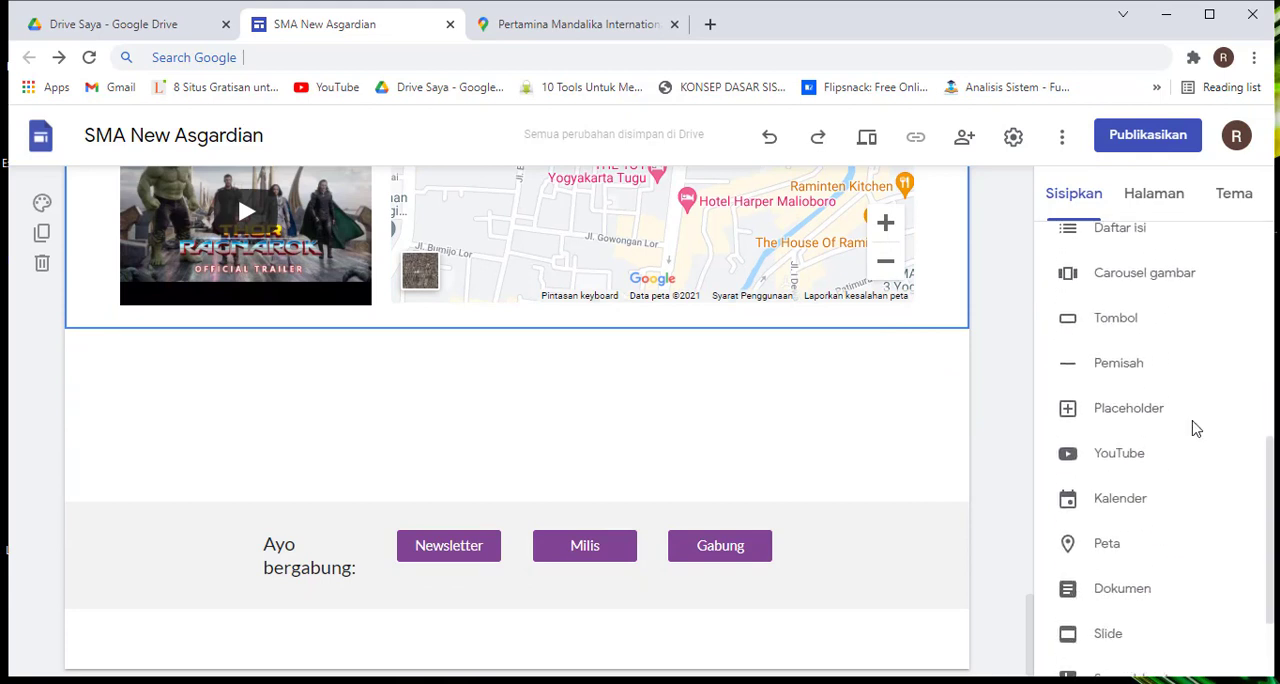
{"action": "scroll", "coordinate": [1195, 428], "scroll_direction": "up", "scroll_amount": 2}
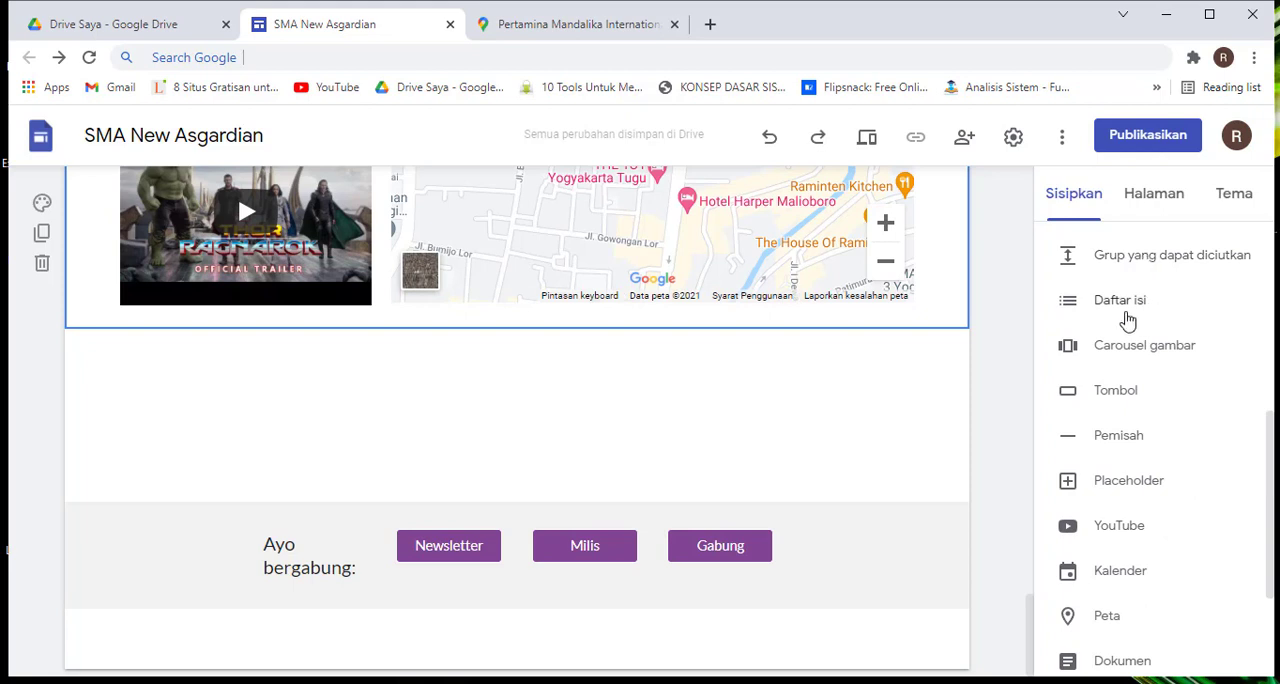
Insert a table of contents on the home page beneath the header banner
{"action": "scroll", "coordinate": [1152, 310], "scroll_direction": "up", "scroll_amount": 4}
{"action": "scroll", "coordinate": [1152, 331], "scroll_direction": "down", "scroll_amount": 4}
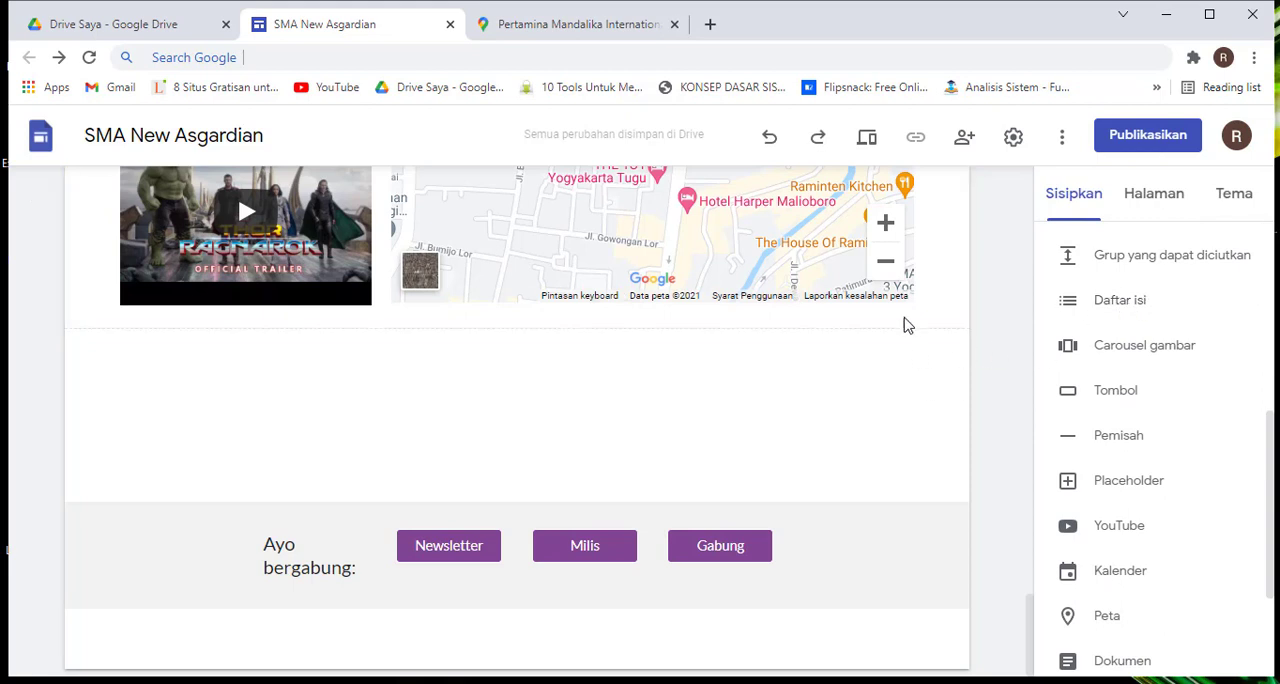
{"action": "left_click", "coordinate": [1113, 302]}
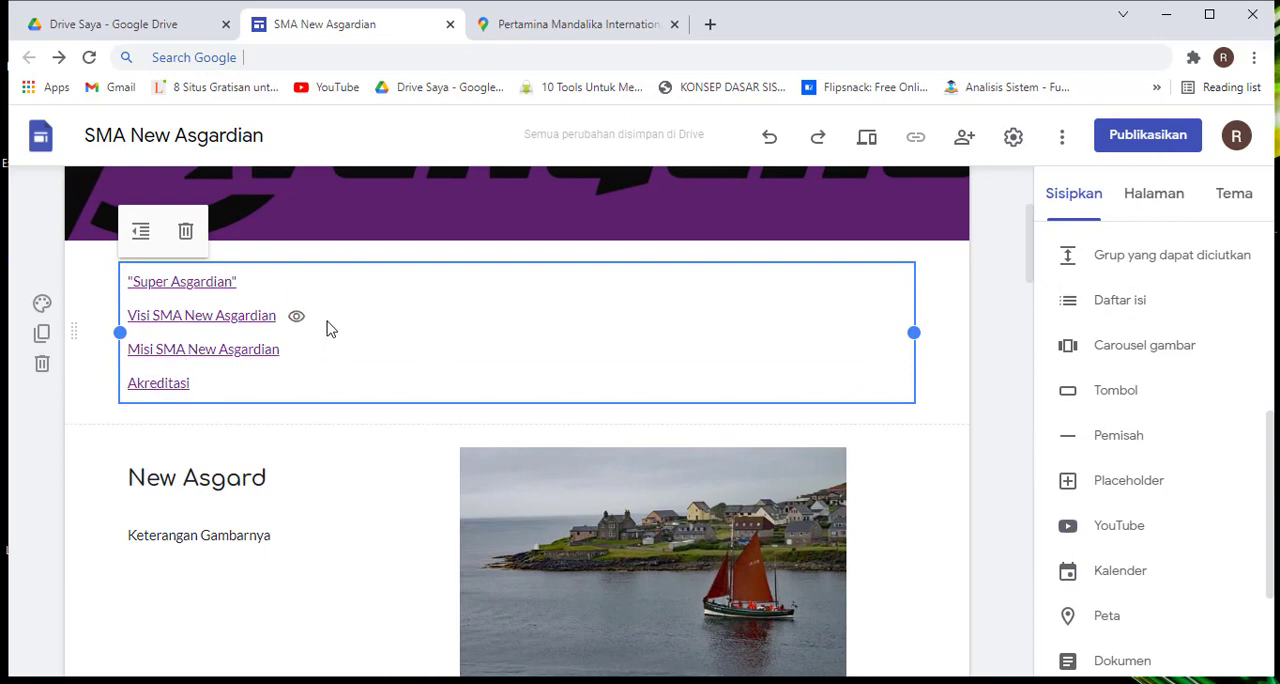
Compare the table of contents entries with the Super Asgardian, Visi, Misi and Akreditasi headings on the page
{"action": "scroll", "coordinate": [327, 321], "scroll_direction": "down", "scroll_amount": 7}
{"action": "scroll", "coordinate": [327, 321], "scroll_direction": "up", "scroll_amount": 3}
{"action": "left_click", "coordinate": [366, 415]}
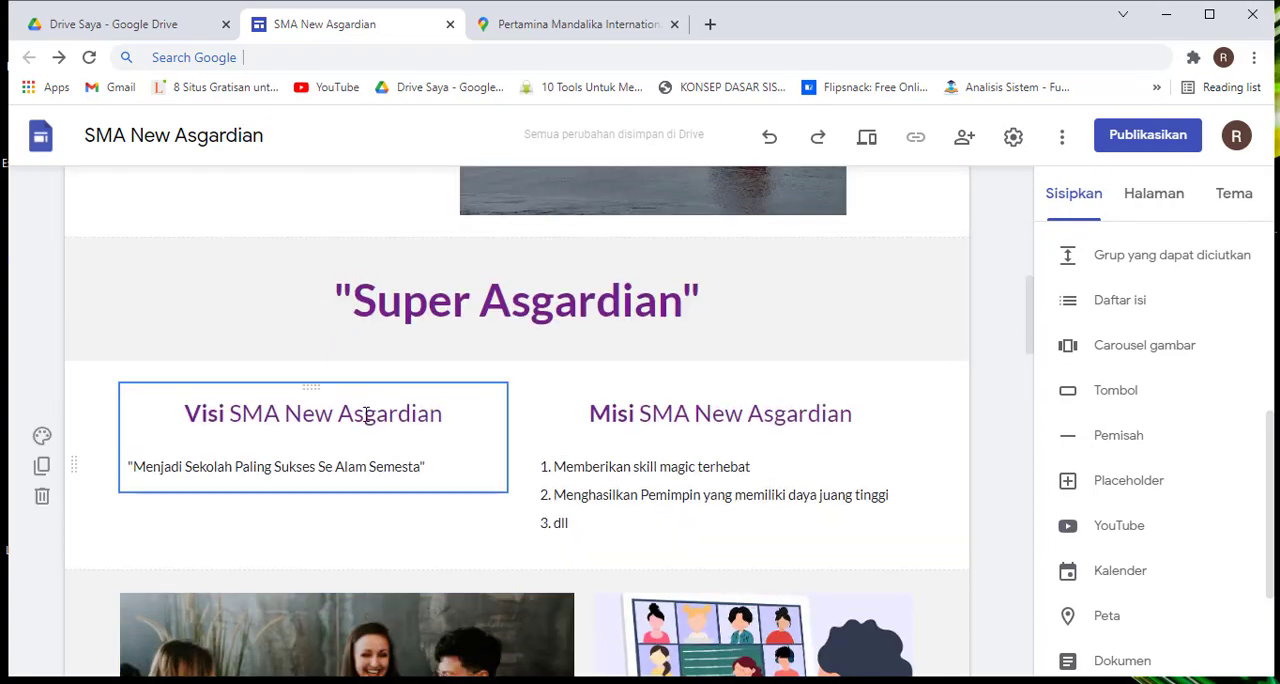
{"action": "left_click", "coordinate": [366, 414]}
{"action": "left_click", "coordinate": [640, 410]}
{"action": "scroll", "coordinate": [234, 304], "scroll_direction": "up", "scroll_amount": 1}
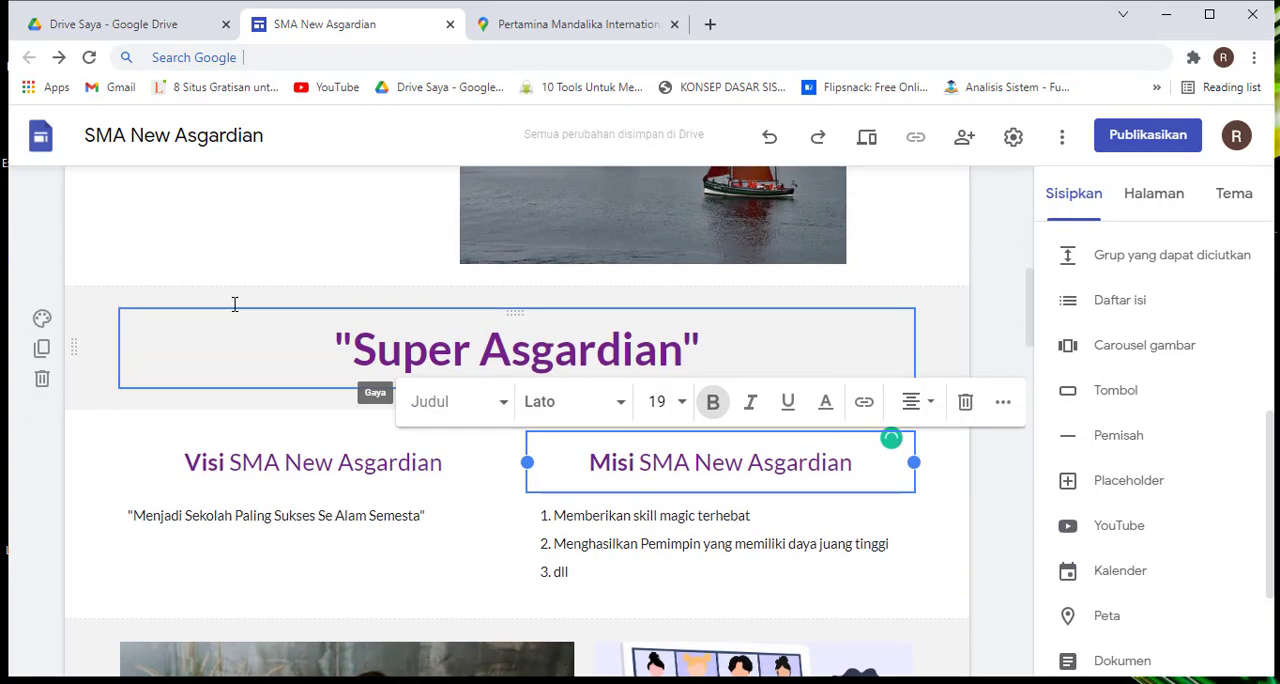
{"action": "scroll", "coordinate": [234, 304], "scroll_direction": "up", "scroll_amount": 5}
{"action": "scroll", "coordinate": [163, 363], "scroll_direction": "down", "scroll_amount": 1}
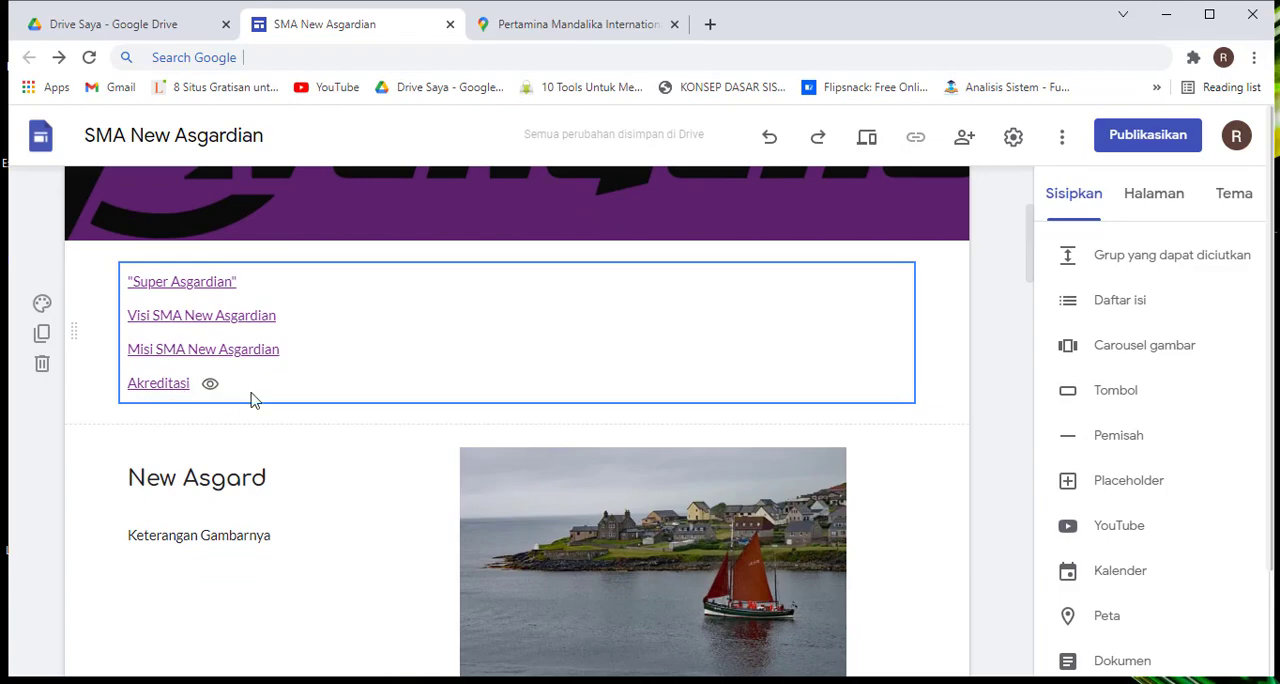
{"action": "scroll", "coordinate": [252, 398], "scroll_direction": "down", "scroll_amount": 10}
{"action": "scroll", "coordinate": [327, 344], "scroll_direction": "up", "scroll_amount": 5}
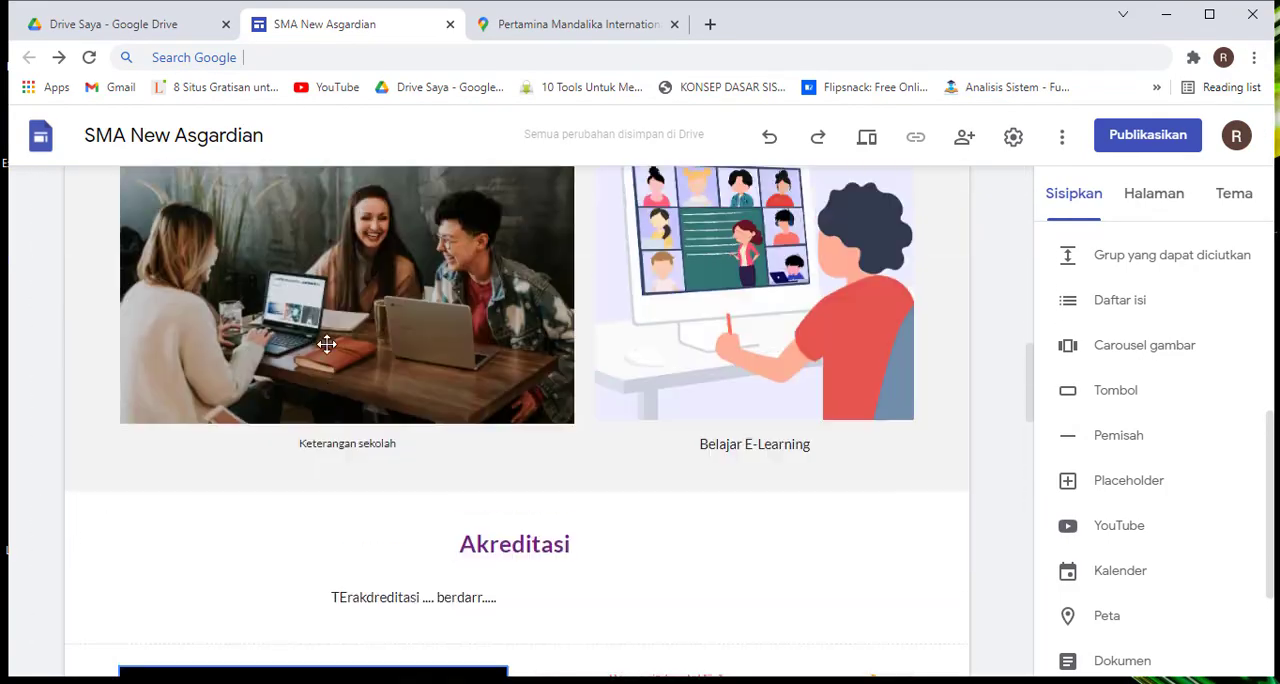
Delete the table of contents section beneath the header banner
{"action": "scroll", "coordinate": [327, 344], "scroll_direction": "up", "scroll_amount": 8}
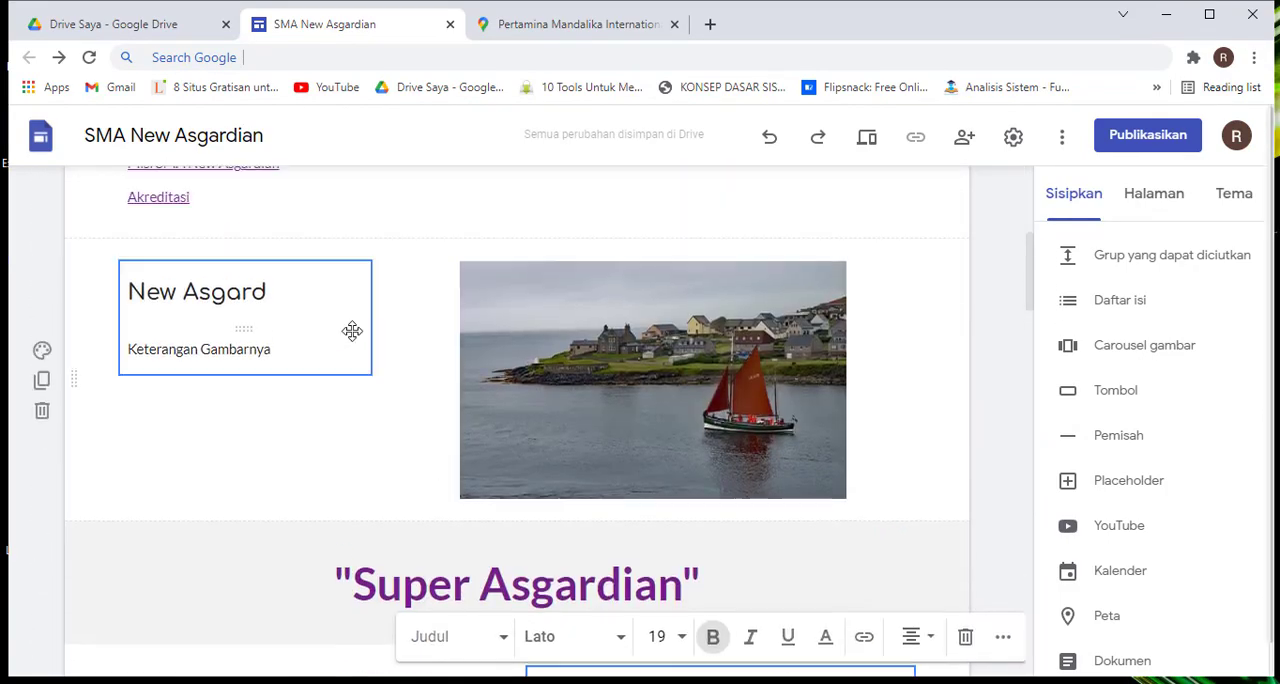
{"action": "scroll", "coordinate": [352, 331], "scroll_direction": "up", "scroll_amount": 2}
{"action": "left_click", "coordinate": [41, 370]}
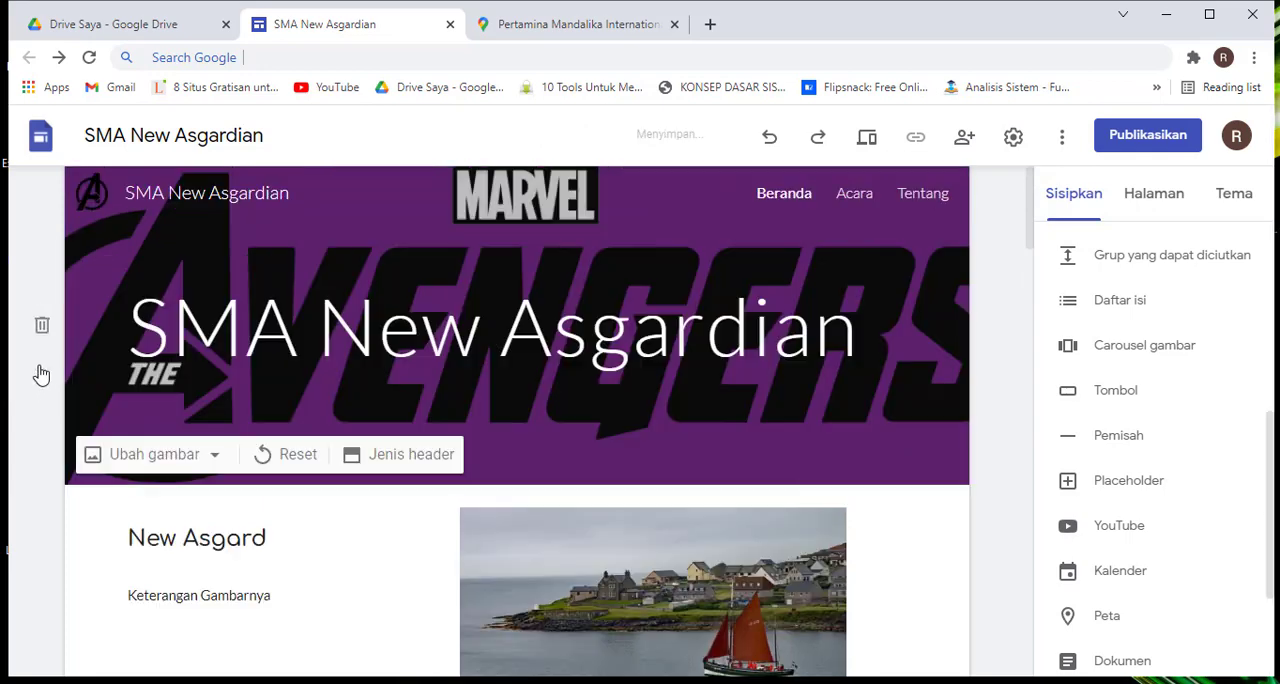
Select the New Asgard section and start inserting an image carousel
{"action": "scroll", "coordinate": [606, 429], "scroll_direction": "down", "scroll_amount": 3}
{"action": "scroll", "coordinate": [1150, 453], "scroll_direction": "down", "scroll_amount": 1}
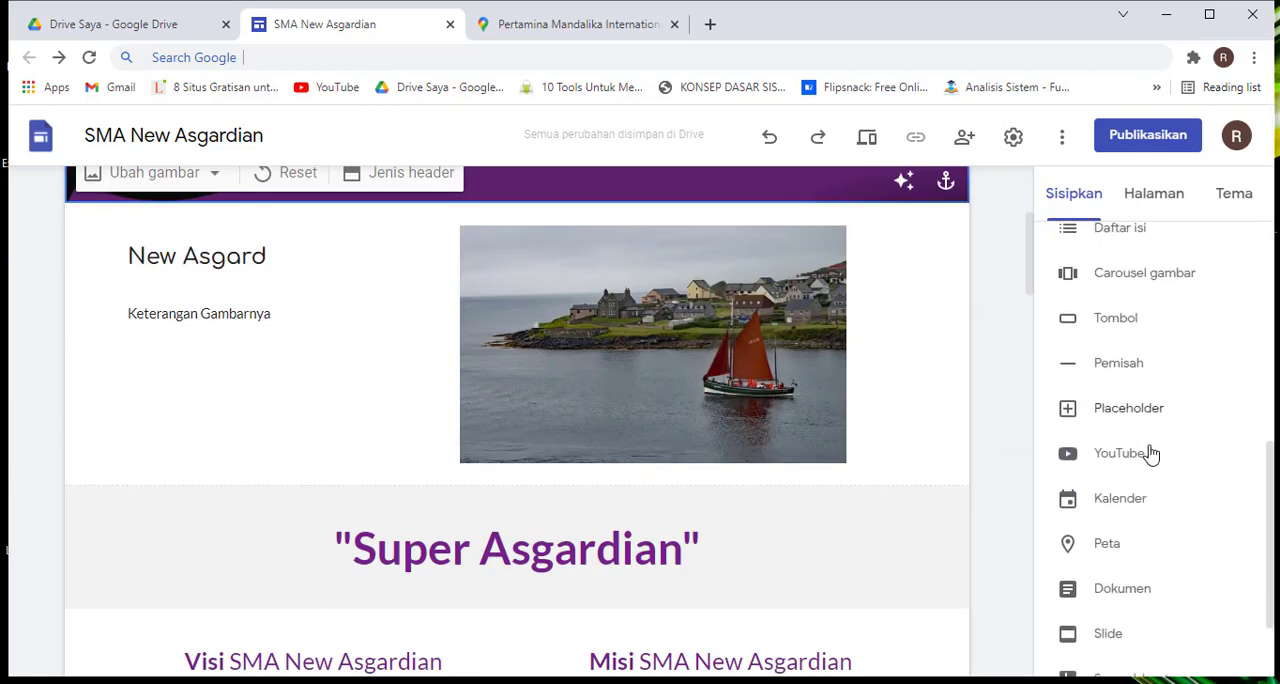
{"action": "scroll", "coordinate": [1150, 453], "scroll_direction": "down", "scroll_amount": 1}
{"action": "scroll", "coordinate": [1128, 414], "scroll_direction": "up", "scroll_amount": 3}
{"action": "scroll", "coordinate": [890, 344], "scroll_direction": "down", "scroll_amount": 1}
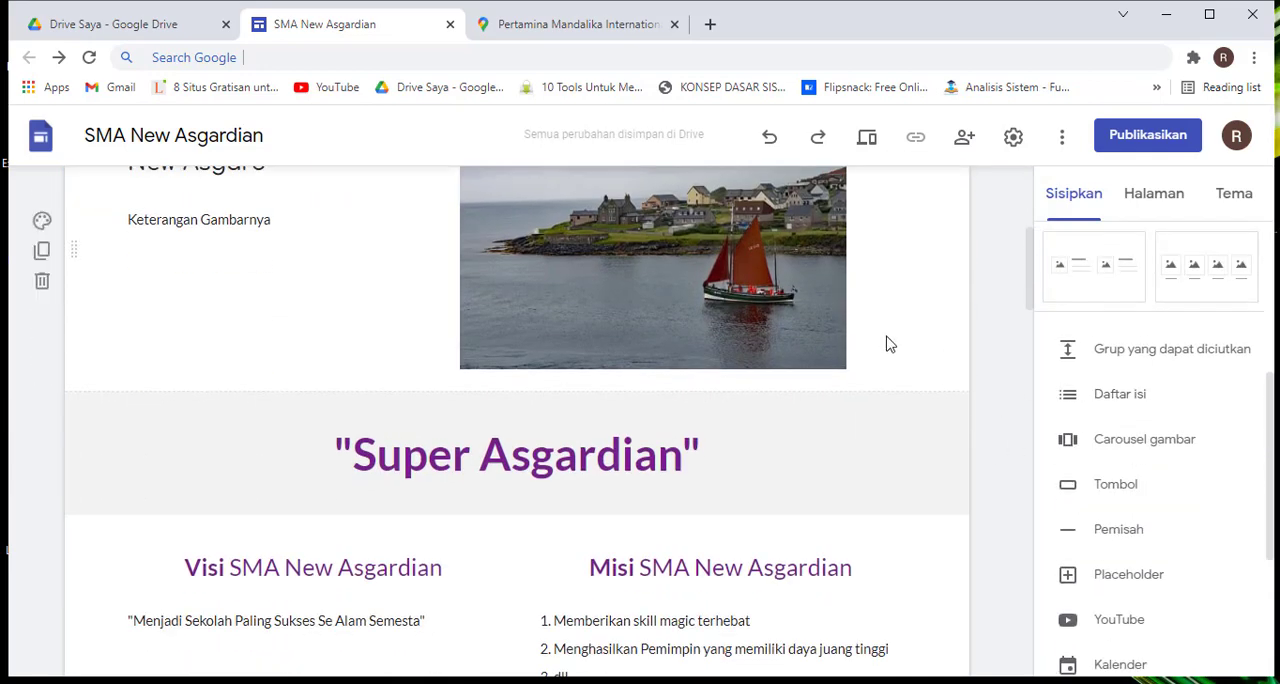
{"action": "left_click", "coordinate": [890, 344]}
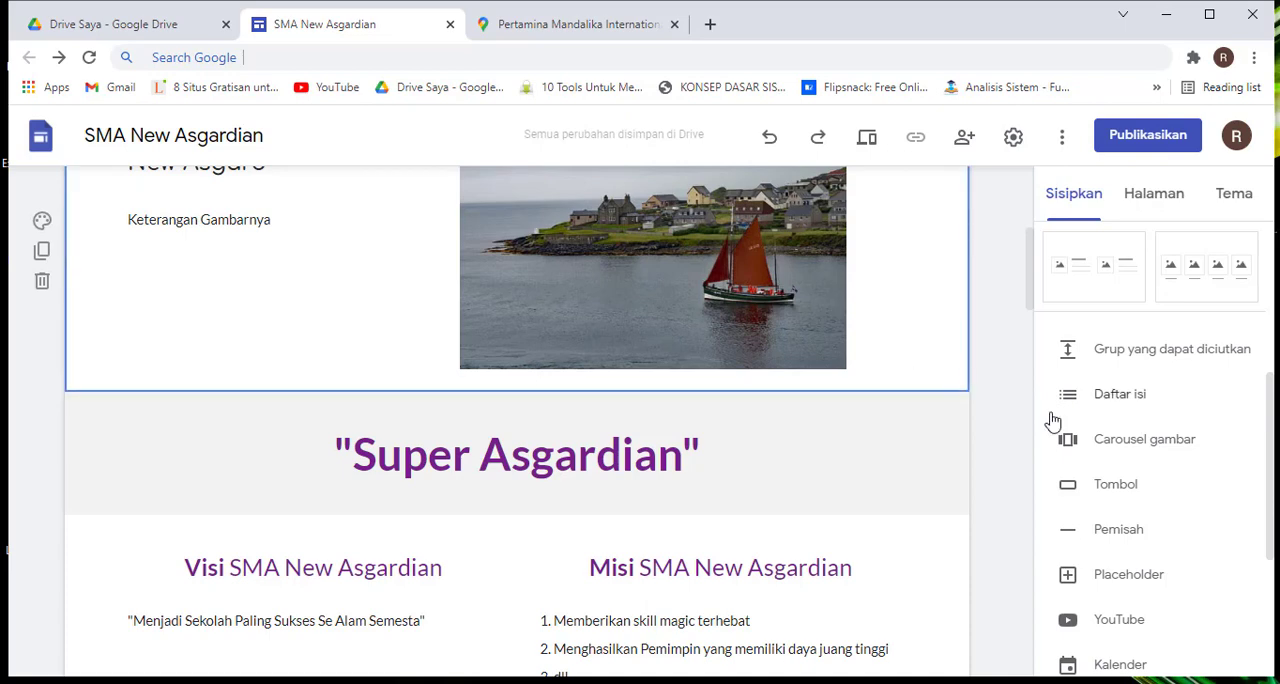
{"action": "left_click", "coordinate": [1141, 448]}
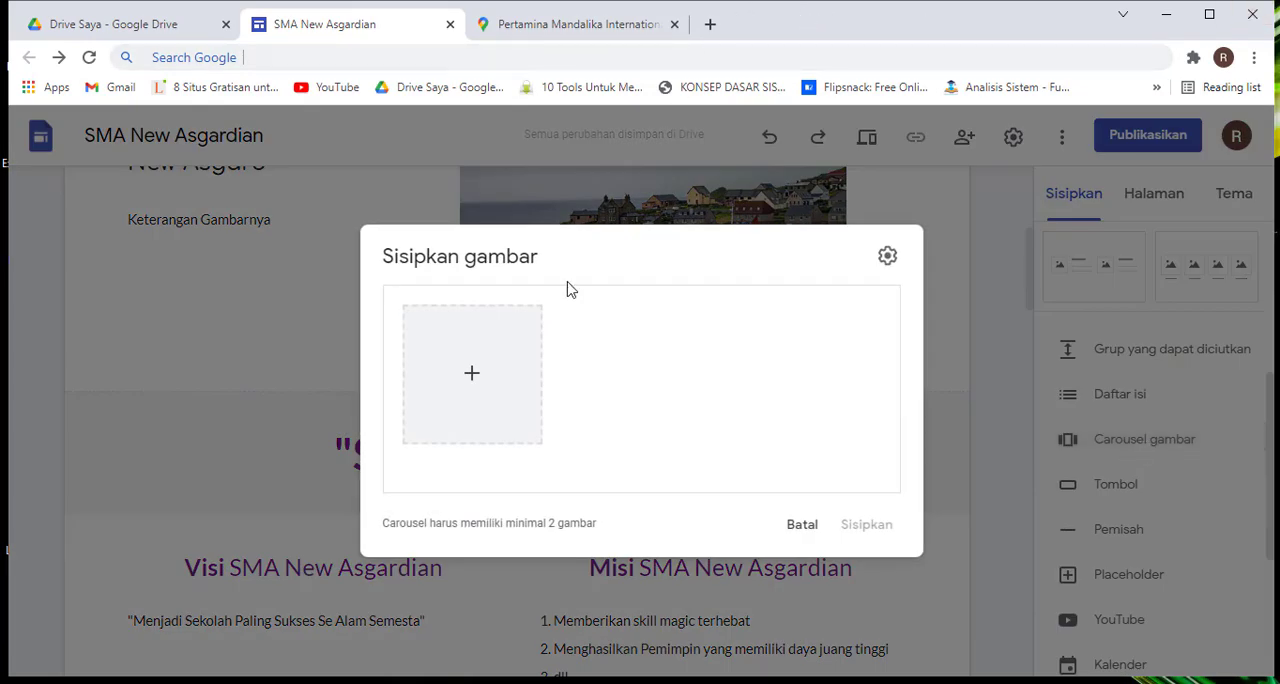
Search Google Images for "LOKi" to find a picture for the image carousel
{"action": "left_click", "coordinate": [473, 389]}
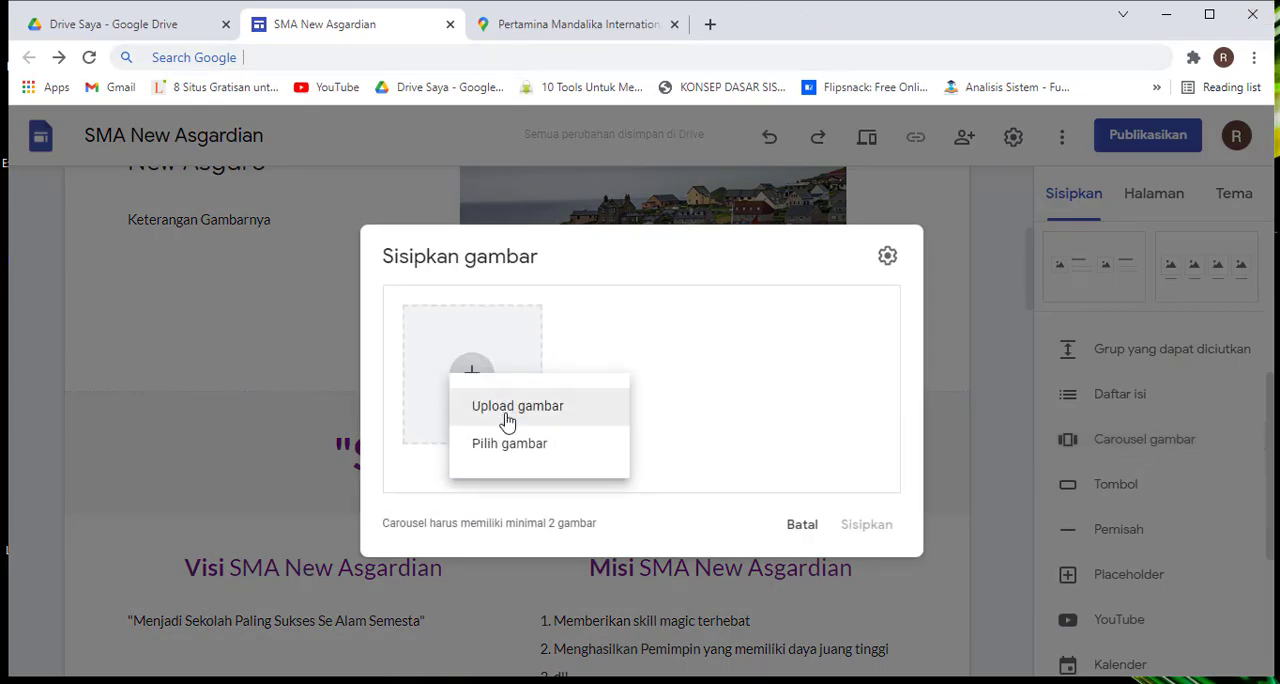
{"action": "left_click", "coordinate": [508, 446]}
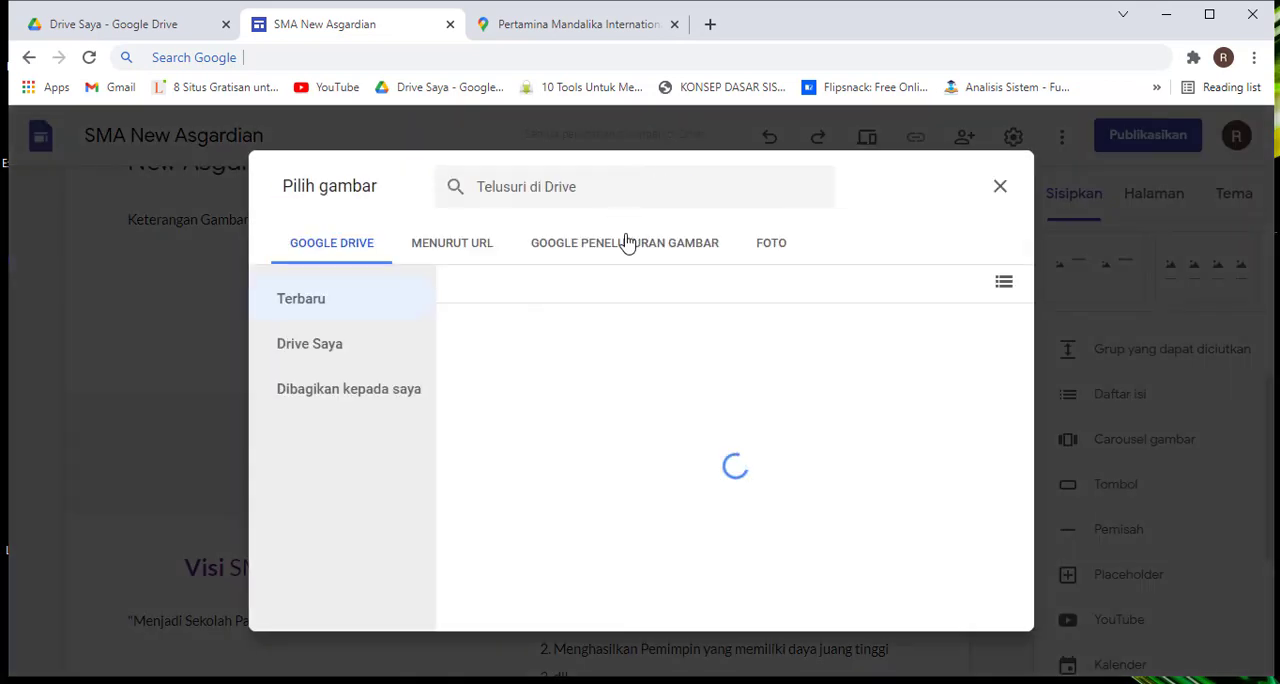
{"action": "left_click", "coordinate": [624, 244]}
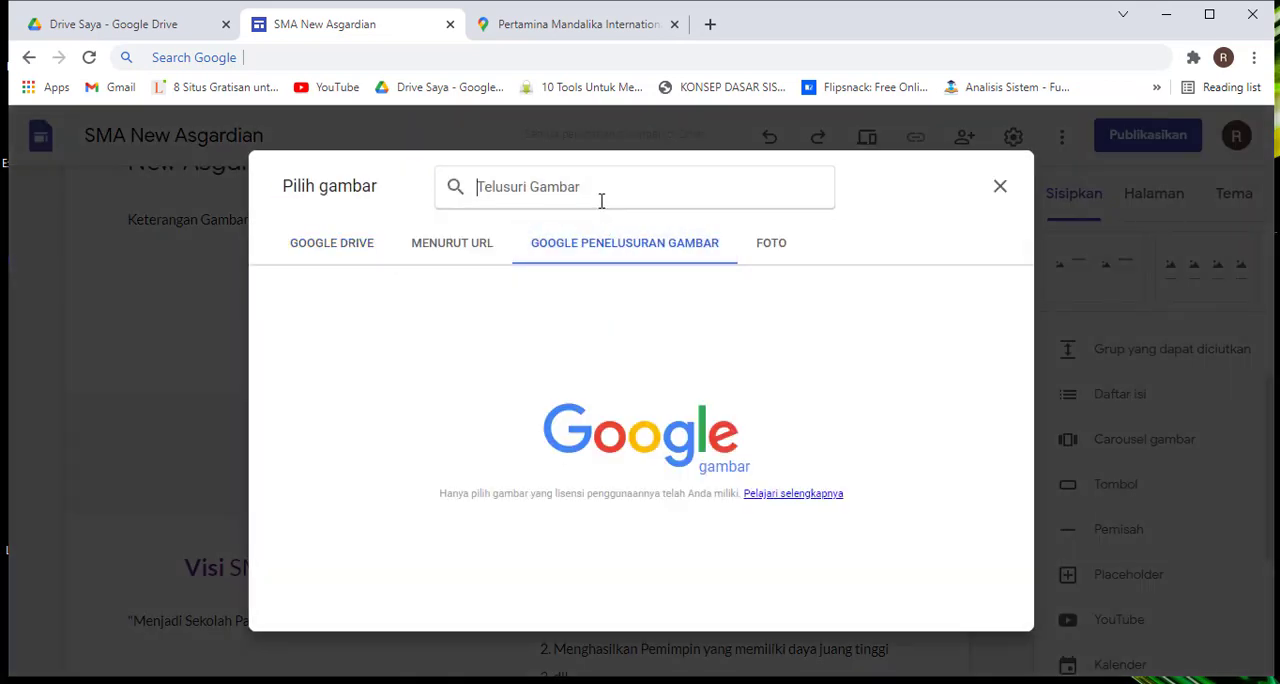
{"action": "type", "text": "LO"}
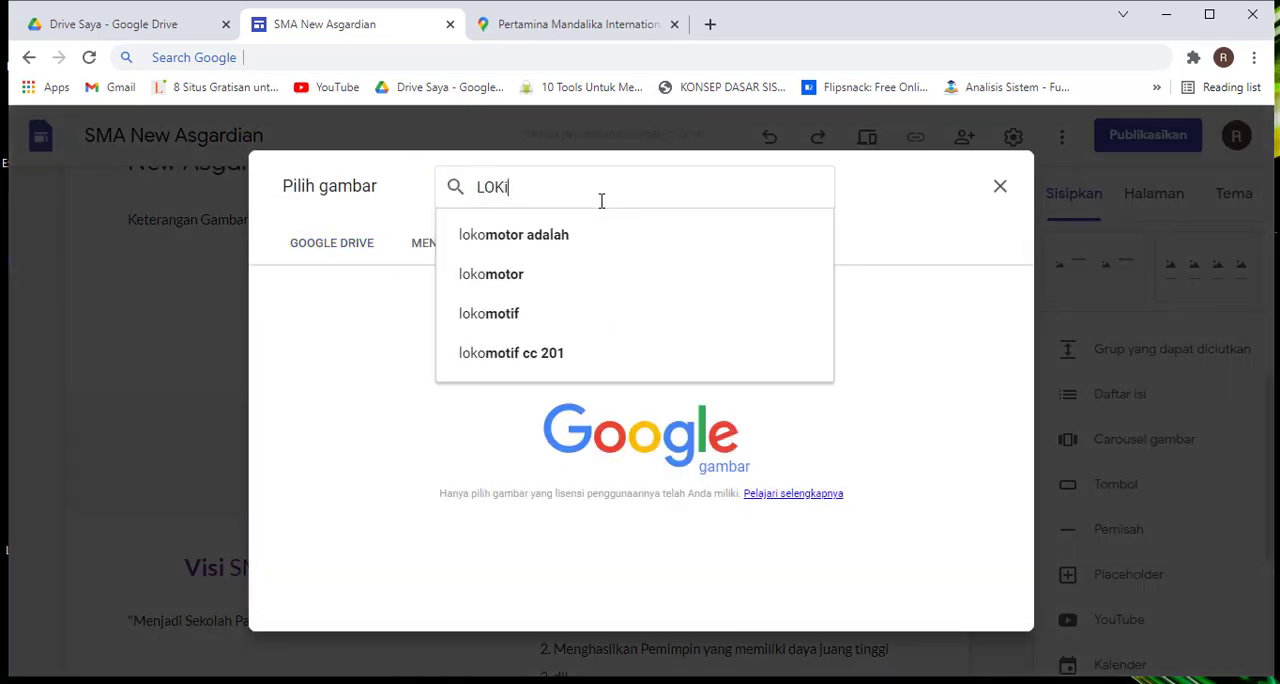
{"action": "type", "text": "Ki"}
{"action": "key", "text": "Return"}
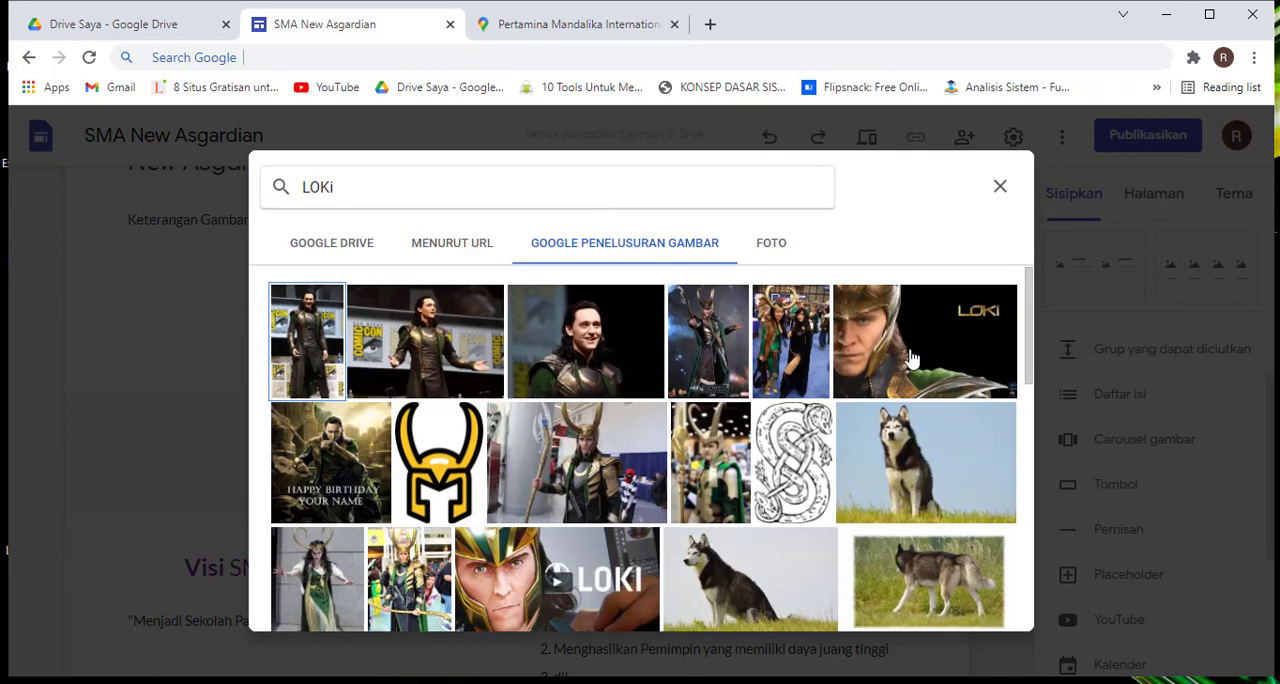
{"action": "scroll", "coordinate": [905, 360], "scroll_direction": "down", "scroll_amount": 4}
{"action": "scroll", "coordinate": [910, 357], "scroll_direction": "up", "scroll_amount": 2}
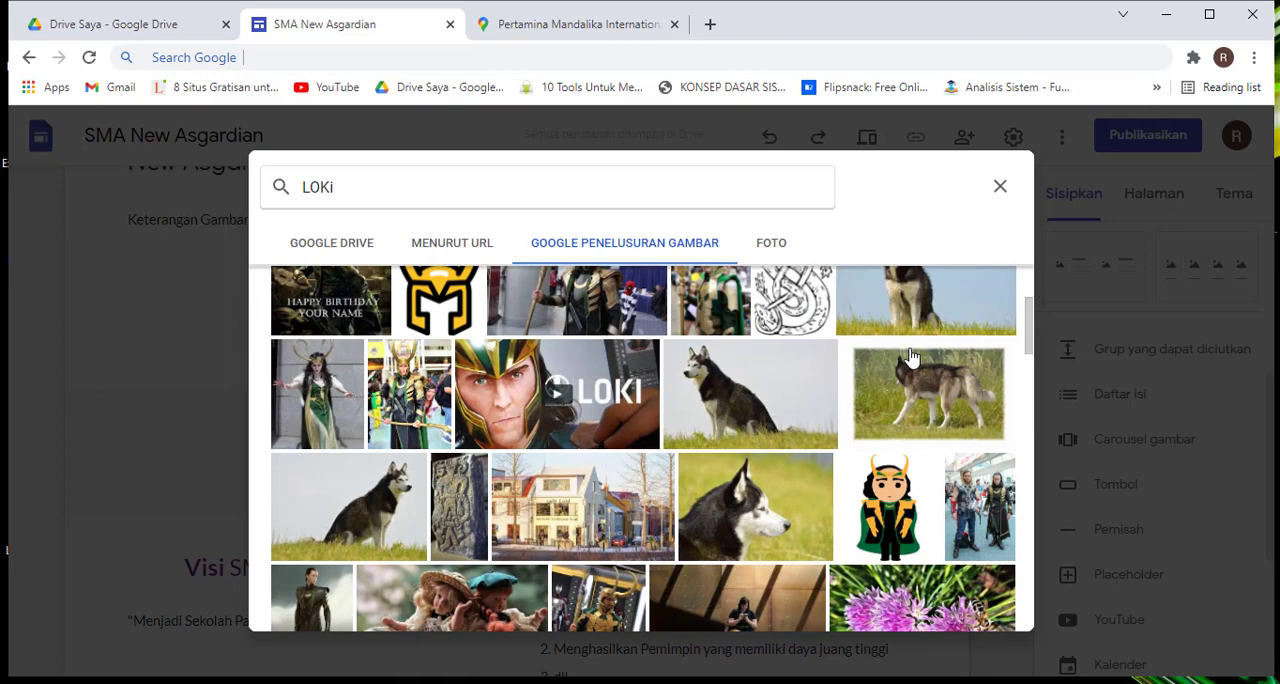
{"action": "scroll", "coordinate": [910, 357], "scroll_direction": "up", "scroll_amount": 3}
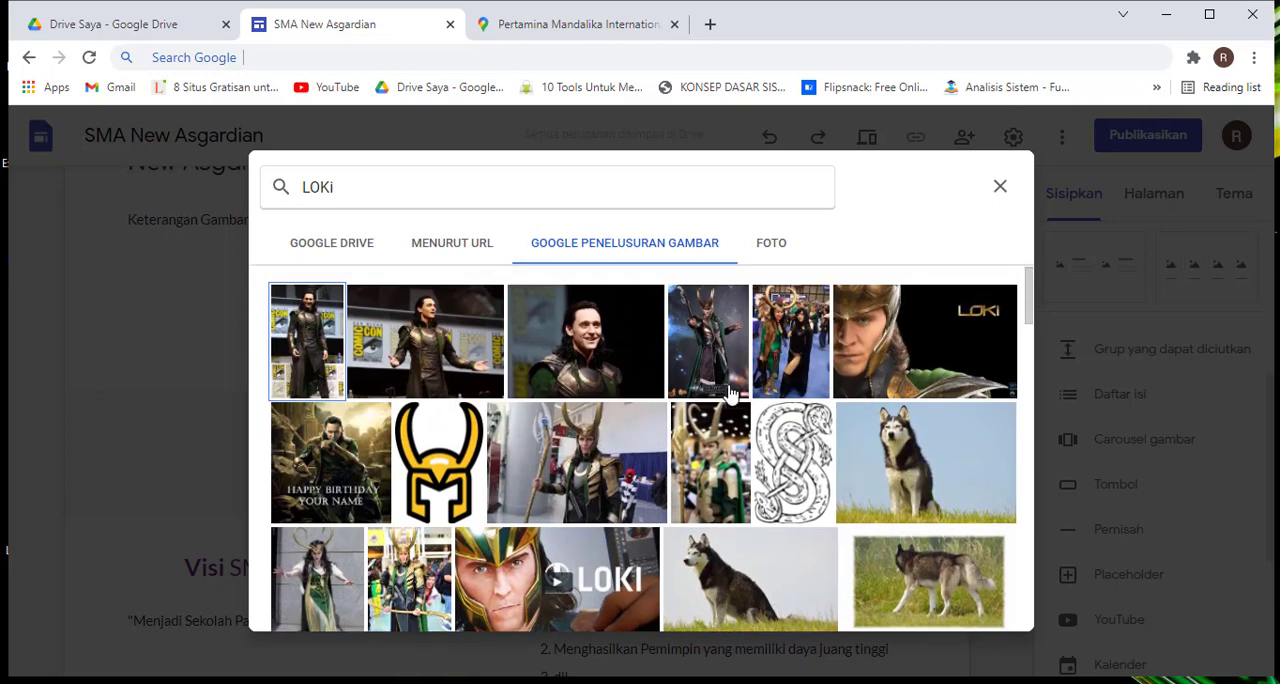
Add only the full-figure Loki picture with the starry background from the search results to the carousel
{"action": "left_click", "coordinate": [929, 343]}
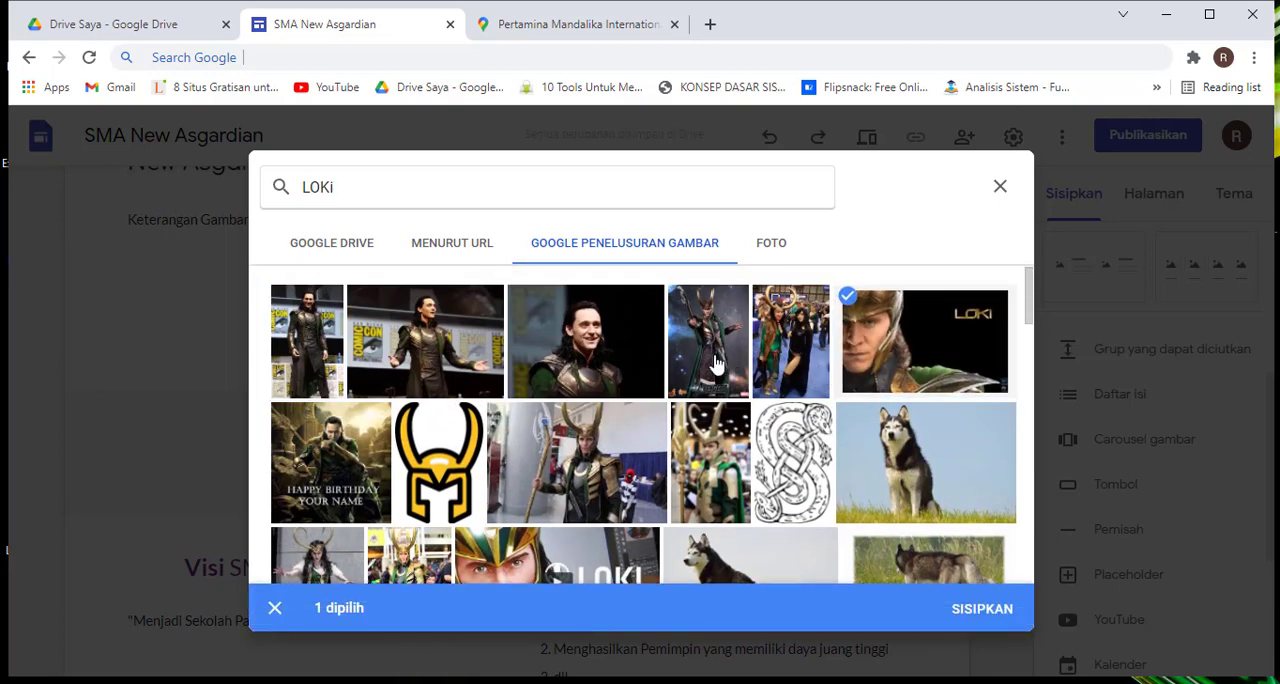
{"action": "left_click", "coordinate": [716, 365]}
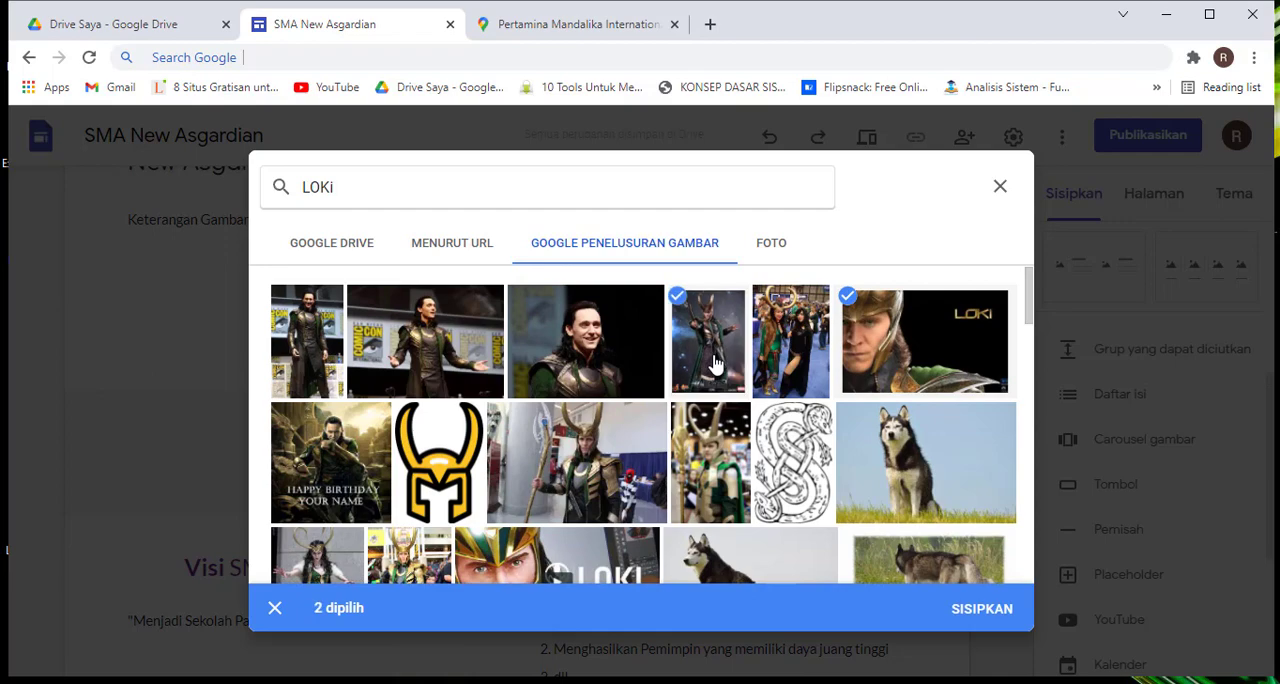
{"action": "left_click", "coordinate": [926, 361]}
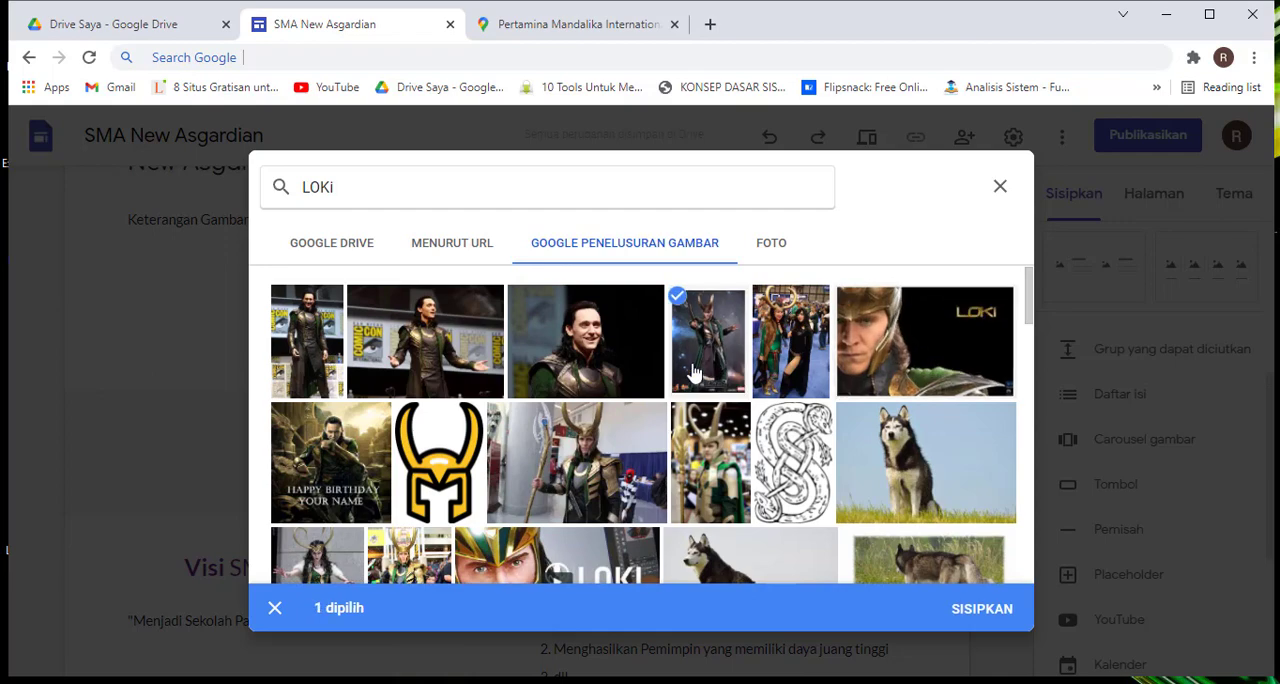
{"action": "left_click", "coordinate": [984, 612]}
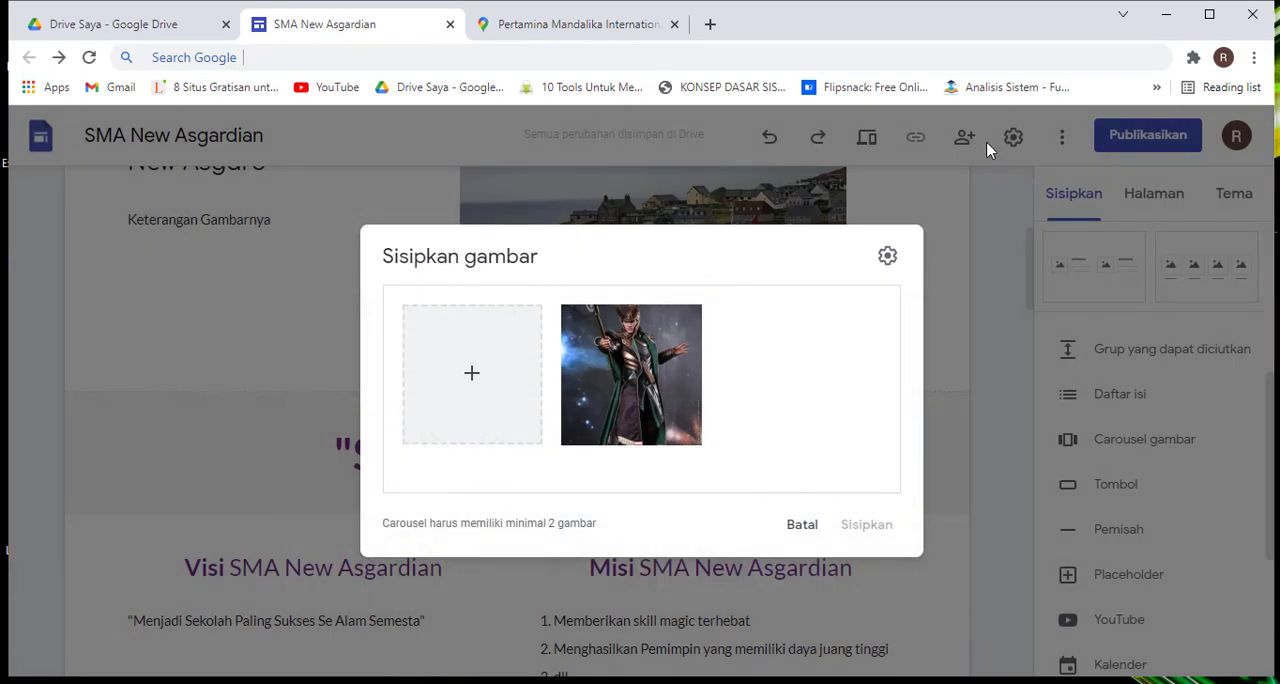
{"action": "mouse_move", "coordinate": [612, 371]}
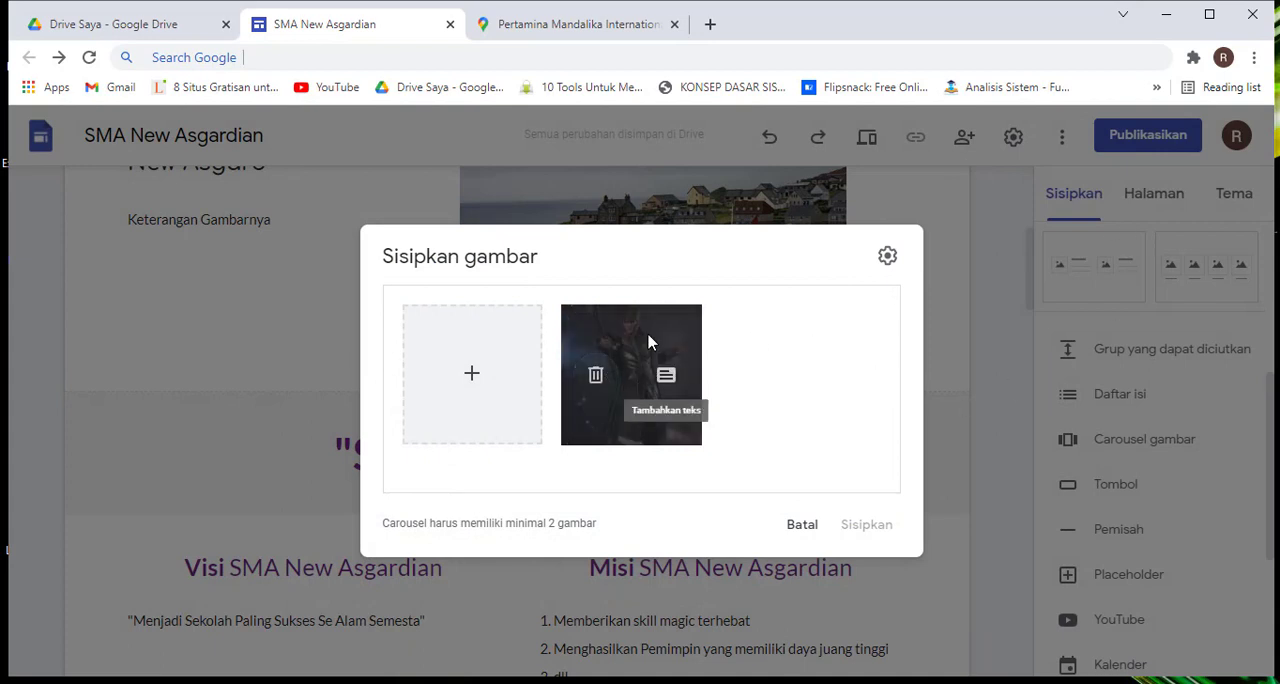
Search Google Images for "loki" to find more pictures for the carousel
{"action": "left_click", "coordinate": [477, 376]}
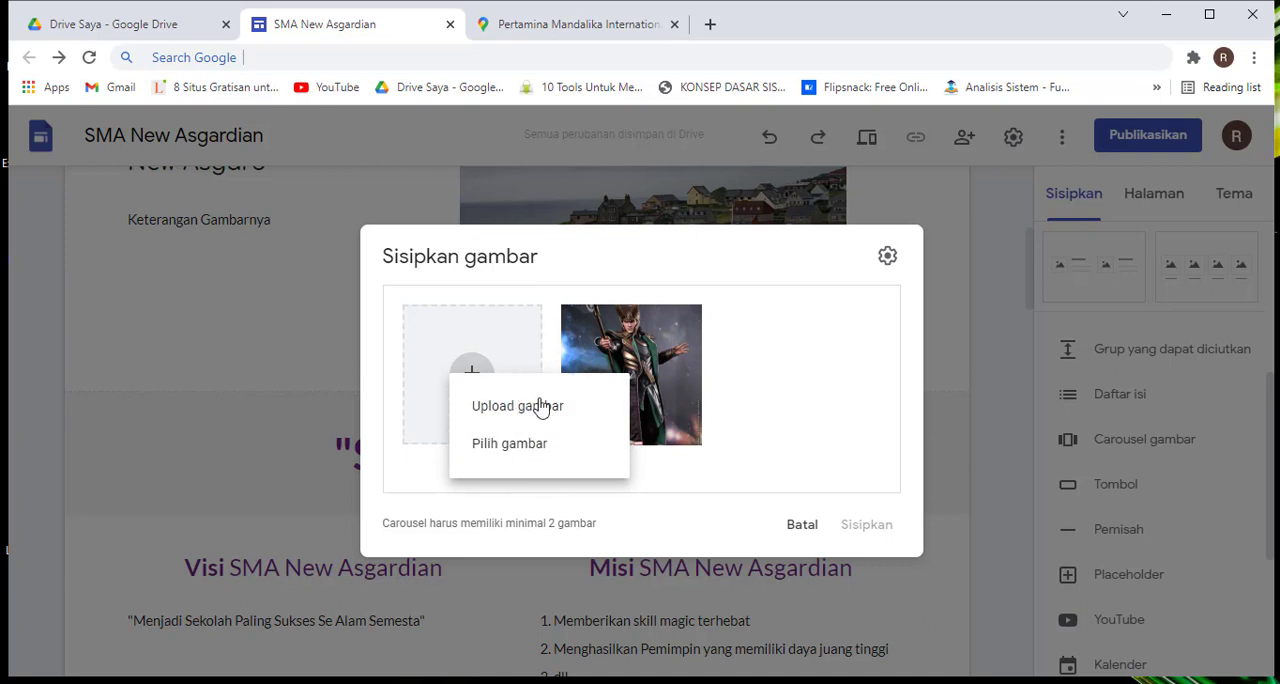
{"action": "left_click", "coordinate": [538, 446]}
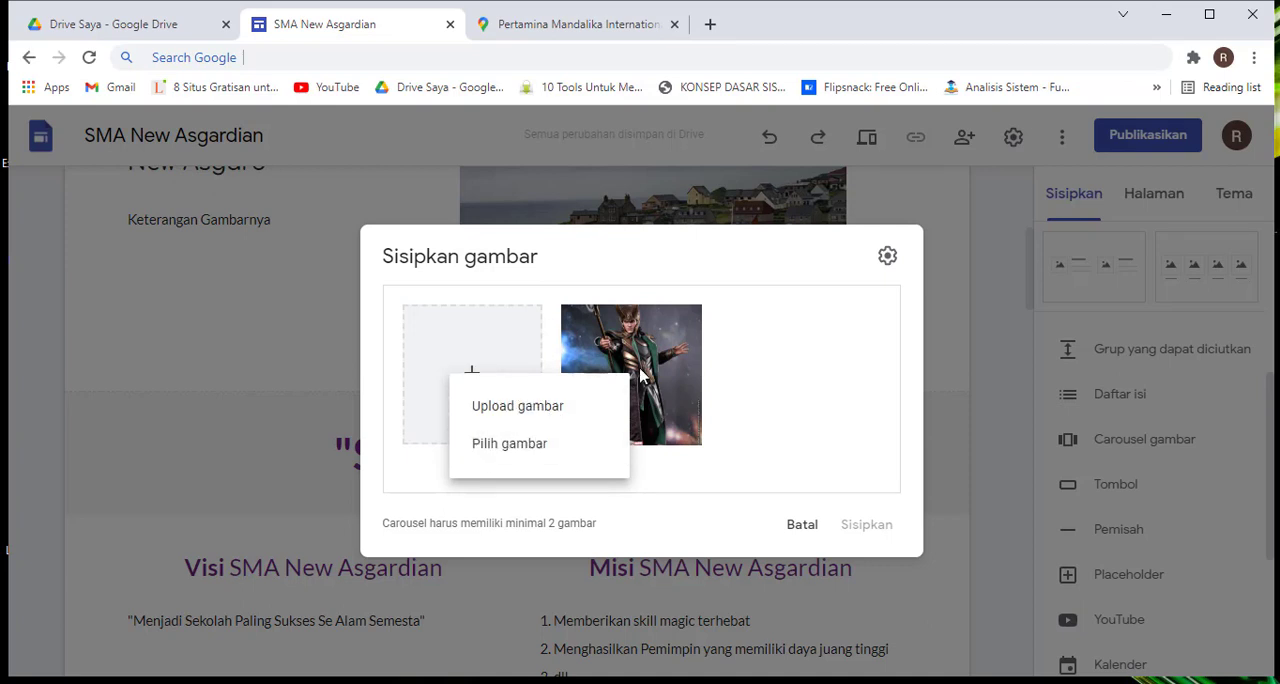
{"action": "left_click", "coordinate": [648, 250]}
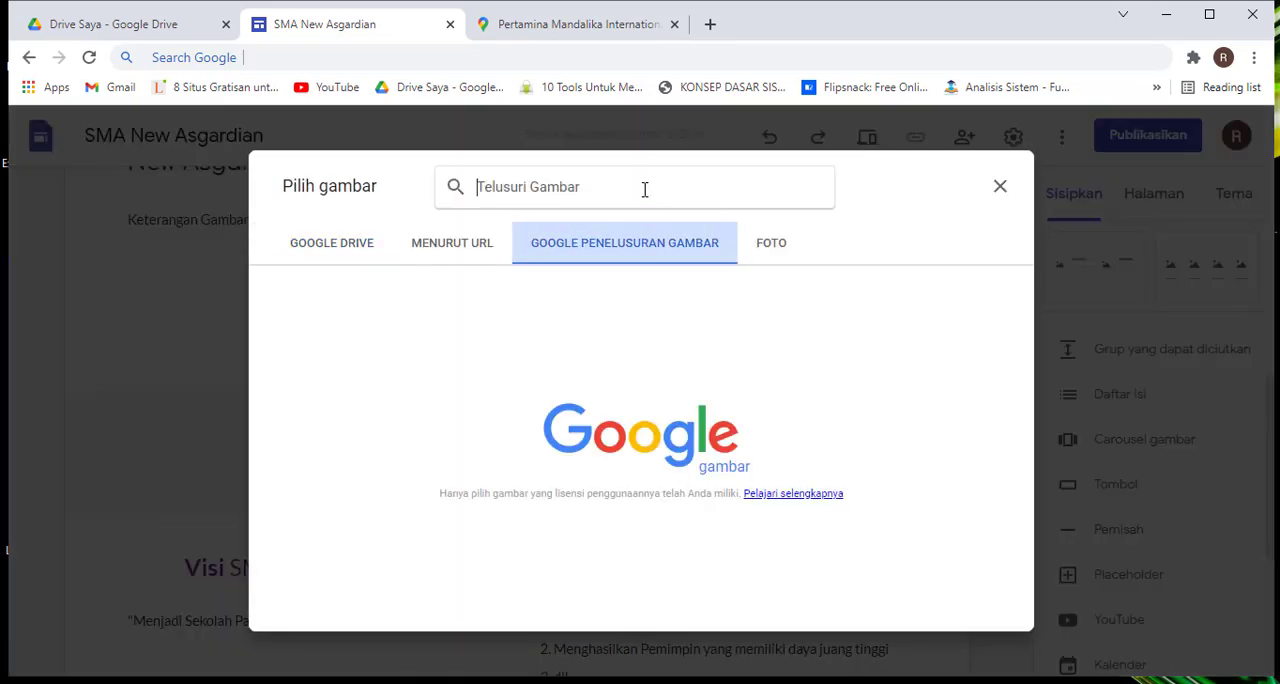
{"action": "left_click", "coordinate": [643, 188]}
{"action": "type", "text": "loki"}
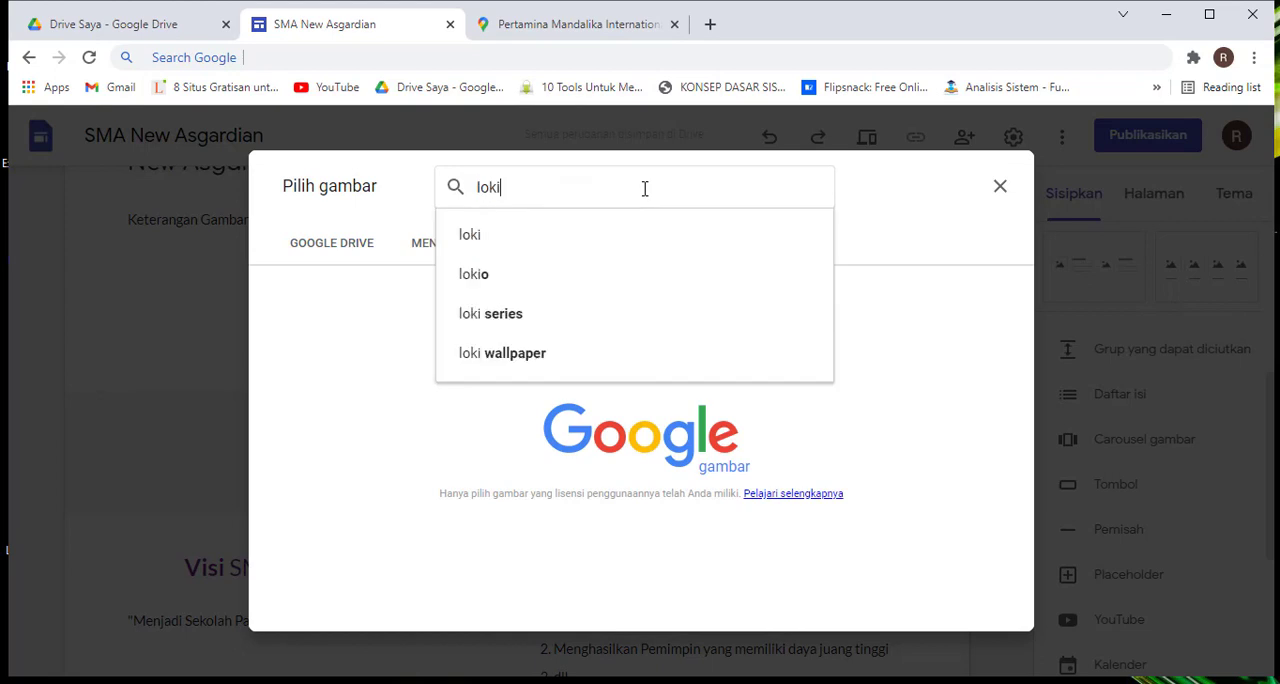
{"action": "left_click", "coordinate": [603, 237]}
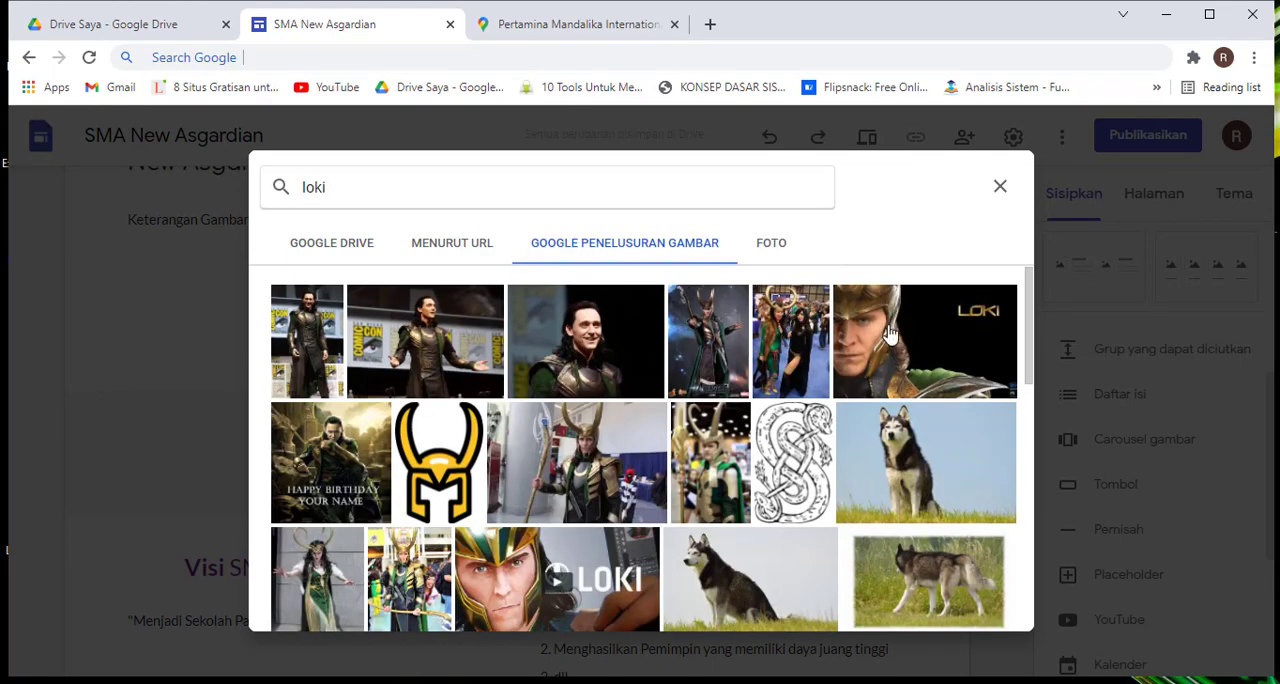
Add three more Loki pictures to the carousel: the helmeted LOKI close-up, the helmeted Avengers figure and the bareheaded Avengers figure
{"action": "left_click", "coordinate": [893, 335]}
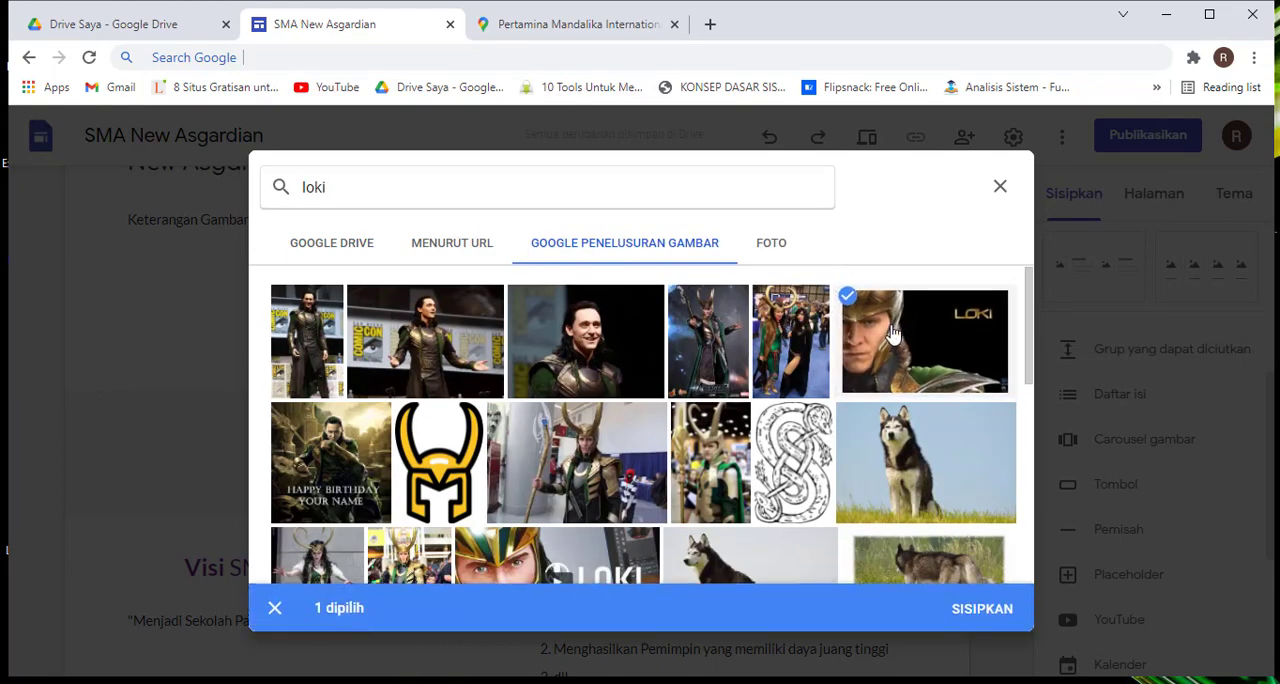
{"action": "scroll", "coordinate": [893, 335], "scroll_direction": "down", "scroll_amount": 5}
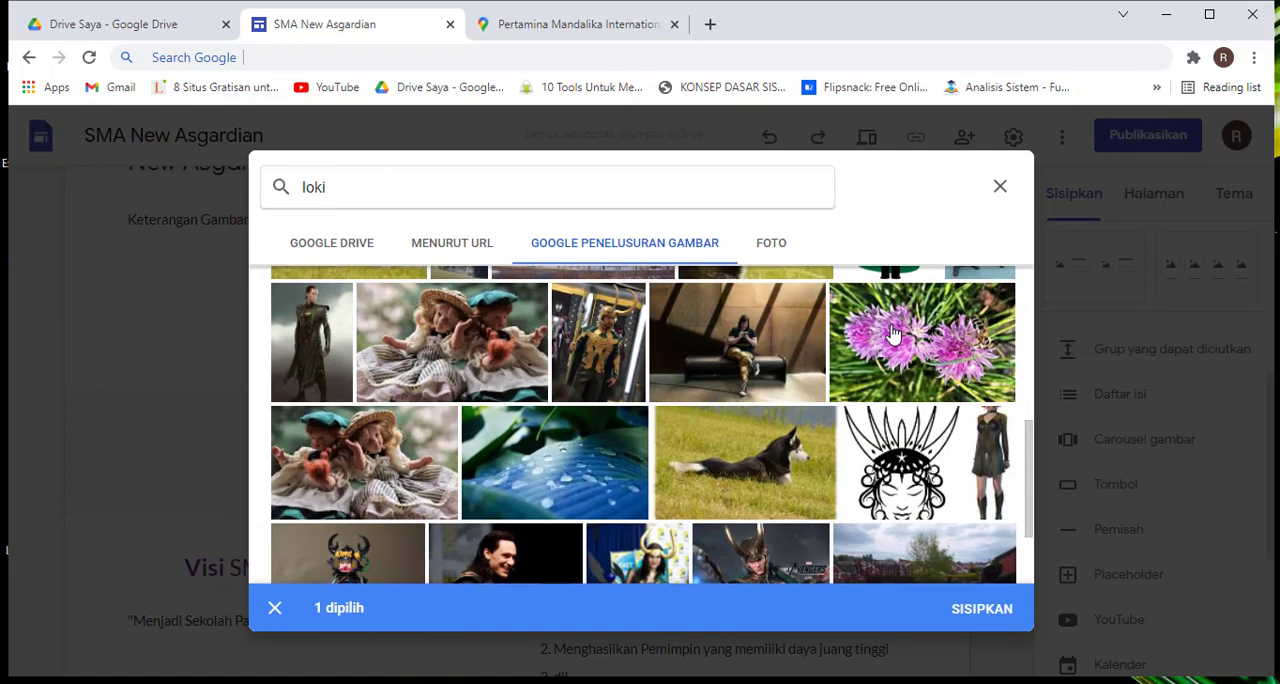
{"action": "scroll", "coordinate": [893, 335], "scroll_direction": "down", "scroll_amount": 5}
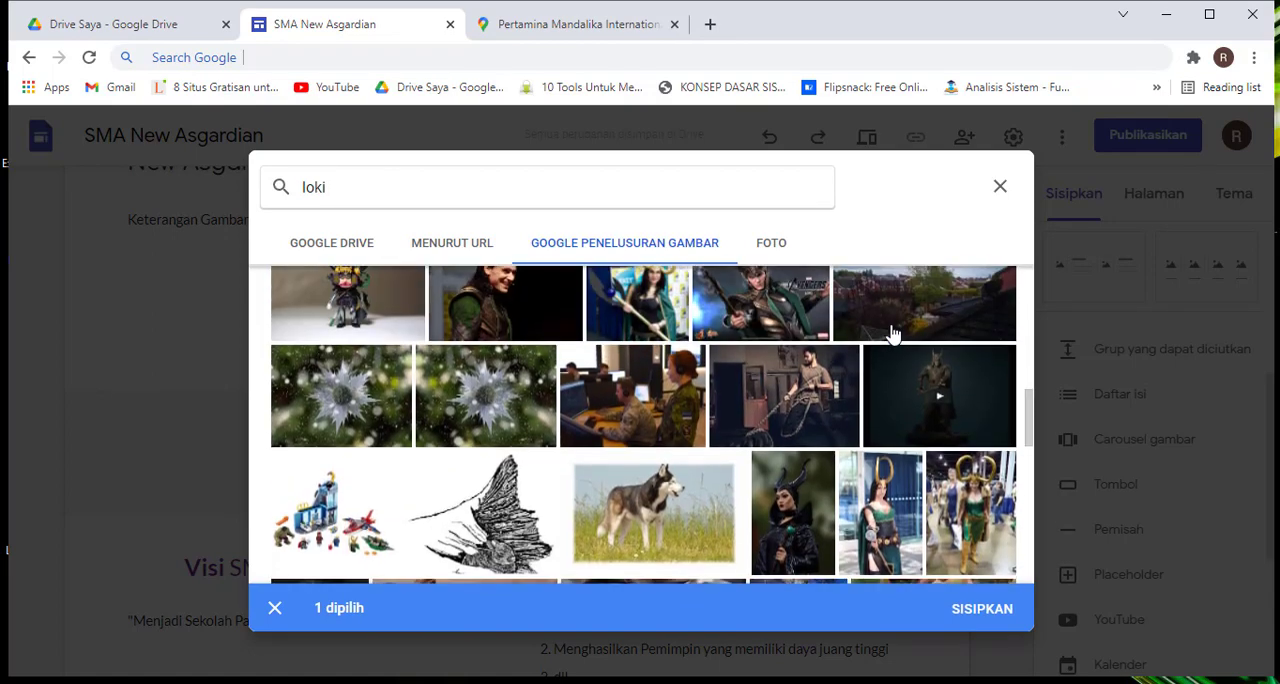
{"action": "scroll", "coordinate": [893, 335], "scroll_direction": "up", "scroll_amount": 1}
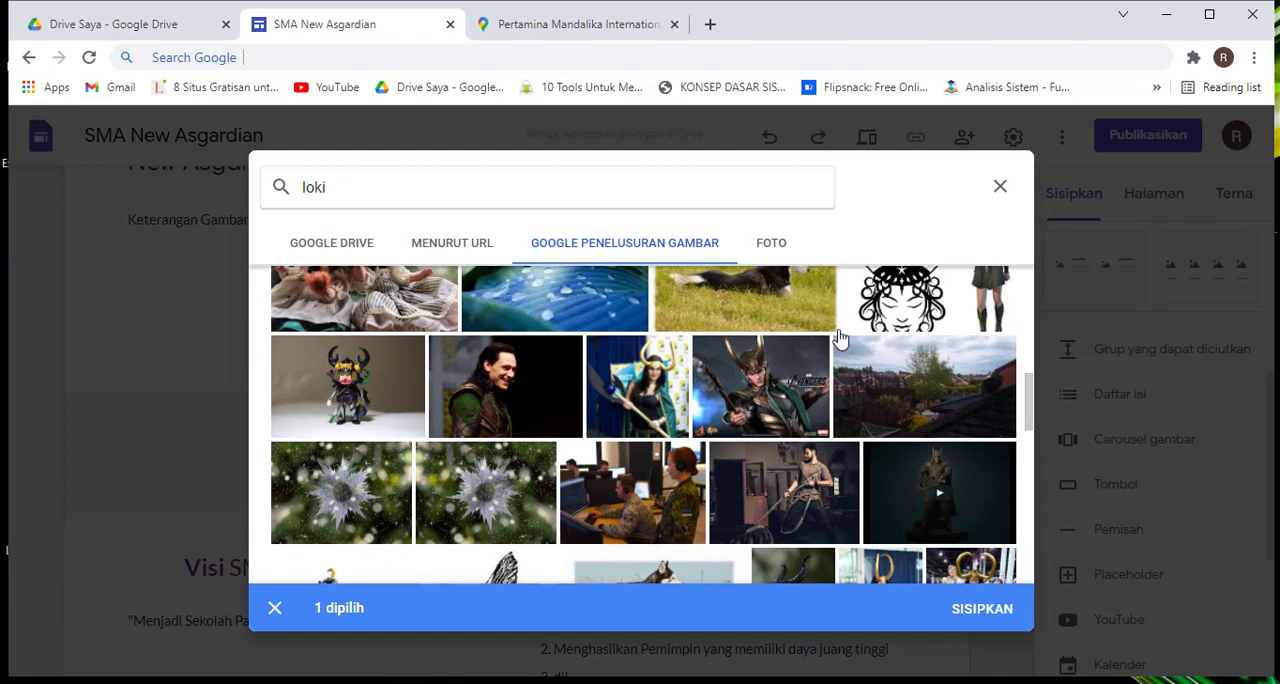
{"action": "left_click", "coordinate": [766, 371]}
{"action": "scroll", "coordinate": [766, 371], "scroll_direction": "down", "scroll_amount": 6}
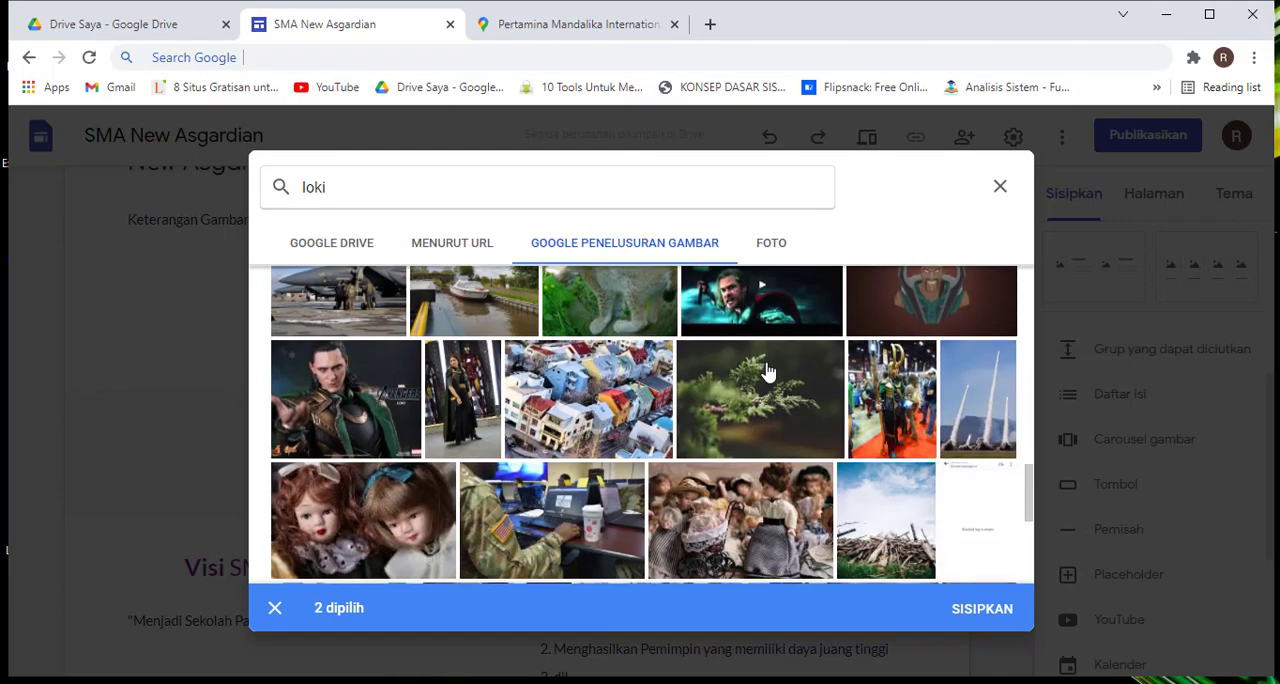
{"action": "left_click", "coordinate": [372, 380]}
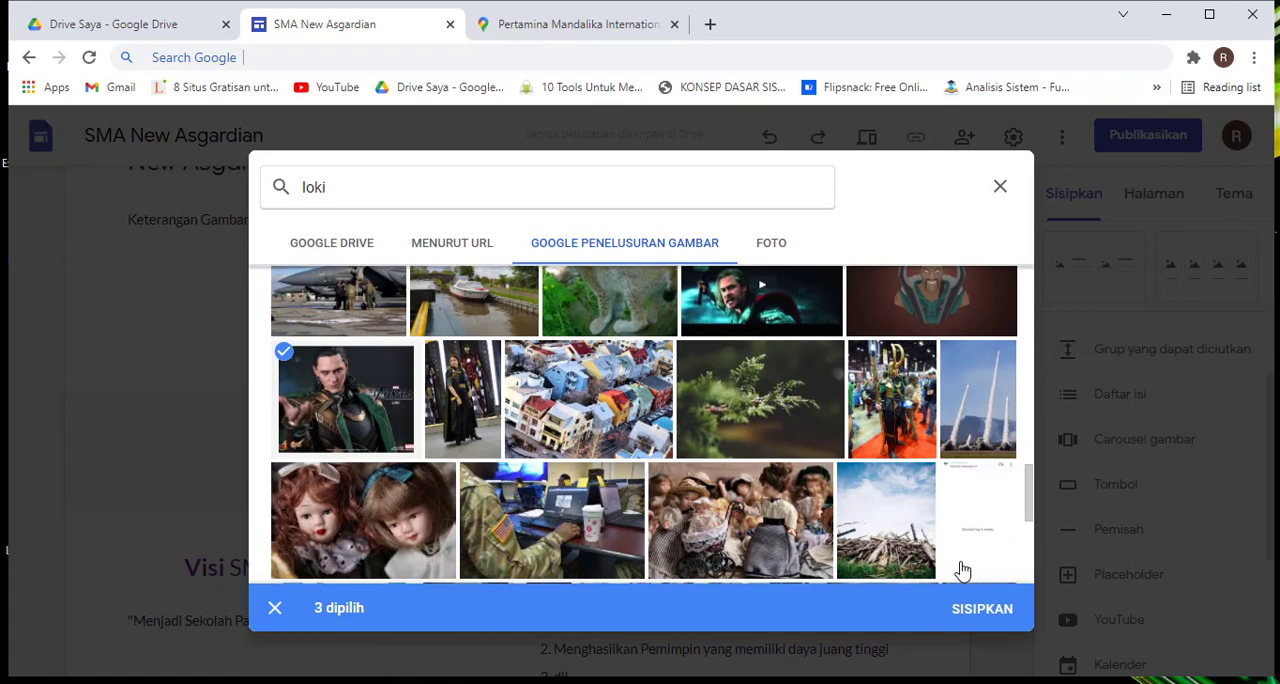
{"action": "left_click", "coordinate": [981, 610]}
{"action": "scroll", "coordinate": [777, 400], "scroll_direction": "down", "scroll_amount": 2}
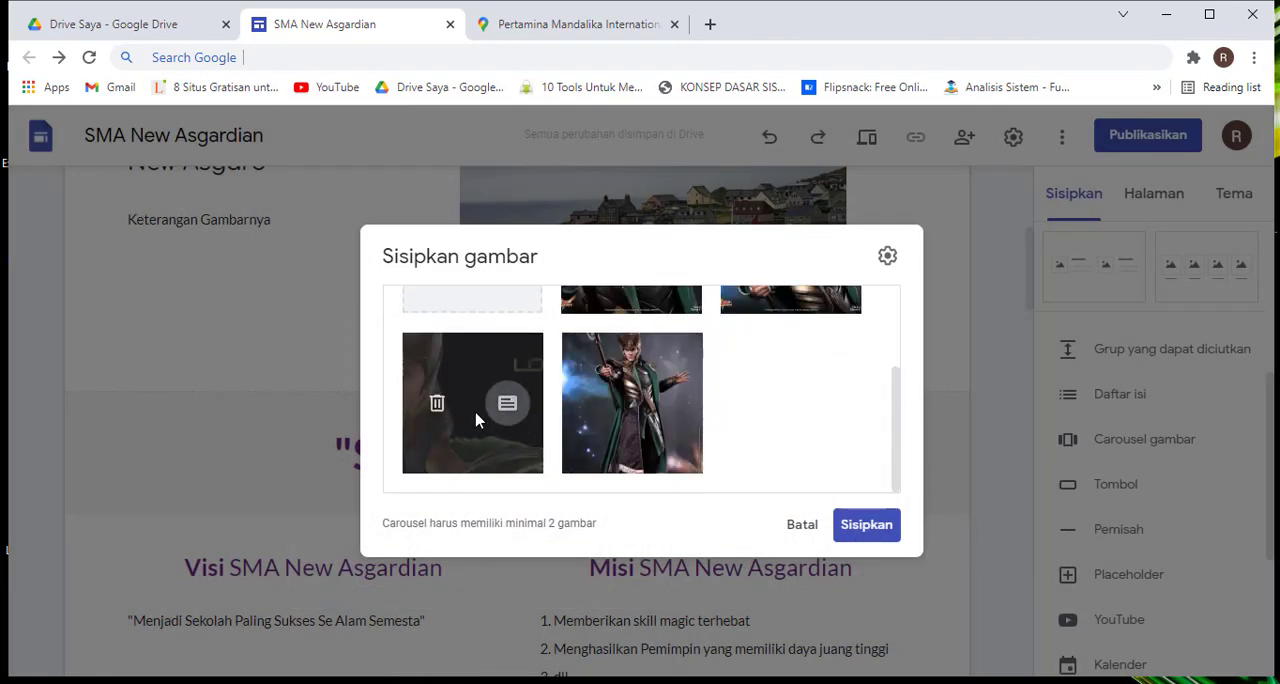
{"action": "scroll", "coordinate": [440, 420], "scroll_direction": "up", "scroll_amount": 2}
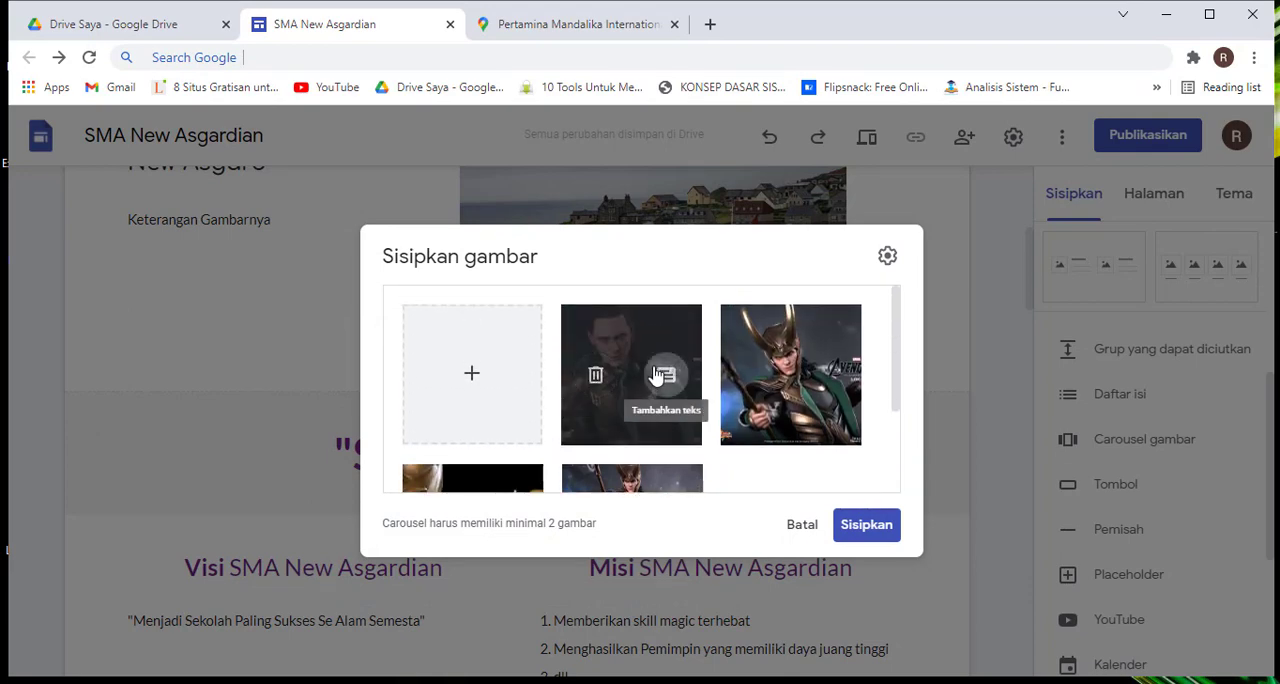
{"action": "left_click", "coordinate": [672, 380]}
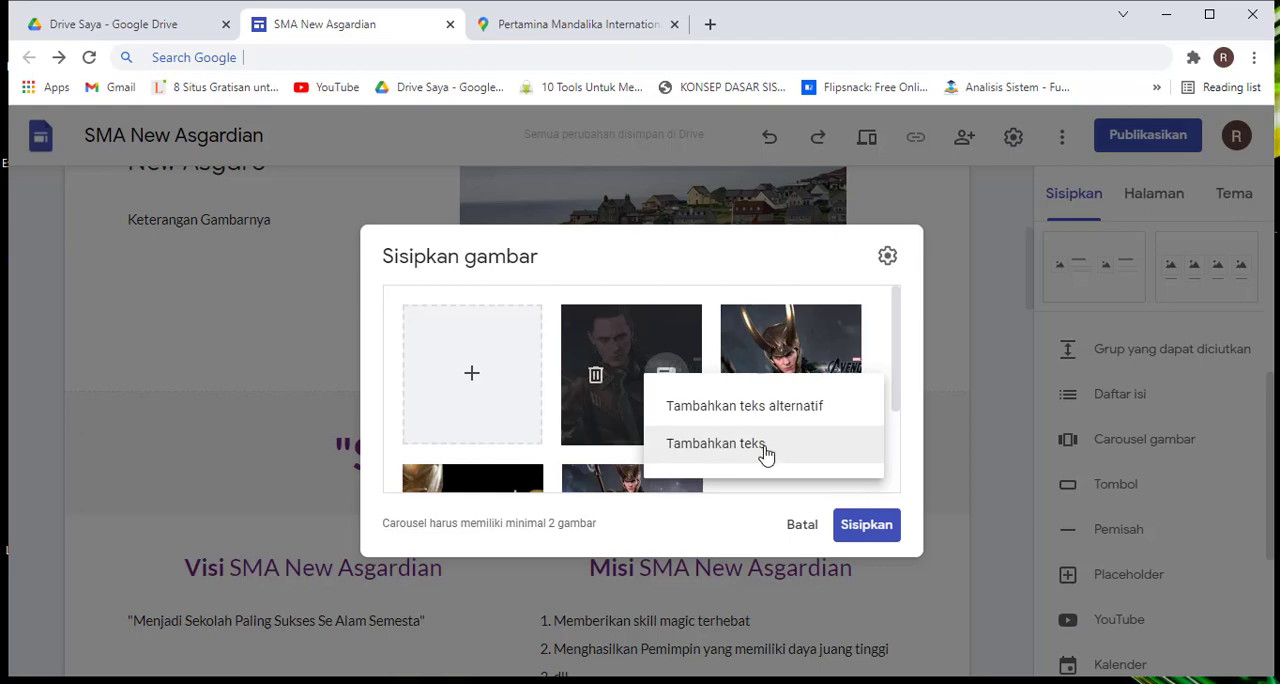
{"action": "left_click", "coordinate": [763, 452]}
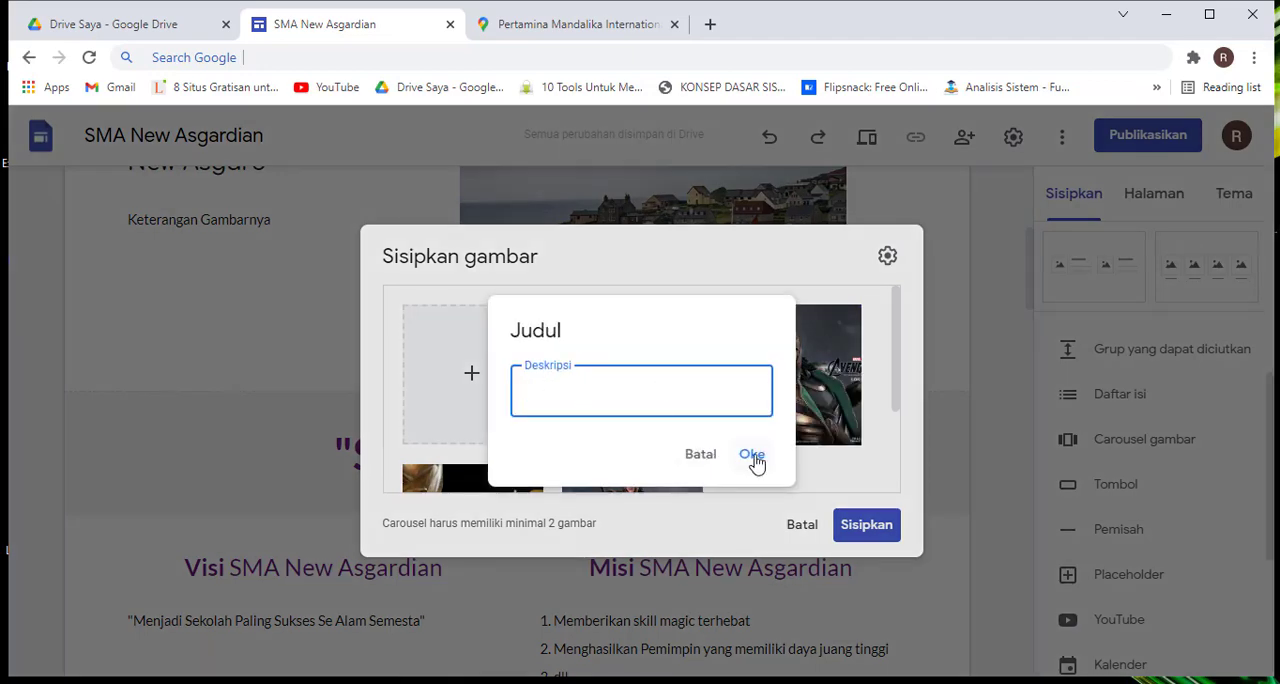
{"action": "left_click", "coordinate": [862, 467]}
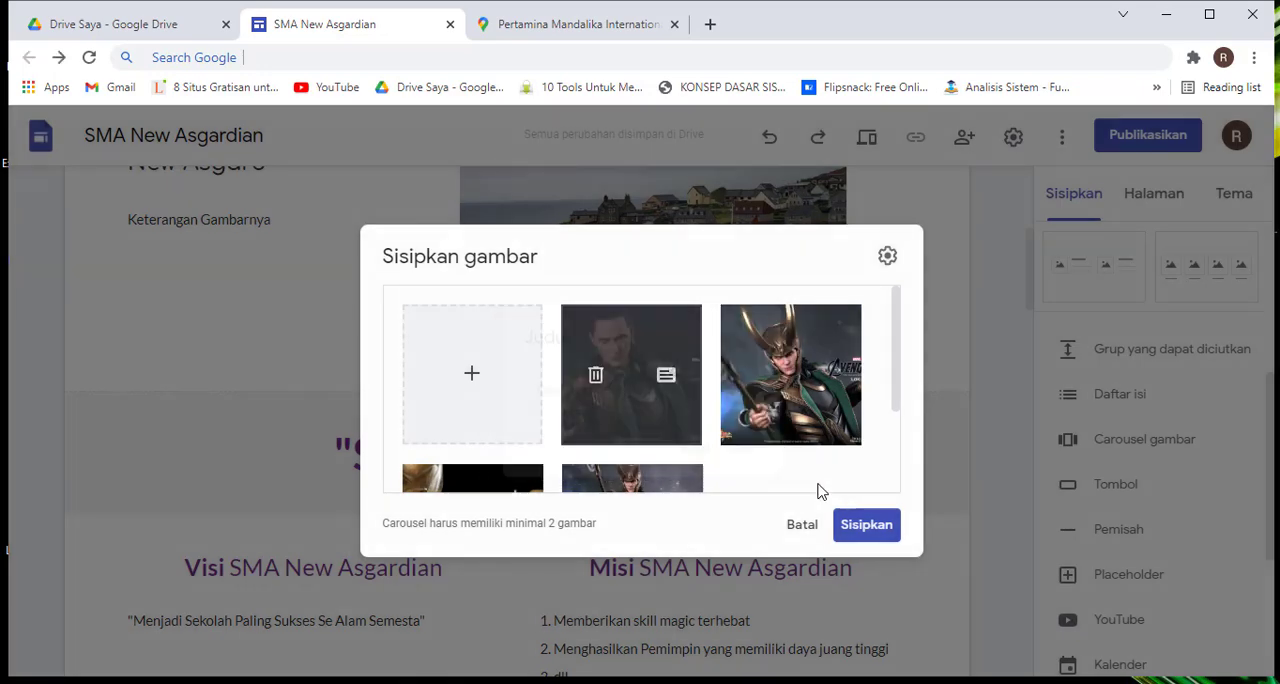
Insert the four-image Loki carousel on the home page, directly above the "Super Asgardian" section
{"action": "scroll", "coordinate": [800, 470], "scroll_direction": "down", "scroll_amount": 3}
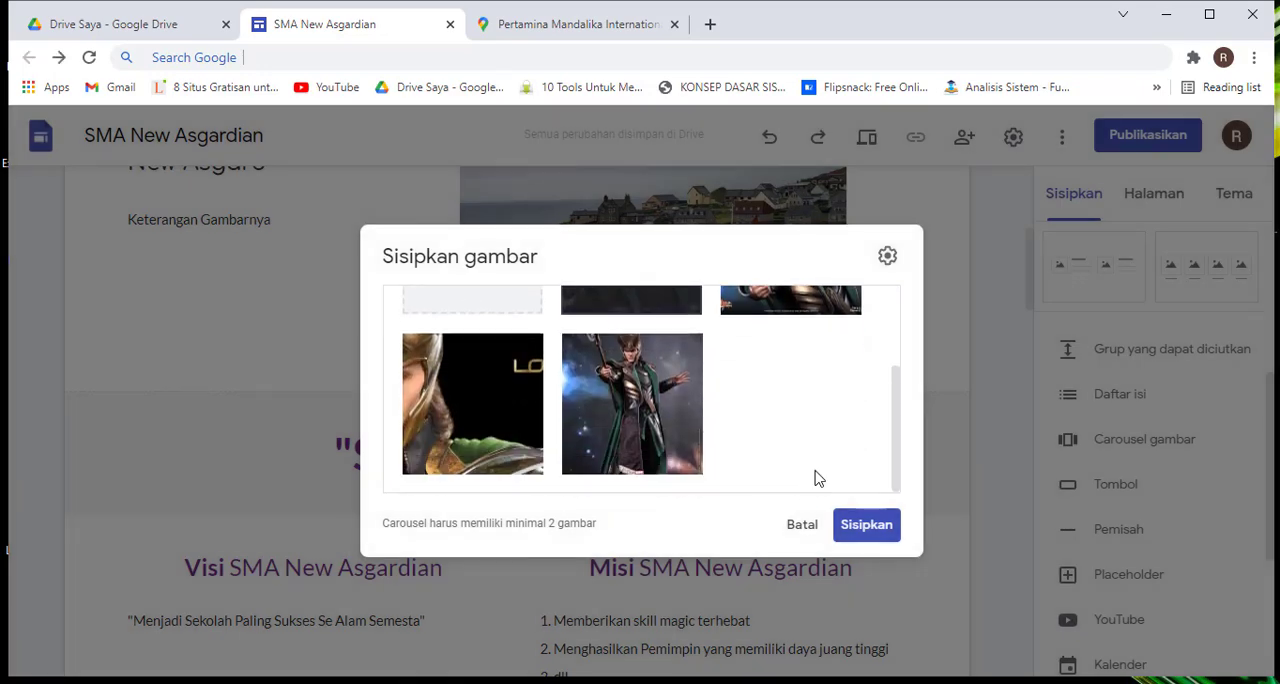
{"action": "left_click", "coordinate": [866, 526]}
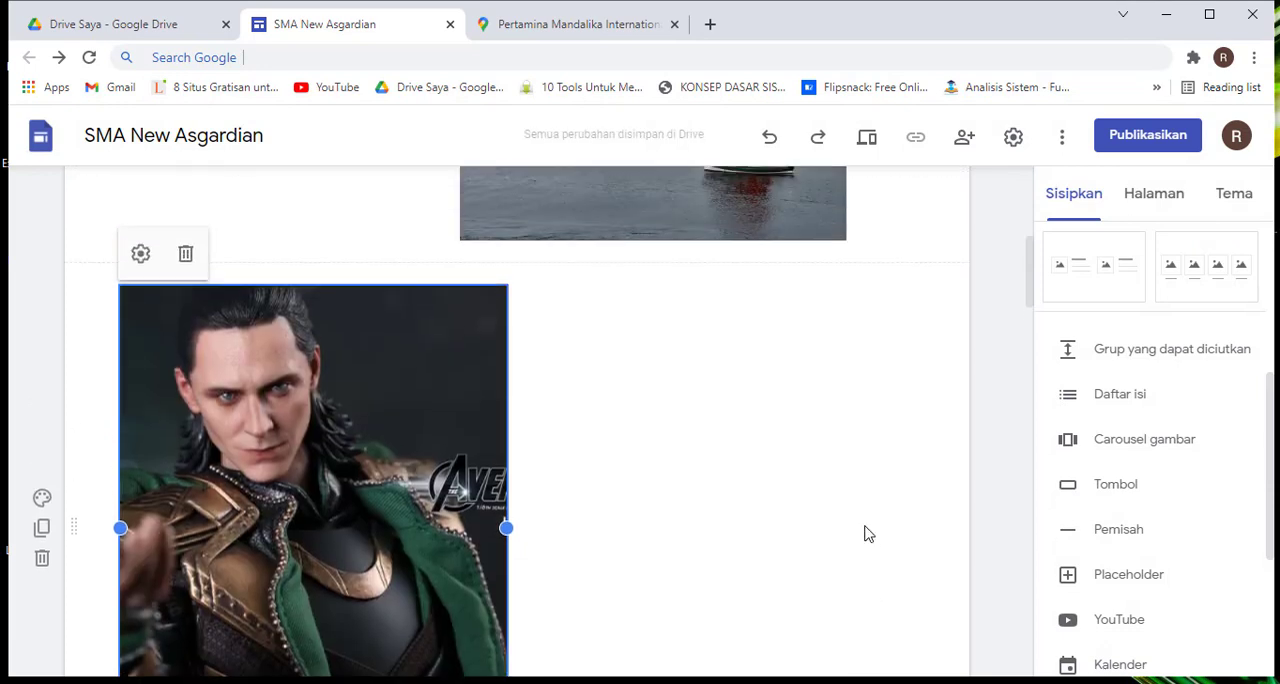
{"action": "scroll", "coordinate": [603, 449], "scroll_direction": "down", "scroll_amount": 4}
{"action": "scroll", "coordinate": [550, 355], "scroll_direction": "up", "scroll_amount": 2}
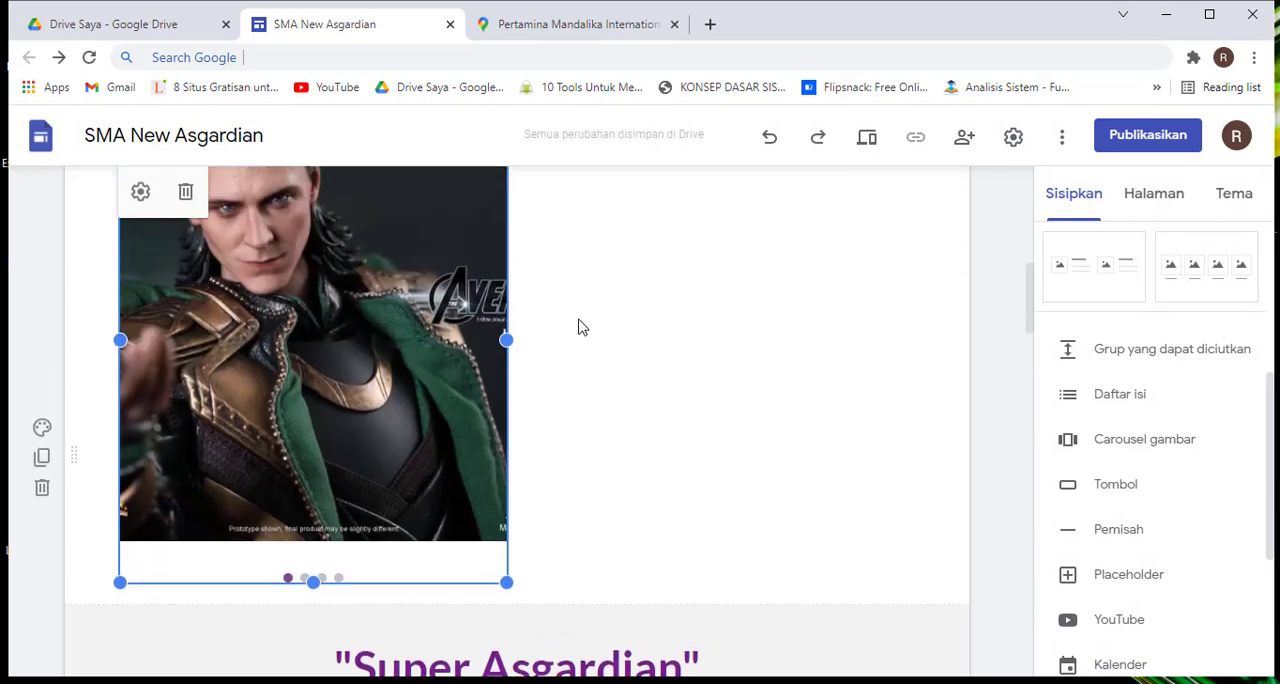
Widen the Loki carousel to the full content width of its section and deselect it
{"action": "left_click_drag", "start_coordinate": [505, 340], "coordinate": [915, 338]}
{"action": "left_click", "coordinate": [938, 391]}
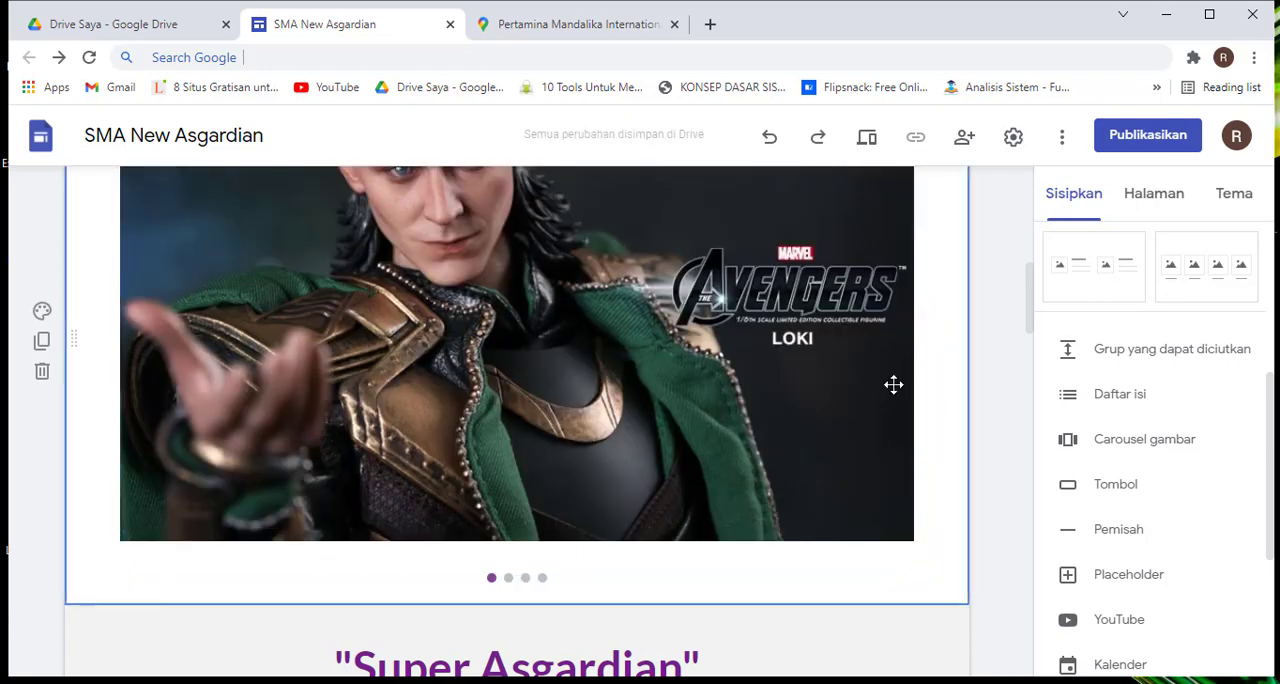
{"action": "scroll", "coordinate": [716, 348], "scroll_direction": "down", "scroll_amount": 2}
{"action": "scroll", "coordinate": [713, 346], "scroll_direction": "up", "scroll_amount": 1}
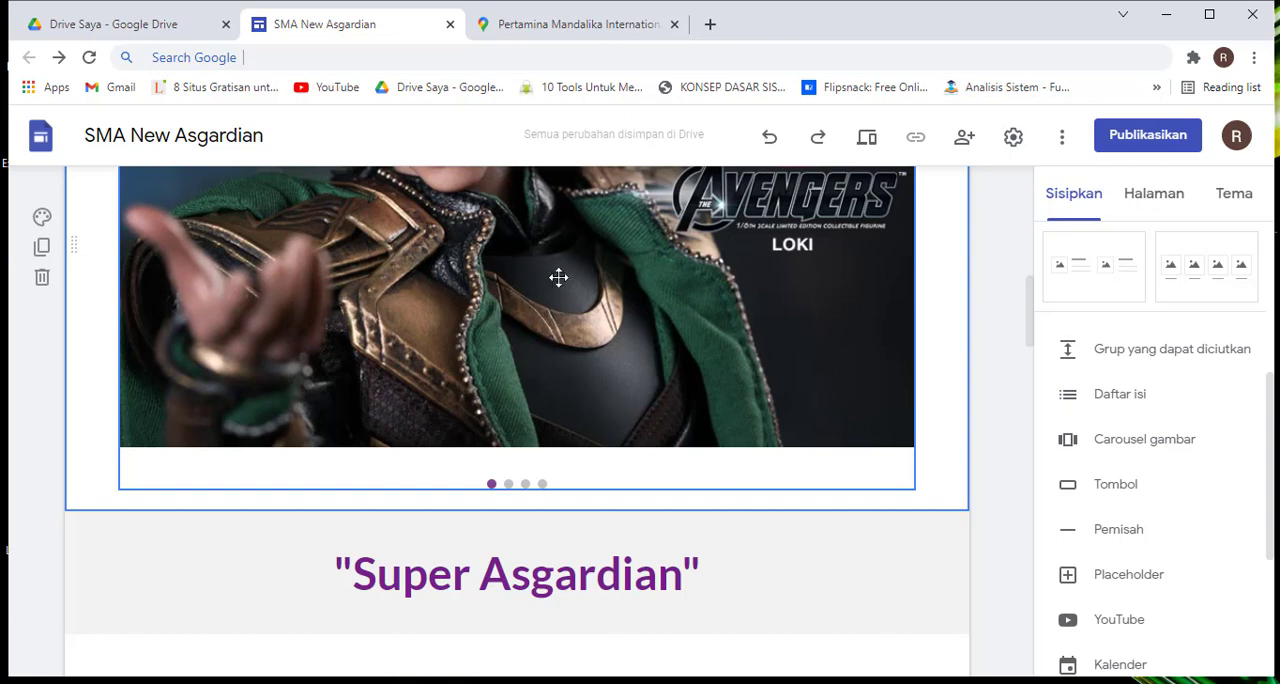
{"action": "scroll", "coordinate": [730, 376], "scroll_direction": "up", "scroll_amount": 3}
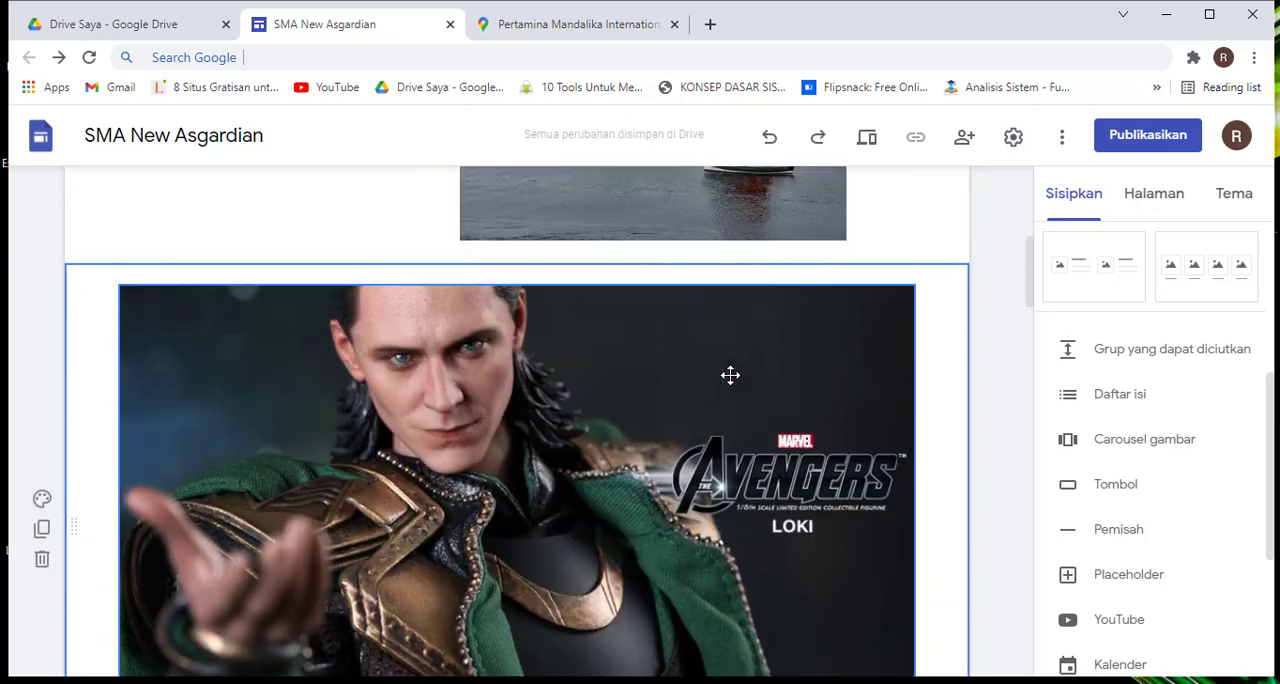
{"action": "scroll", "coordinate": [727, 372], "scroll_direction": "down", "scroll_amount": 3}
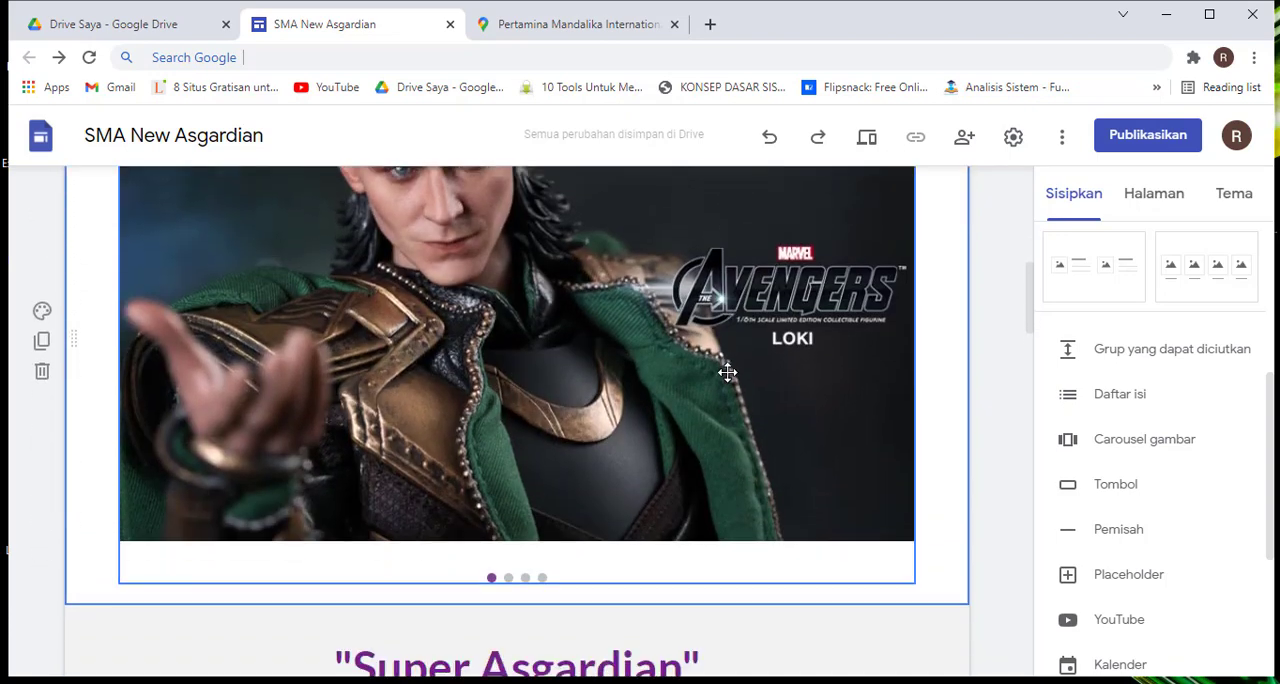
Open the Loki carousel's settings to inspect its images, and close them without changing anything
{"action": "scroll", "coordinate": [727, 372], "scroll_direction": "up", "scroll_amount": 3}
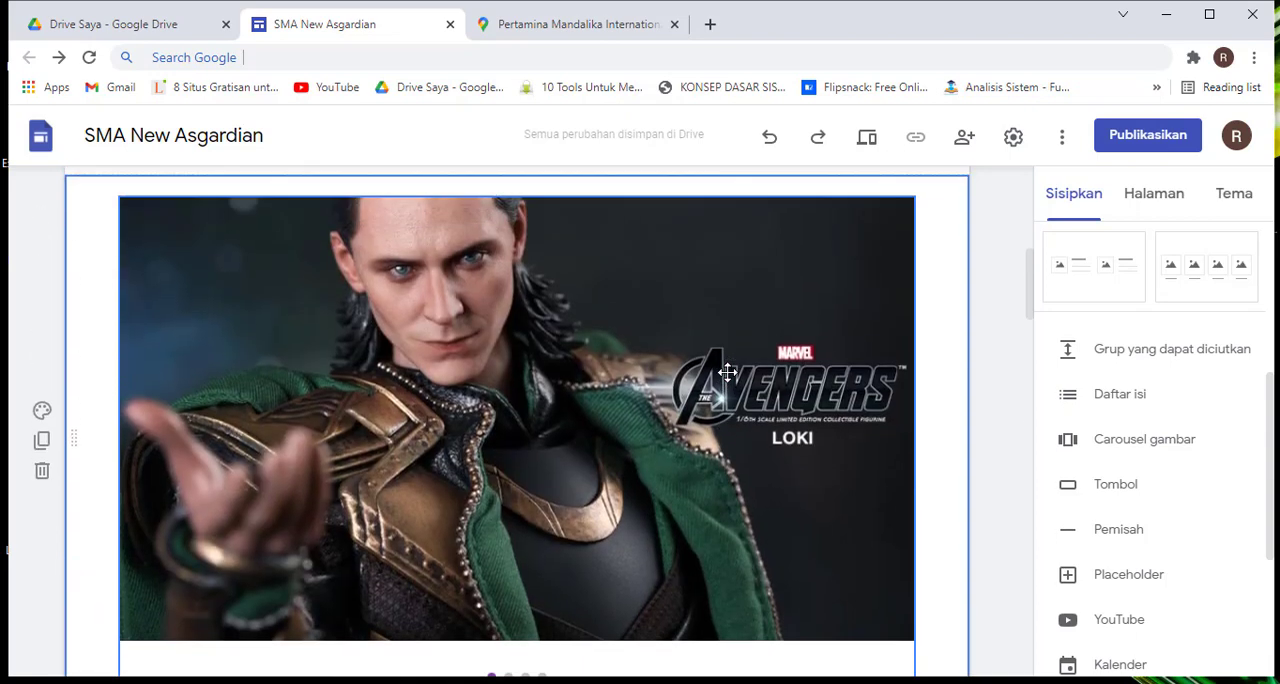
{"action": "scroll", "coordinate": [727, 372], "scroll_direction": "down", "scroll_amount": 2}
{"action": "left_click", "coordinate": [727, 372]}
{"action": "scroll", "coordinate": [727, 372], "scroll_direction": "up", "scroll_amount": 1}
{"action": "scroll", "coordinate": [727, 372], "scroll_direction": "up", "scroll_amount": 1}
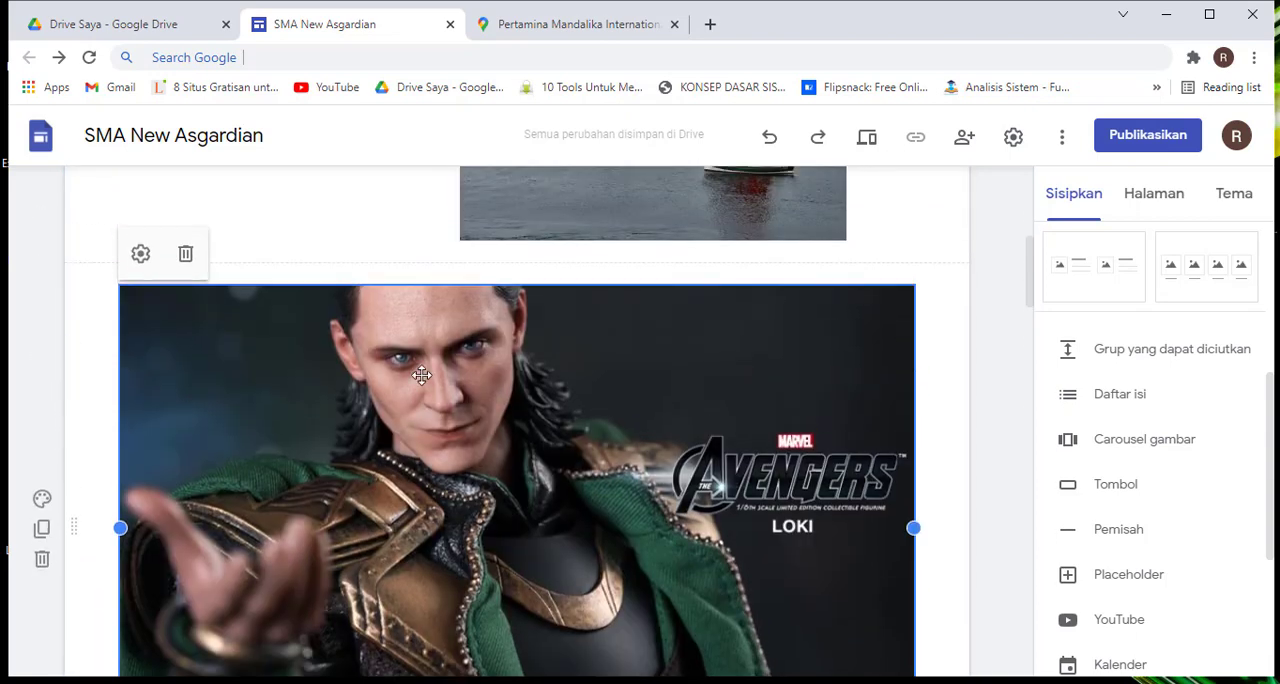
{"action": "left_click", "coordinate": [140, 254]}
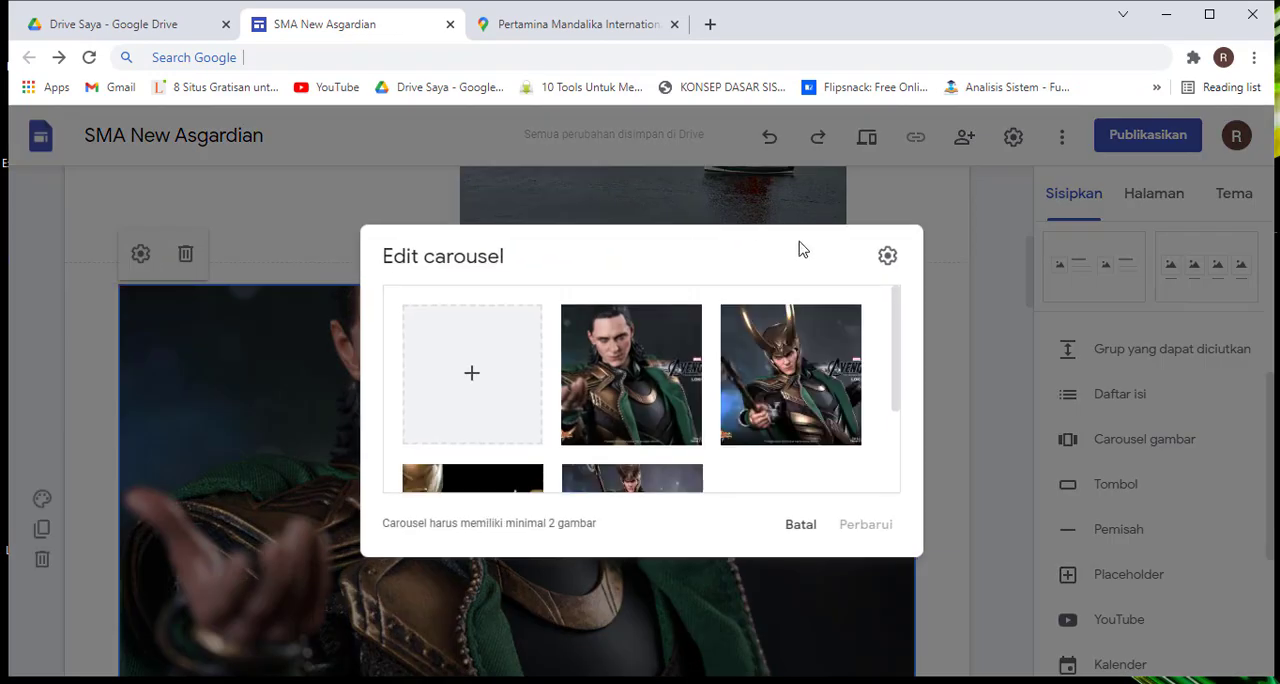
{"action": "left_click", "coordinate": [940, 300]}
Look over the inserted carousel and the remaining insertable elements down to Diagram, and select the carousel's section
{"action": "scroll", "coordinate": [689, 415], "scroll_direction": "down", "scroll_amount": 5}
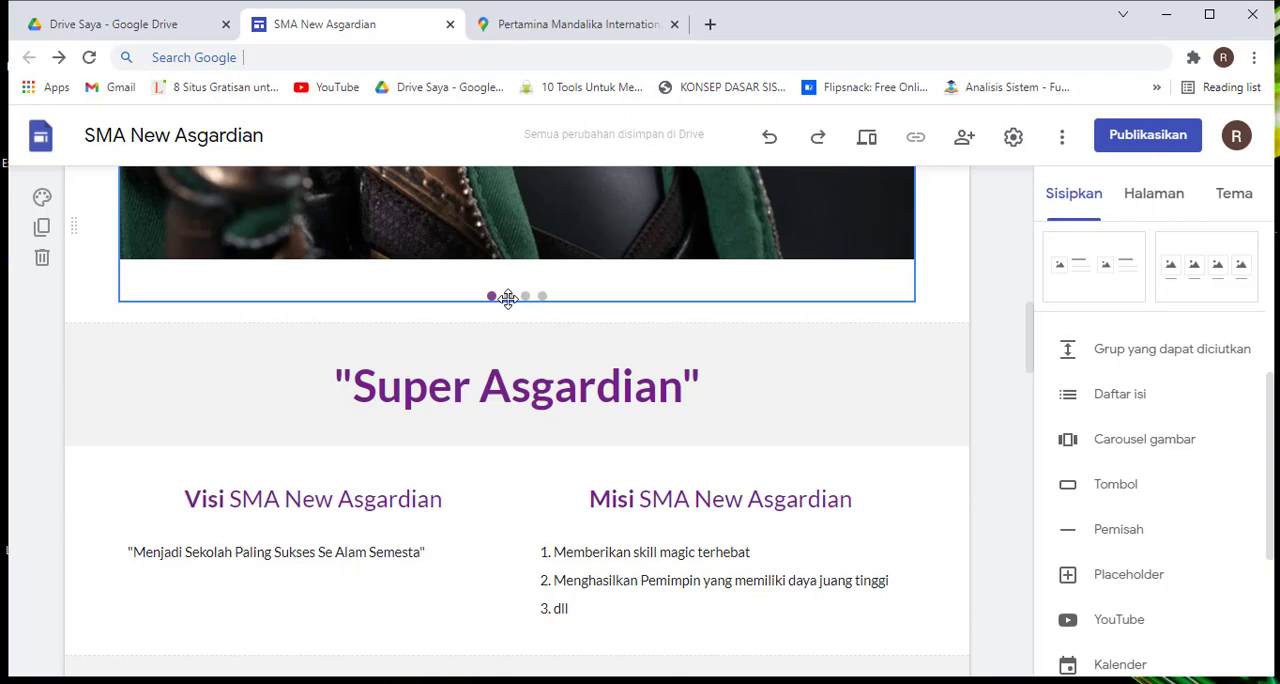
{"action": "scroll", "coordinate": [508, 298], "scroll_direction": "up", "scroll_amount": 9}
{"action": "scroll", "coordinate": [508, 298], "scroll_direction": "down", "scroll_amount": 3}
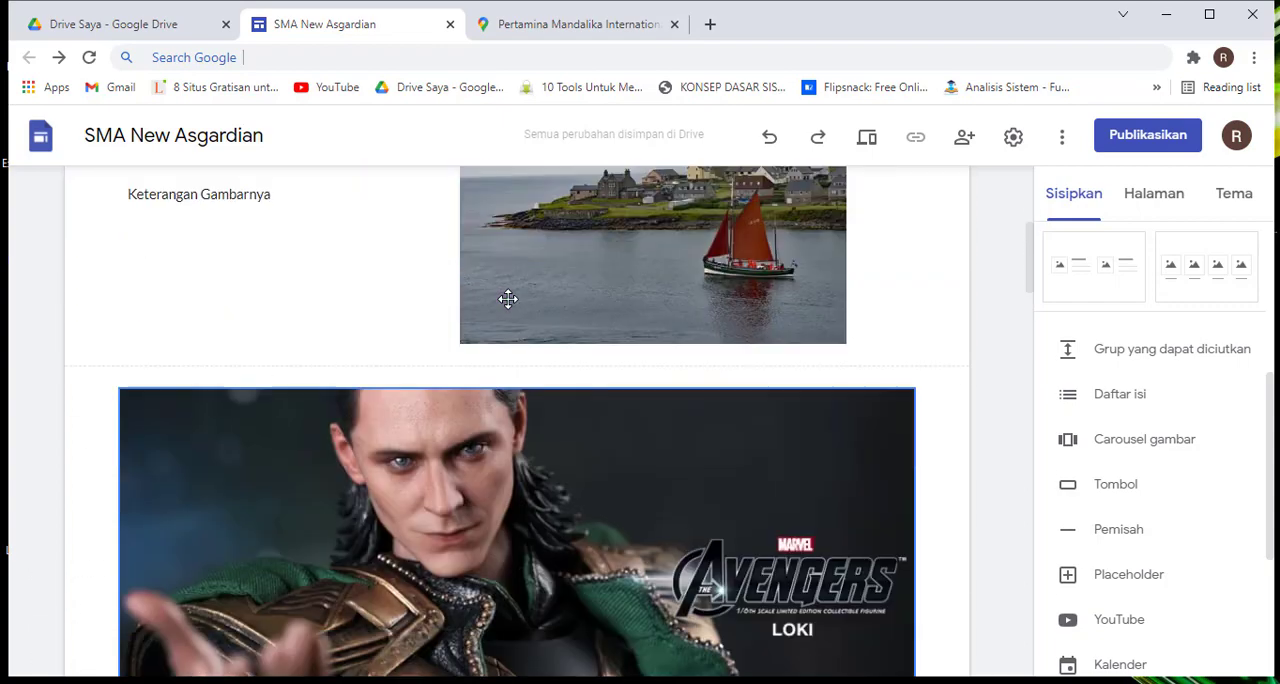
{"action": "scroll", "coordinate": [508, 298], "scroll_direction": "down", "scroll_amount": 5}
{"action": "scroll", "coordinate": [1138, 432], "scroll_direction": "down", "scroll_amount": 2}
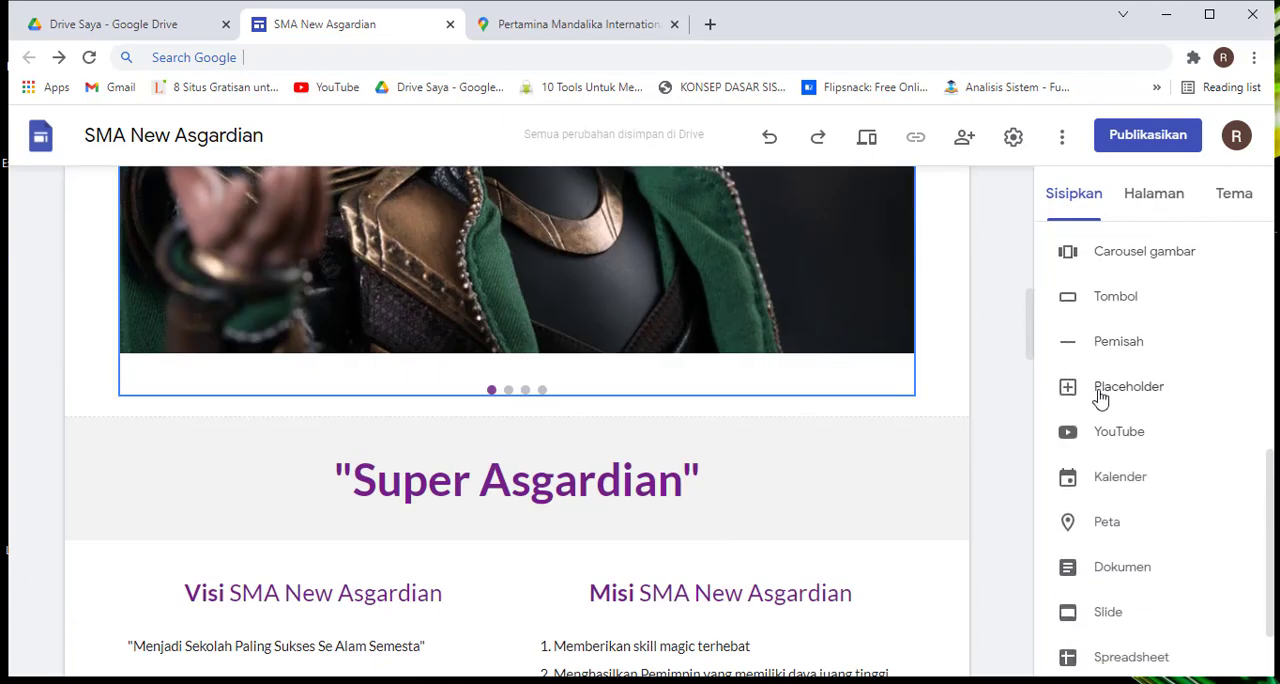
{"action": "scroll", "coordinate": [1100, 429], "scroll_direction": "down", "scroll_amount": 2}
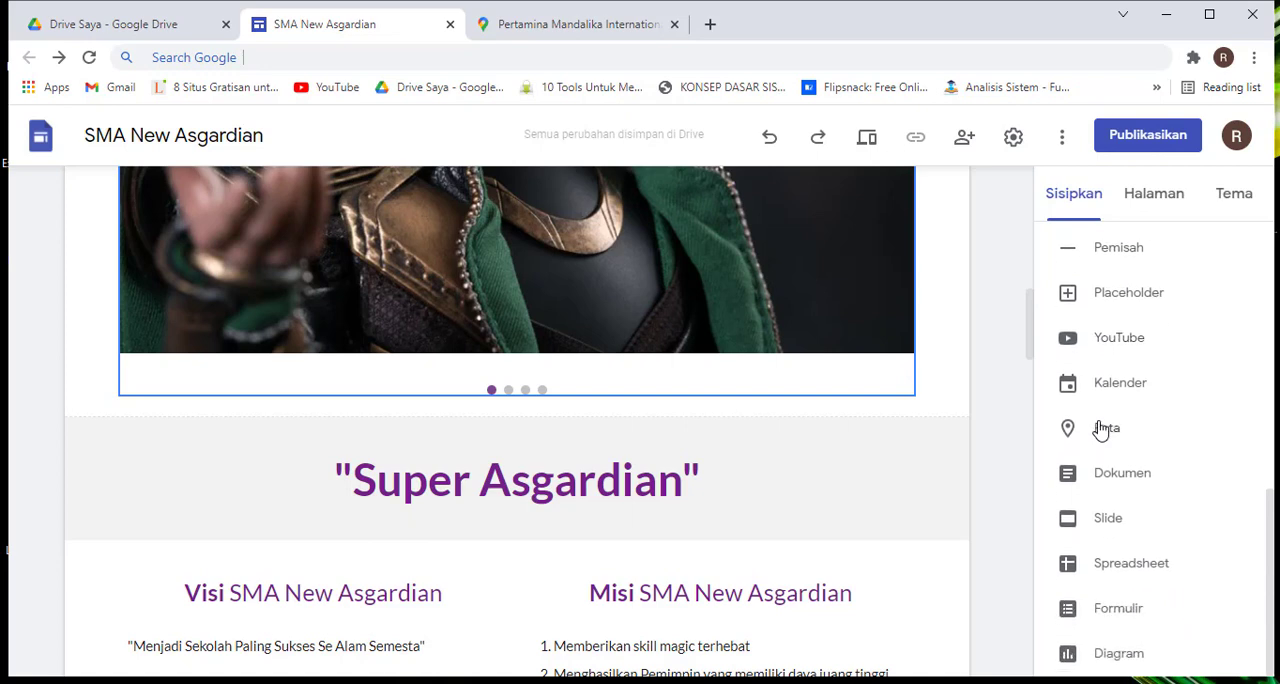
{"action": "left_click", "coordinate": [954, 381]}
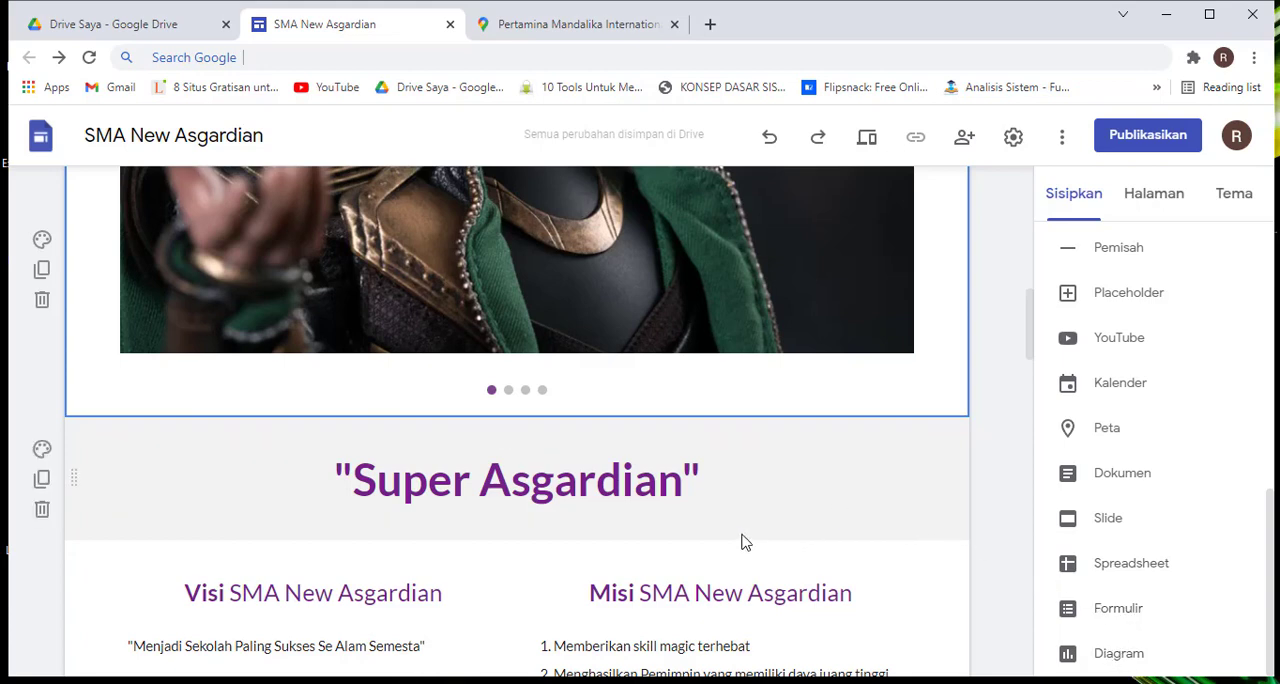
Review the whole home page from the carousel down to the "Ayo bergabung" buttons and back up to the header
{"action": "scroll", "coordinate": [855, 440], "scroll_direction": "up", "scroll_amount": 10}
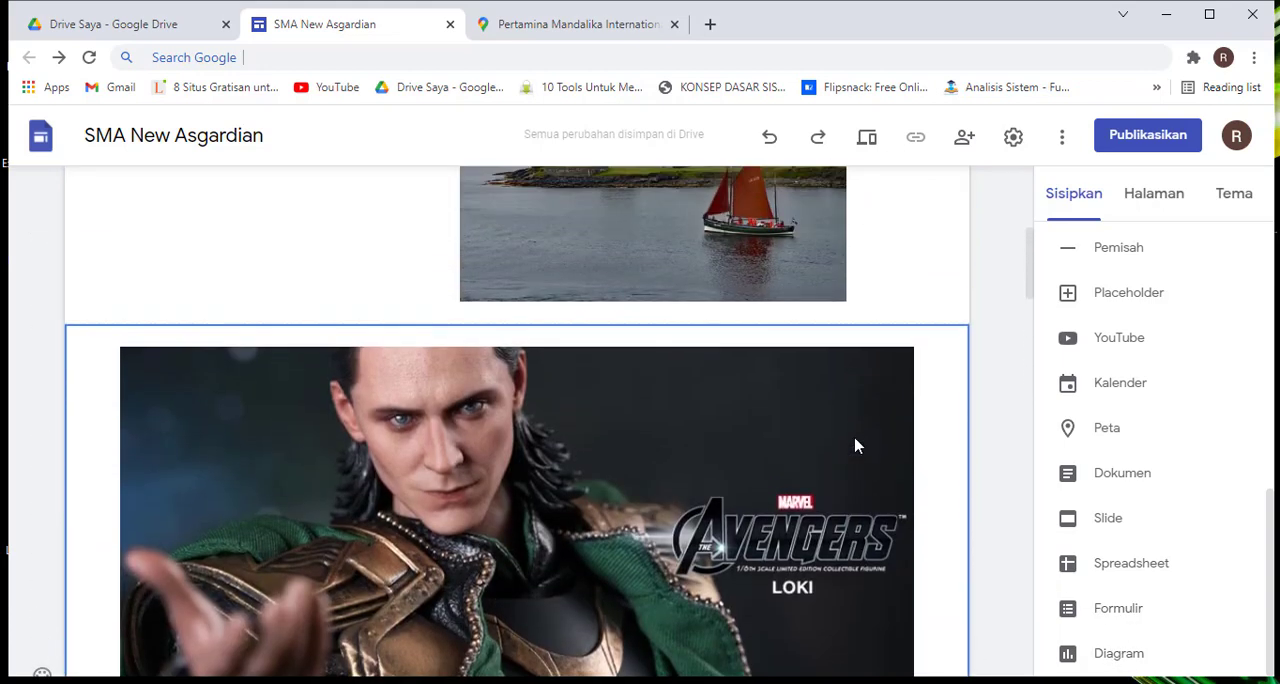
{"action": "scroll", "coordinate": [855, 445], "scroll_direction": "down", "scroll_amount": 15}
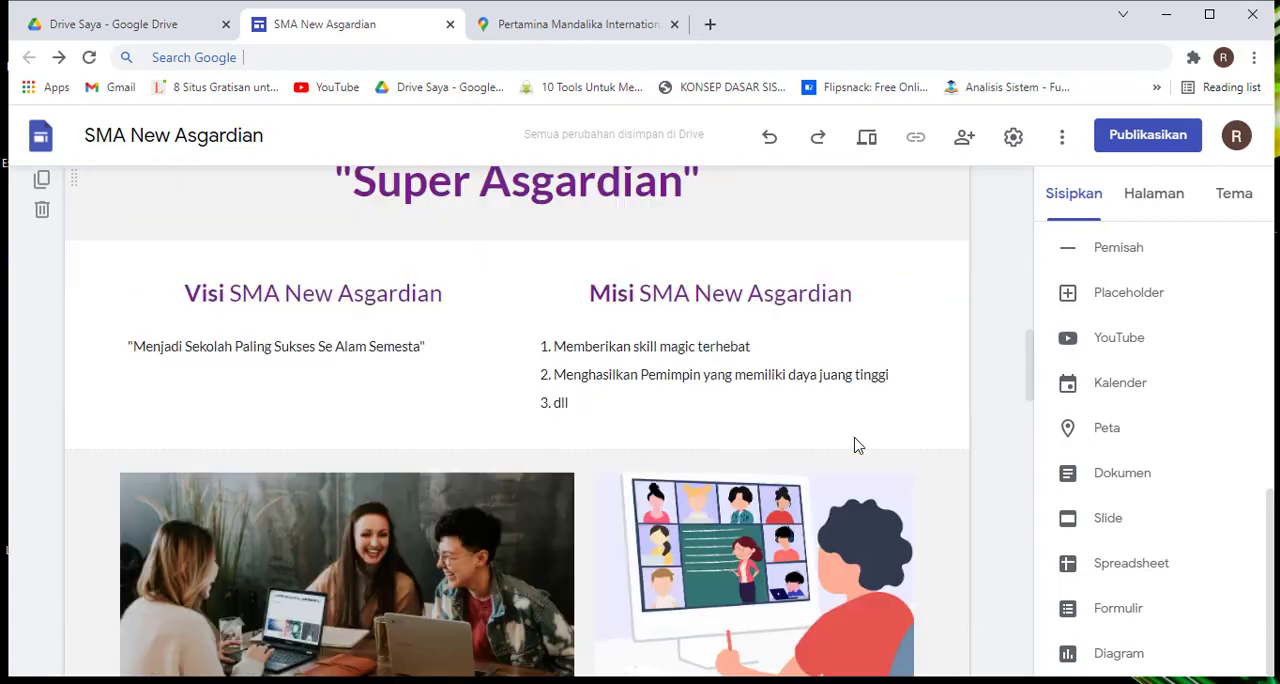
{"action": "scroll", "coordinate": [854, 437], "scroll_direction": "down", "scroll_amount": 10}
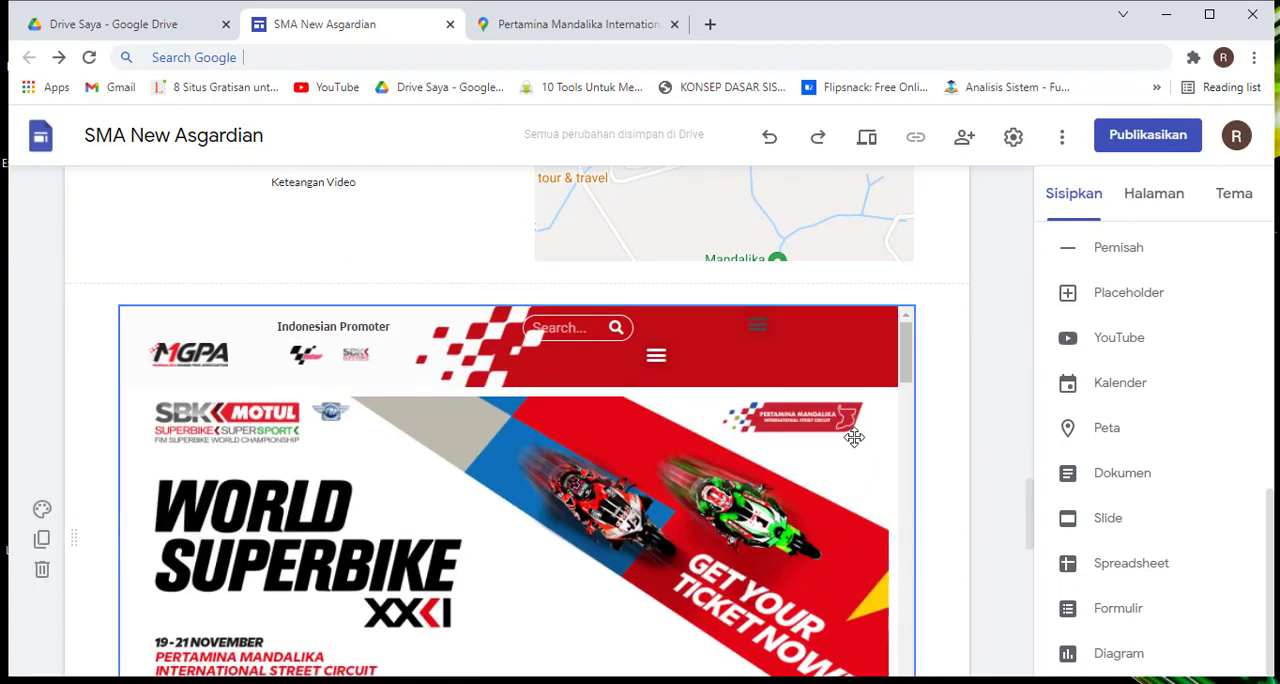
{"action": "scroll", "coordinate": [854, 437], "scroll_direction": "down", "scroll_amount": 3}
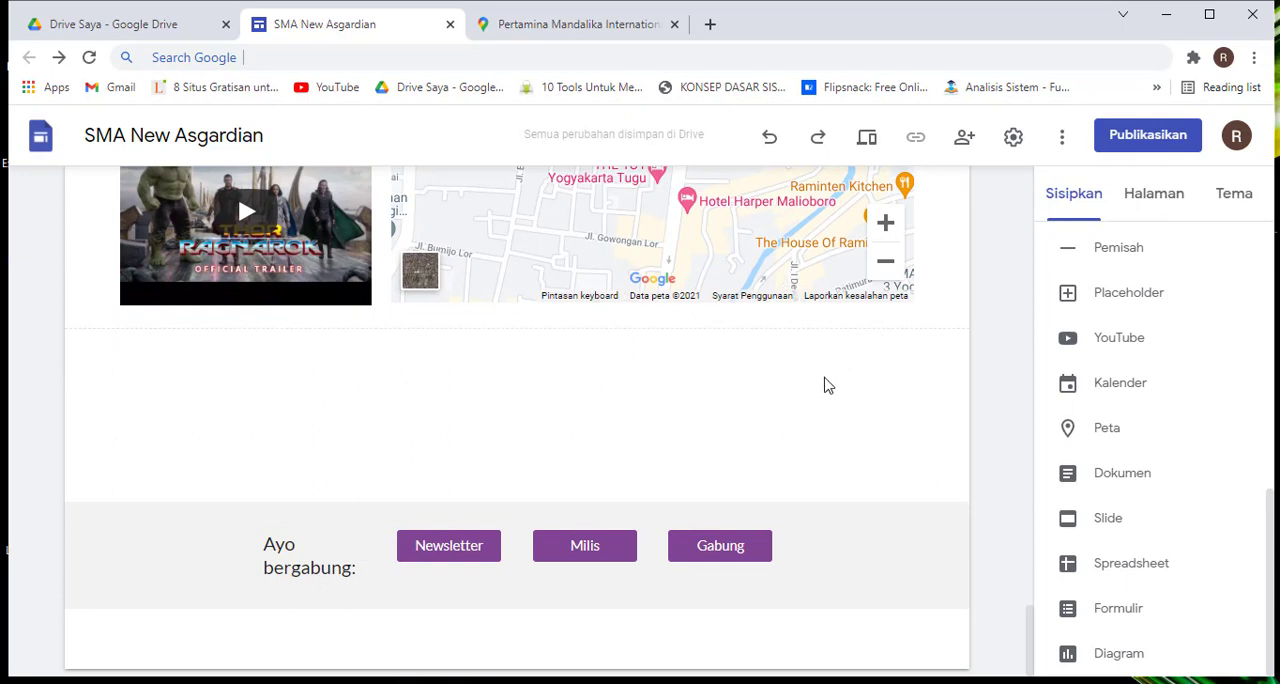
{"action": "scroll", "coordinate": [826, 385], "scroll_direction": "up", "scroll_amount": 15}
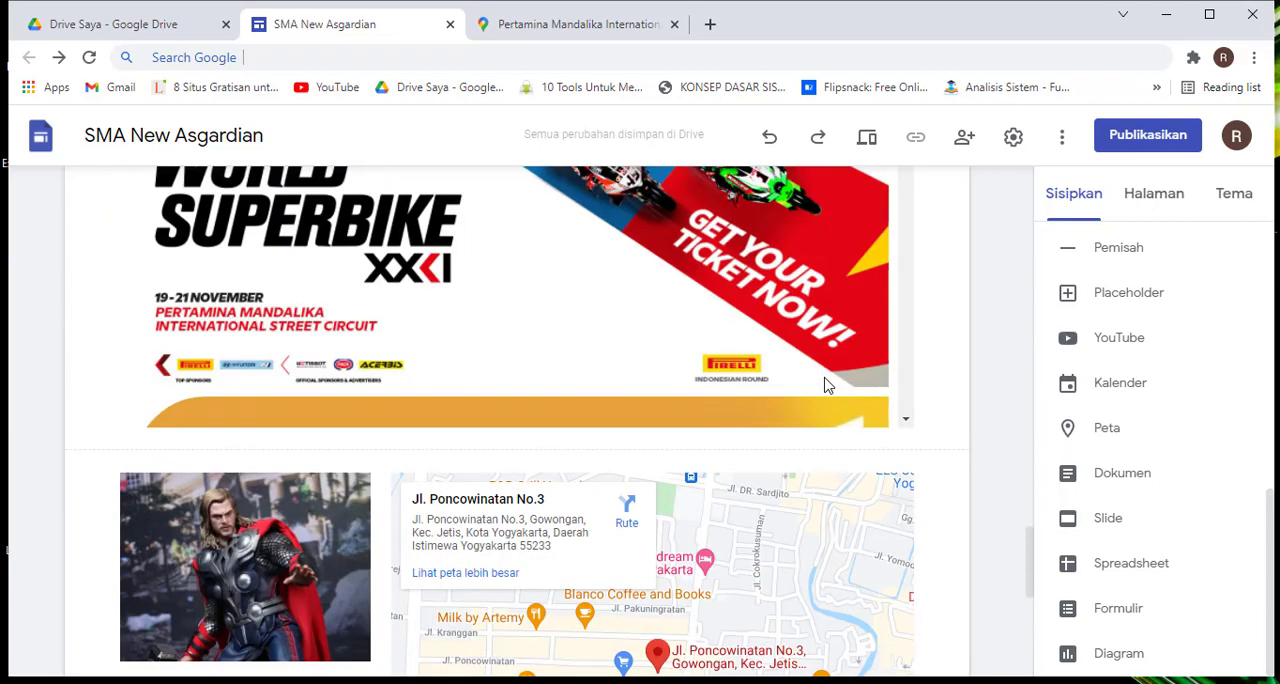
{"action": "scroll", "coordinate": [826, 385], "scroll_direction": "up", "scroll_amount": 15}
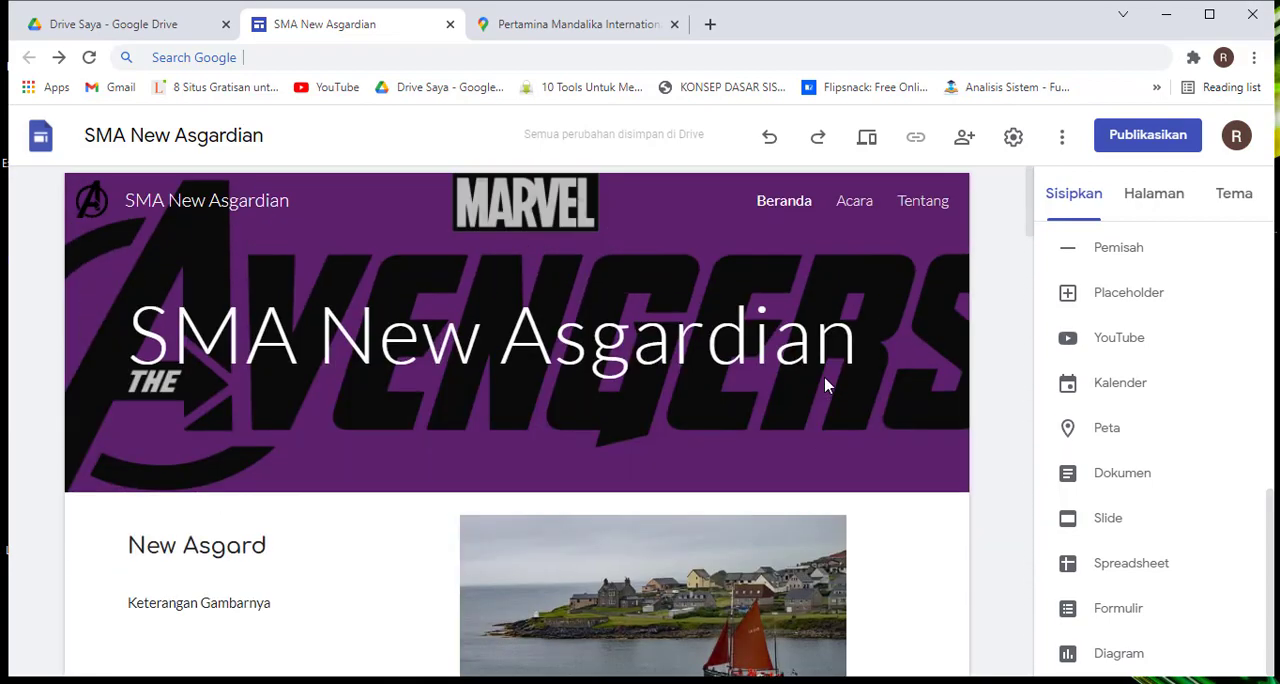
{"action": "mouse_move", "coordinate": [826, 385]}
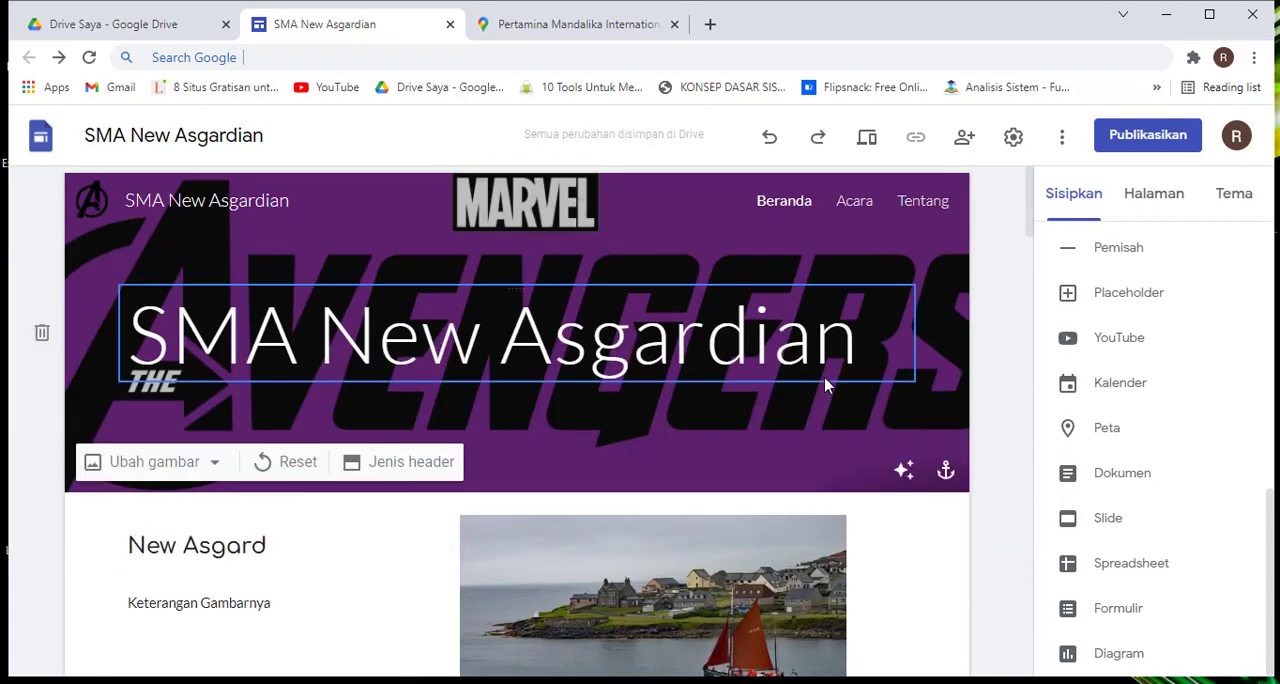